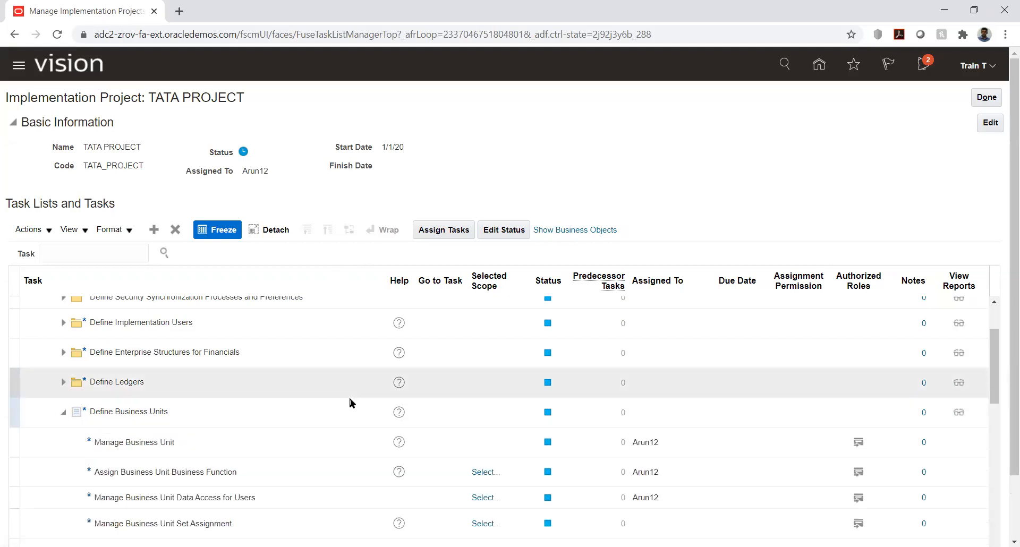
# Open the Manage Business Unit task and search for business units whose name begins with TATA_.
pyautogui.scroll(-2, 445, 451)
pyautogui.click(439, 358)
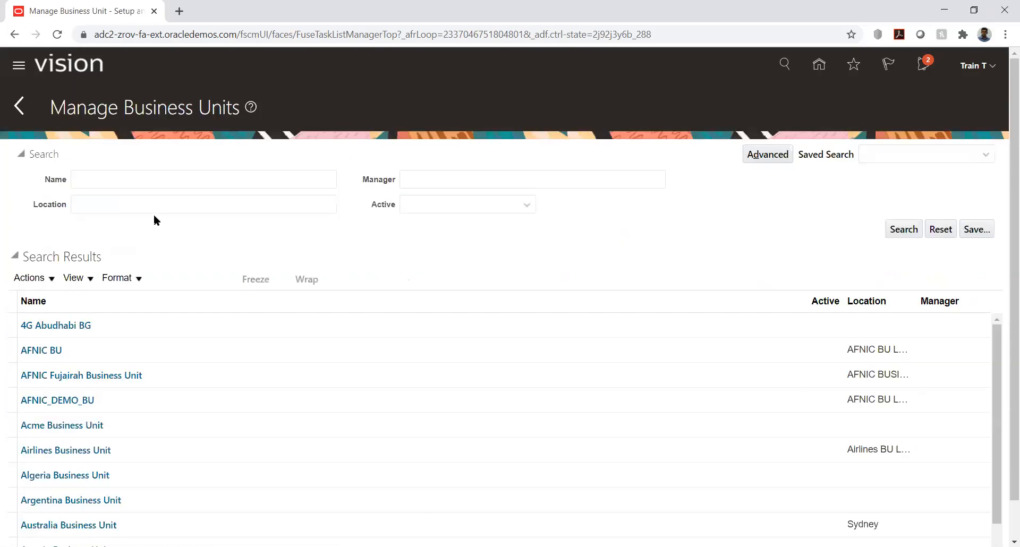
pyautogui.click(140, 181)
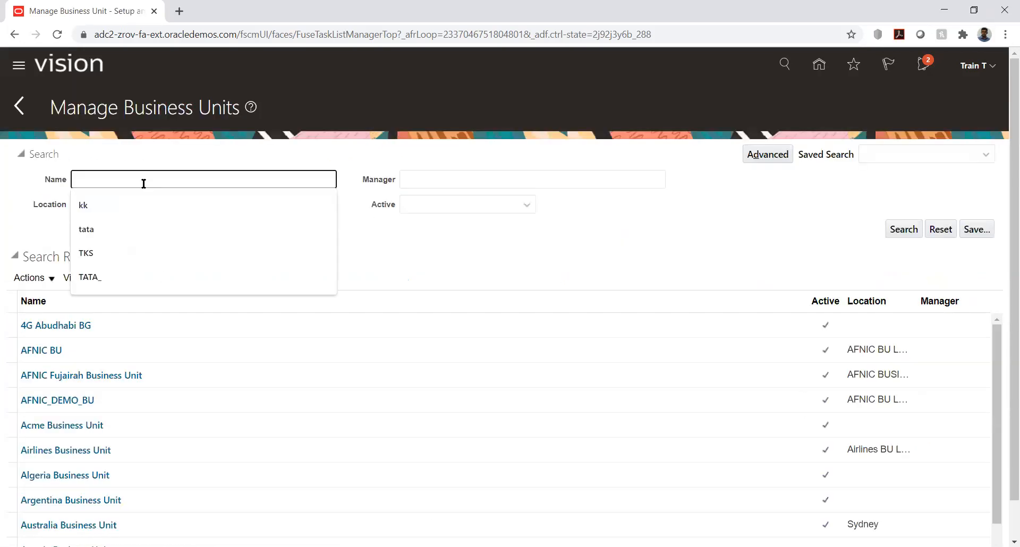
pyautogui.write('TATA_')
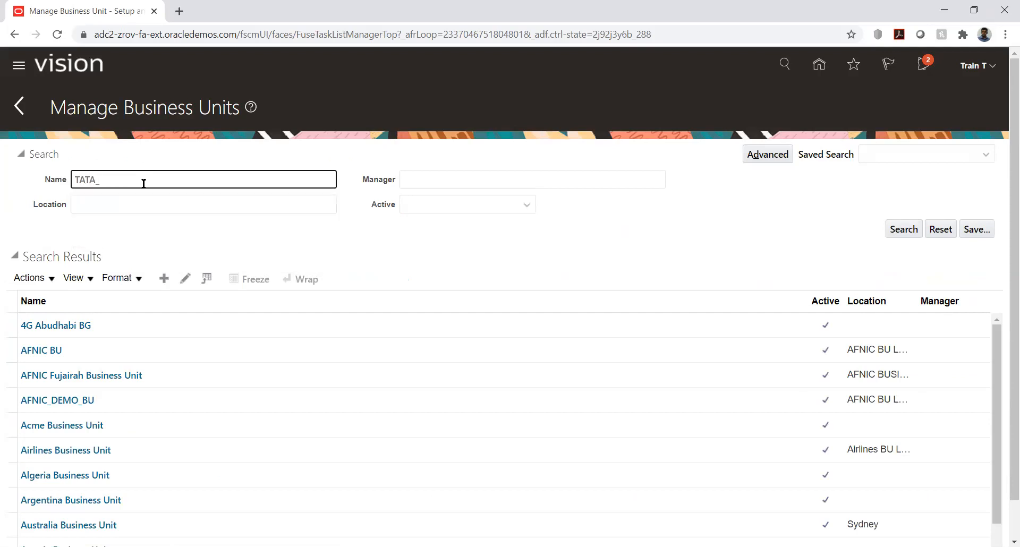
pyautogui.press('Return')
pyautogui.scroll(-1, 243, 390)
pyautogui.scroll(-2, 241, 385)
pyautogui.scroll(-5, 241, 384)
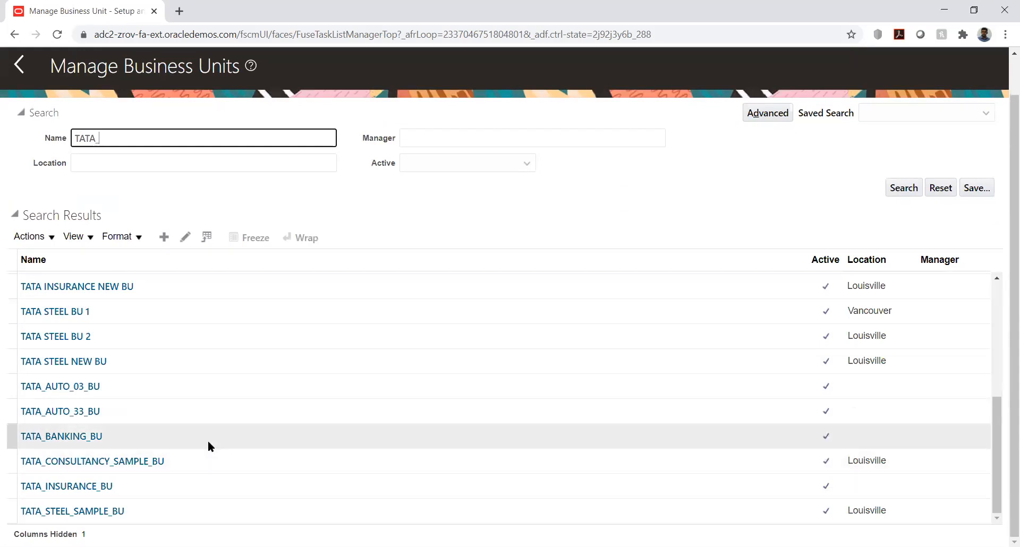
# Copy the business unit name TATA_AUTO_03_BU from the search results.
pyautogui.click(132, 388)
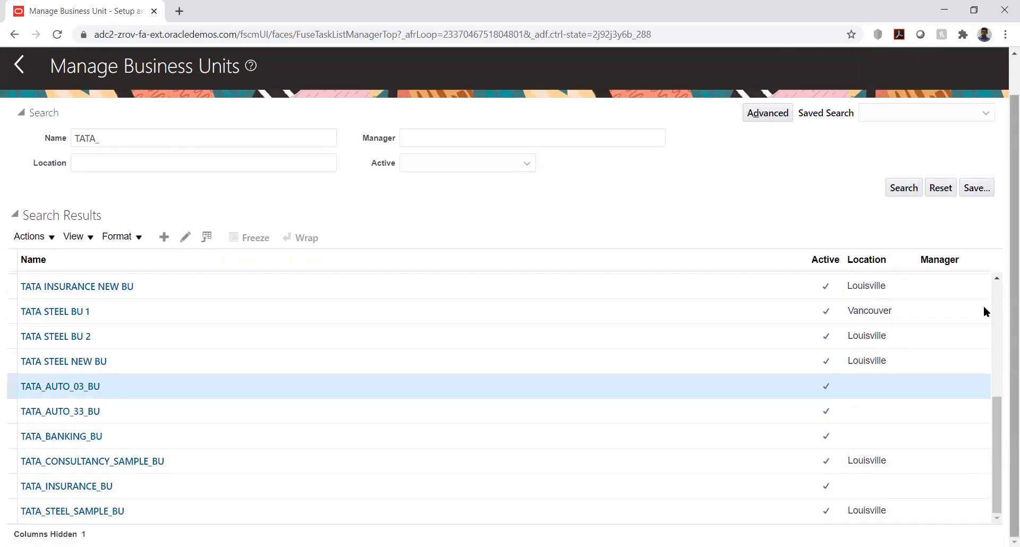
pyautogui.scroll(1, 642, 161)
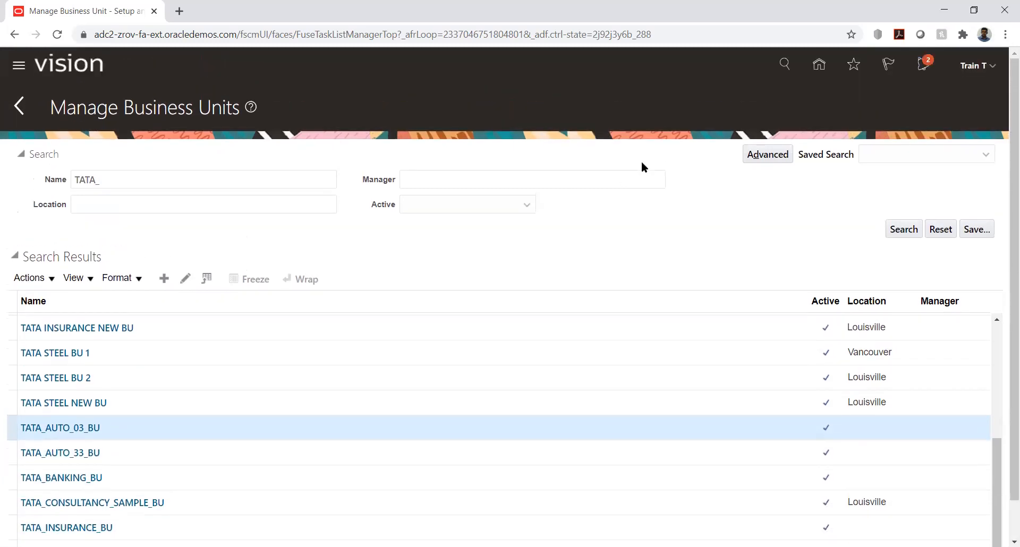
pyautogui.moveTo(113, 428); pyautogui.dragTo(19, 429)
pyautogui.hotkey('ctrl', 'c')
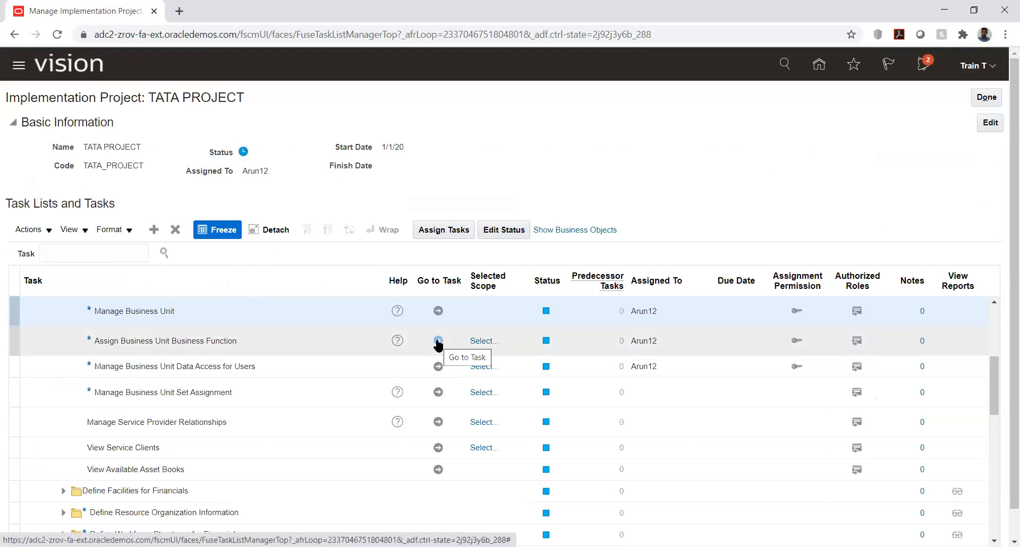
# Start the Assign Business Unit Business Function task with its business unit scope set to Select and Add.
pyautogui.click(438, 342)
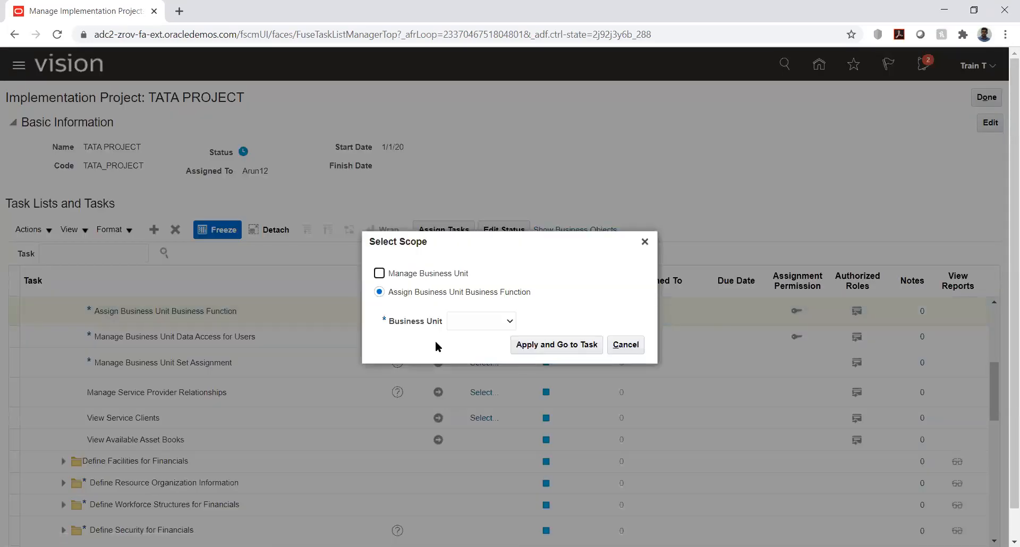
pyautogui.click(456, 323)
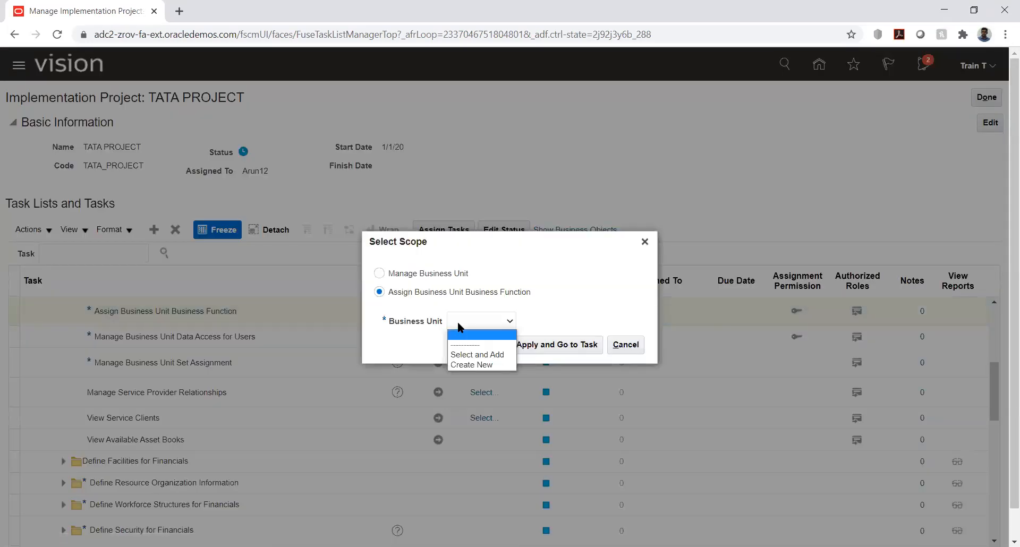
pyautogui.click(477, 354)
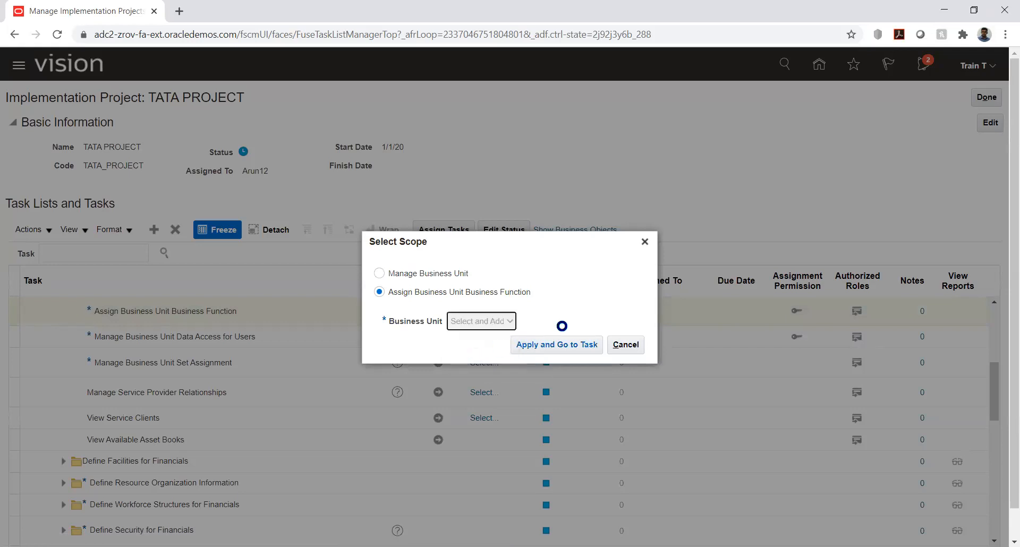
pyautogui.click(549, 346)
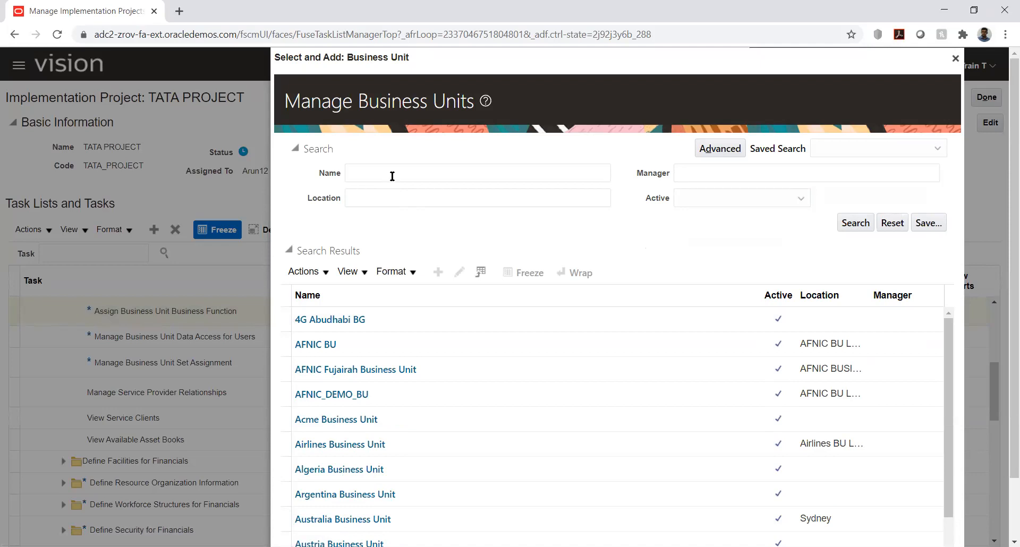
# Find and choose TATA_AUTO_03_BU as the task scope, and save and close its business function assignment.
pyautogui.click(392, 175)
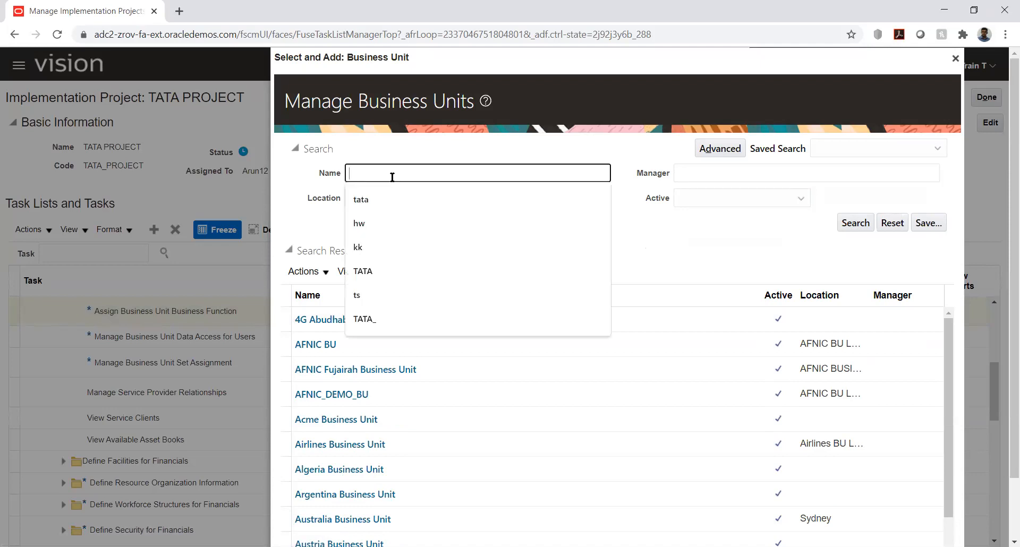
pyautogui.hotkey('ctrl', 'v')
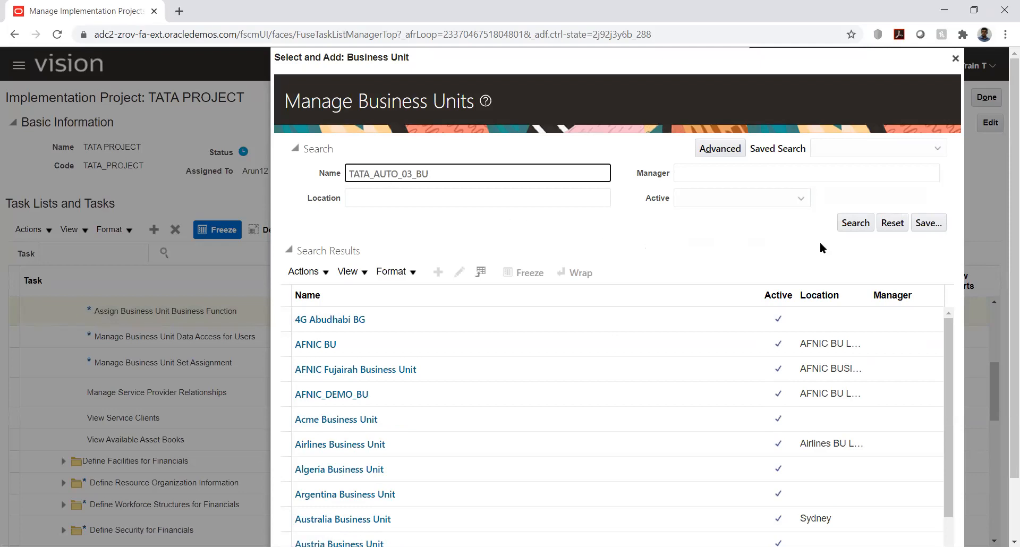
pyautogui.click(849, 229)
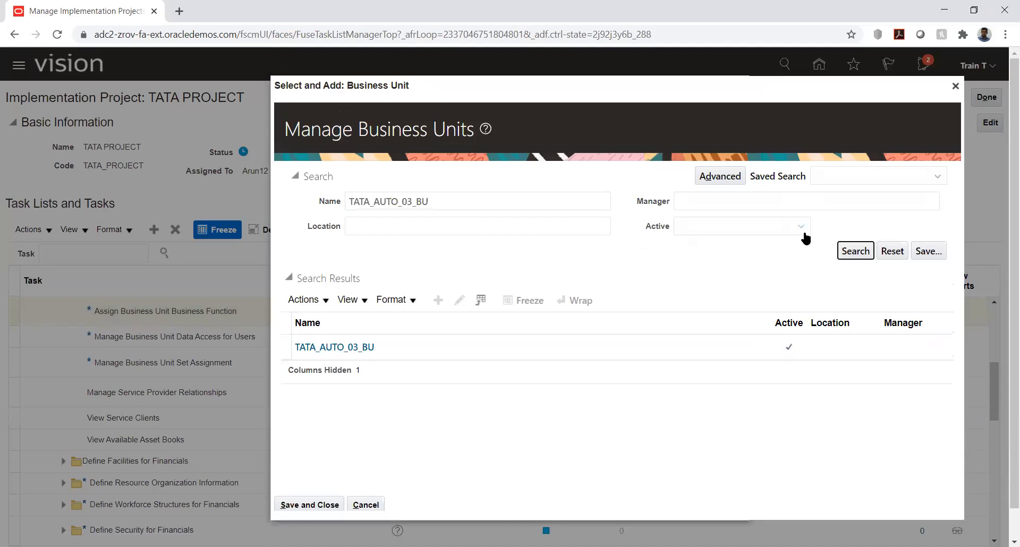
pyautogui.click(397, 348)
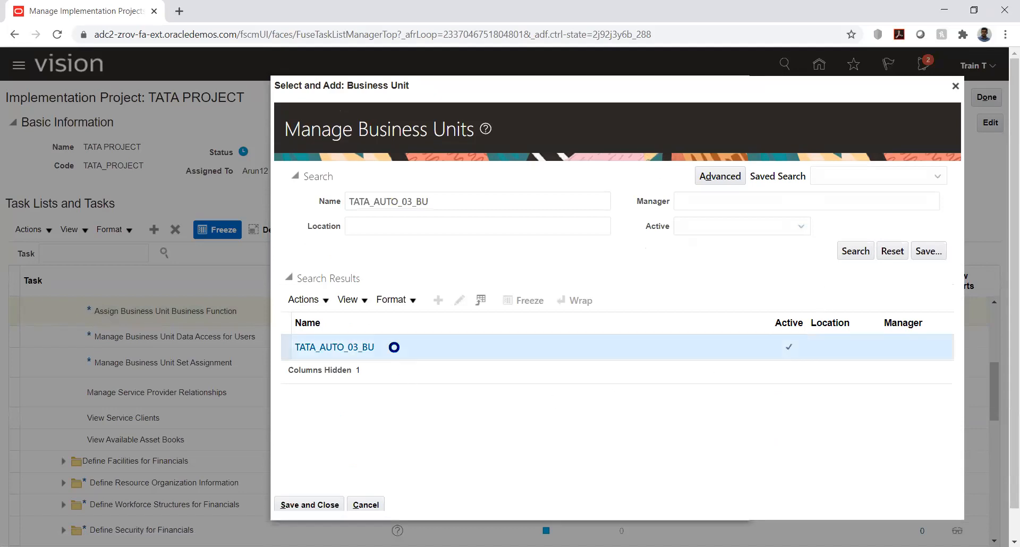
pyautogui.click(310, 505)
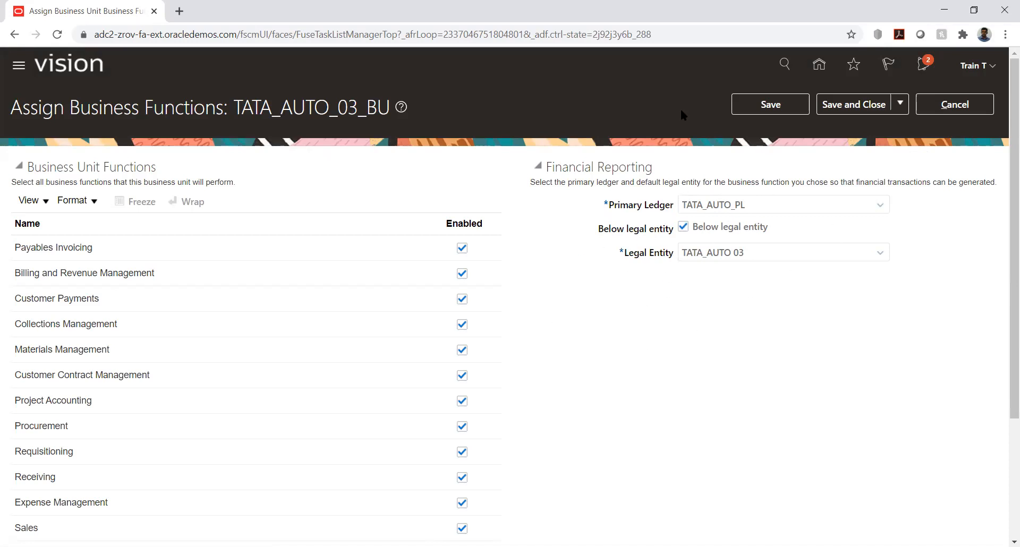
pyautogui.click(833, 106)
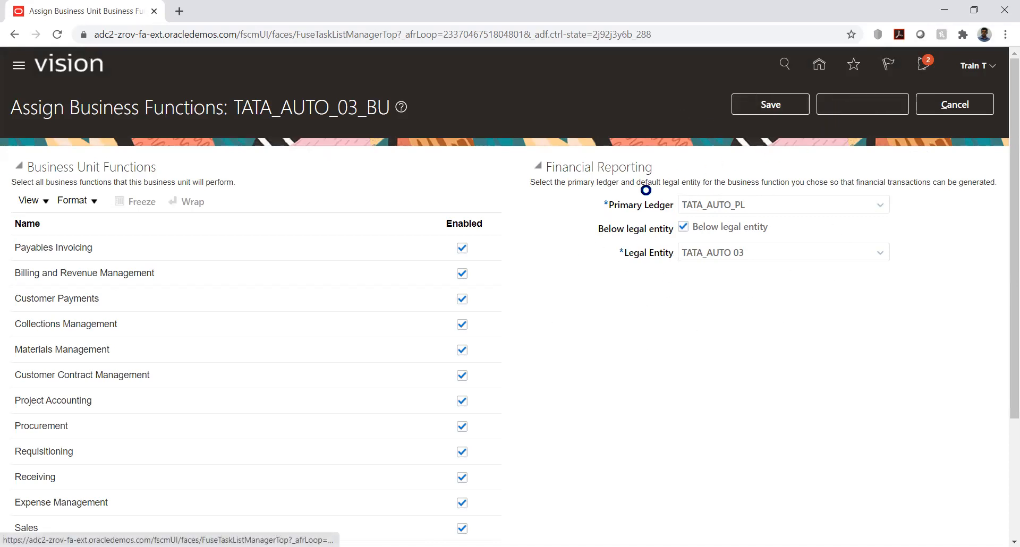
pyautogui.click(946, 321)
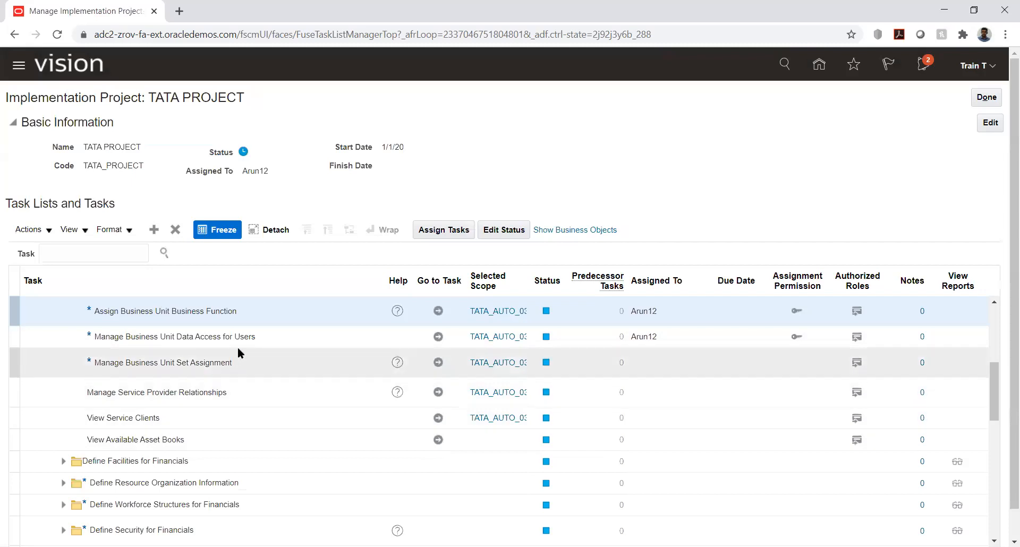
# Review the fields and security context options for creating user data access in the Manage Business Unit Data Access for Users task.
pyautogui.click(438, 338)
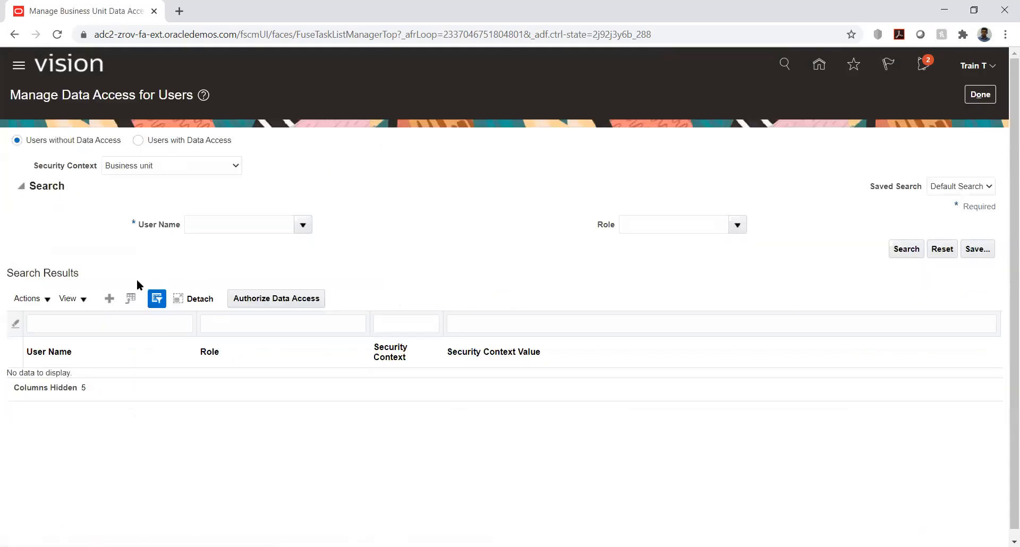
pyautogui.click(109, 299)
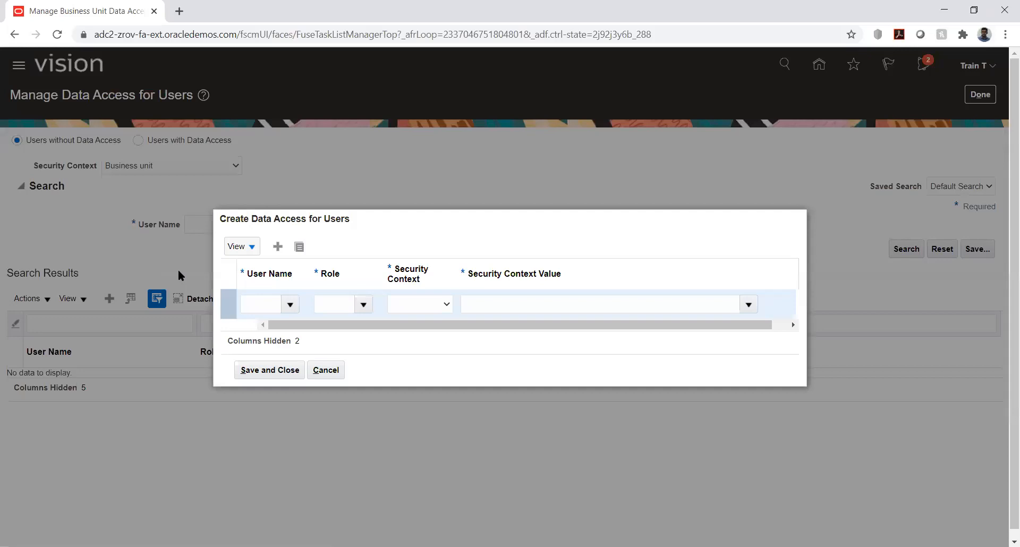
pyautogui.click(265, 302)
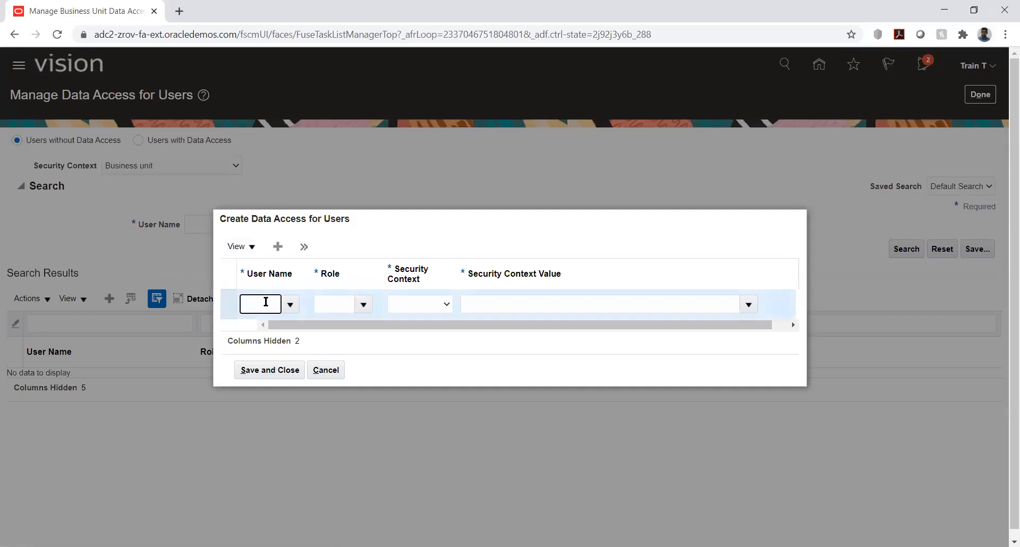
pyautogui.click(336, 302)
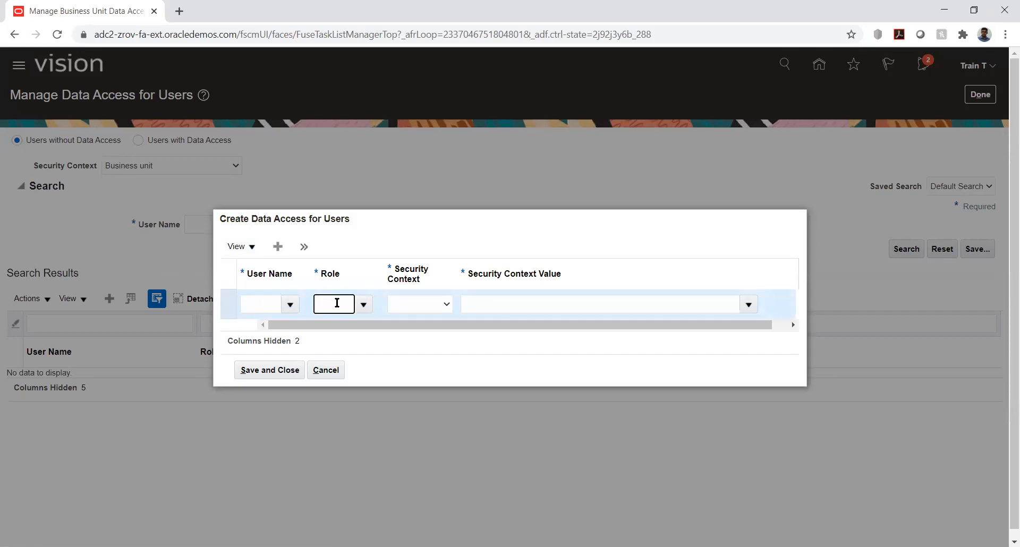
pyautogui.click(428, 306)
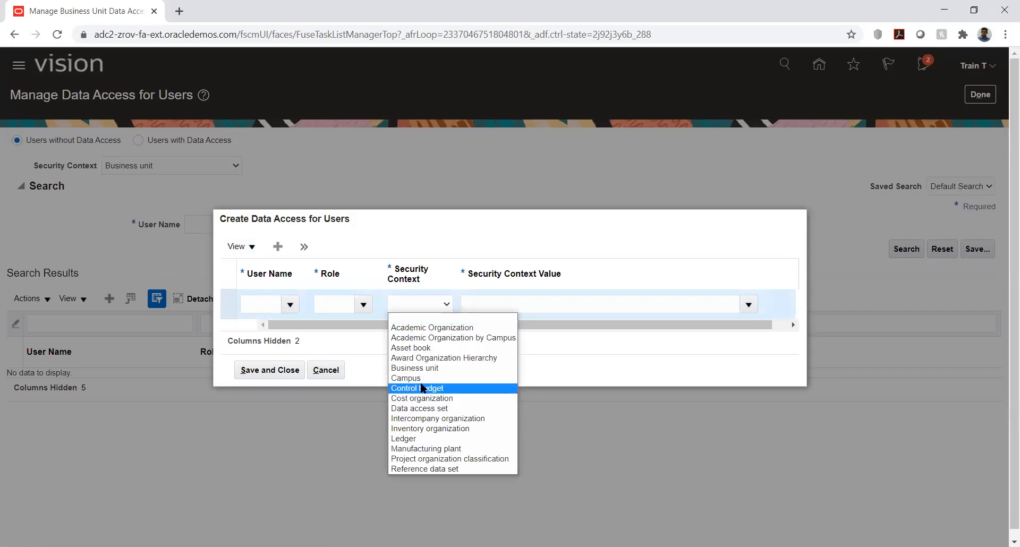
pyautogui.click(547, 340)
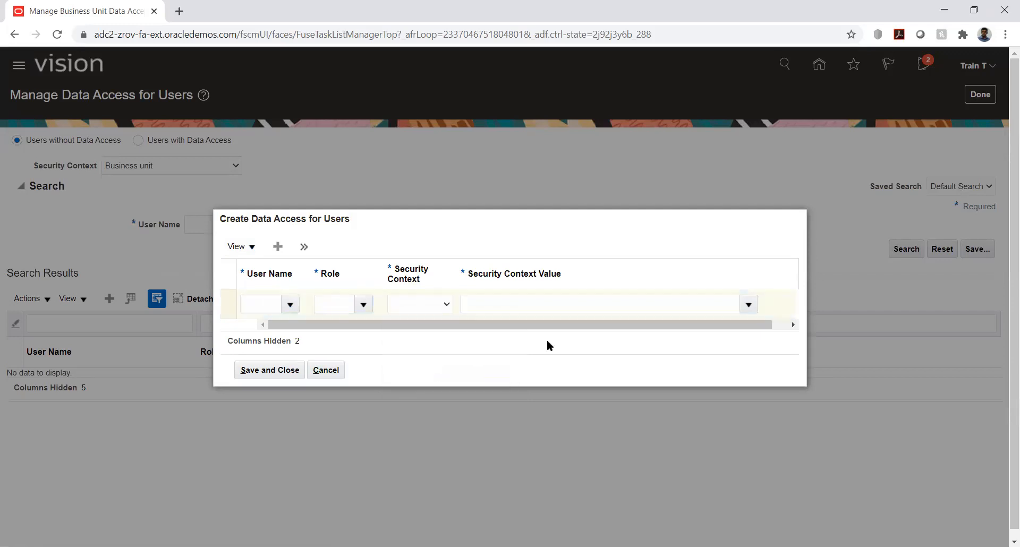
pyautogui.click(519, 307)
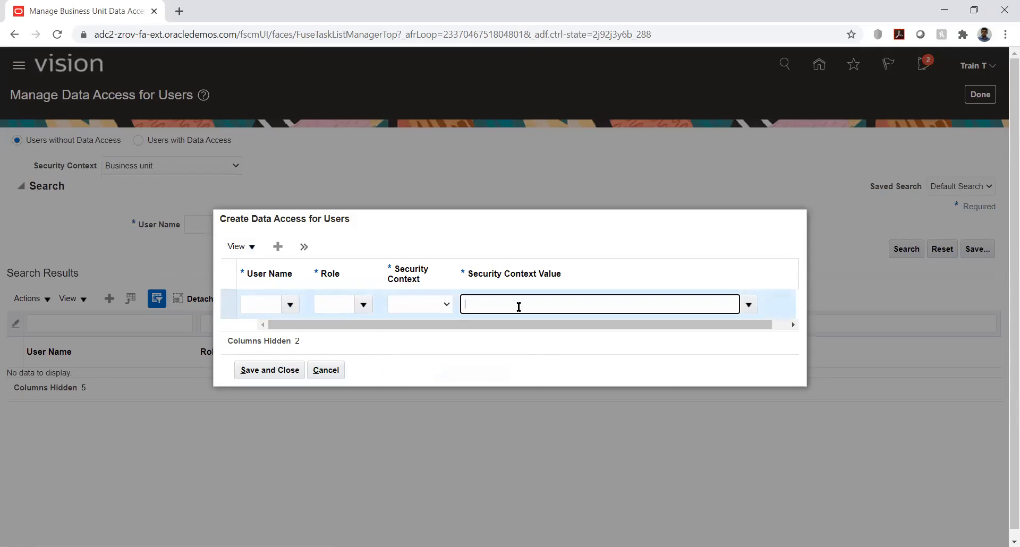
pyautogui.click(324, 372)
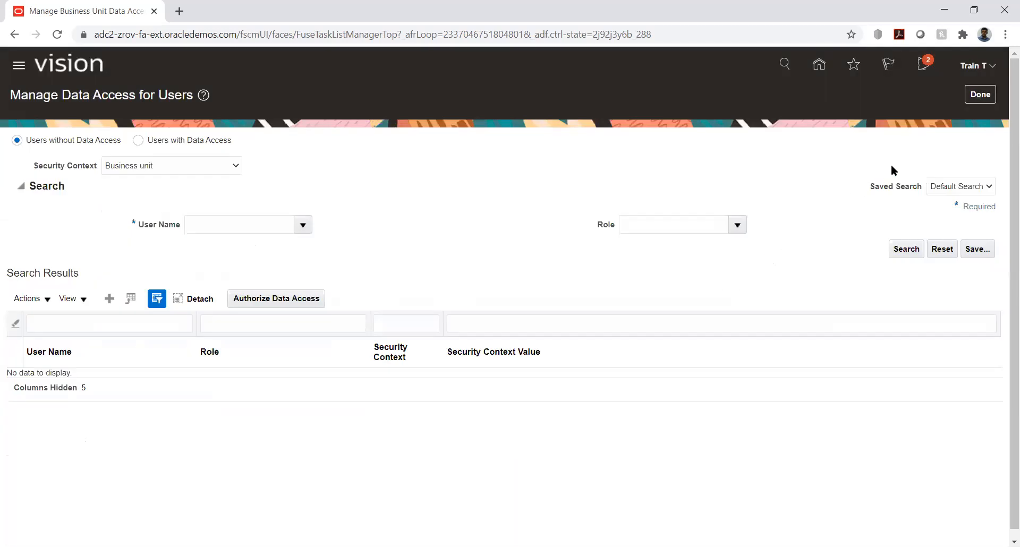
pyautogui.click(978, 96)
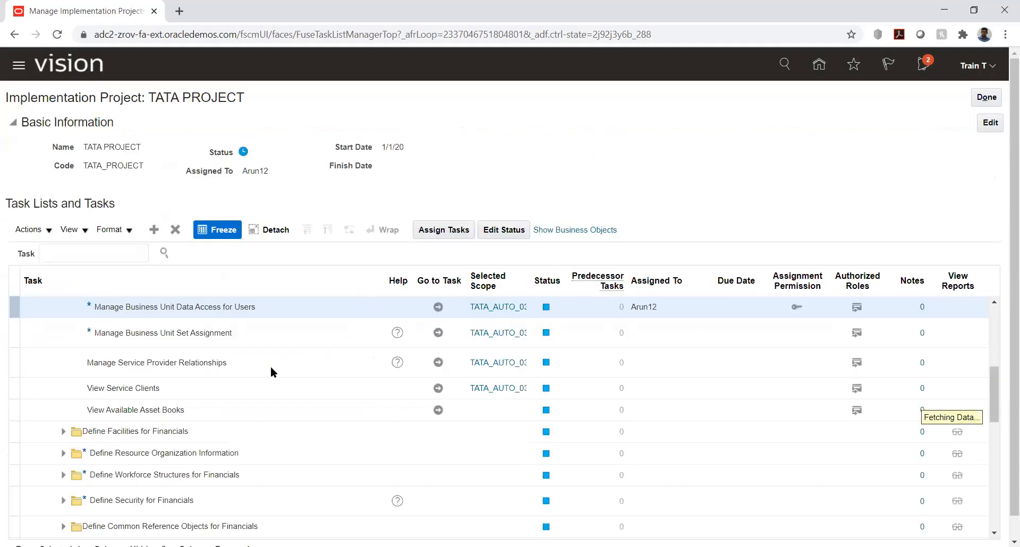
# Open the Manage Payment Terms task from Define Payables within Define Invoicing and Payments Configuration.
pyautogui.scroll(-5, 271, 370)
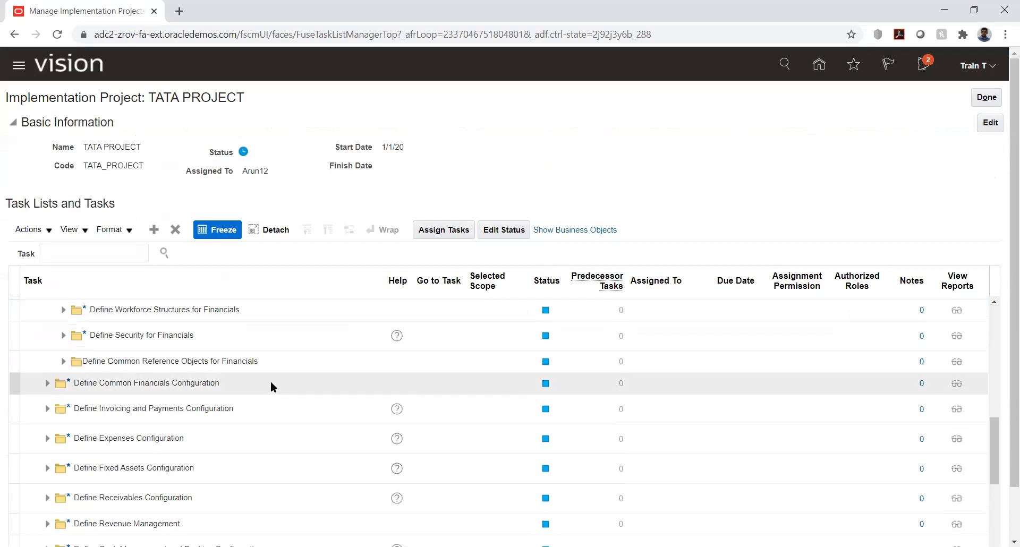
pyautogui.scroll(2, 272, 380)
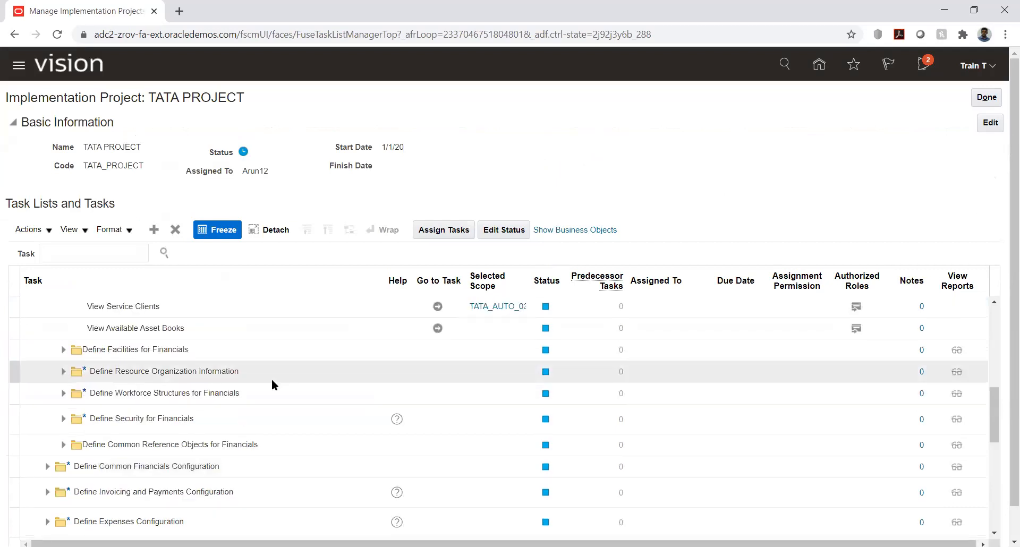
pyautogui.scroll(2, 272, 385)
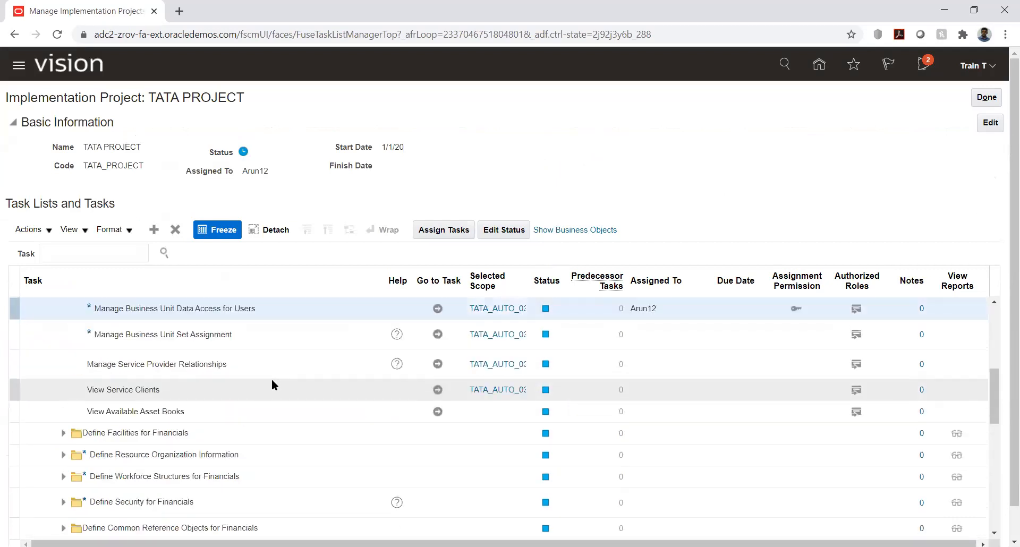
pyautogui.scroll(-4, 272, 385)
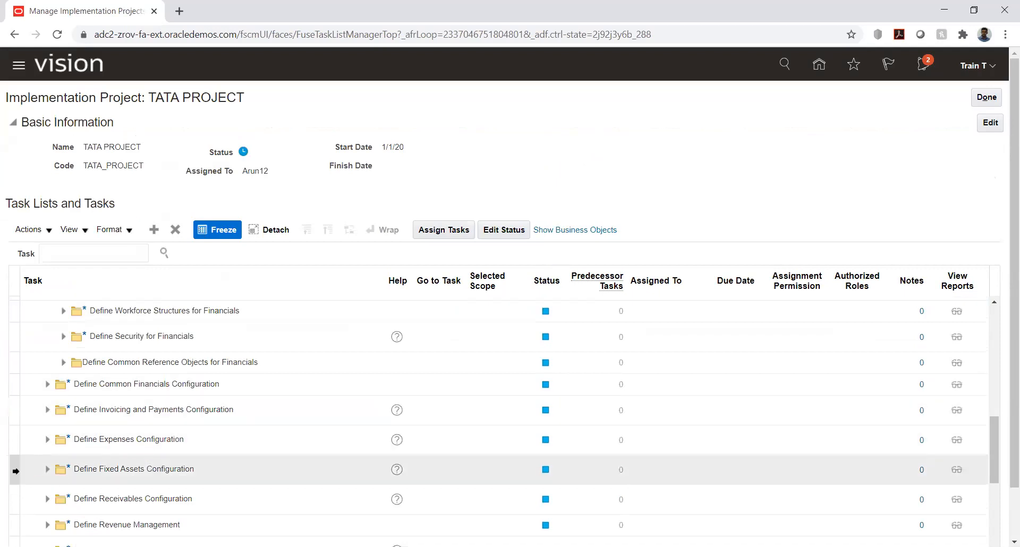
pyautogui.click(48, 410)
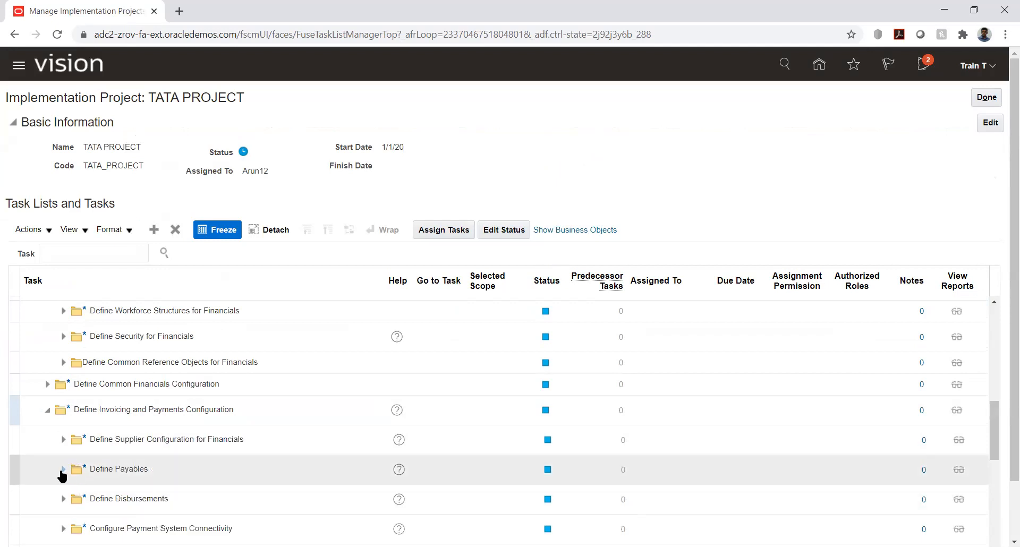
pyautogui.click(62, 471)
pyautogui.scroll(-2, 306, 389)
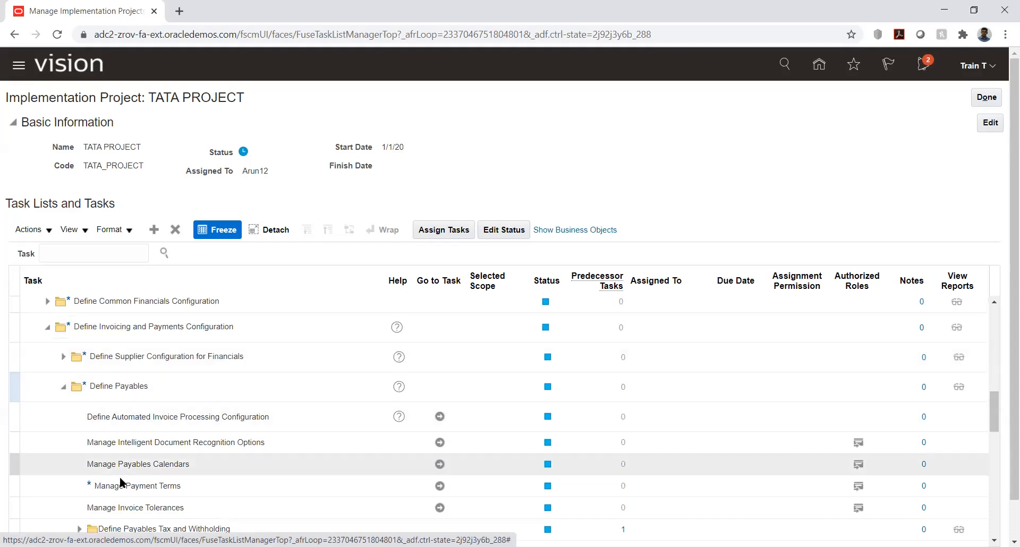
pyautogui.scroll(-2, 231, 421)
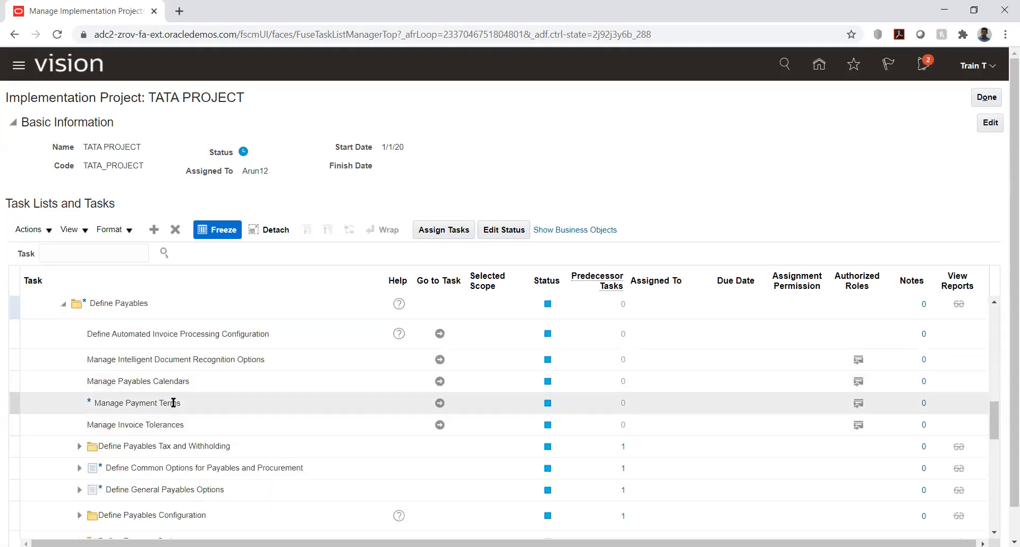
pyautogui.click(441, 404)
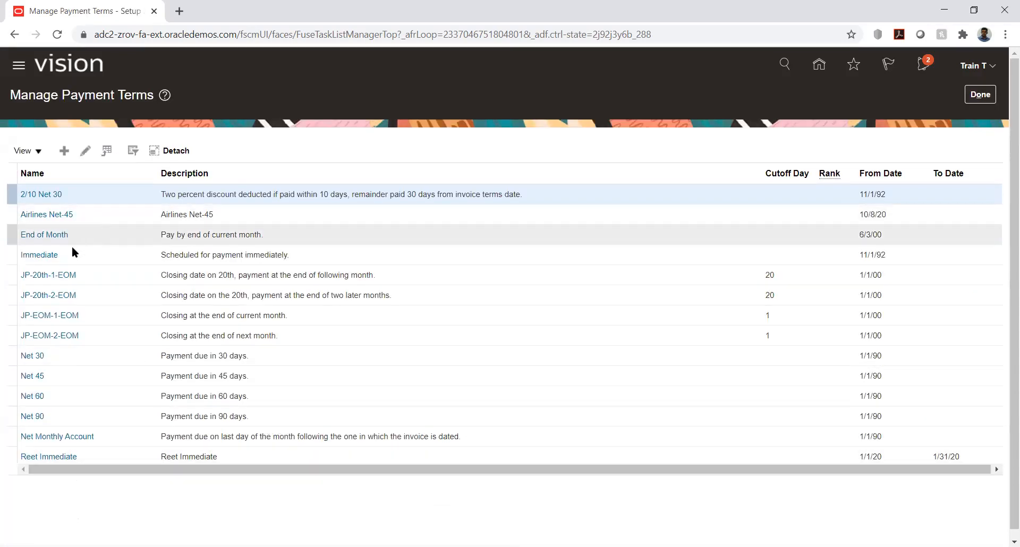
# Add a set assignment with set code TATA_AUTO_03_RDS to the Immediate payment term.
pyautogui.click(40, 255)
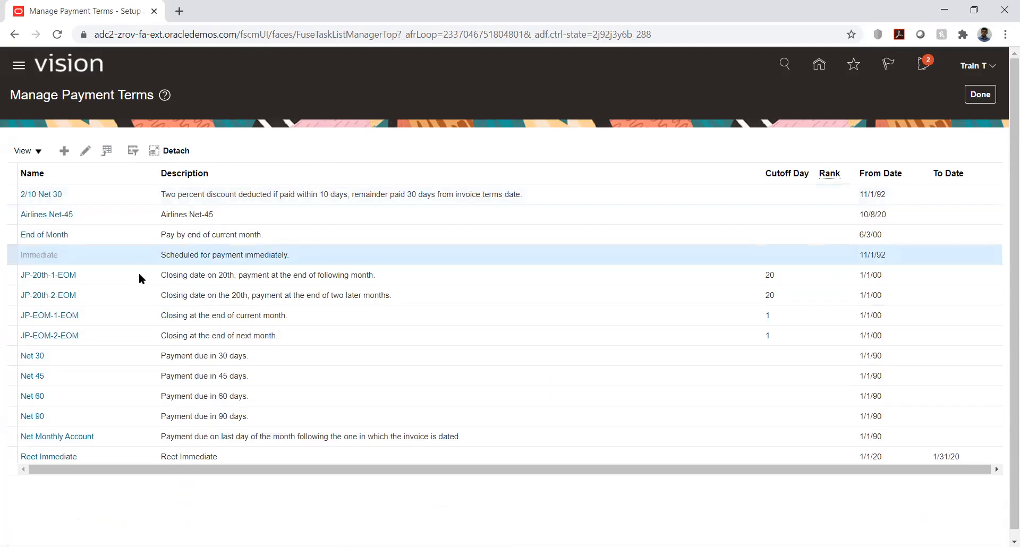
pyautogui.scroll(-4, 65, 365)
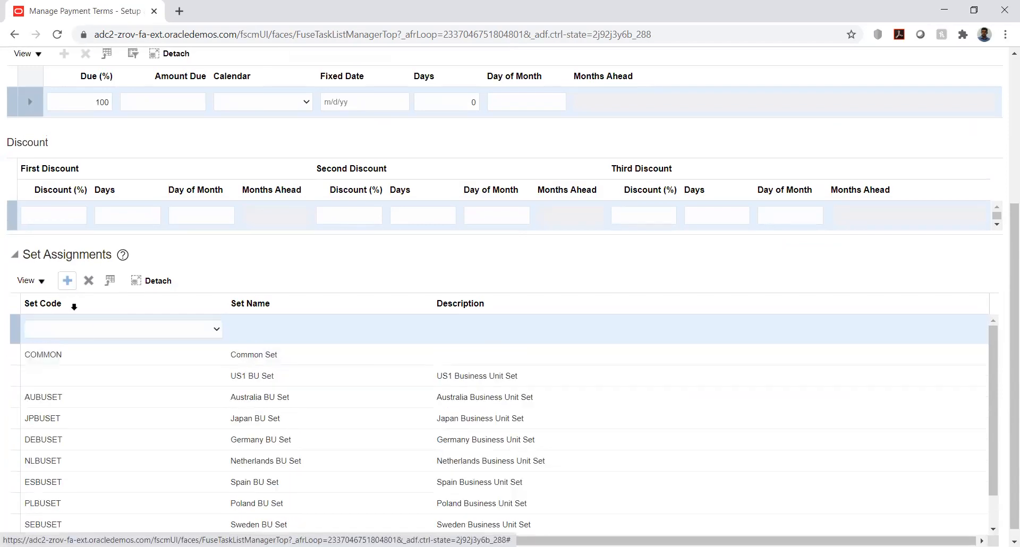
pyautogui.click(88, 330)
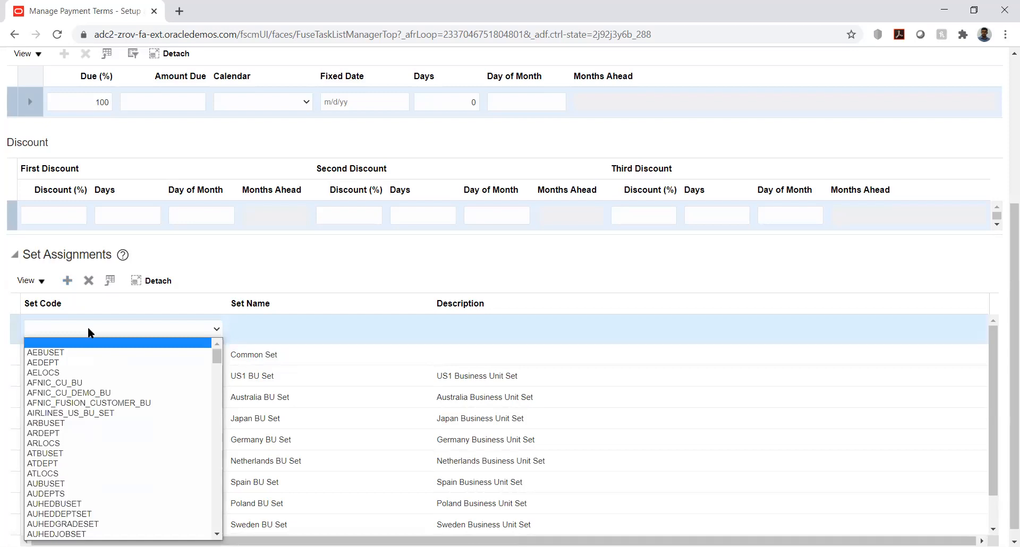
pyautogui.press('t')
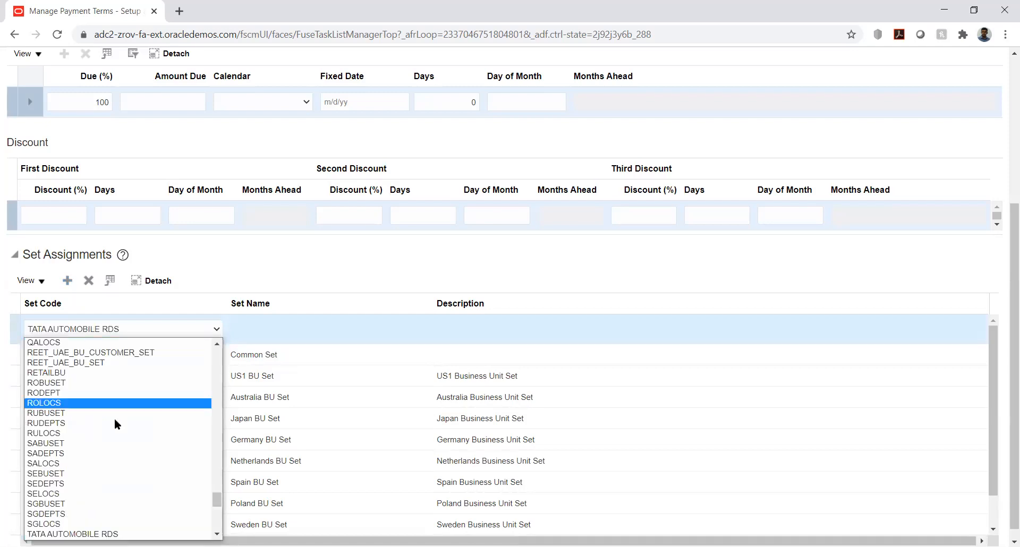
pyautogui.scroll(-3, 126, 460)
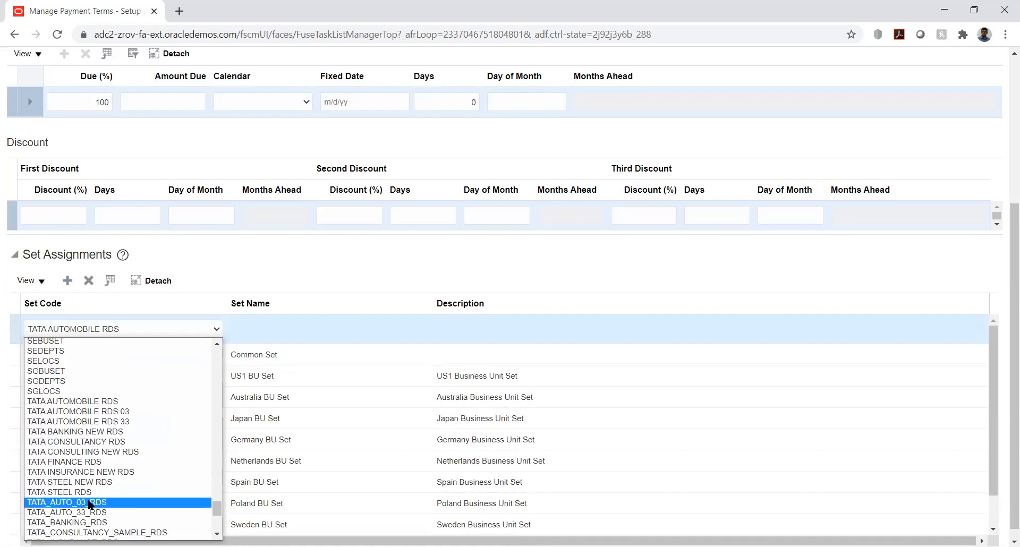
pyautogui.click(108, 499)
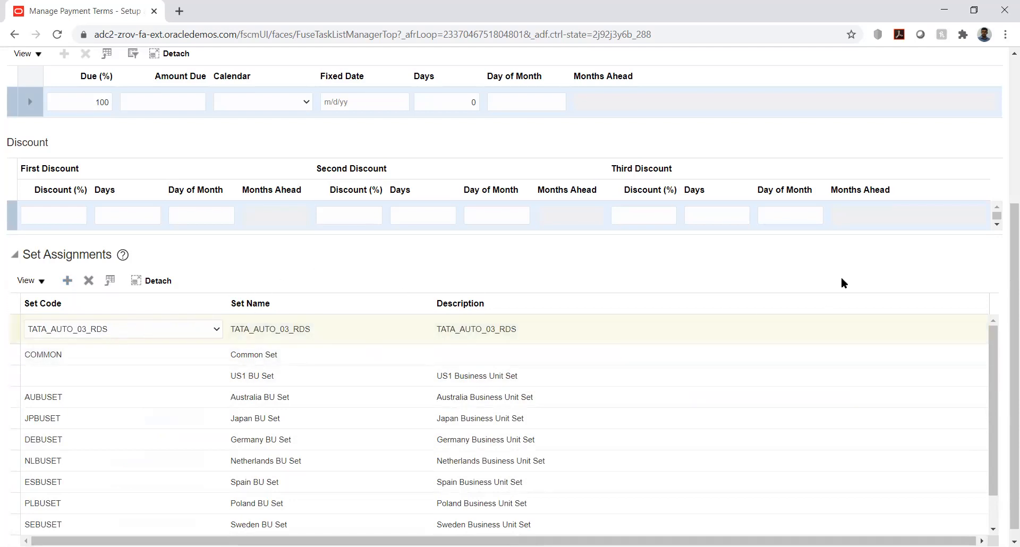
# Save and close the Immediate payment term, and finish managing payment terms to return to the TATA PROJECT task list.
pyautogui.scroll(4, 841, 277)
pyautogui.click(868, 96)
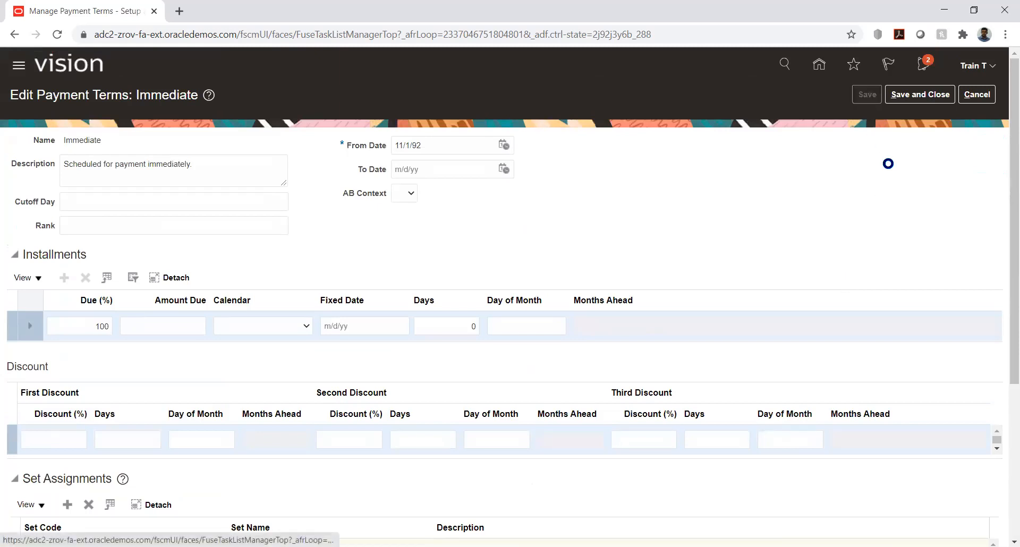
pyautogui.click(916, 99)
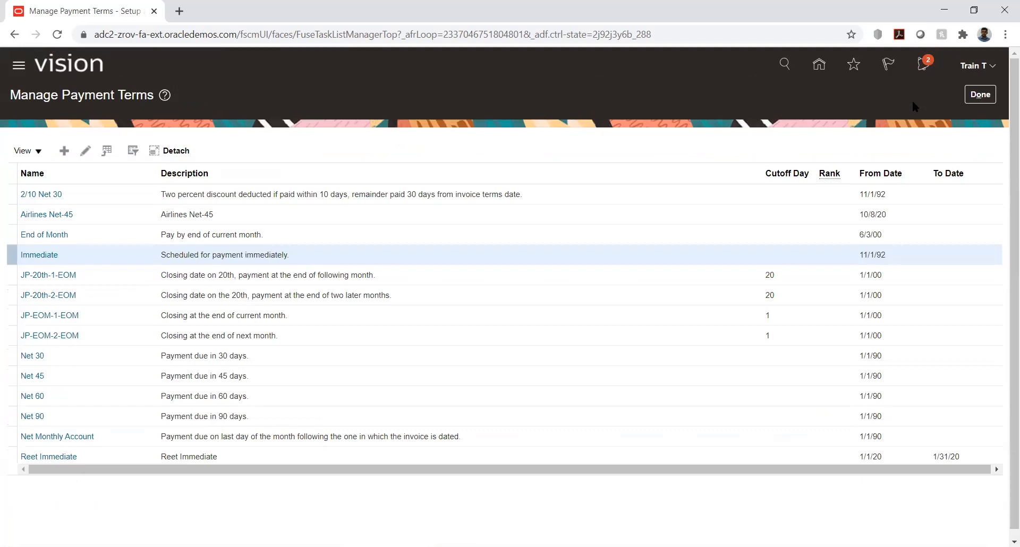
pyautogui.click(980, 96)
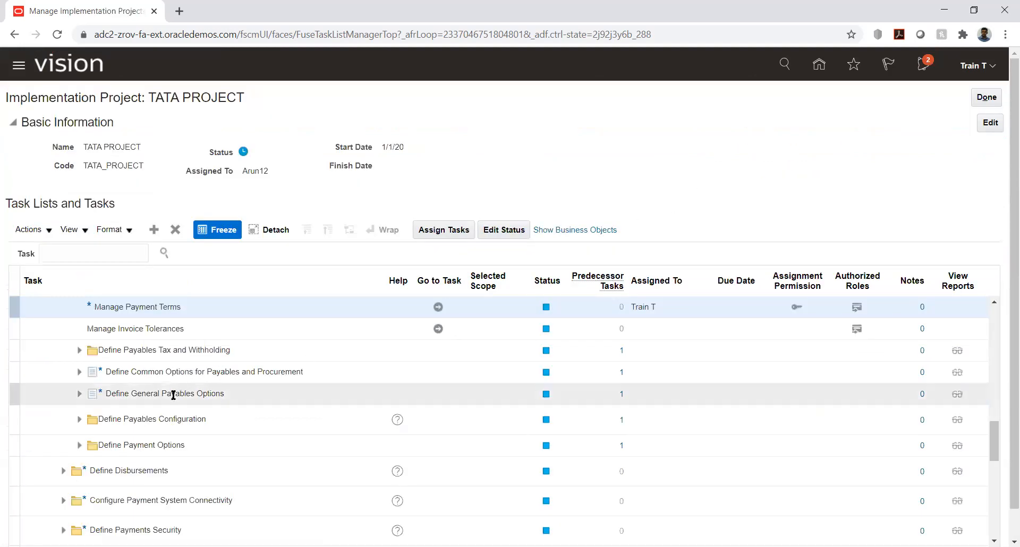
# Start the Manage Common Options for Payables and Procurement task with its business unit scope set to Select and Add.
pyautogui.click(79, 372)
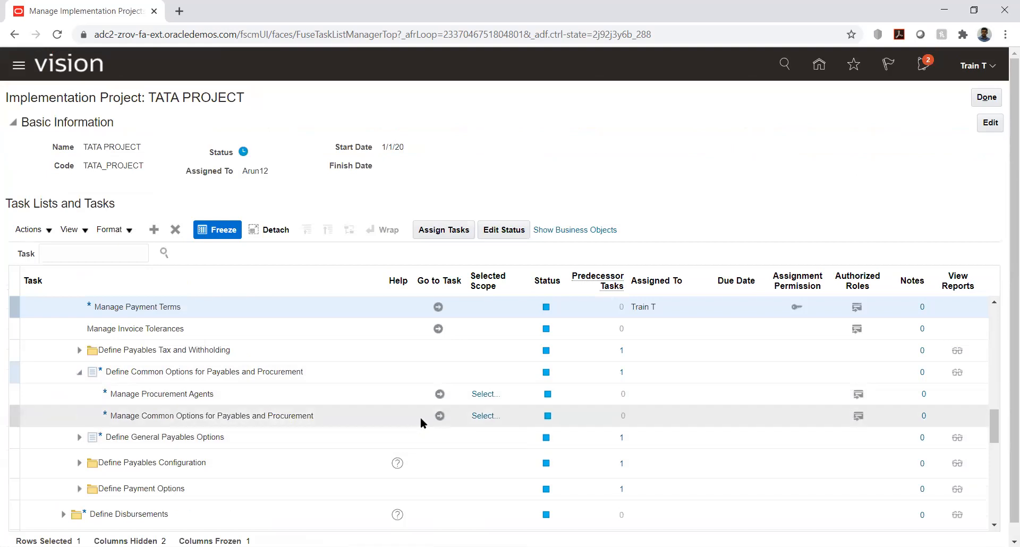
pyautogui.click(439, 416)
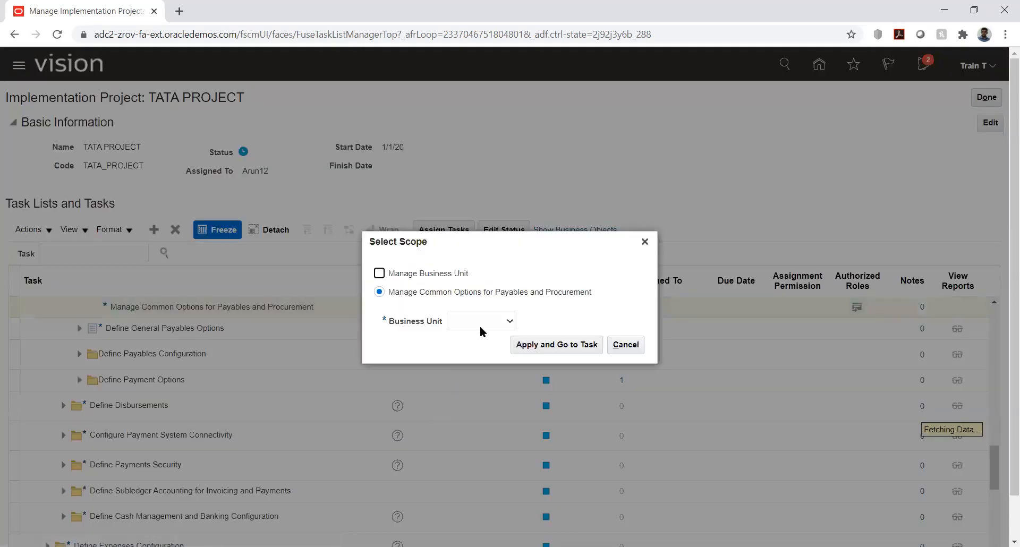
pyautogui.click(477, 322)
pyautogui.click(478, 322)
pyautogui.click(473, 355)
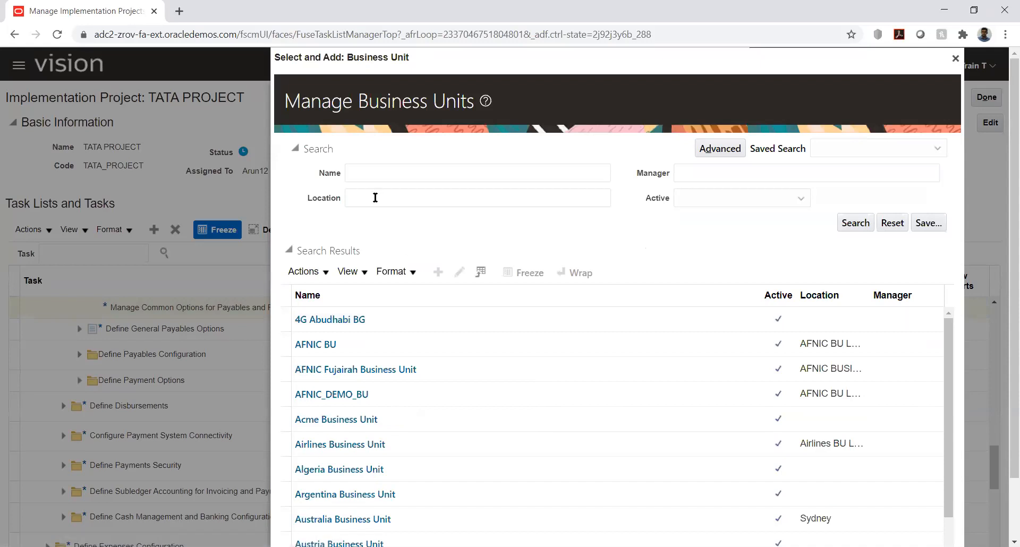
# Find TATA_AUTO_03_BU and save it as the business unit scope for the common options task.
pyautogui.click(370, 173)
pyautogui.write('TATA_A')
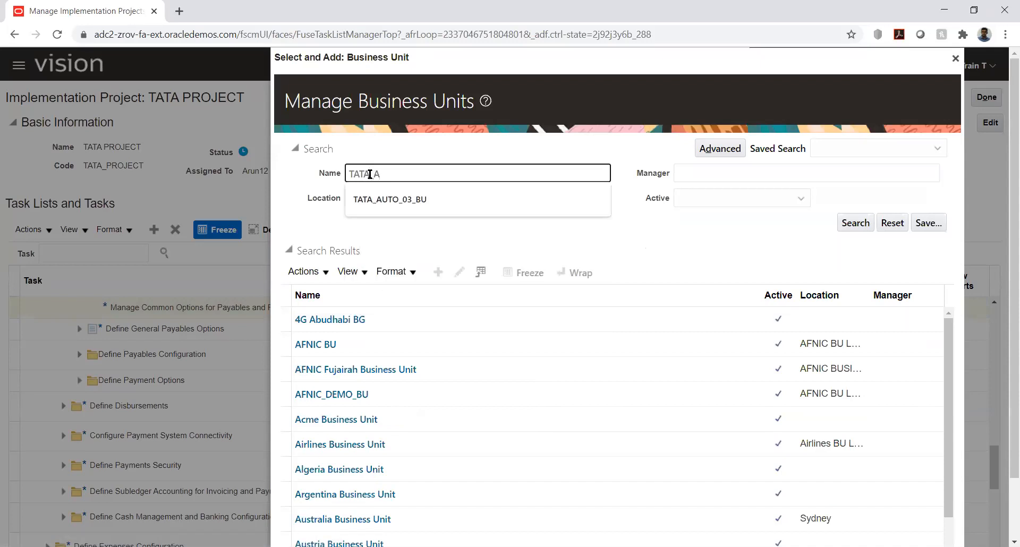
pyautogui.click(382, 199)
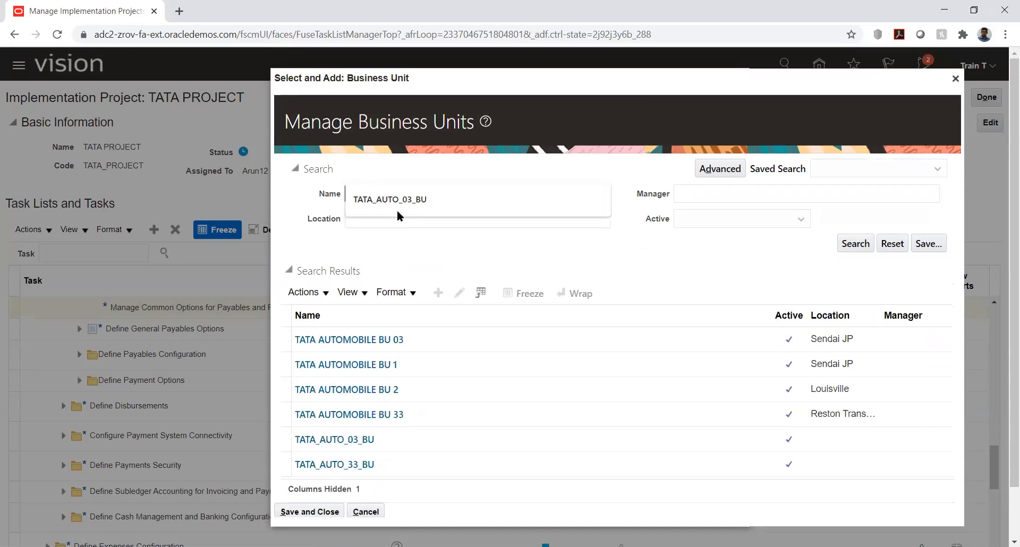
pyautogui.click(847, 244)
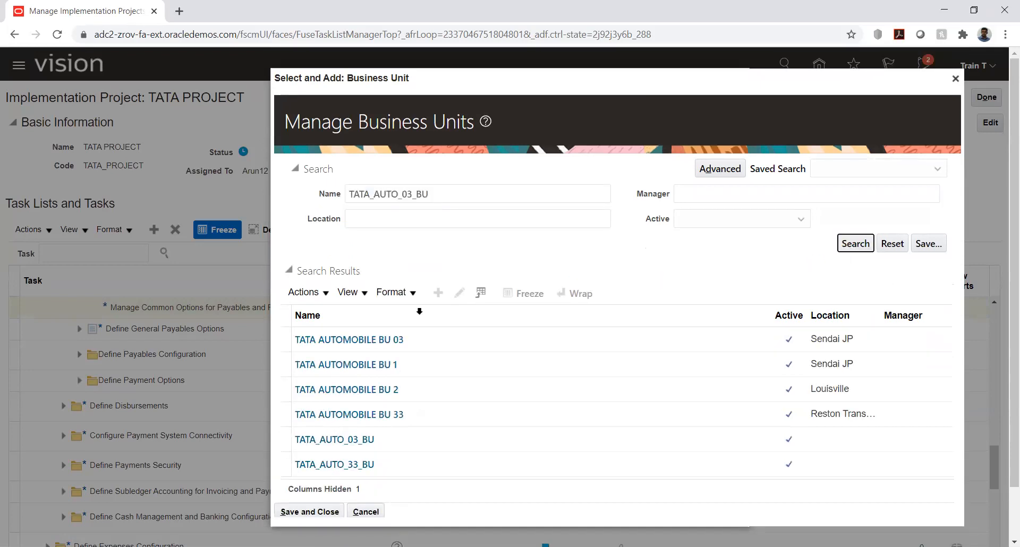
pyautogui.click(404, 348)
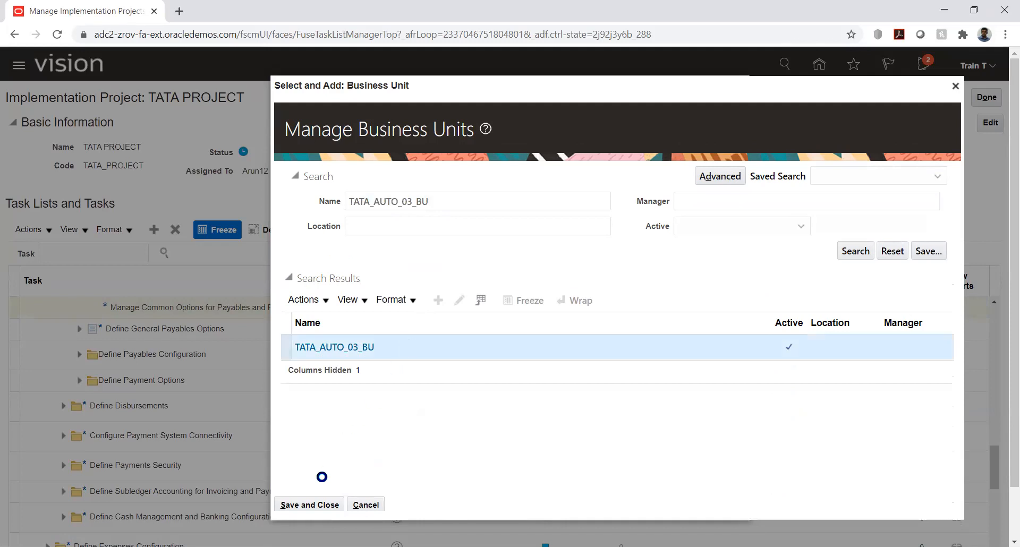
pyautogui.click(306, 504)
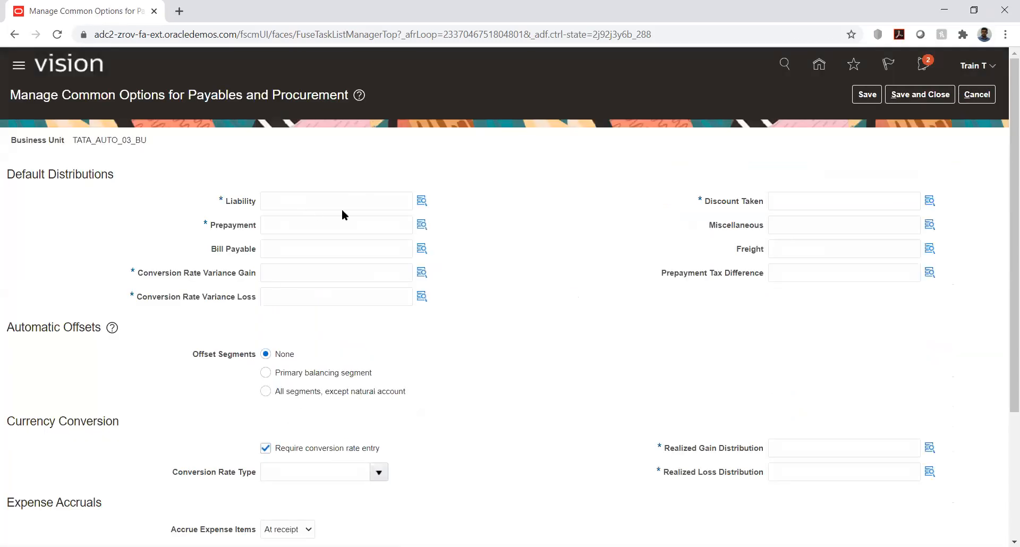
# Set the Liability default distribution's TATA_COMP segment to 03 and its TATA_LOC segment to 10.
pyautogui.click(422, 201)
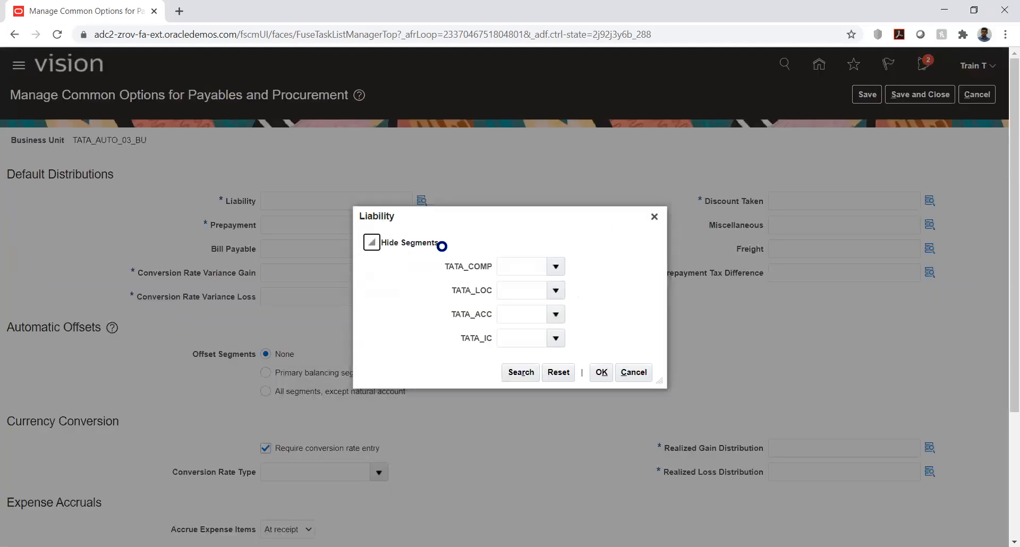
pyautogui.click(556, 267)
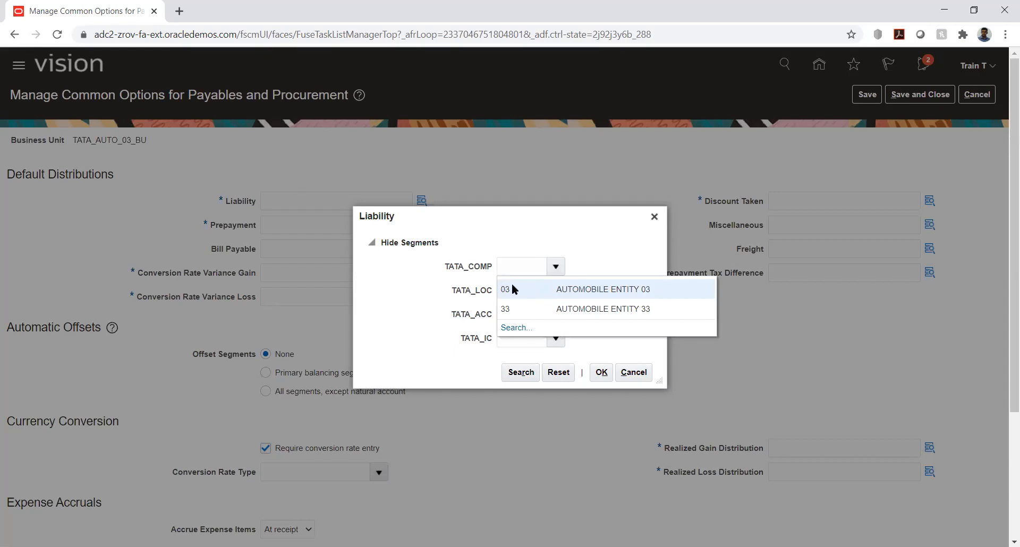
pyautogui.click(524, 289)
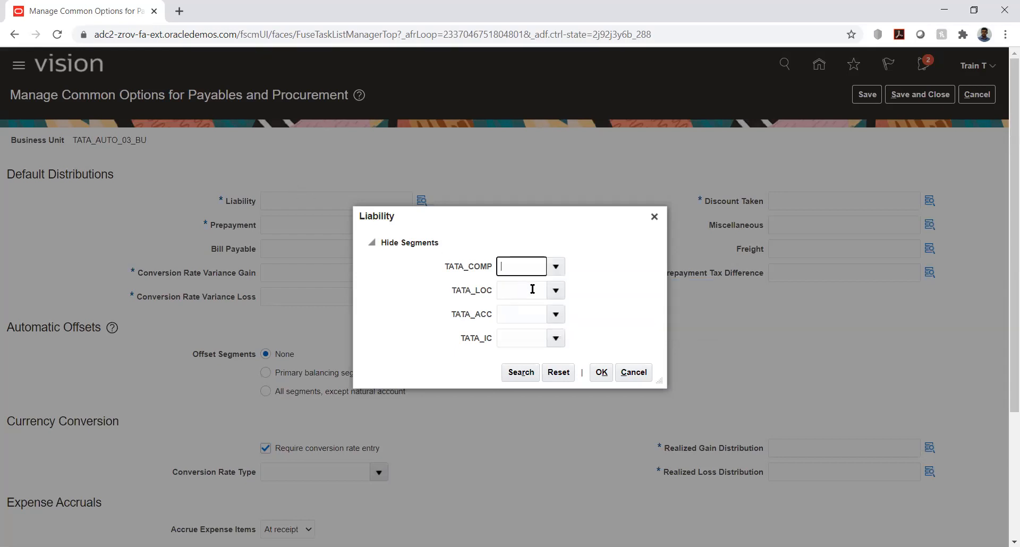
pyautogui.click(559, 293)
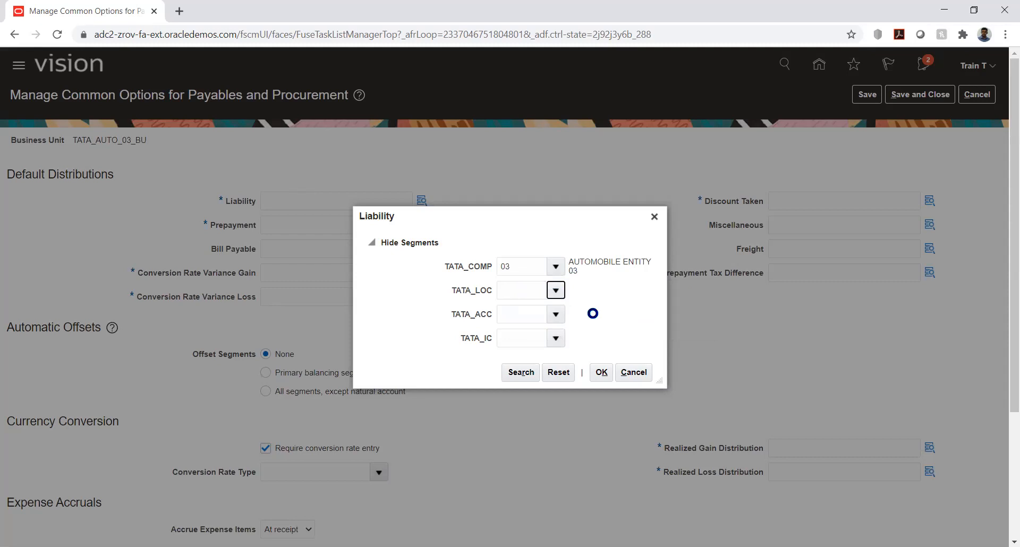
pyautogui.click(594, 314)
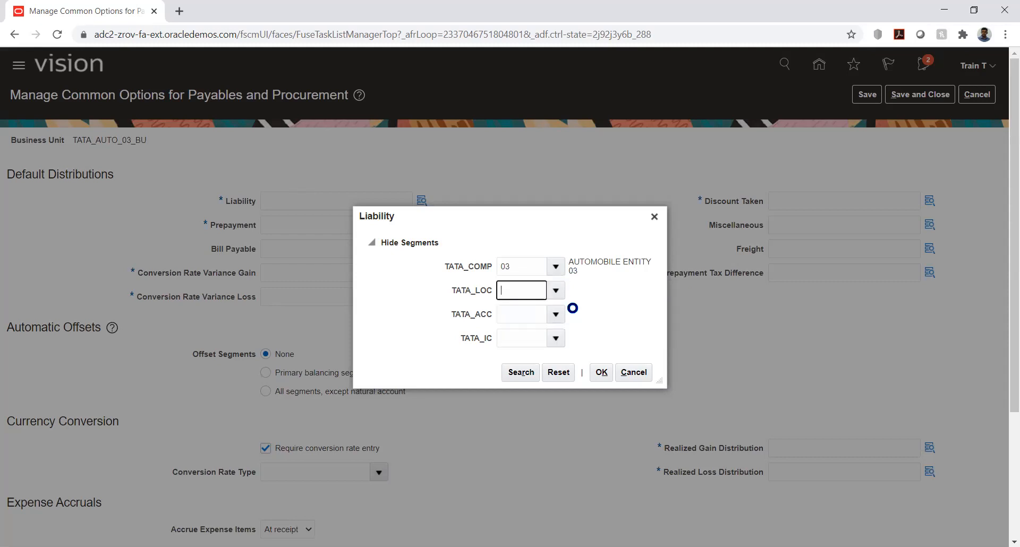
# Search the TATA_ACC values by description %liab% and choose 2373 Current Liabilities for the Liability distribution.
pyautogui.click(557, 313)
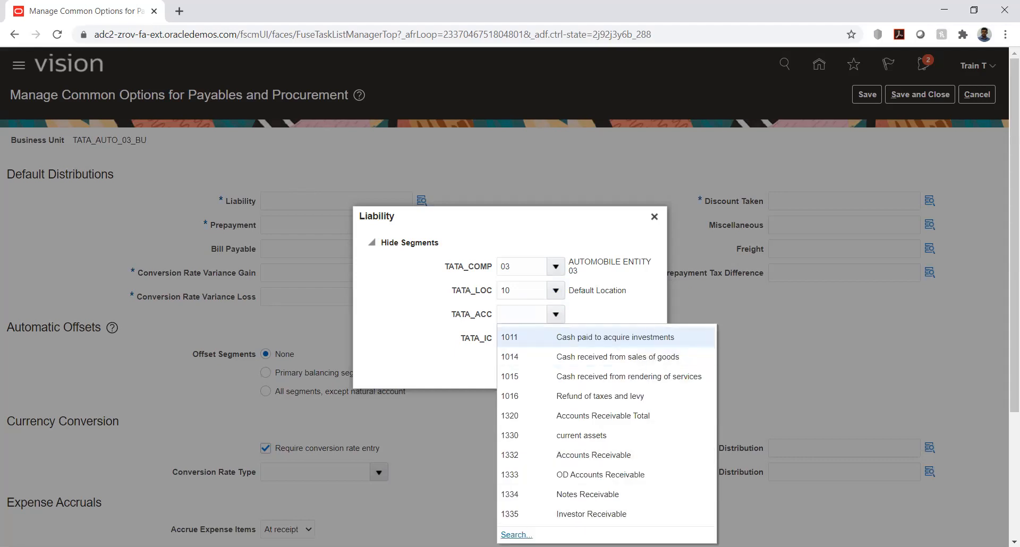
pyautogui.click(516, 534)
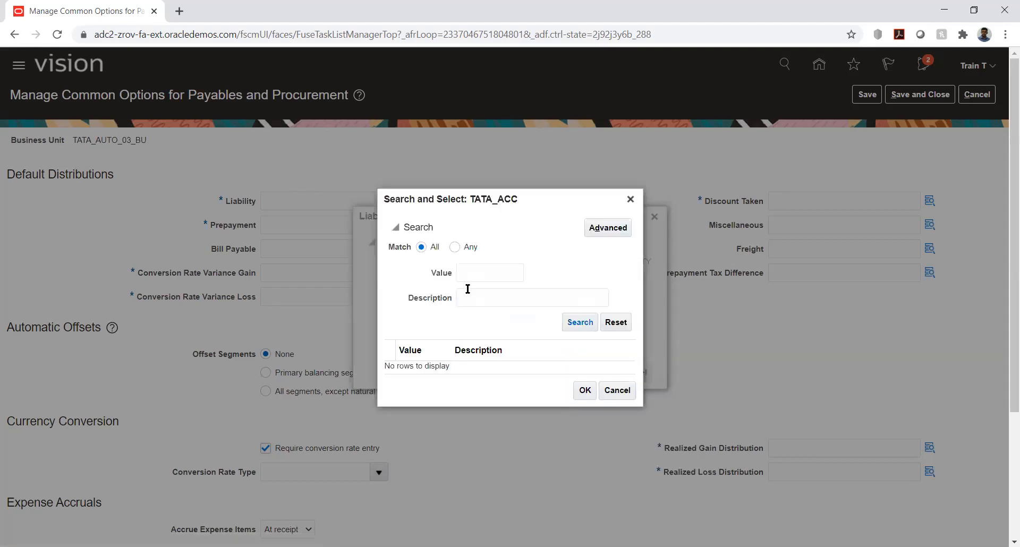
pyautogui.click(481, 301)
pyautogui.write('%liab%')
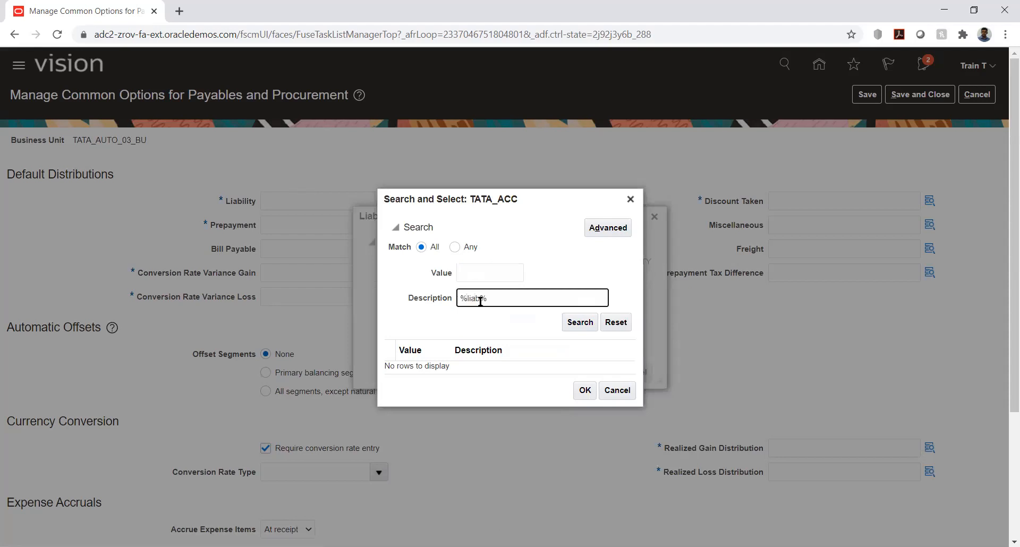
pyautogui.press('Return')
pyautogui.click(543, 366)
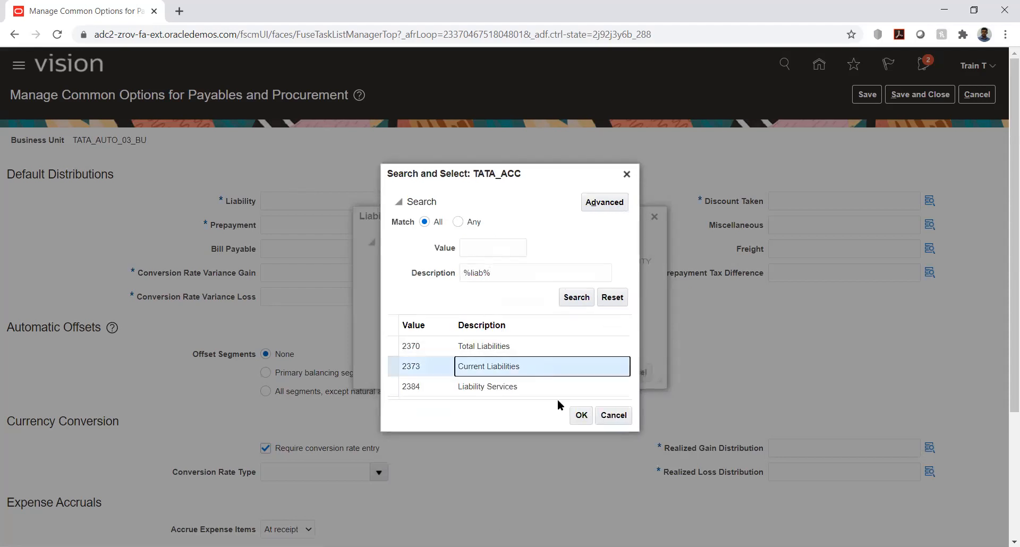
pyautogui.click(579, 417)
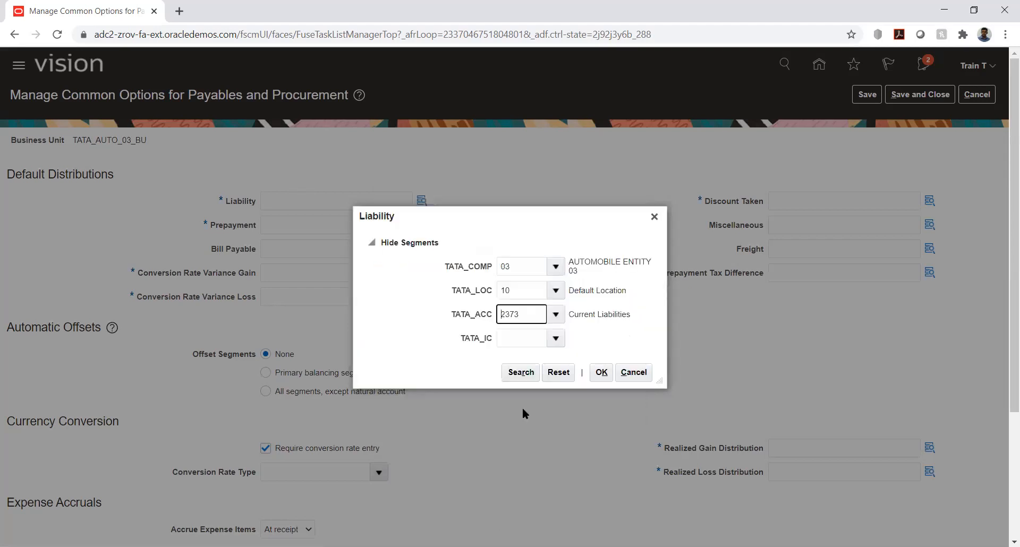
# Set the Liability distribution's TATA_IC segment to 03 and accept the account combination.
pyautogui.click(557, 338)
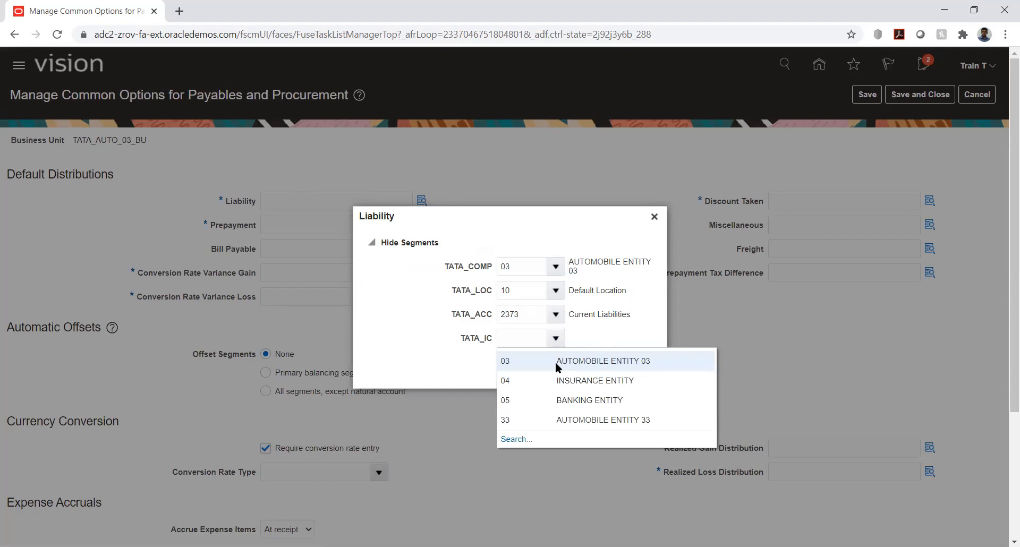
pyautogui.click(554, 366)
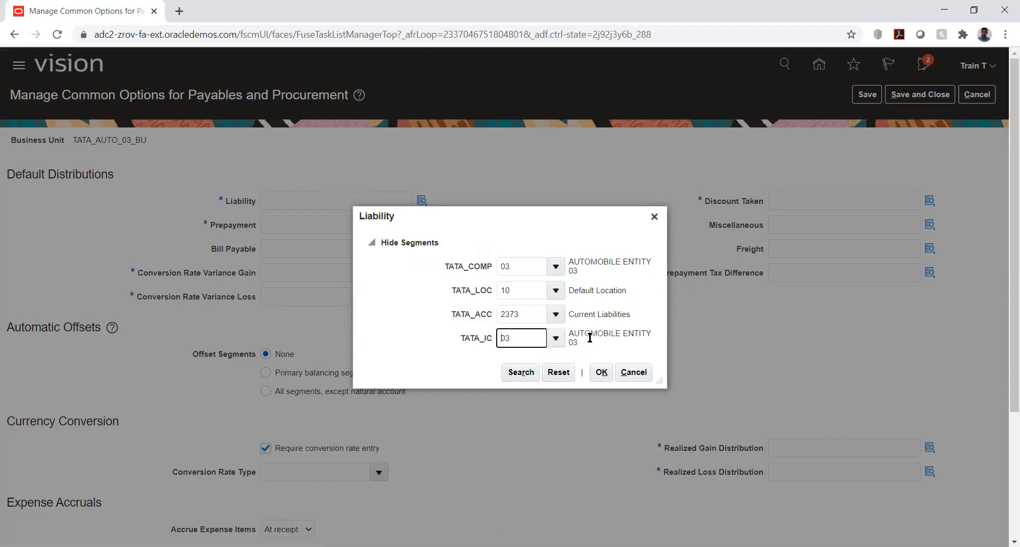
pyautogui.click(601, 372)
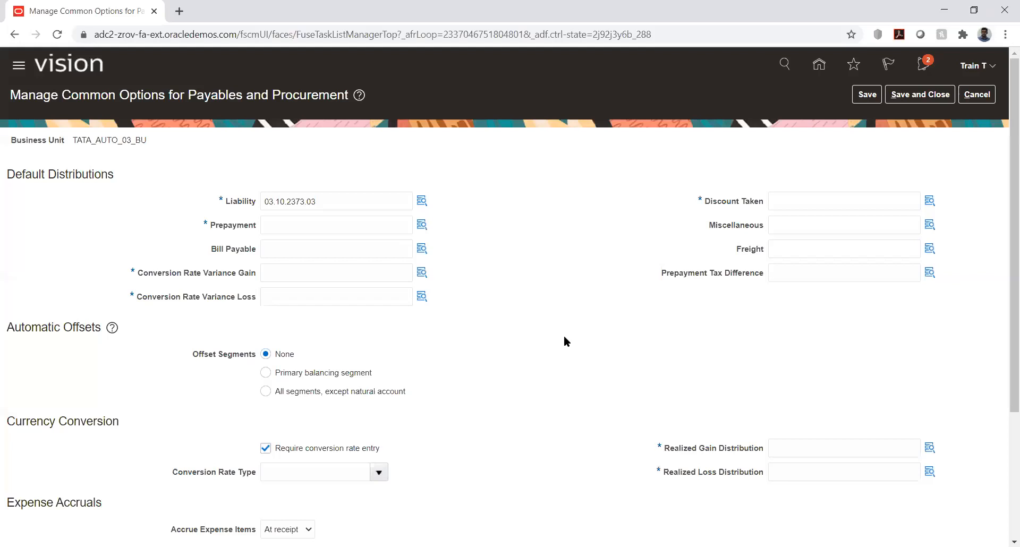
# Copy the Liability account combination 03.10.2373.03 into the Prepayment default distribution.
pyautogui.doubleClick(342, 202)
pyautogui.hotkey('ctrl', 'c')
pyautogui.click(324, 223)
pyautogui.hotkey('ctrl', 'v')
# Open the Prepayment distribution's segments and clear its TATA_ACC value.
pyautogui.click(422, 227)
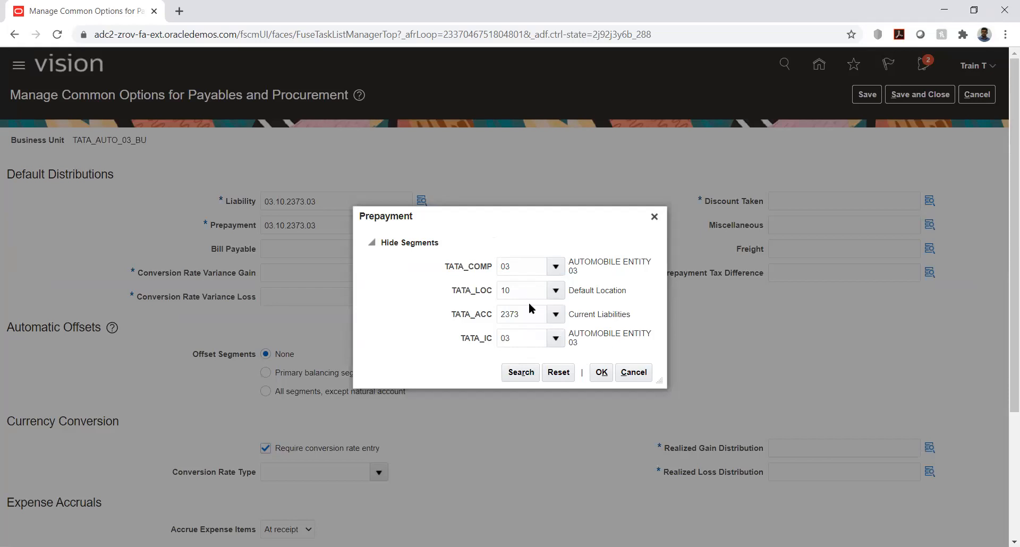
pyautogui.doubleClick(528, 312)
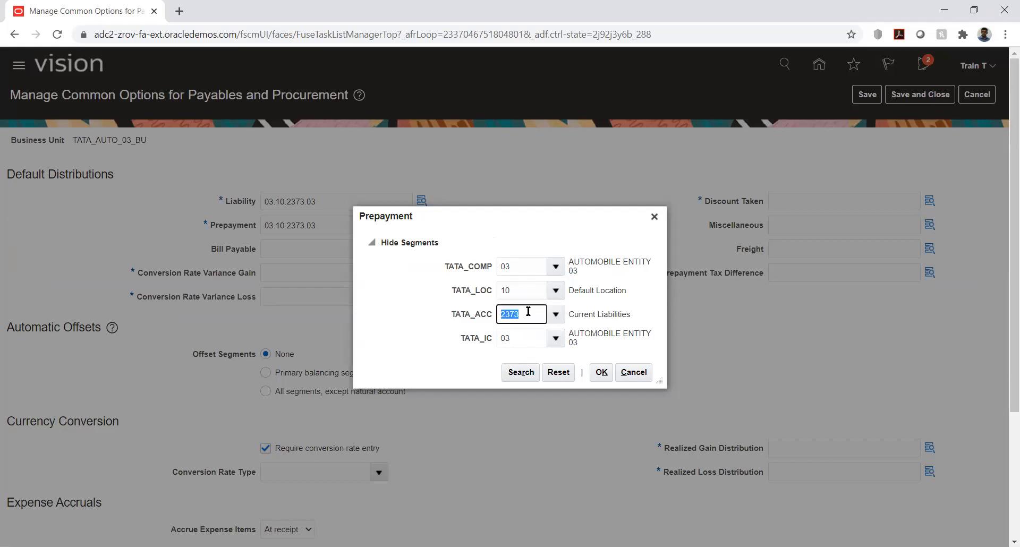
pyautogui.press('BackSpace')
pyautogui.press('Tab')
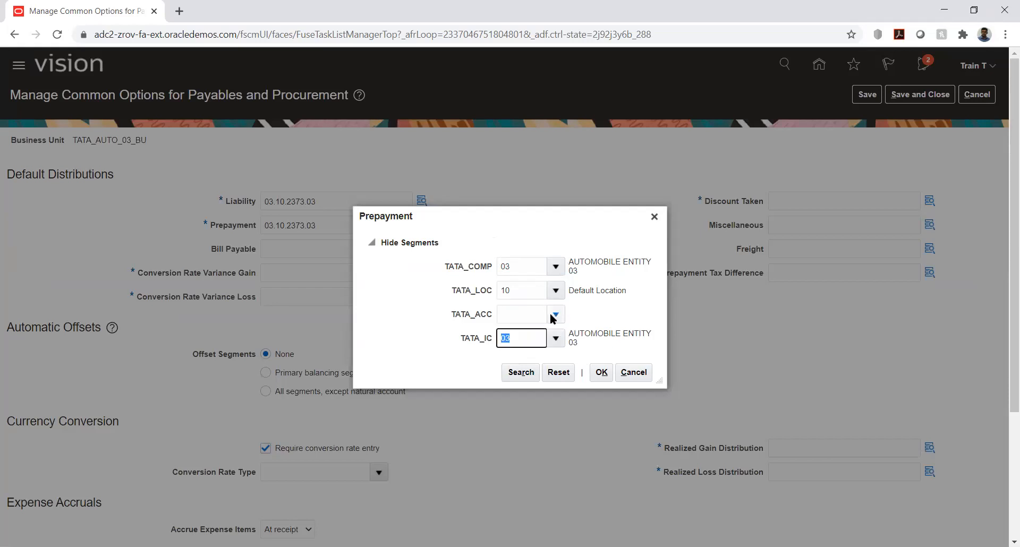
# Search the TATA_ACC values by description %prep%, choose 1510 Prepaid Expenses for the Prepayment distribution and accept the combination.
pyautogui.click(554, 316)
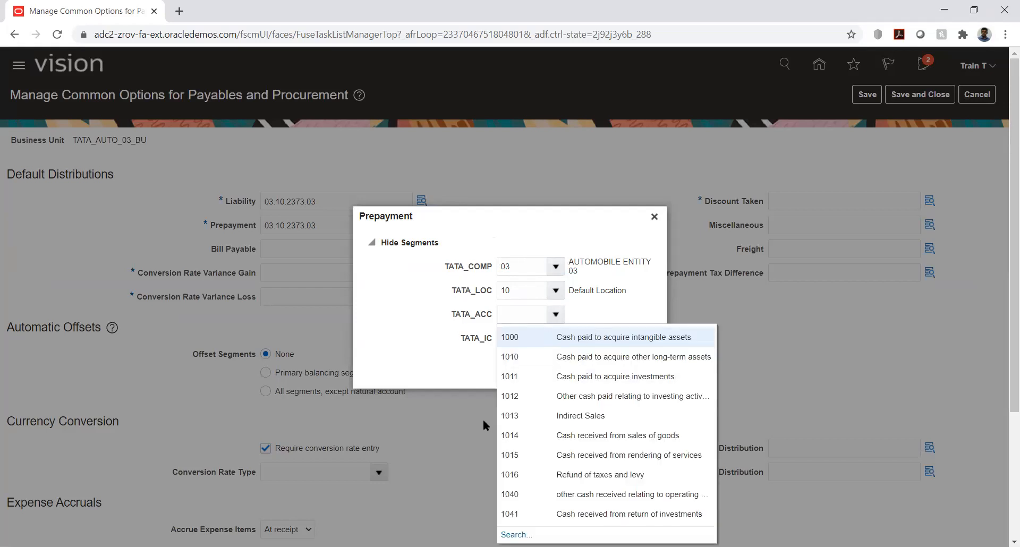
pyautogui.click(484, 395)
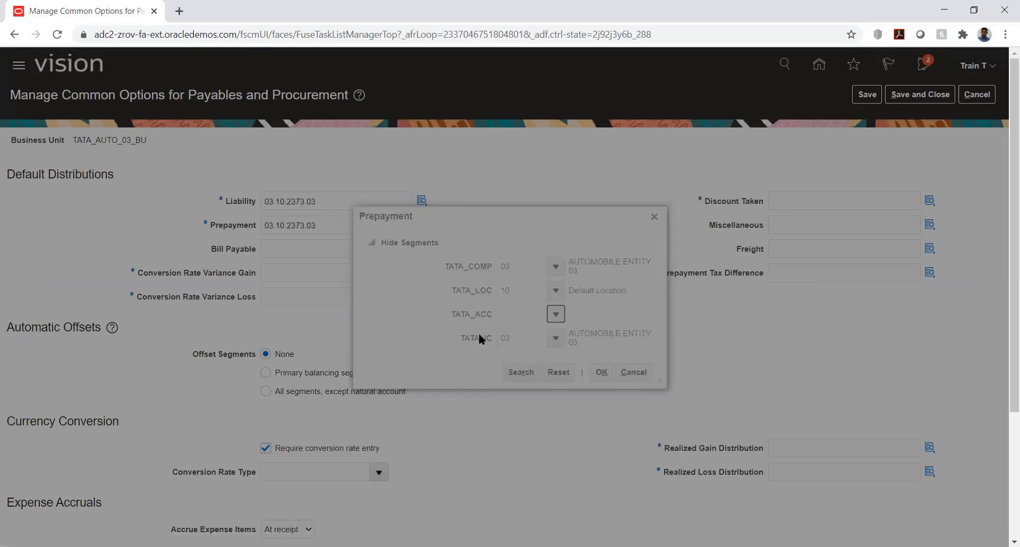
pyautogui.click(479, 300)
pyautogui.write('%')
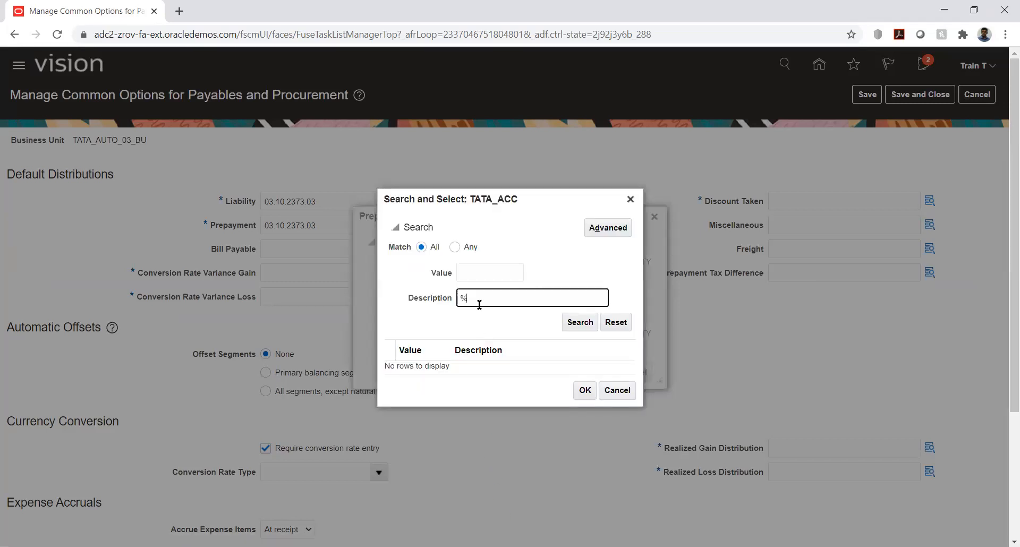
pyautogui.write('prep%')
pyautogui.press('Return')
pyautogui.click(502, 362)
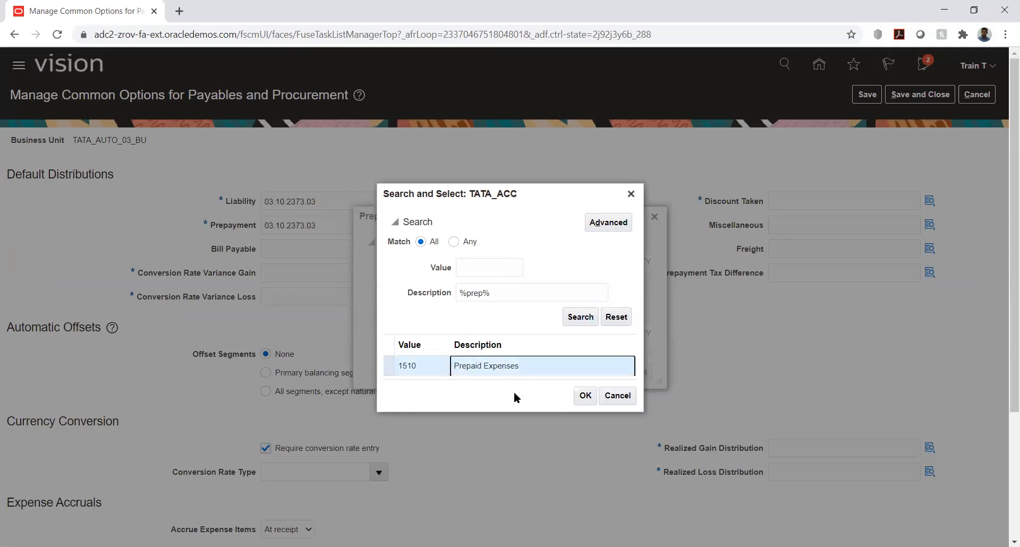
pyautogui.click(583, 395)
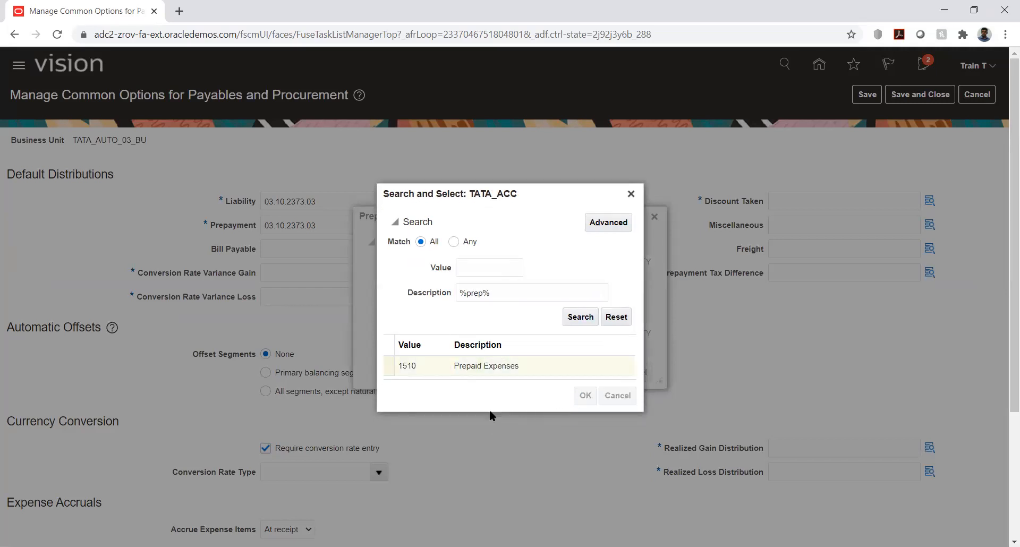
pyautogui.click(602, 372)
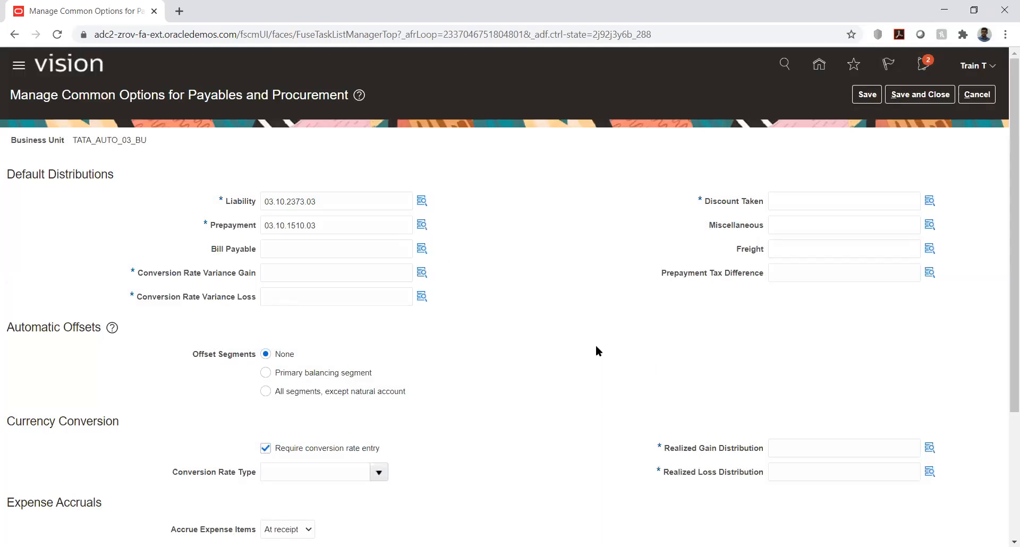
# Paste 03.10.2373.03 into the Conversion Rate Variance Gain distribution and clear its TATA_ACC segment.
pyautogui.click(341, 275)
pyautogui.hotkey('ctrl', 'v')
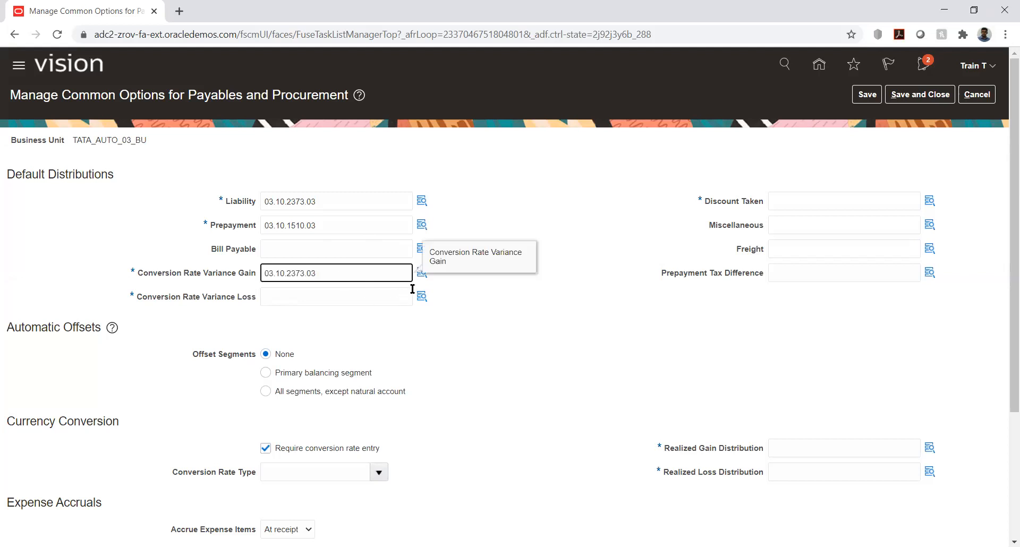
pyautogui.click(424, 273)
pyautogui.click(422, 273)
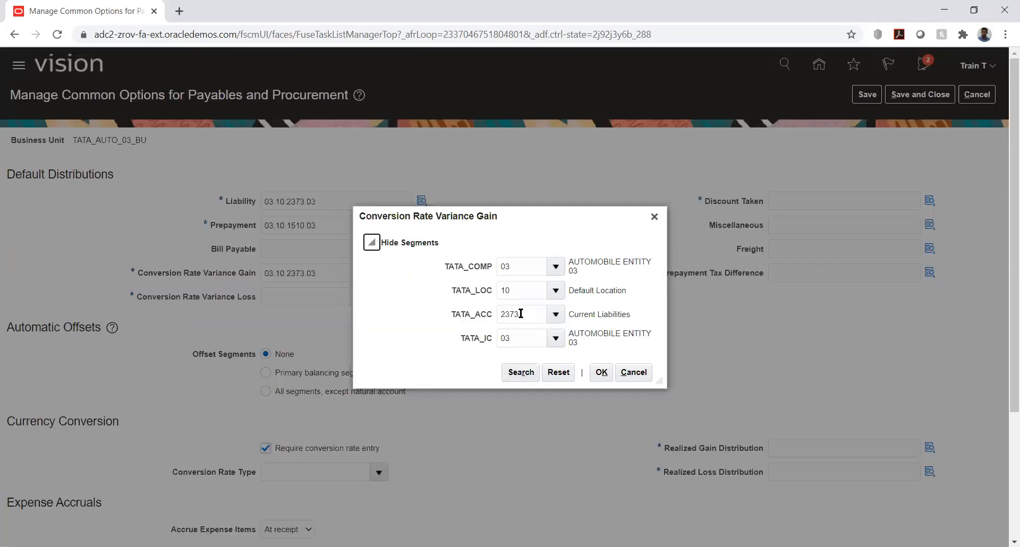
pyautogui.doubleClick(521, 314)
pyautogui.press('BackSpace')
pyautogui.press('Tab')
# Search the TATA_ACC values by description %curr%gai%, choose 8802 Currency Gains for Conversion Rate Variance Gain and accept the combination.
pyautogui.click(555, 314)
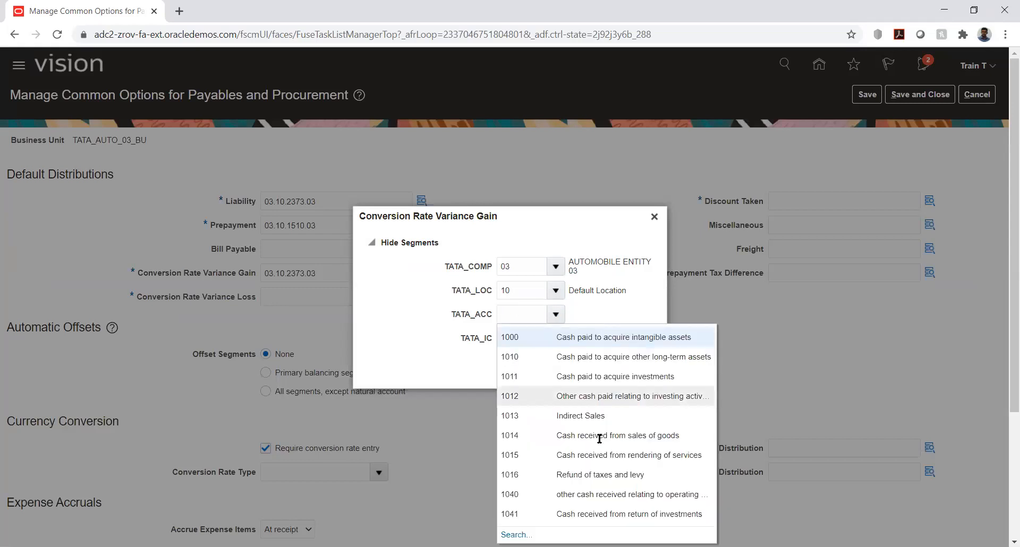
pyautogui.click(514, 533)
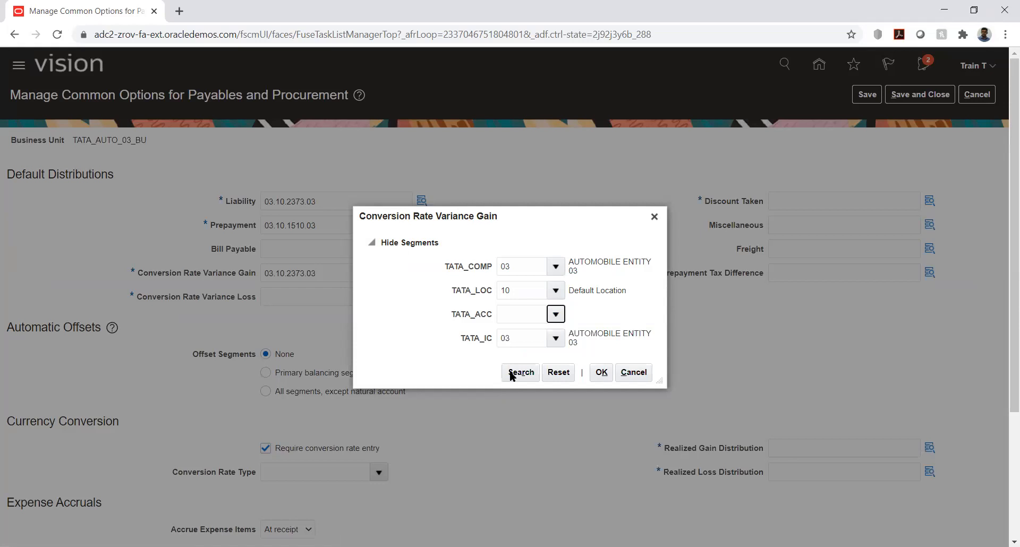
pyautogui.click(496, 299)
pyautogui.write('%curr%')
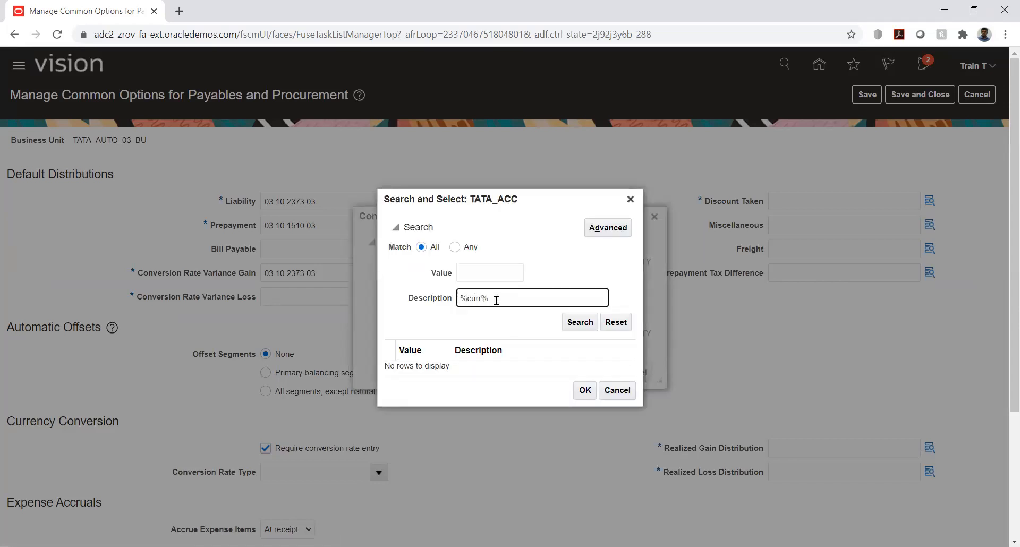
pyautogui.press('Return')
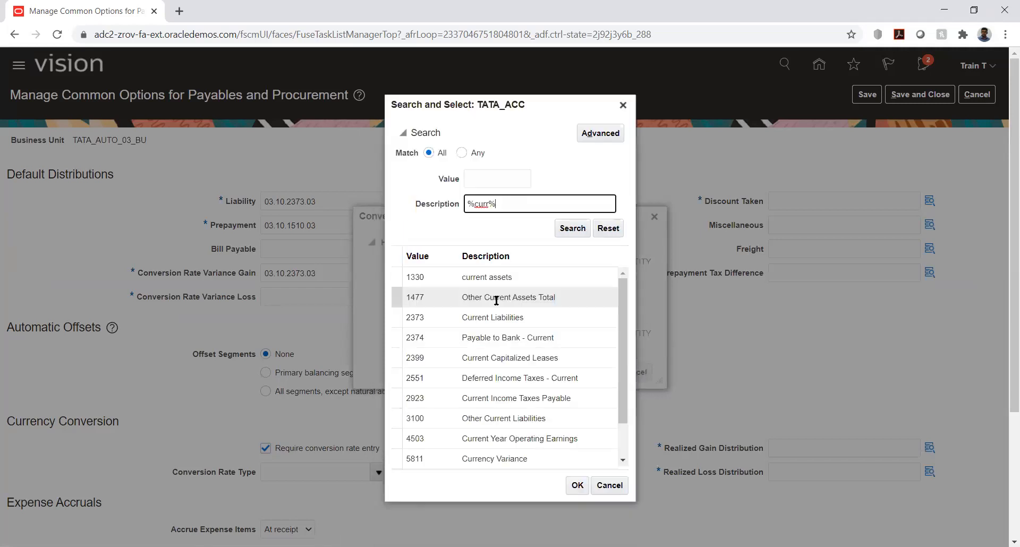
pyautogui.write('gai%')
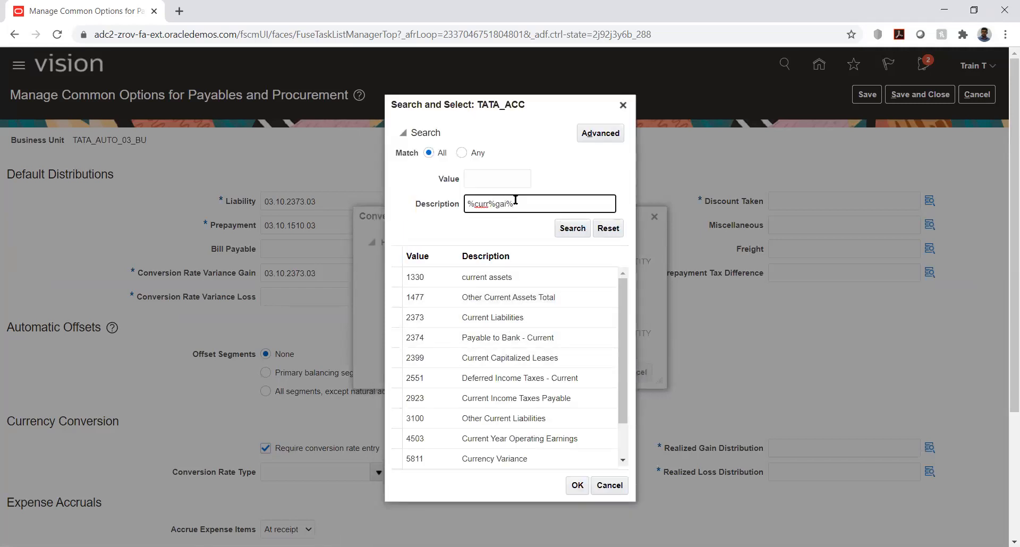
pyautogui.press('Return')
pyautogui.click(501, 362)
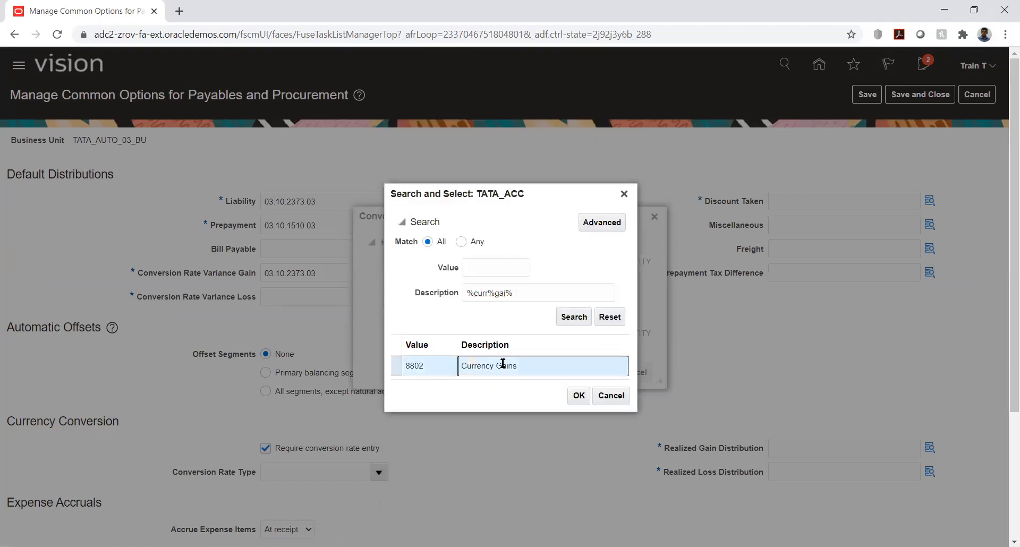
pyautogui.click(579, 397)
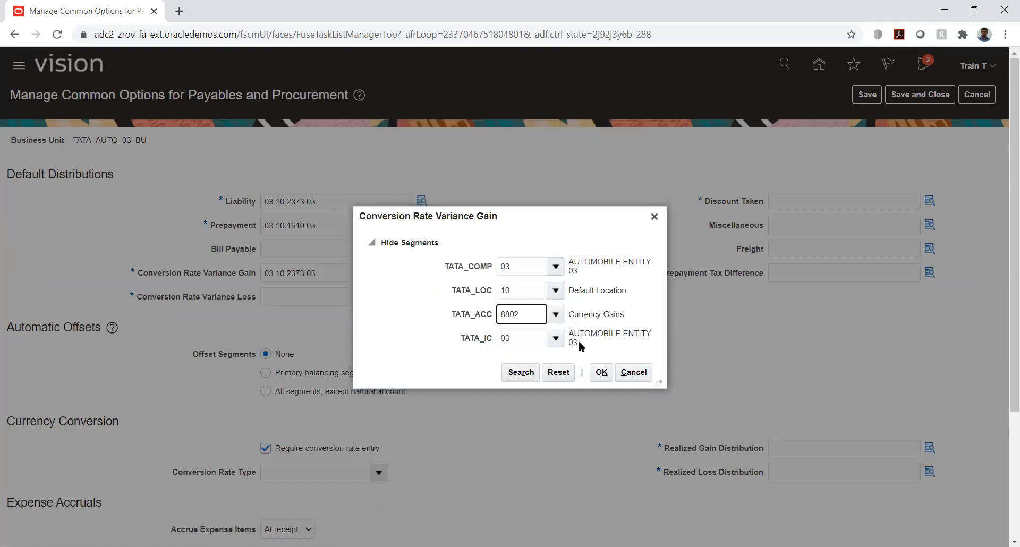
pyautogui.click(602, 372)
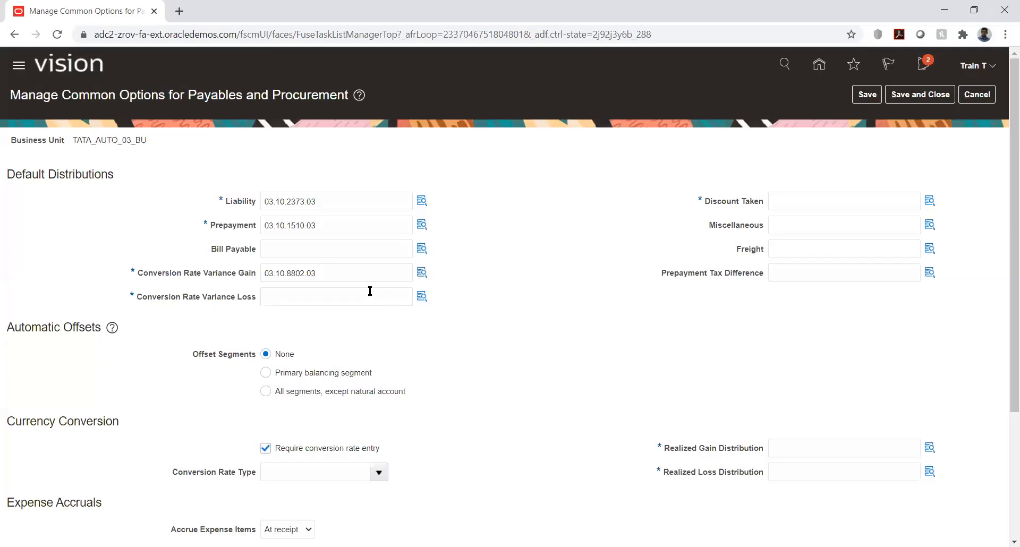
# Enter 03.10.8802.03 as the Conversion Rate Variance Loss distribution and clear its TATA_ACC segment.
pyautogui.click(340, 297)
pyautogui.write('03.10.8802.03')
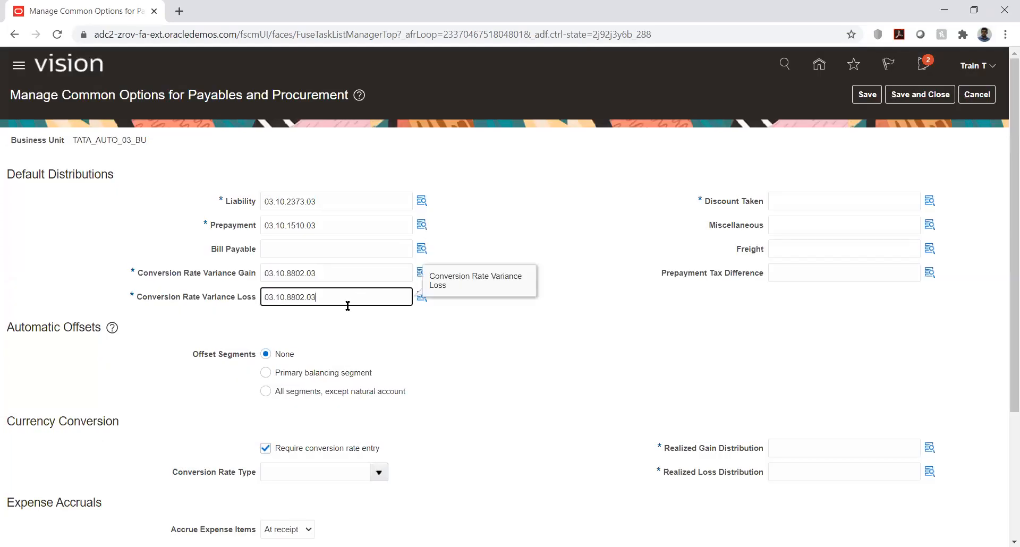
pyautogui.click(421, 298)
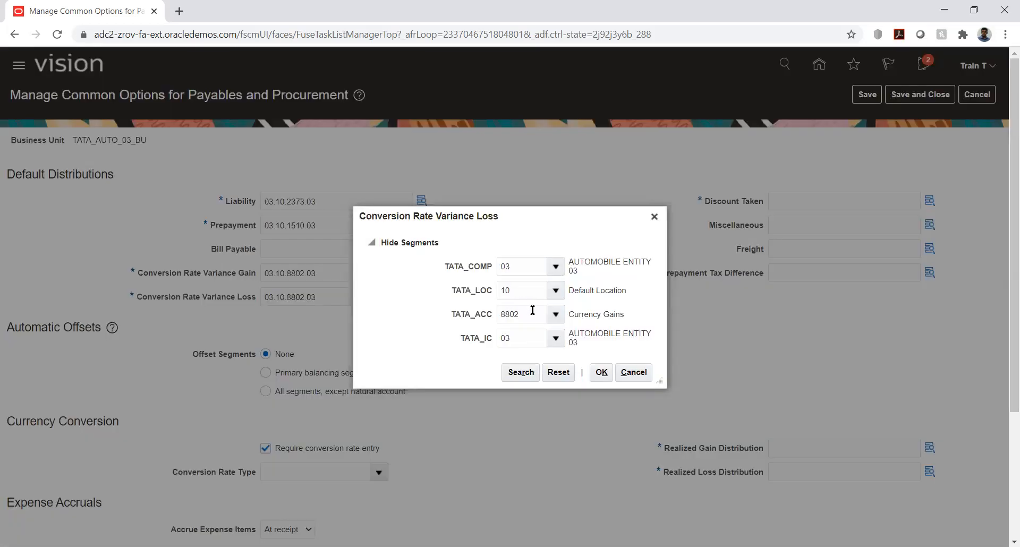
pyautogui.click(536, 314)
pyautogui.doubleClick(536, 314)
pyautogui.press('BackSpace')
pyautogui.press('Tab')
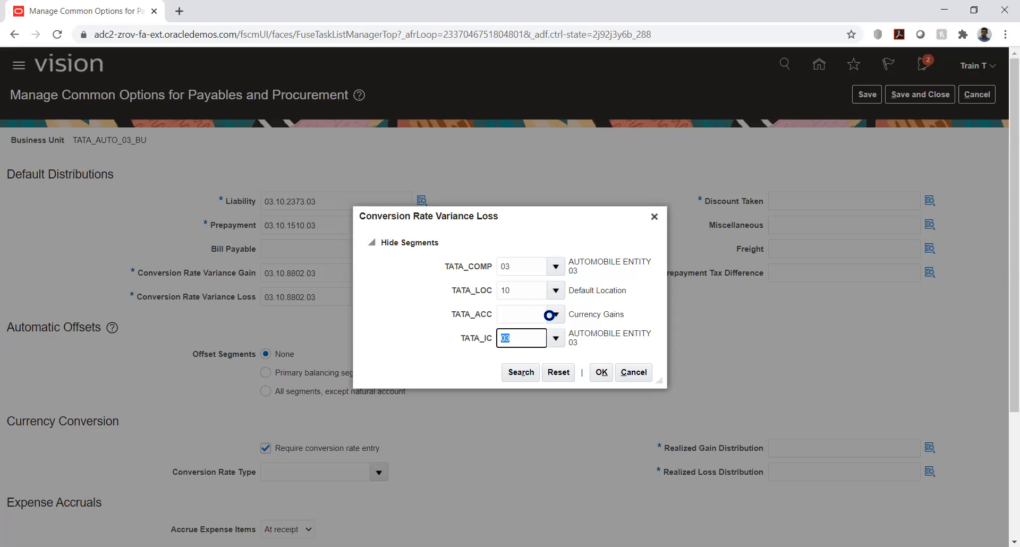
# Search the TATA_ACC values by description %cur%los%, choose 8803 Currency Losses for Conversion Rate Variance Loss and accept the combination.
pyautogui.click(555, 314)
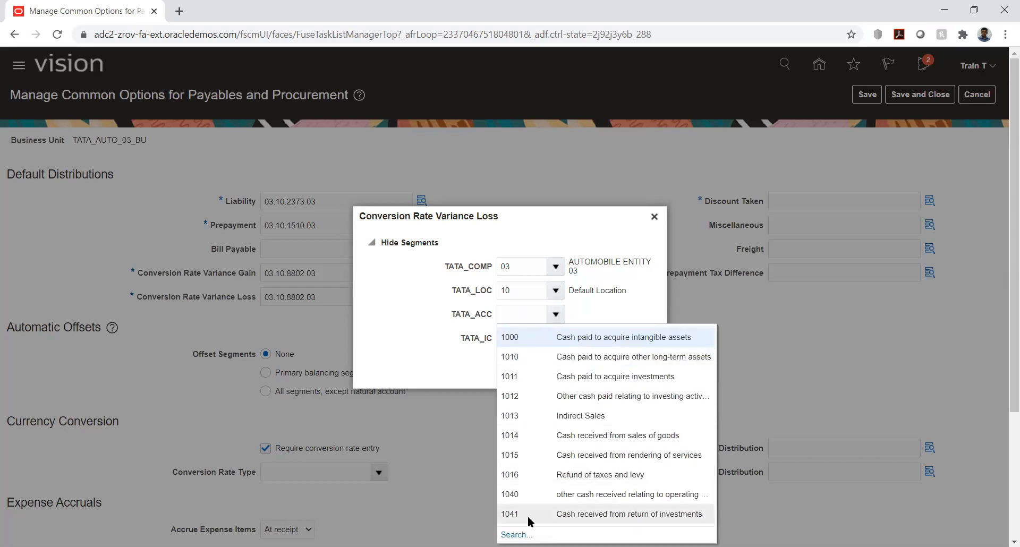
pyautogui.click(516, 534)
pyautogui.click(483, 304)
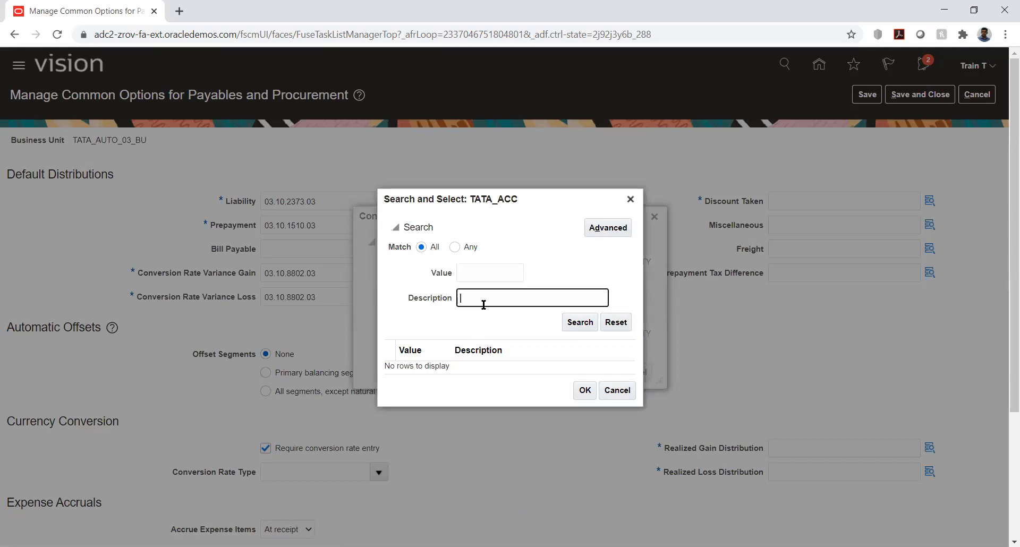
pyautogui.write('%cur%los%')
pyautogui.press('Return')
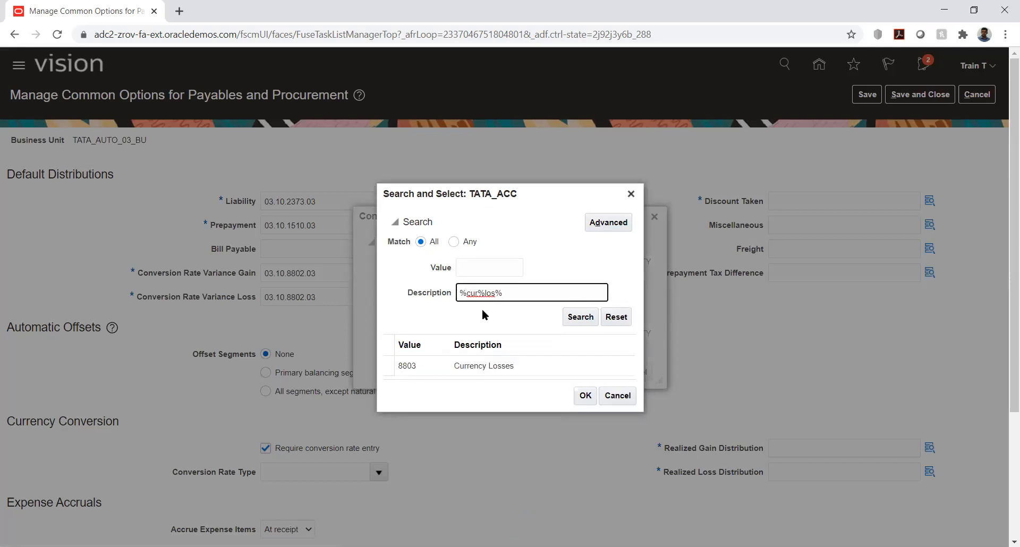
pyautogui.click(502, 368)
pyautogui.click(584, 396)
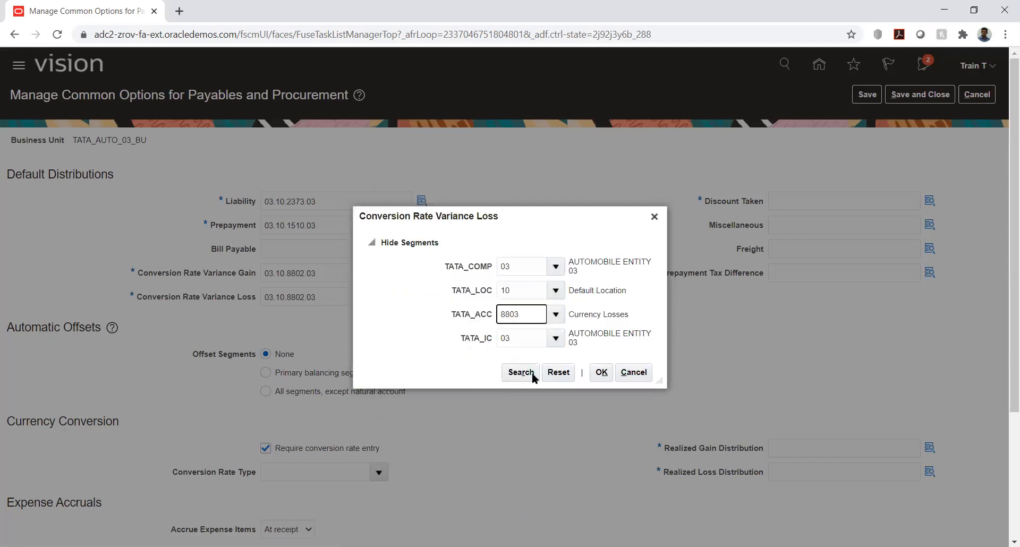
pyautogui.click(600, 372)
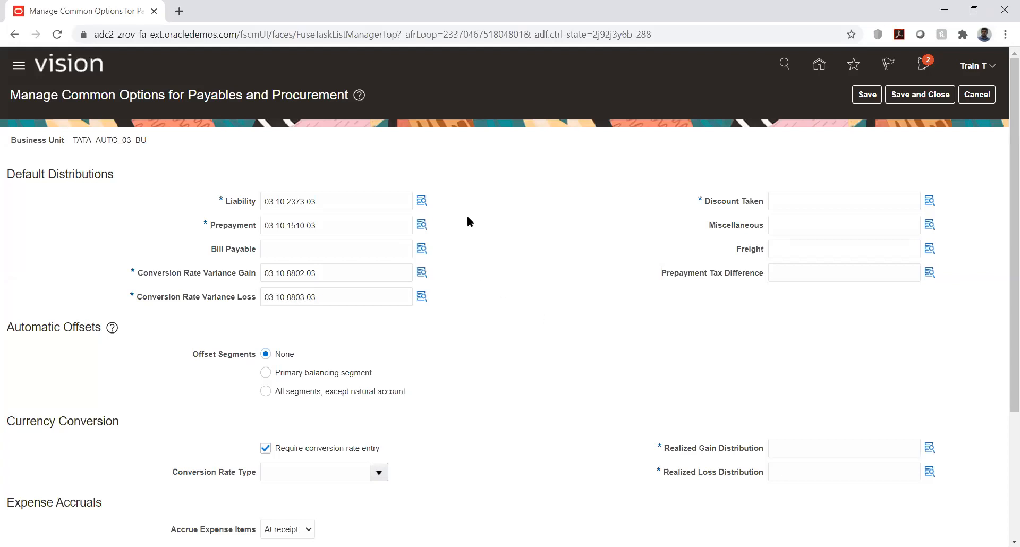
# Copy the Conversion Rate Variance Gain combination 03.10.8802.03 into the Realized Gain Distribution.
pyautogui.doubleClick(361, 268)
pyautogui.hotkey('ctrl', 'c')
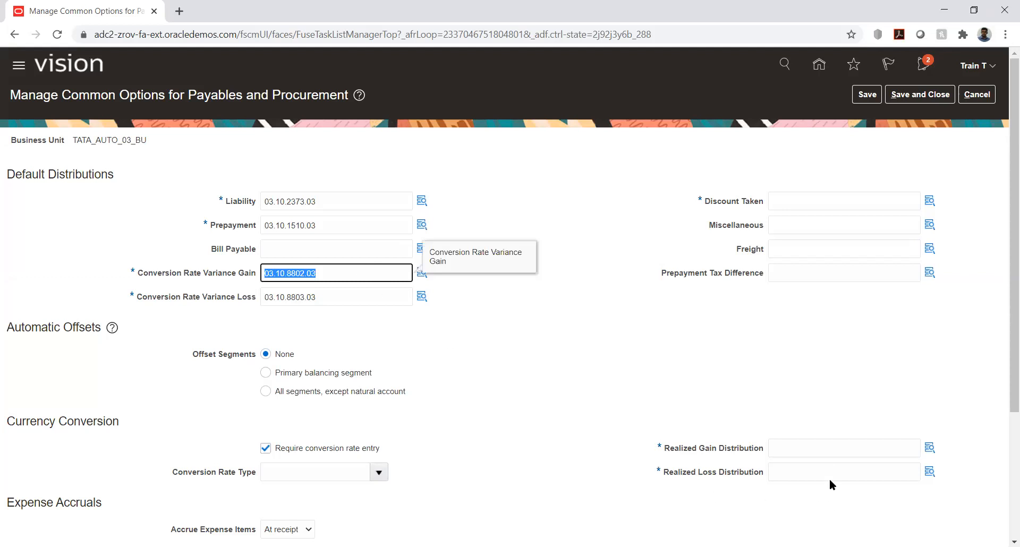
pyautogui.click(811, 445)
pyautogui.hotkey('ctrl', 'v')
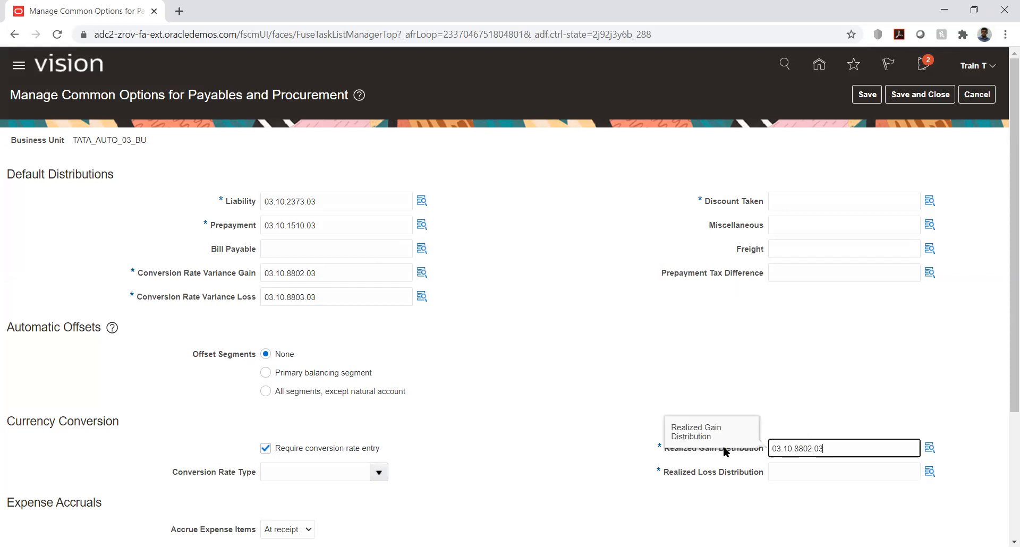
# Copy the Conversion Rate Variance Loss combination 03.10.8803.03 into the Realized Loss Distribution.
pyautogui.doubleClick(354, 293)
pyautogui.hotkey('ctrl', 'c')
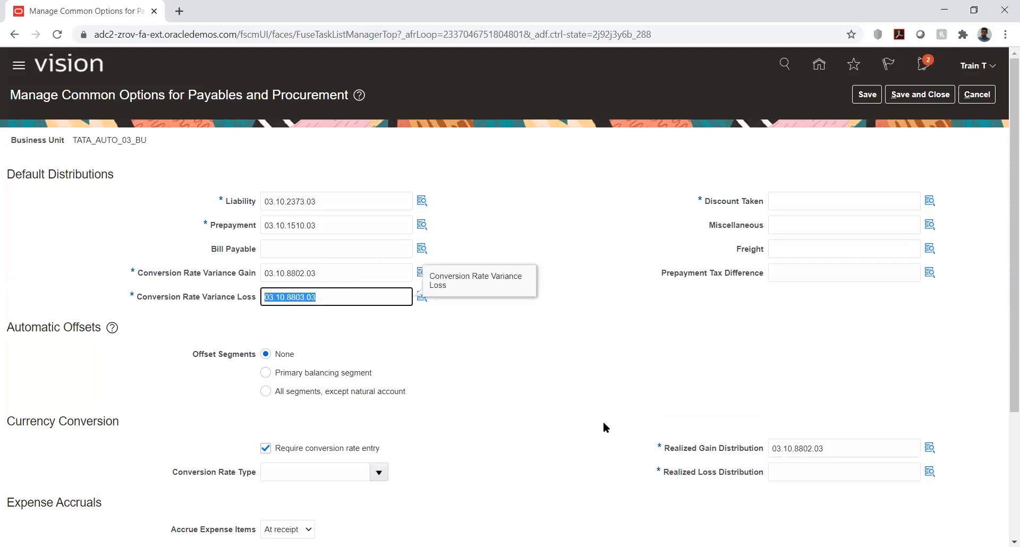
pyautogui.click(785, 472)
pyautogui.hotkey('ctrl', 'v')
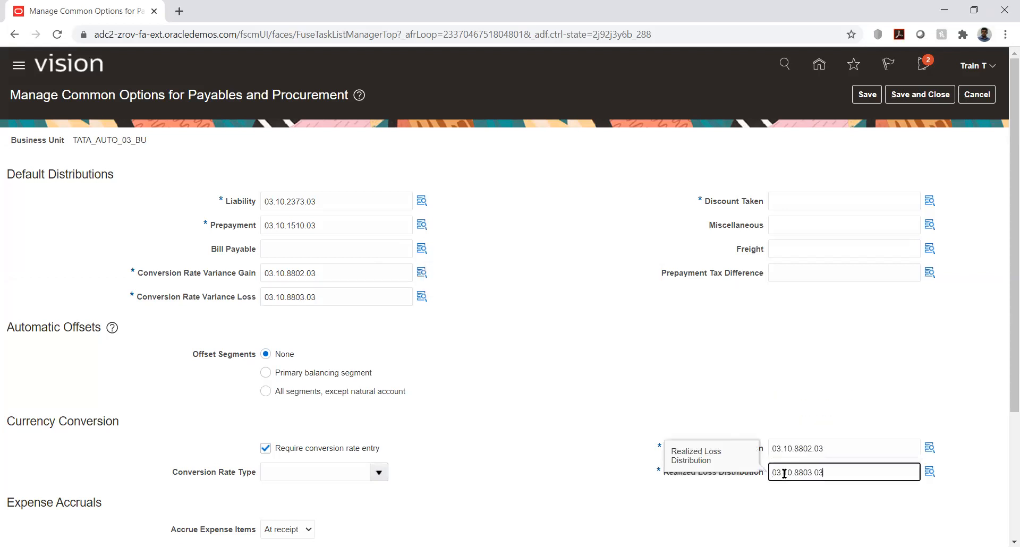
pyautogui.click(607, 384)
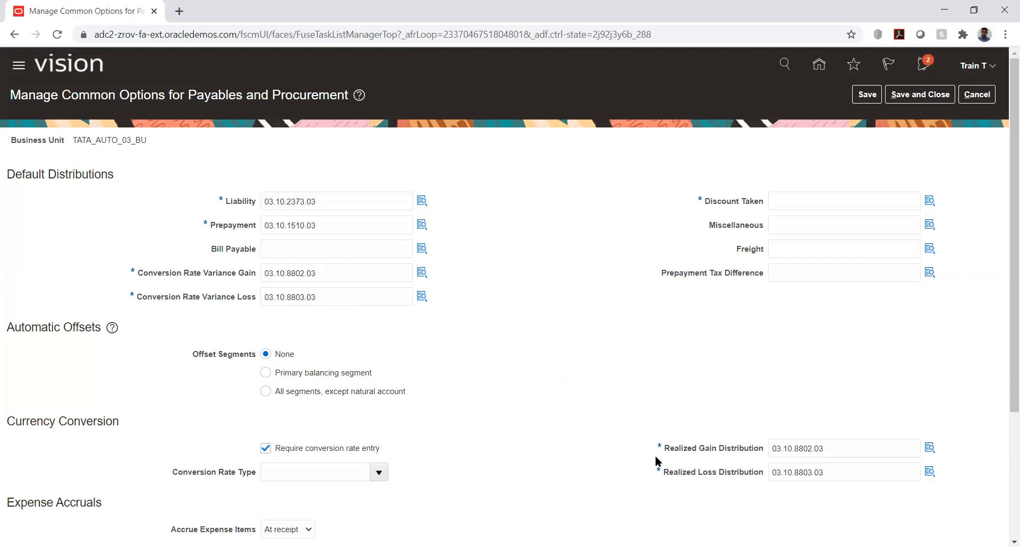
# Paste 03.10.8803.03 into the Discount Taken distribution and clear its TATA_ACC segment.
pyautogui.click(865, 208)
pyautogui.hotkey('ctrl', 'v')
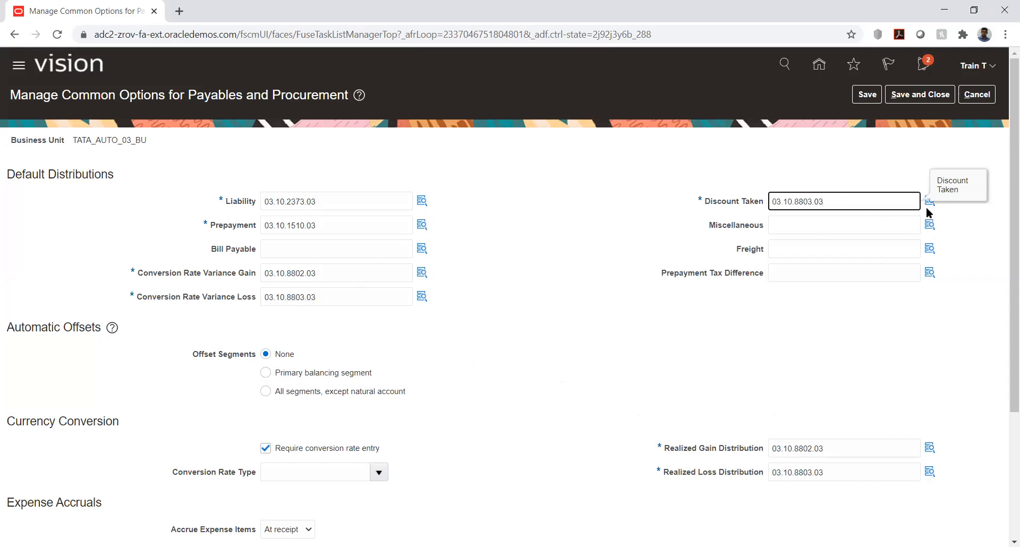
pyautogui.click(963, 229)
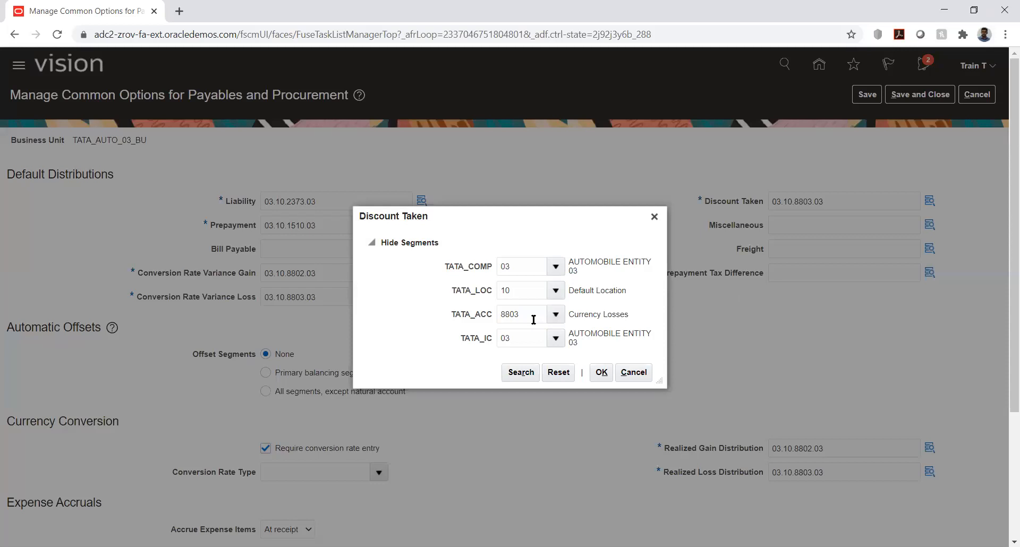
pyautogui.doubleClick(534, 320)
pyautogui.press('BackSpace')
pyautogui.press('Tab')
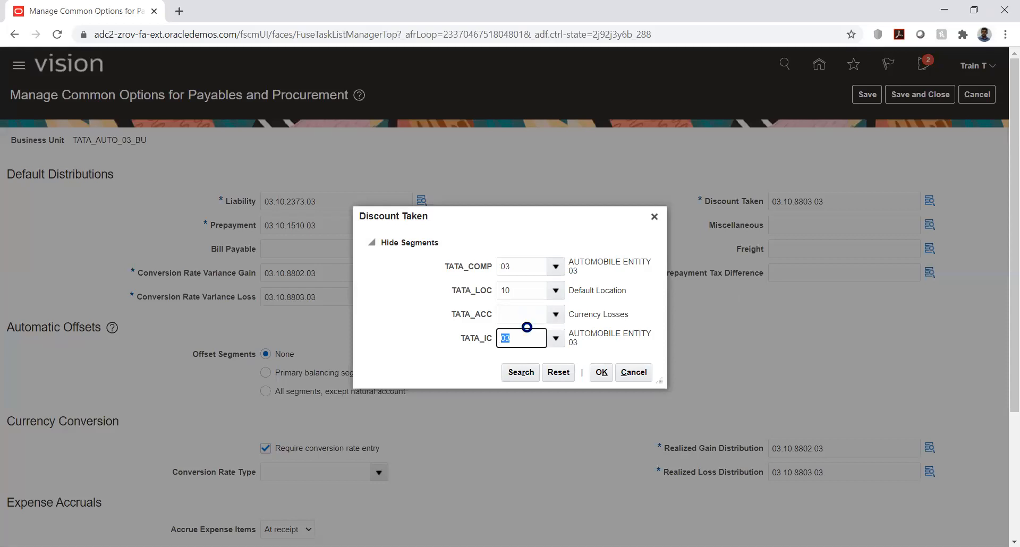
# Search the TATA_ACC segment values of the Discount Taken distribution by description %disc%.
pyautogui.click(555, 314)
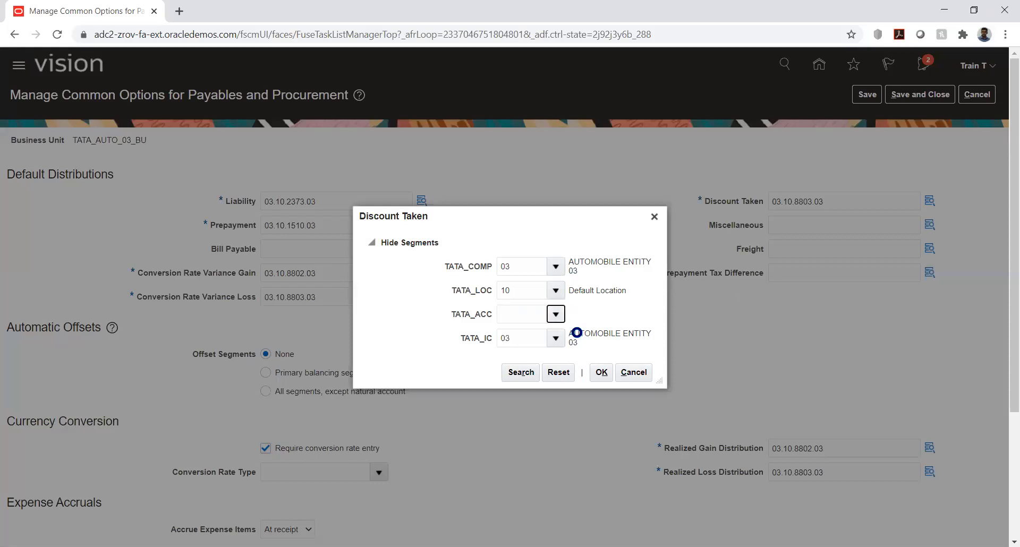
pyautogui.click(500, 532)
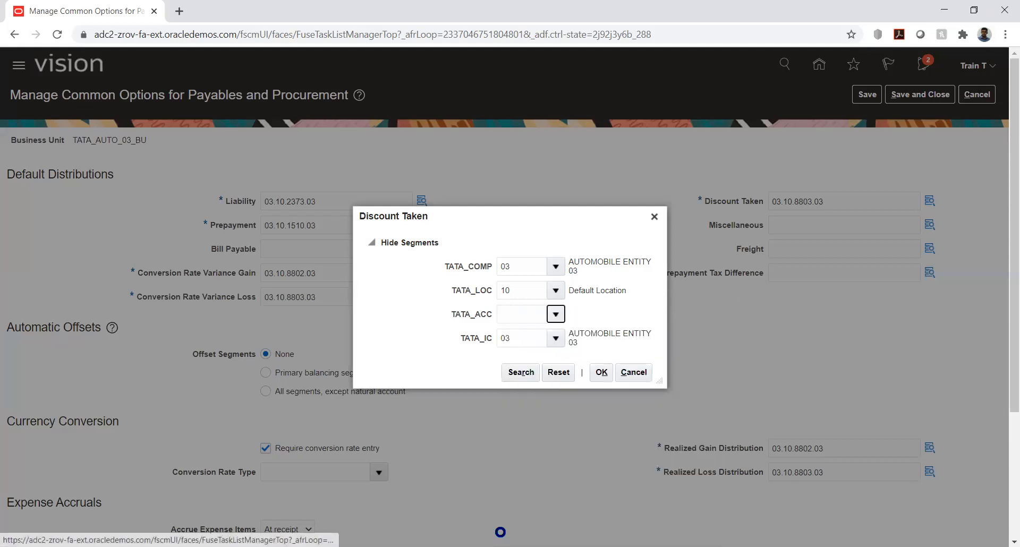
pyautogui.click(489, 298)
pyautogui.write('%disc%')
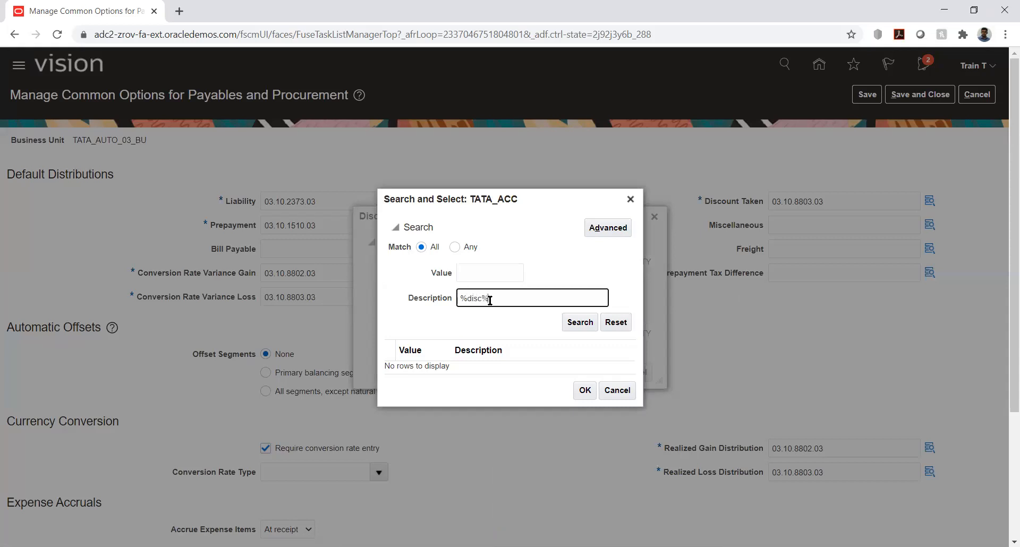
pyautogui.press('Return')
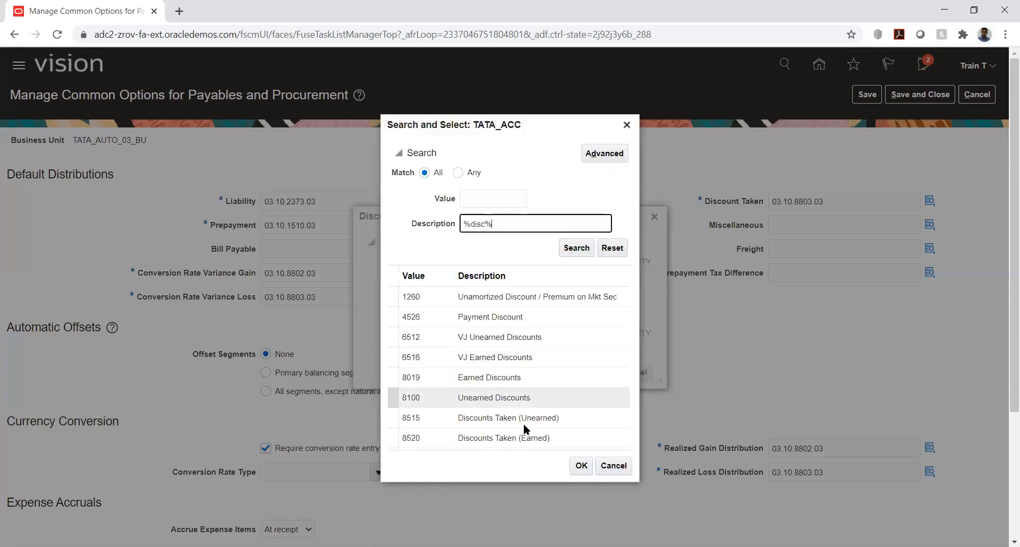
# Choose 8520 Discounts Taken (Earned) as the TATA_ACC segment and accept the Discount Taken combination.
pyautogui.click(497, 425)
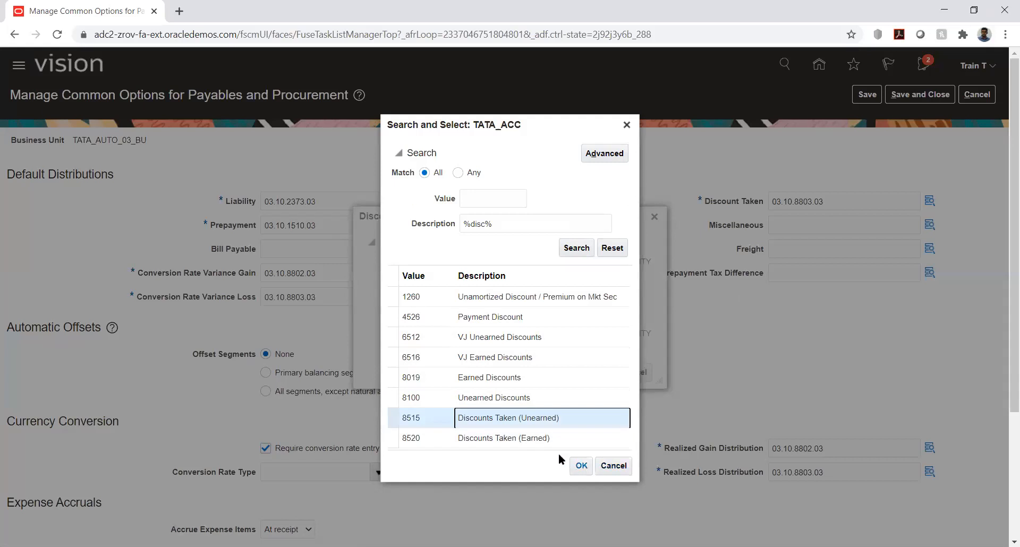
pyautogui.click(529, 438)
pyautogui.click(578, 465)
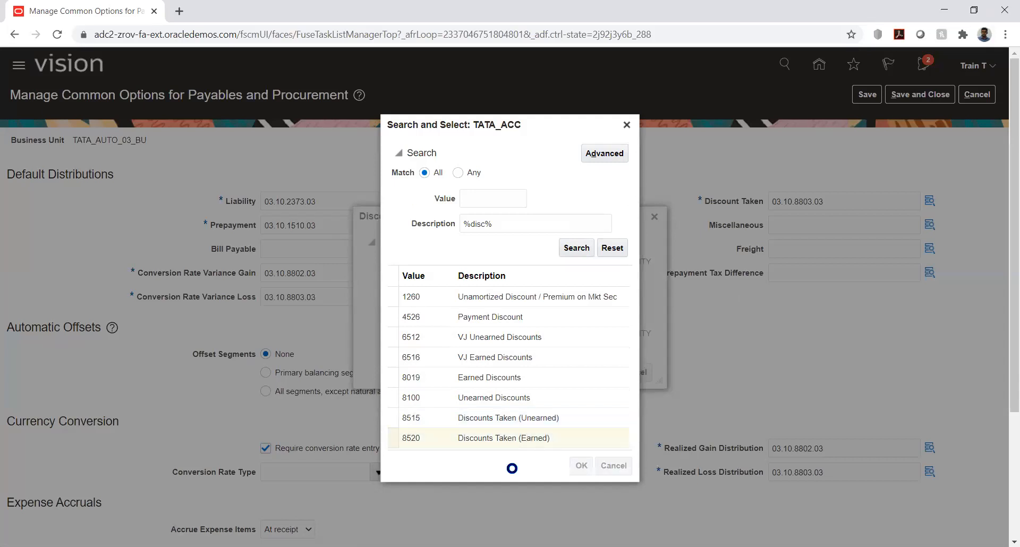
pyautogui.click(600, 373)
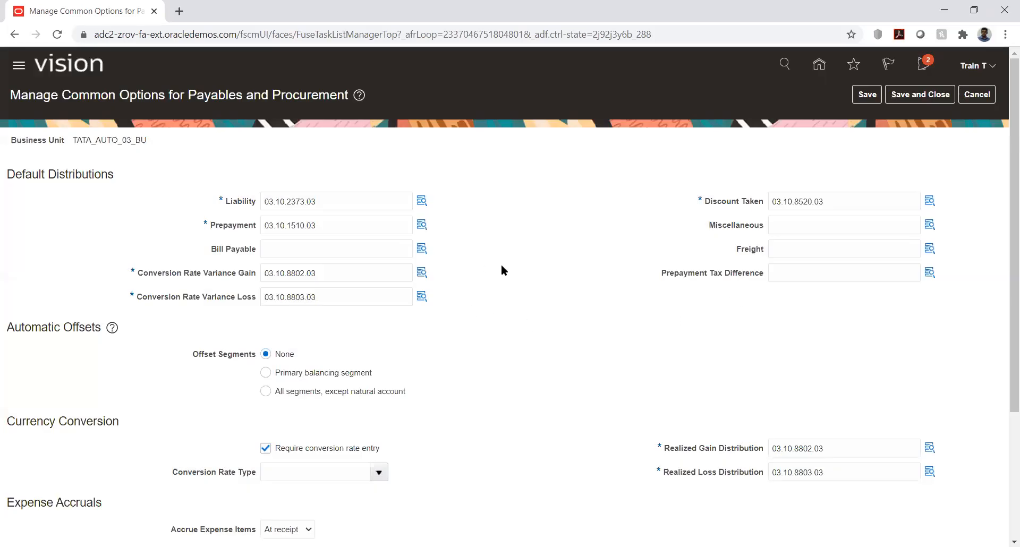
pyautogui.scroll(-3, 511, 266)
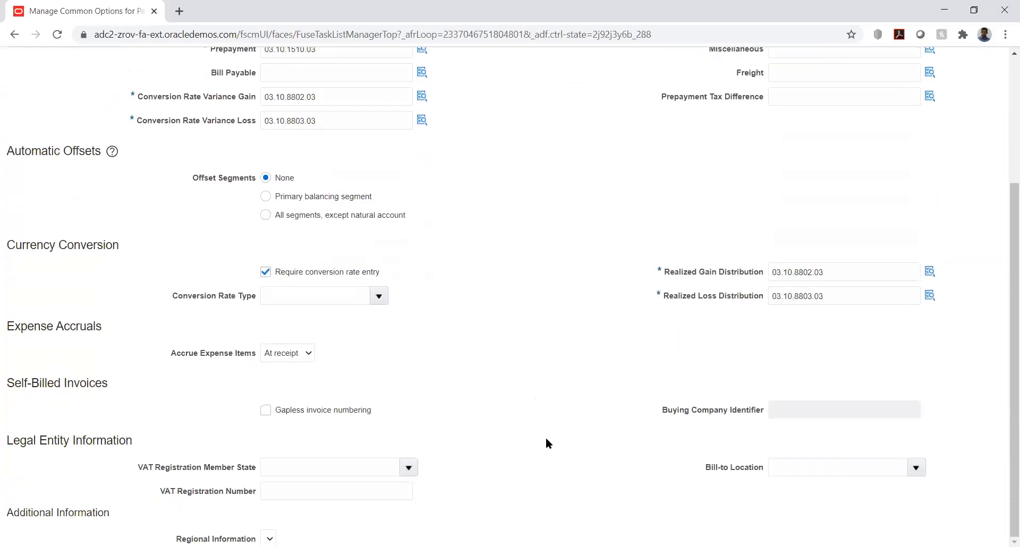
pyautogui.scroll(3, 543, 231)
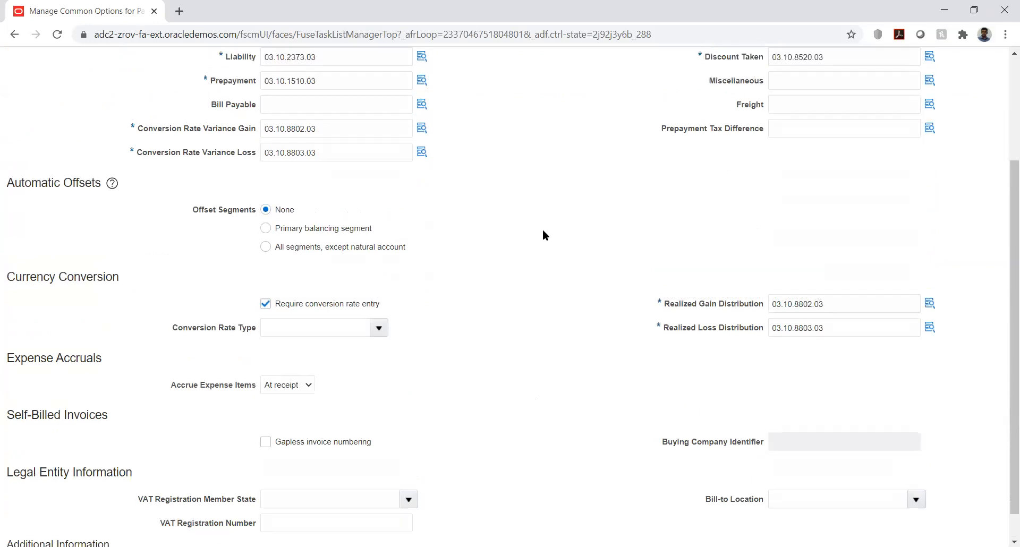
pyautogui.scroll(-3, 544, 291)
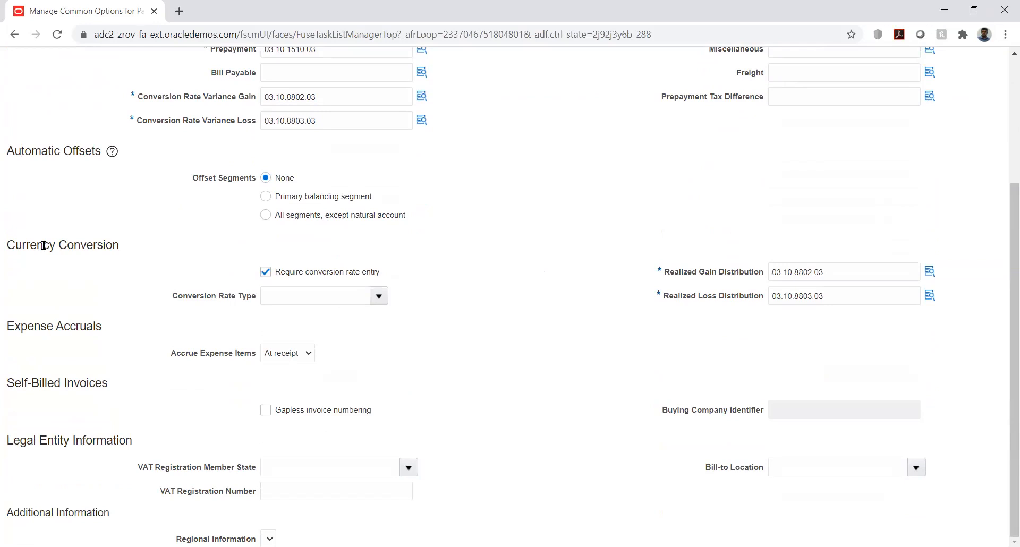
pyautogui.moveTo(44, 245); pyautogui.dragTo(126, 247)
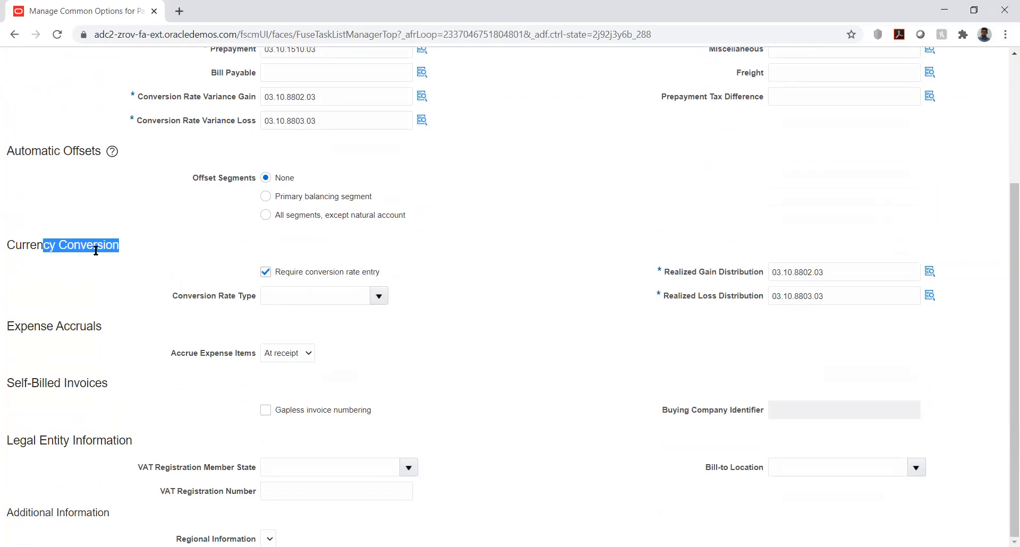
pyautogui.click(117, 218)
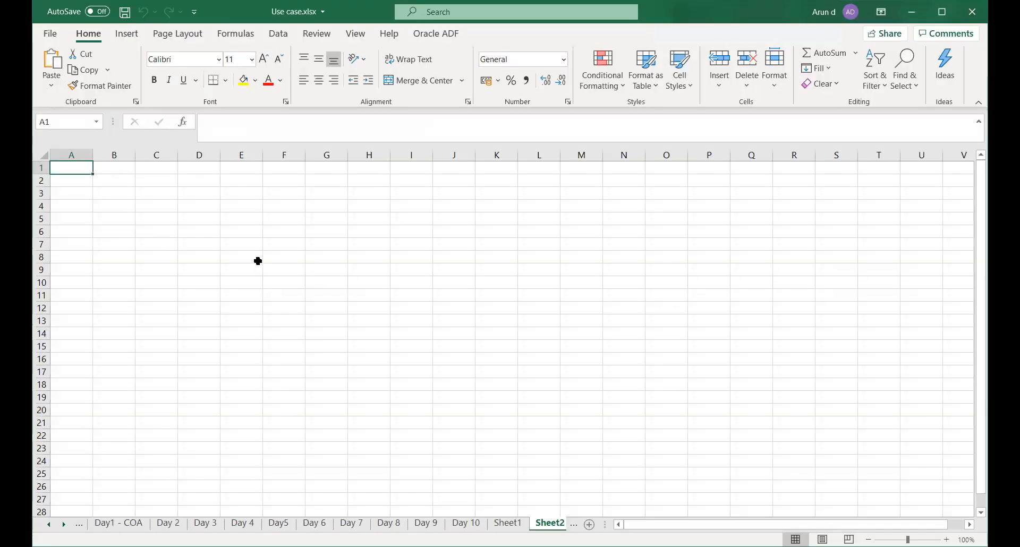
# Switch to Sheet2 of Use case.xlsx in Excel and enter the bold heading "Purchase desktop for the department Admin" in E8.
pyautogui.click(259, 258)
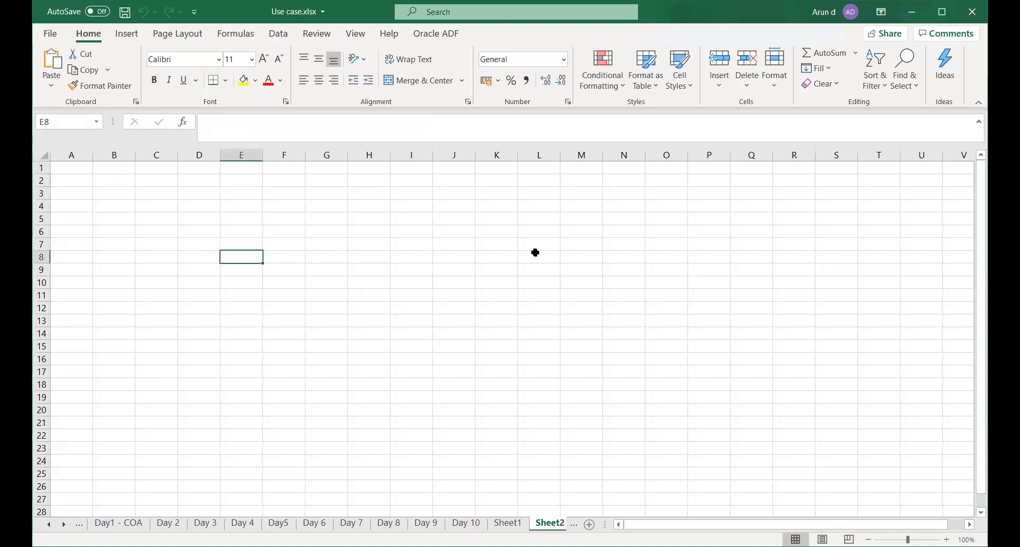
pyautogui.write('P')
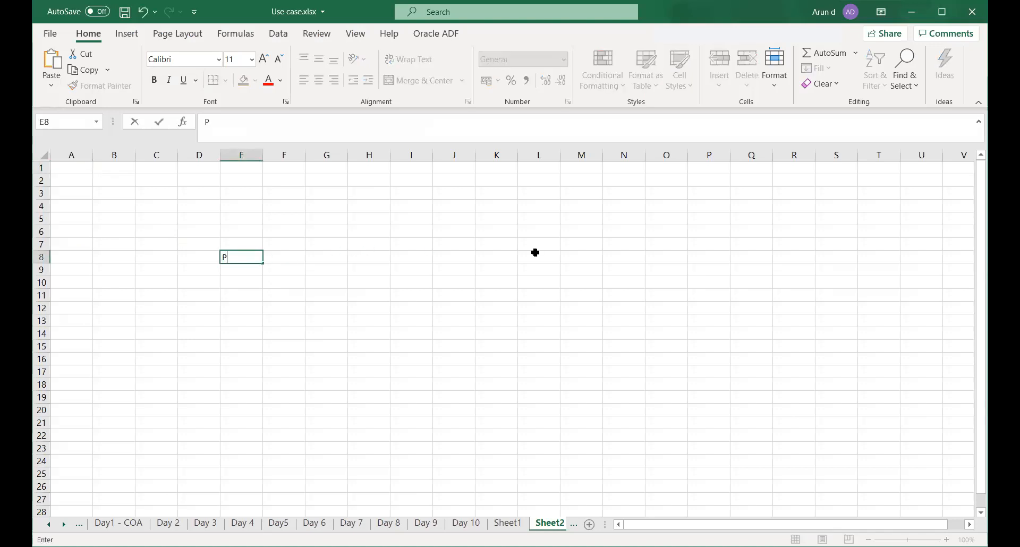
pyautogui.write('urchase desktop for the depa')
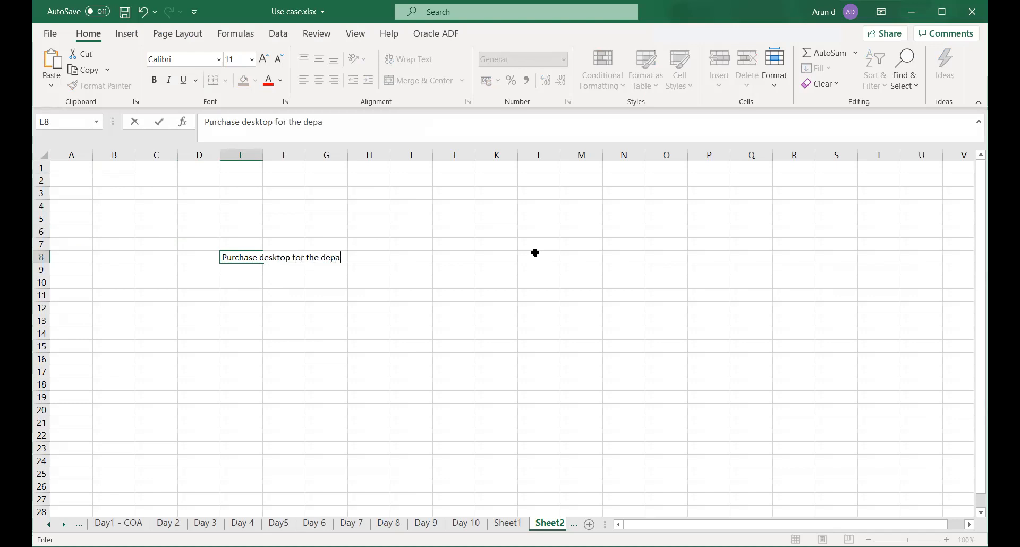
pyautogui.write('rtment Admin')
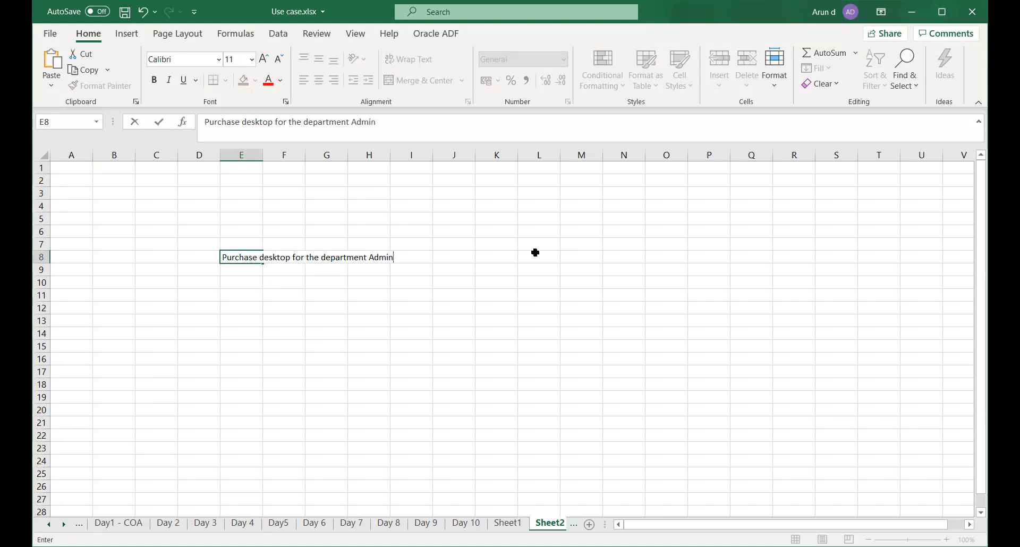
pyautogui.press('Tab')
pyautogui.press('Left')
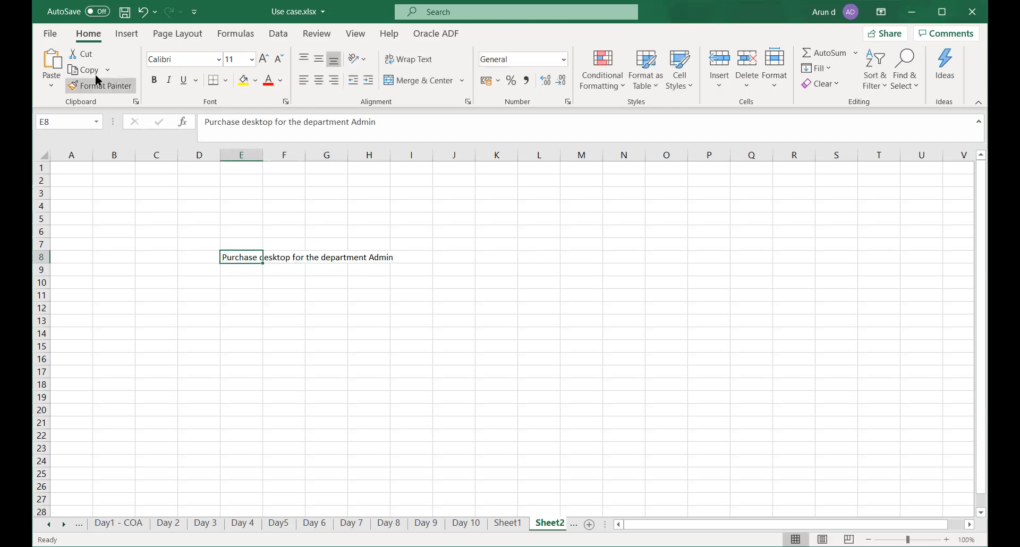
pyautogui.click(153, 80)
pyautogui.click(277, 309)
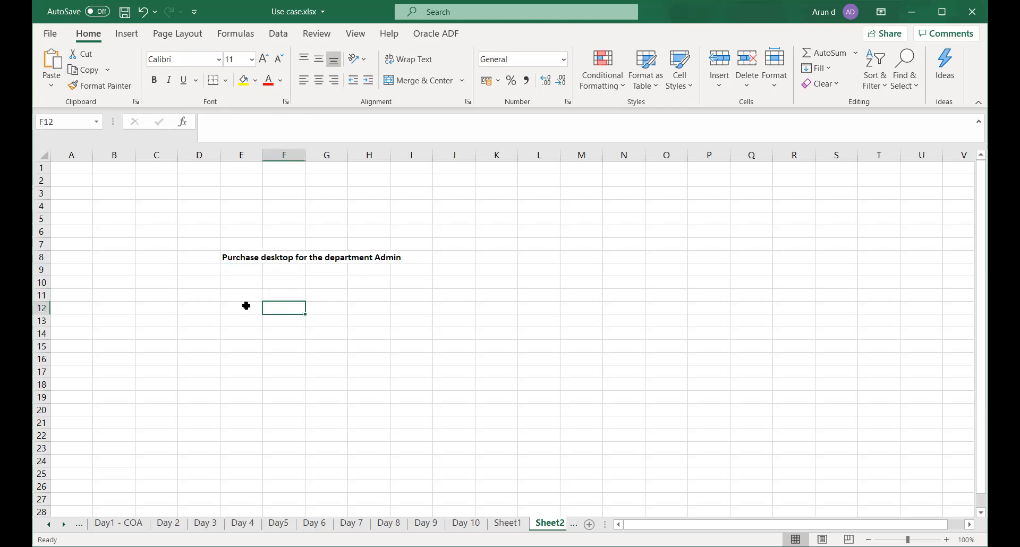
# Save the workbook and enter "Supplier site" in E10.
pyautogui.click(237, 286)
pyautogui.hotkey('ctrl', 's')
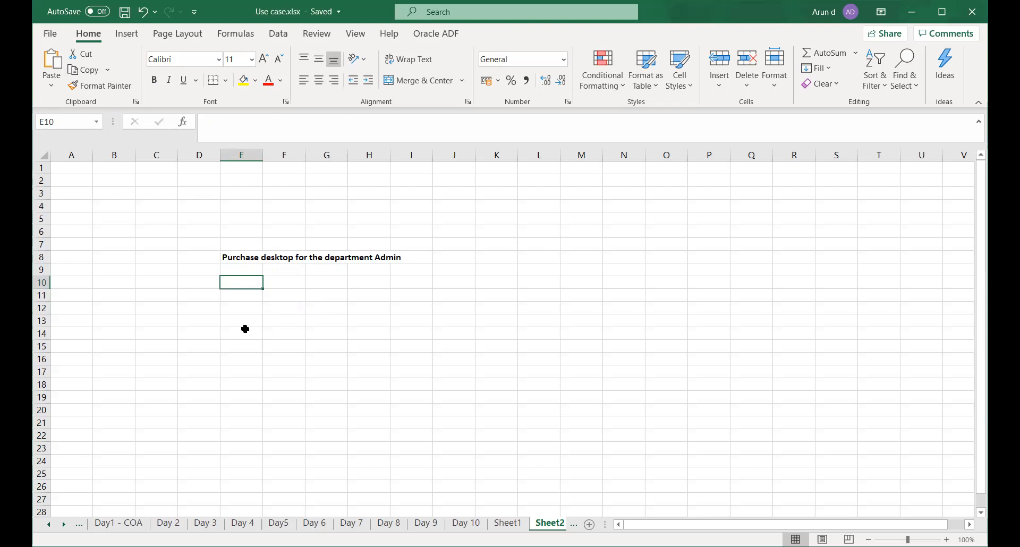
pyautogui.write('Sup')
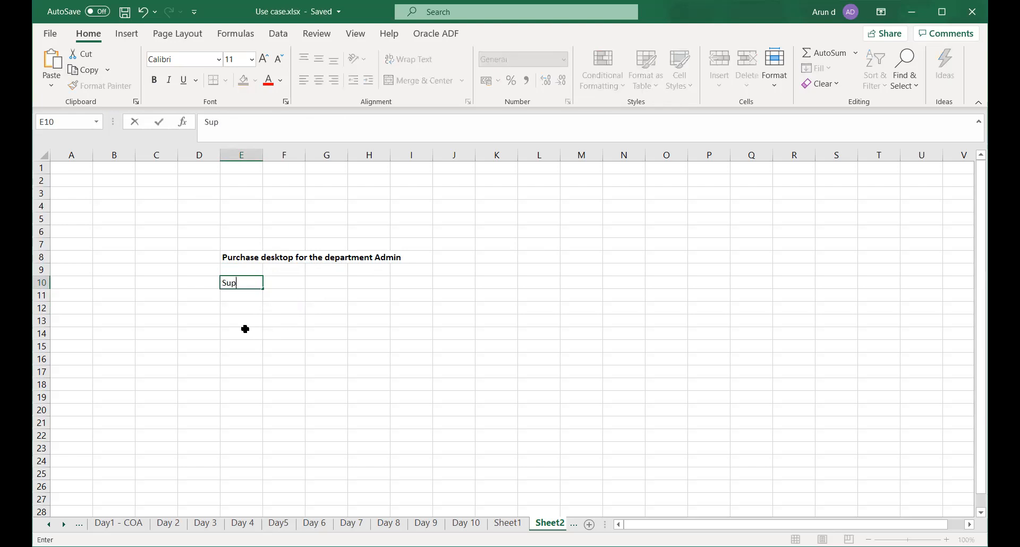
pyautogui.write('plier site')
pyautogui.press('Tab')
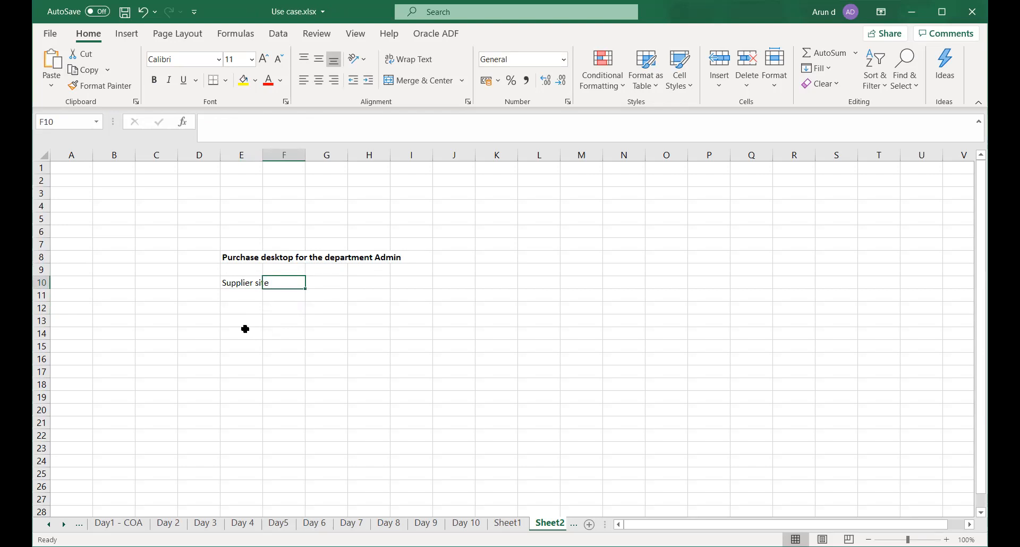
# Enter the accounting line "Expense" in E12 with "Debit" beside it in F12.
pyautogui.press('Left')
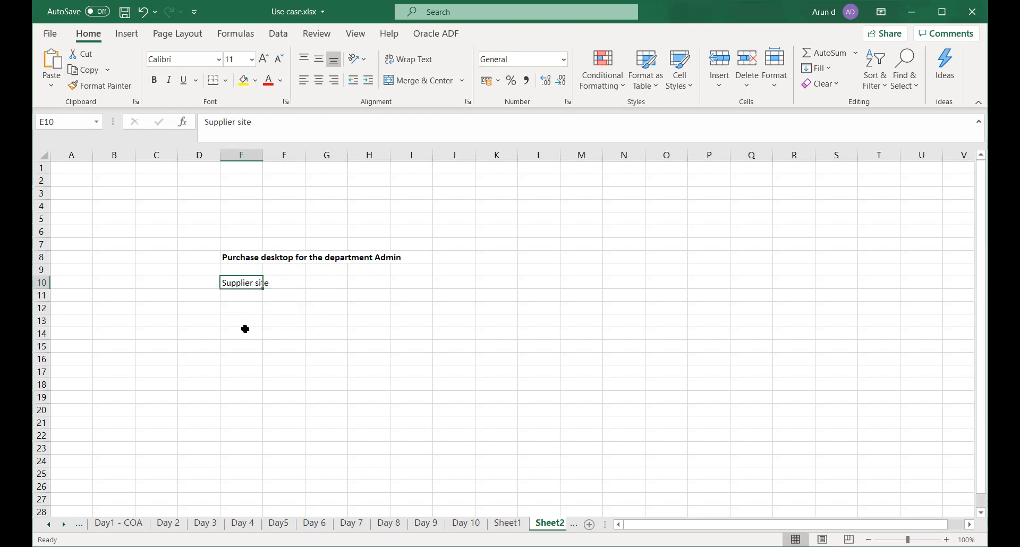
pyautogui.press('Down')
pyautogui.press('Down')
pyautogui.press('Down')
pyautogui.press('Up')
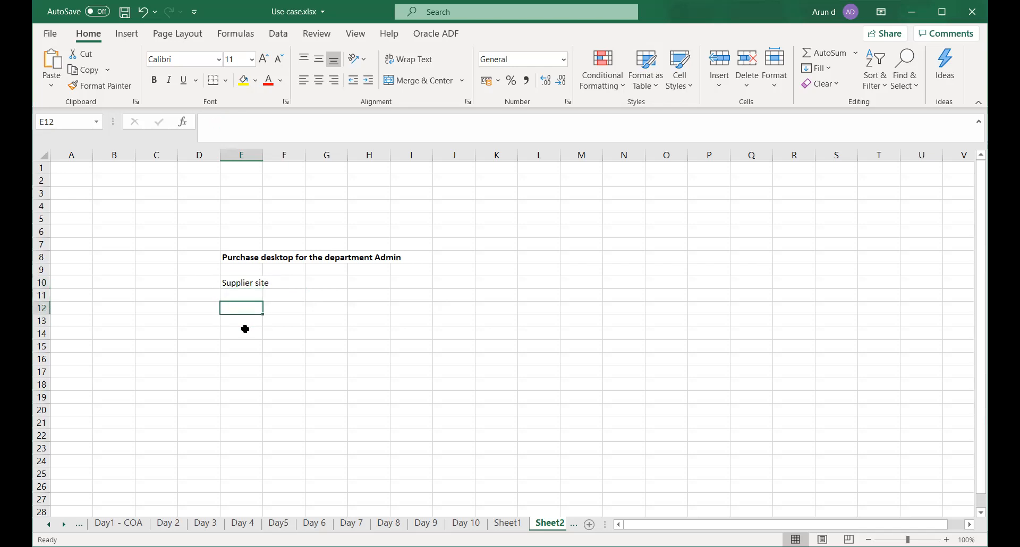
pyautogui.write('Expense')
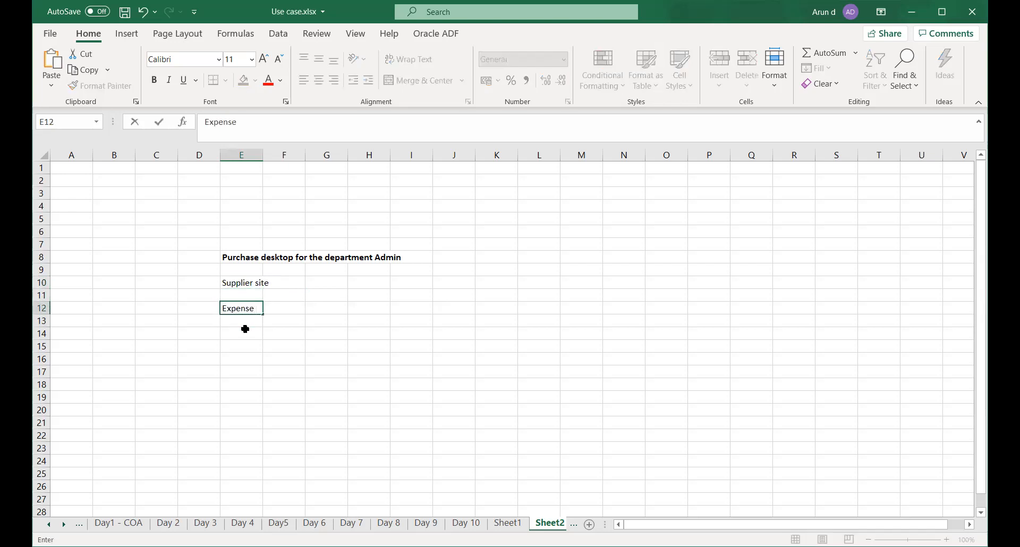
pyautogui.press('Tab')
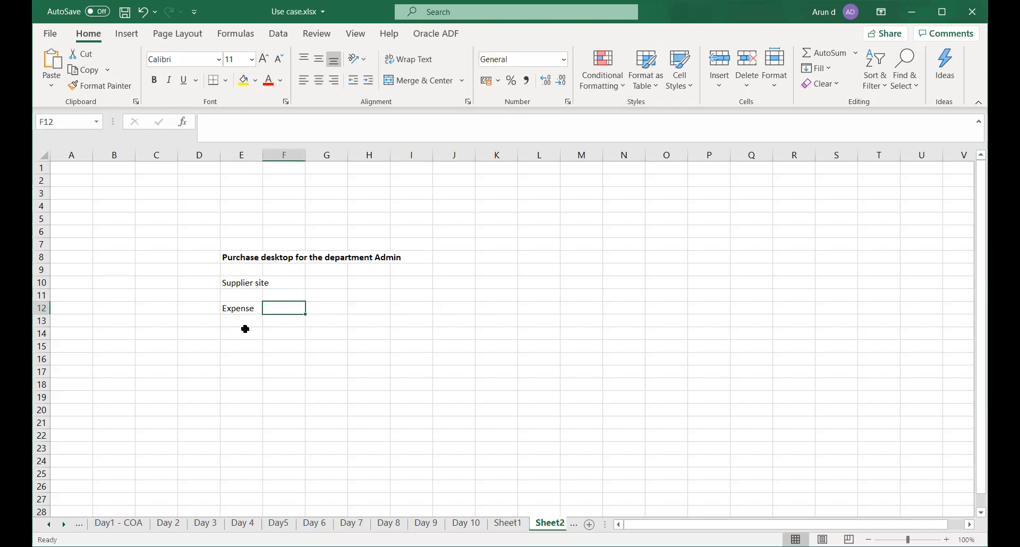
pyautogui.write('Debit')
pyautogui.press('Return')
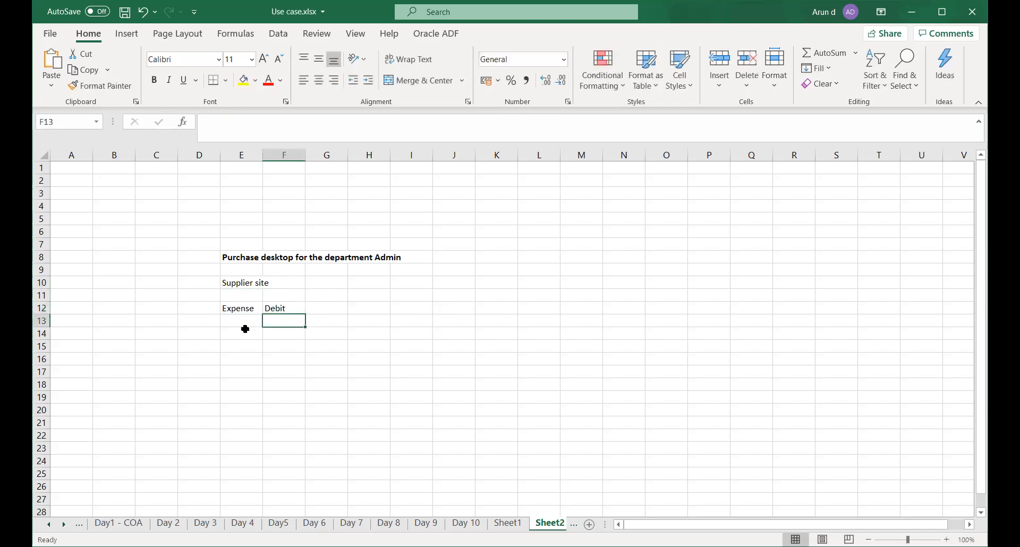
# Enter the accounting line "Liability" in E13 with "Credit" beside it in F13.
pyautogui.press('Left')
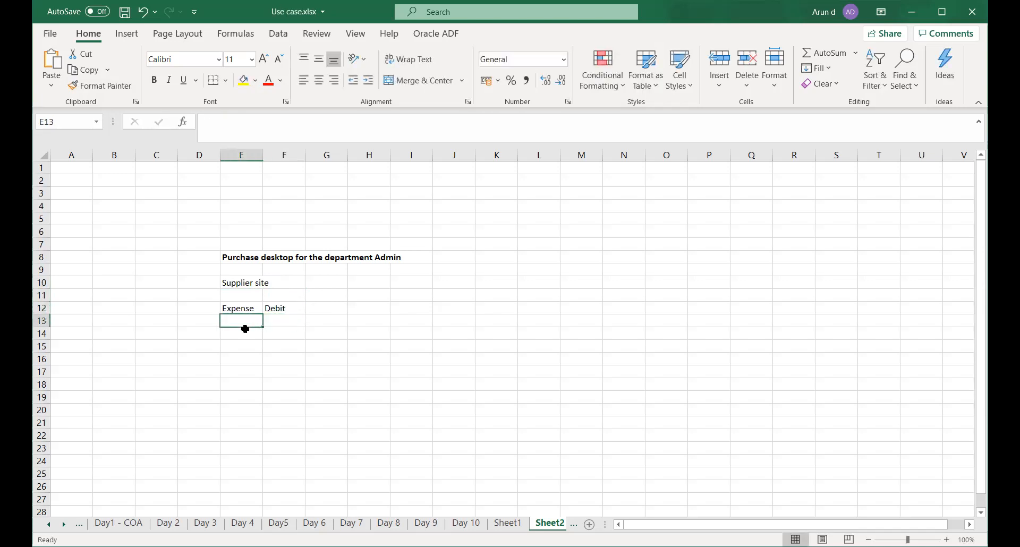
pyautogui.write('Liability')
pyautogui.press('Tab')
pyautogui.write('Credit')
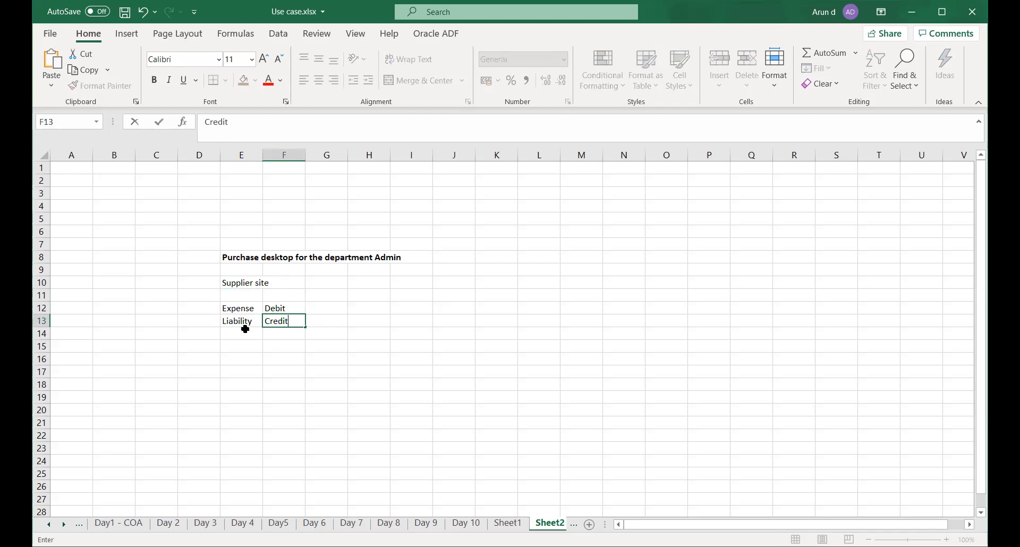
pyautogui.press('Return')
# Label the Liability line with its source by entering "Supplier site" in D13.
pyautogui.press('Right')
pyautogui.press('Left')
pyautogui.press('Left')
pyautogui.press('Up')
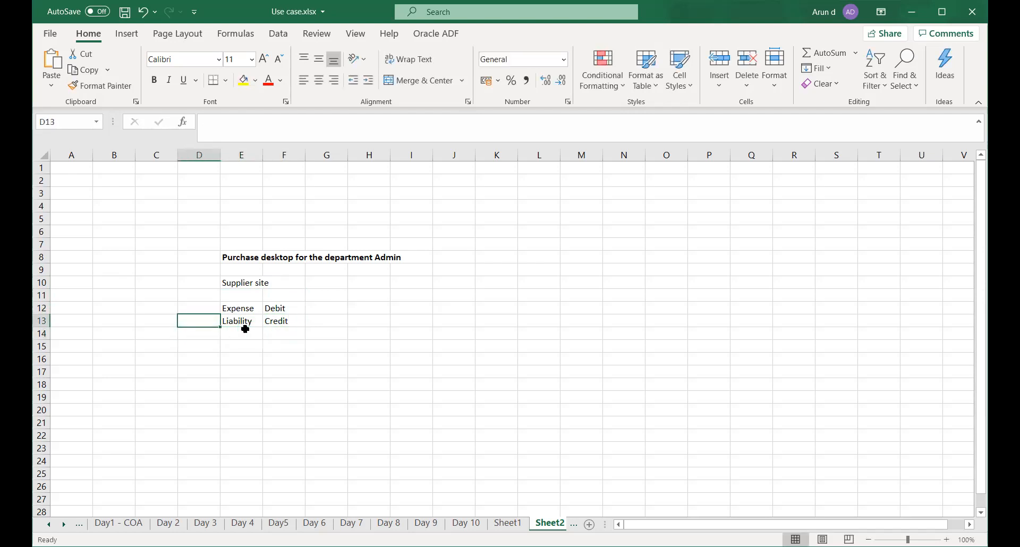
pyautogui.write('Supp')
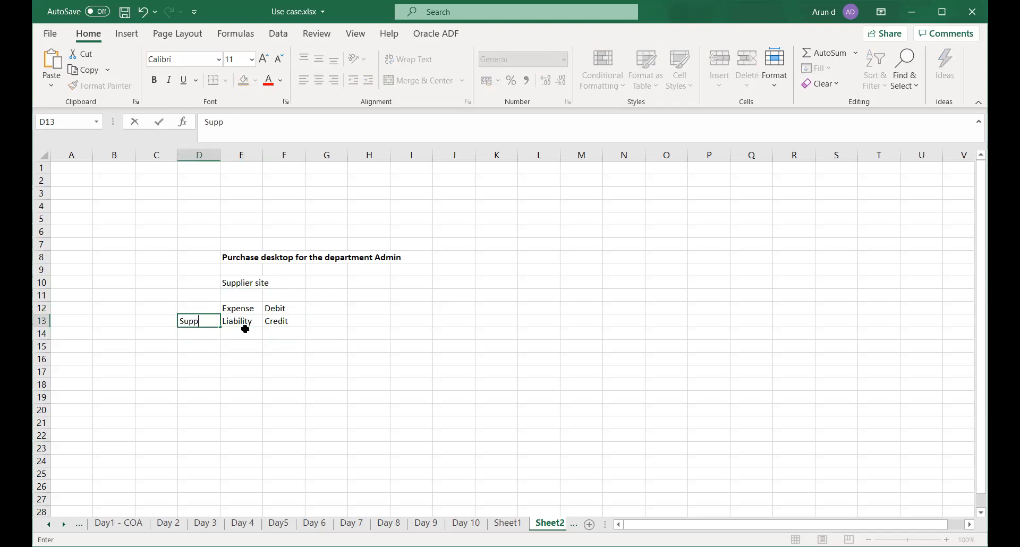
pyautogui.write('lier site')
pyautogui.press('Right')
pyautogui.press('Left')
# Label the Expense line "Distribution" in D12 and fit column D's width to its contents.
pyautogui.press('Up')
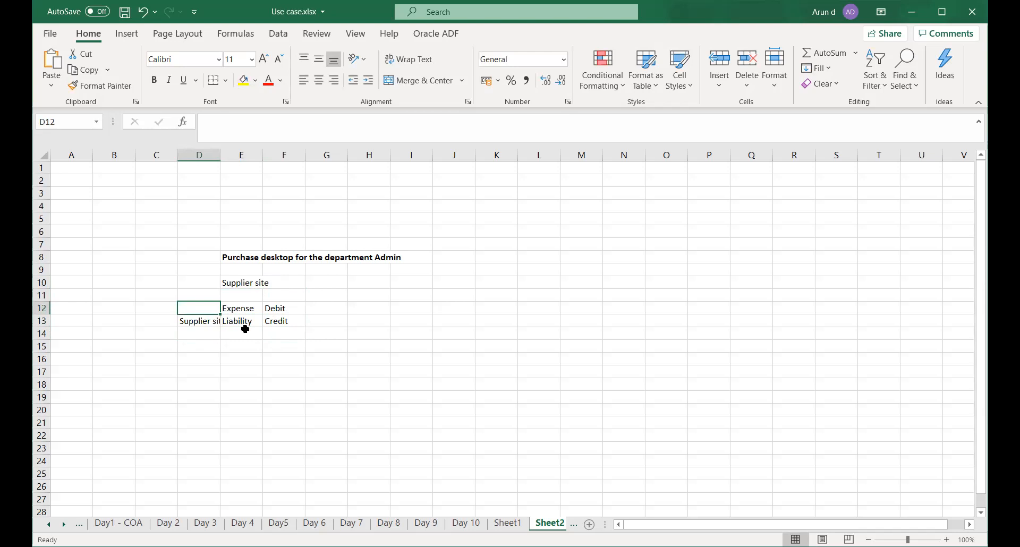
pyautogui.write('Dist')
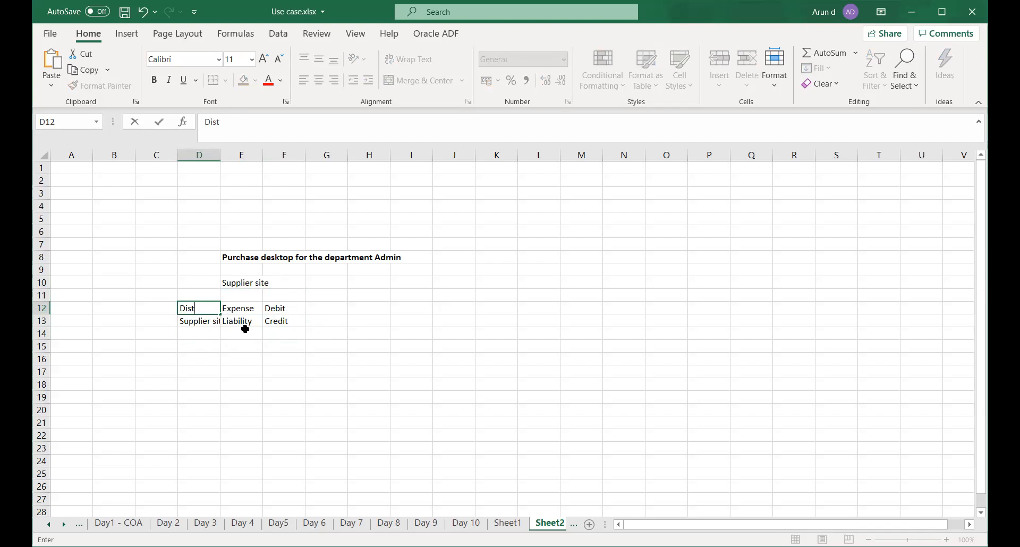
pyautogui.write('ribution')
pyautogui.press('Return')
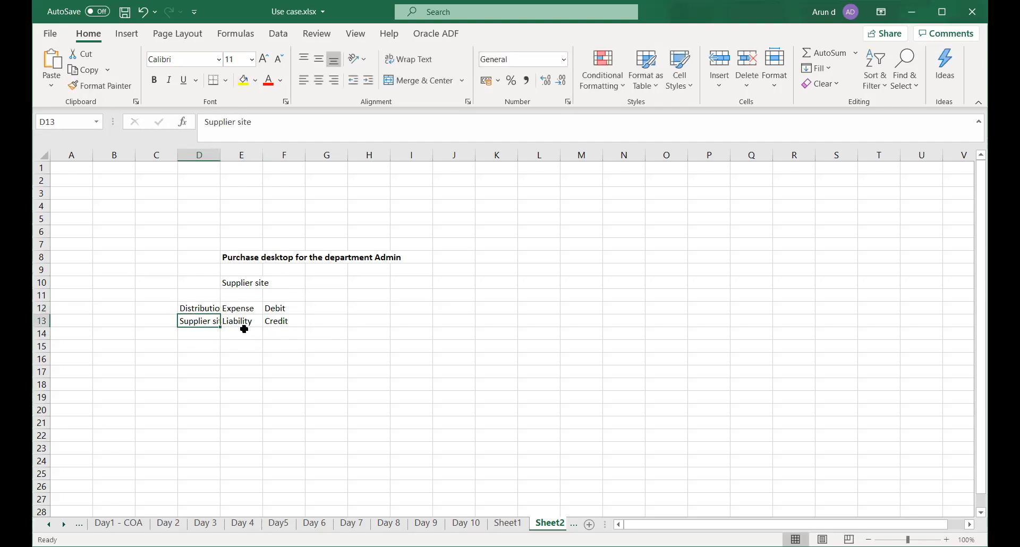
pyautogui.doubleClick(220, 156)
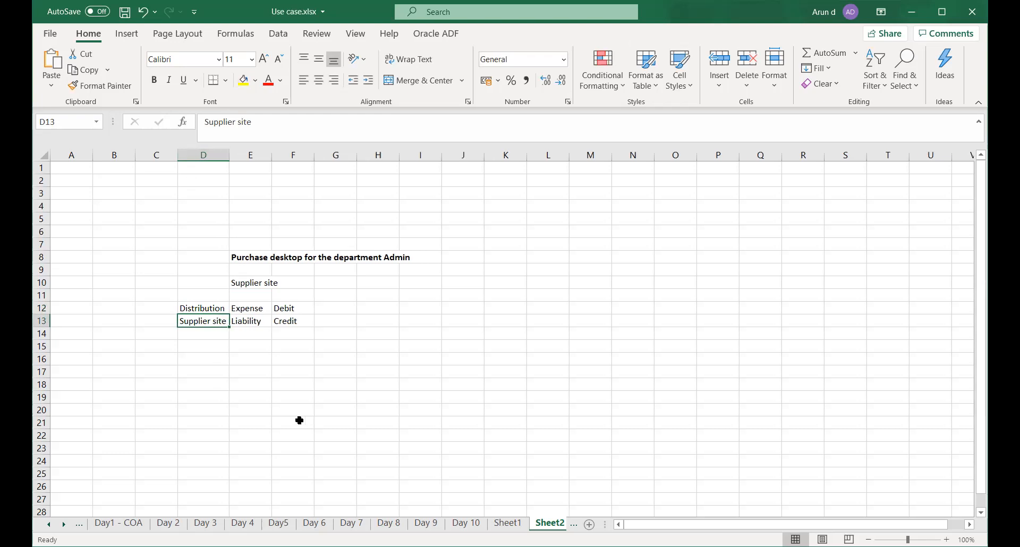
pyautogui.click(300, 420)
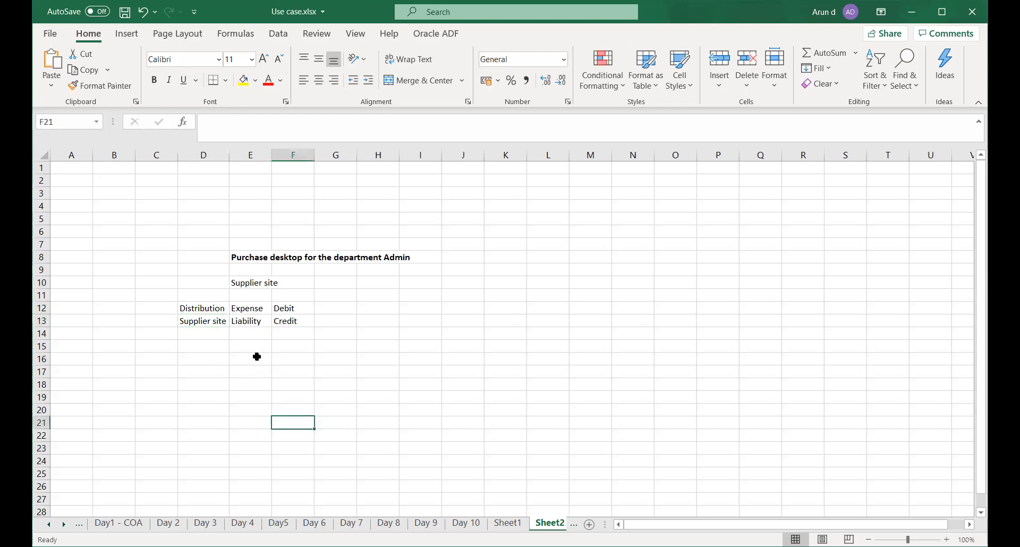
# Enter the expense account combination 01.100.2314.01 in E16.
pyautogui.click(246, 308)
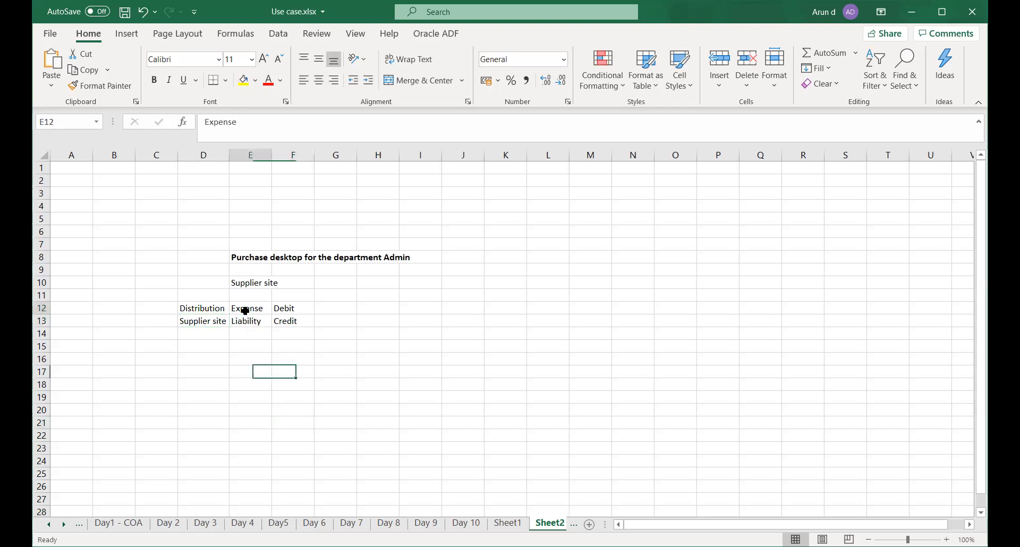
pyautogui.click(247, 361)
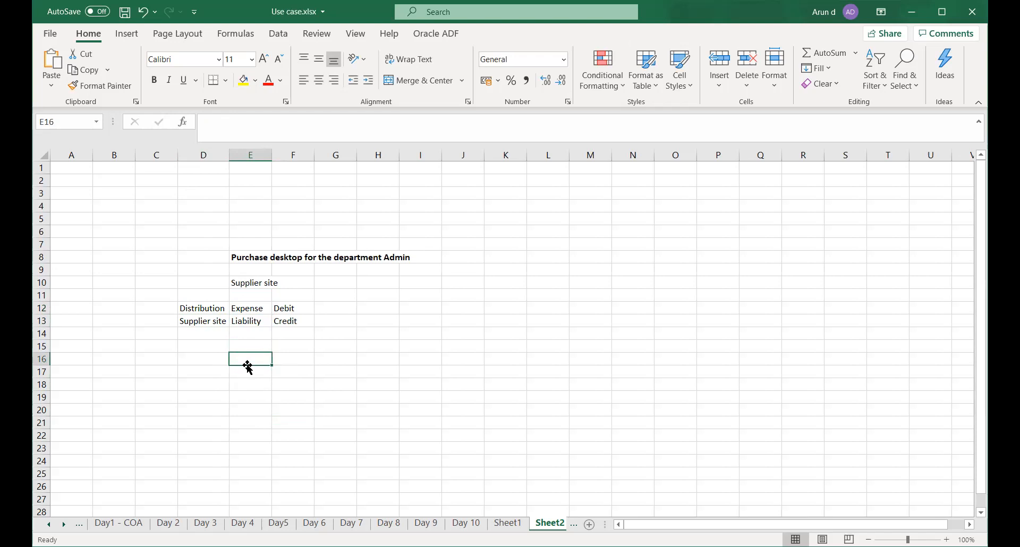
pyautogui.write('01.')
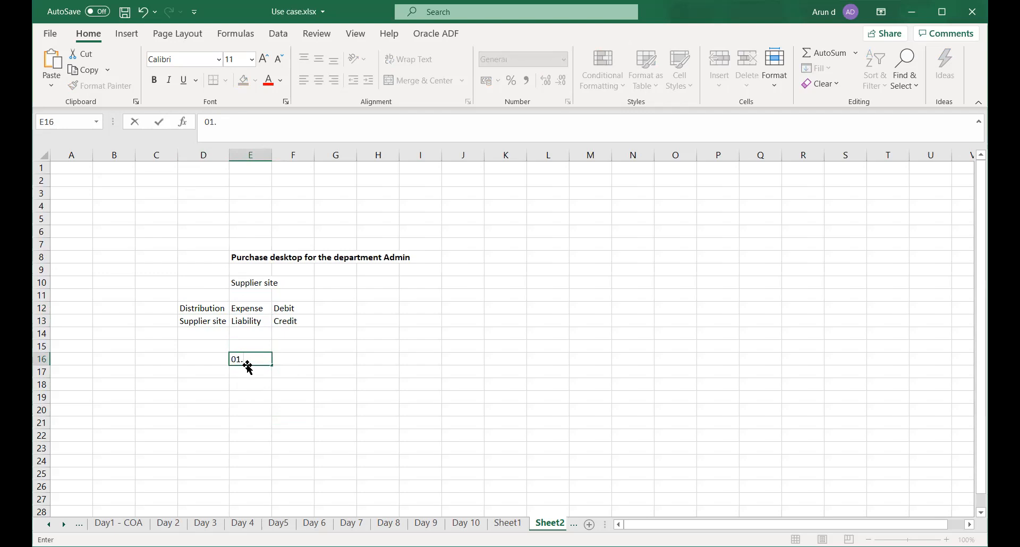
pyautogui.write('100.2314.01')
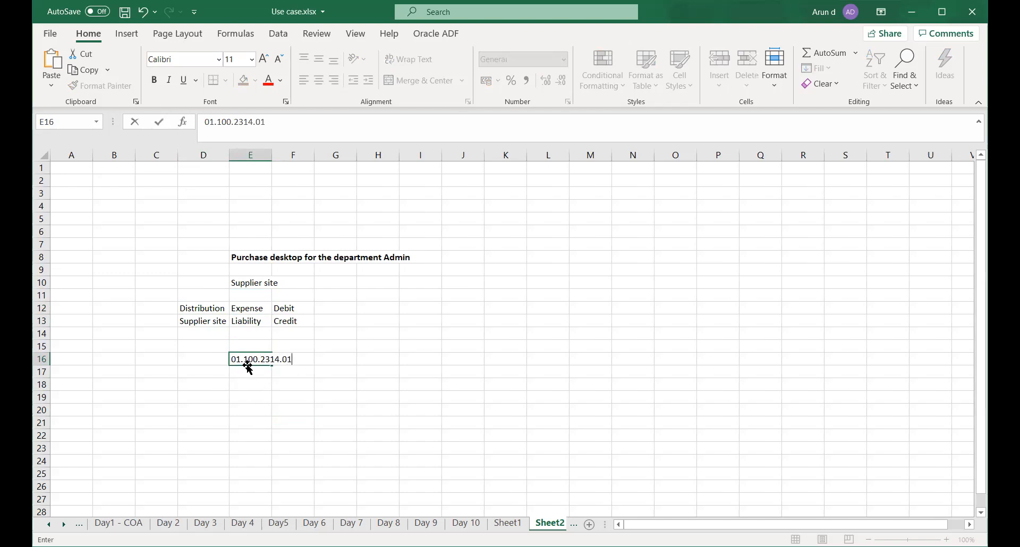
pyautogui.press('Tab')
pyautogui.press('Down')
# Enter the liability account combination 01.100.1290.01 in E17.
pyautogui.click(249, 370)
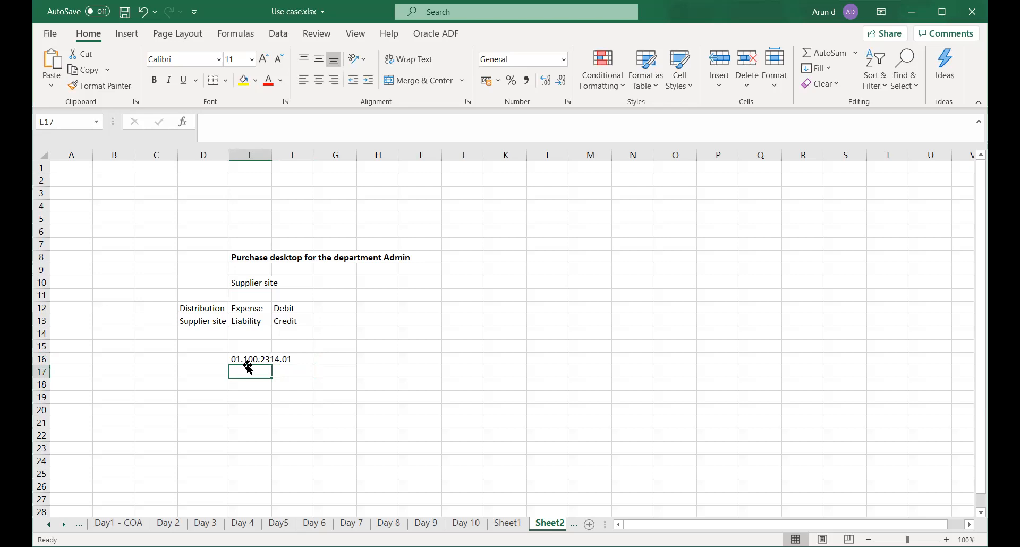
pyautogui.write('01.')
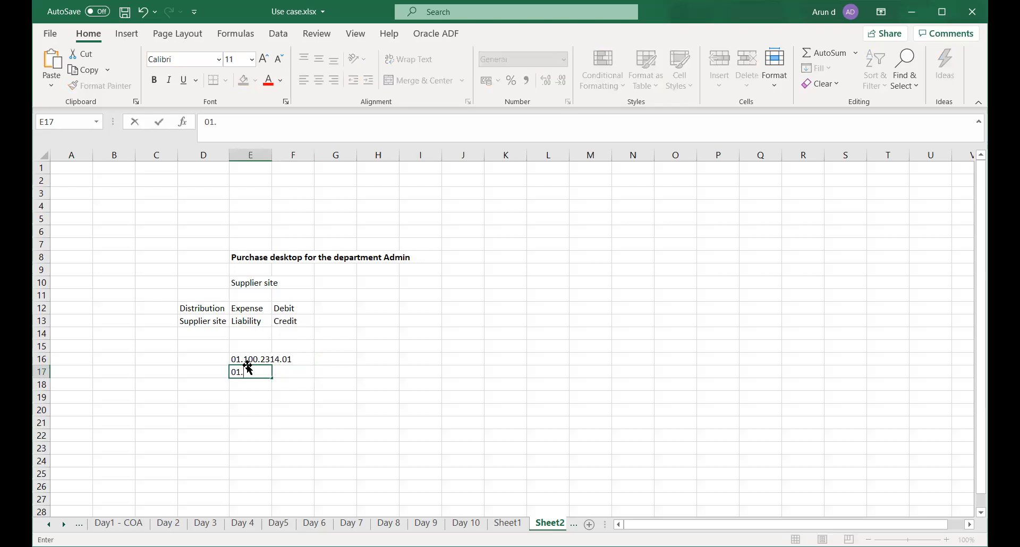
pyautogui.write('100.1290.01')
pyautogui.press('Tab')
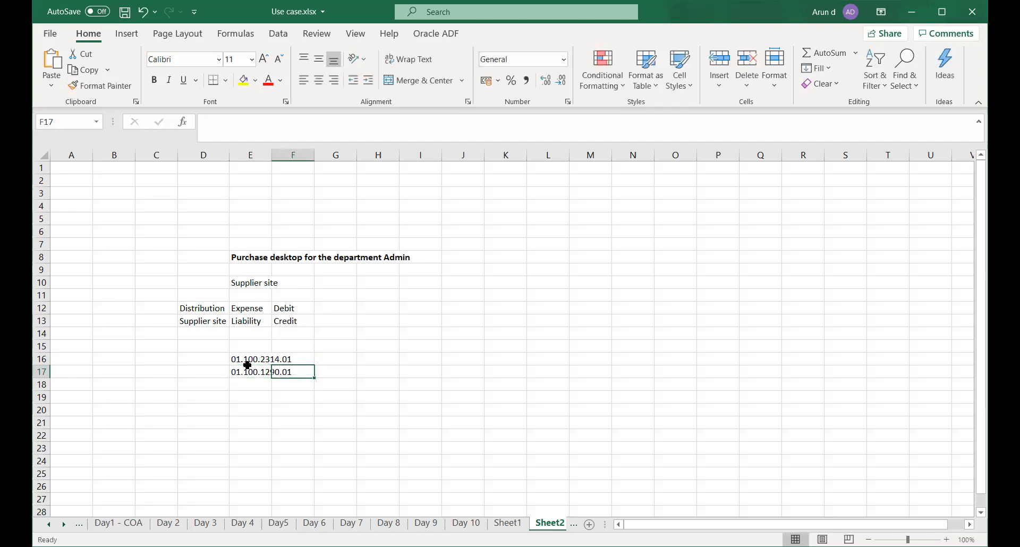
pyautogui.doubleClick(271, 155)
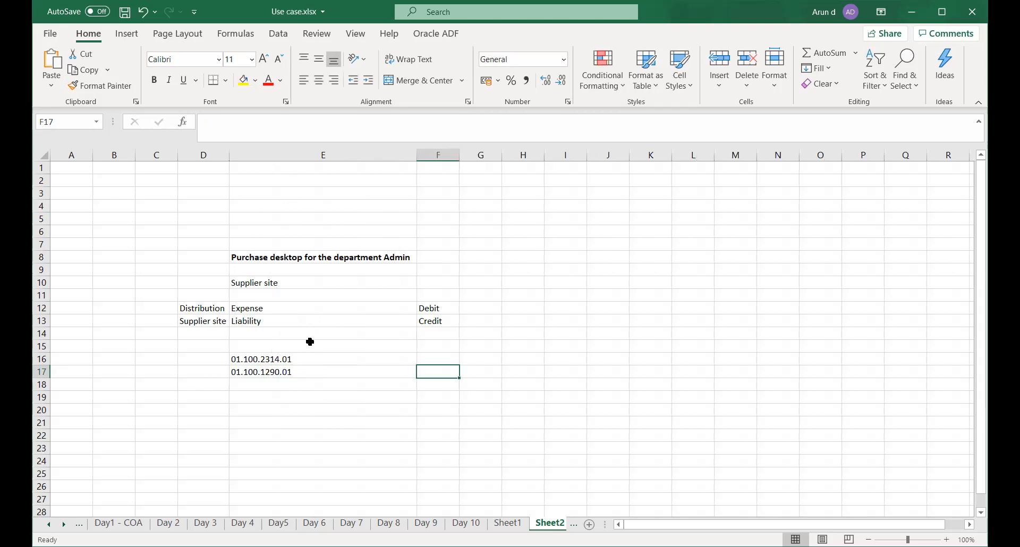
pyautogui.hotkey('ctrl', 'z')
pyautogui.click(335, 438)
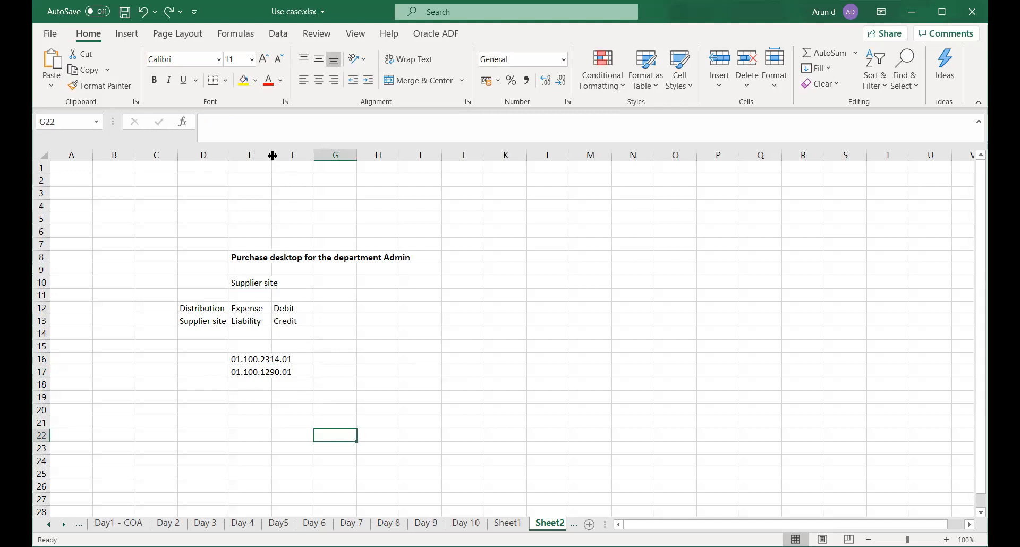
# Widen column E just enough to show the full account combinations in E16 and E17.
pyautogui.moveTo(273, 155); pyautogui.dragTo(295, 155)
pyautogui.click(281, 408)
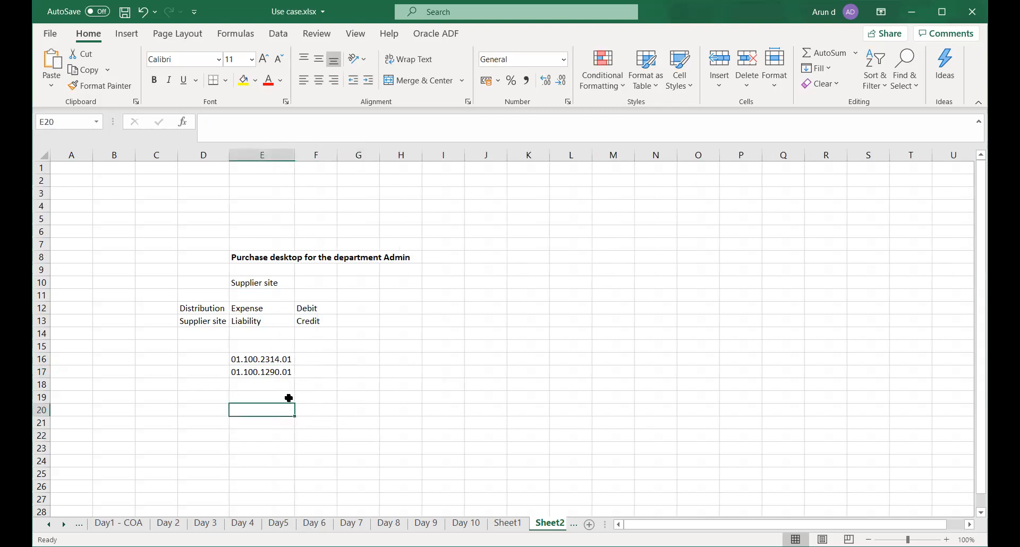
pyautogui.click(272, 359)
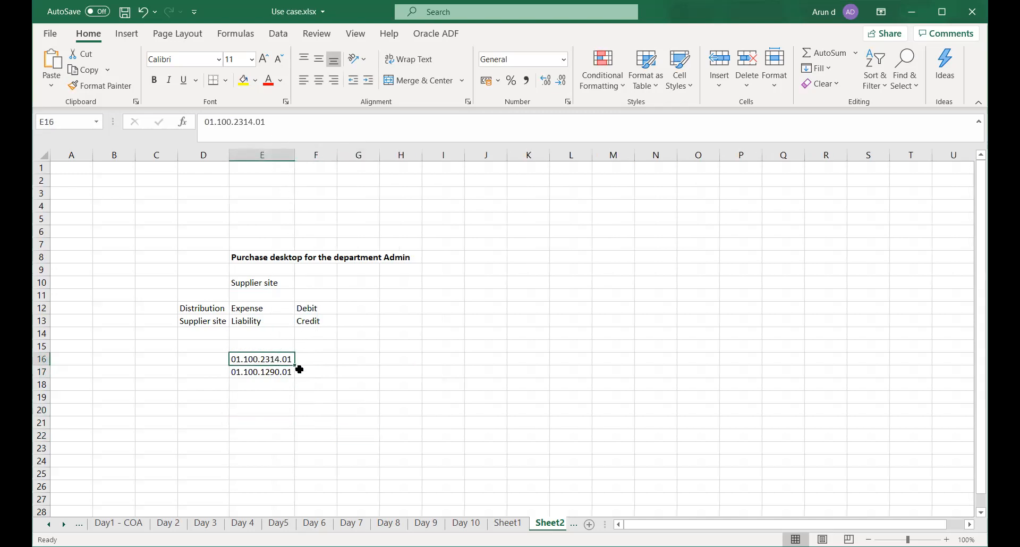
# Start a department code list with the heading "Department" in H11.
pyautogui.click(417, 297)
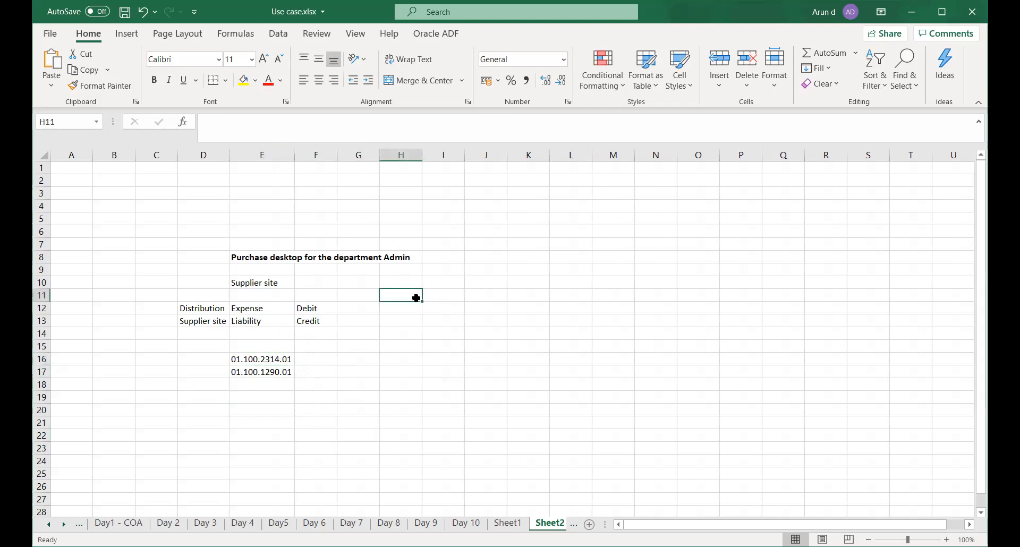
pyautogui.write('Depart')
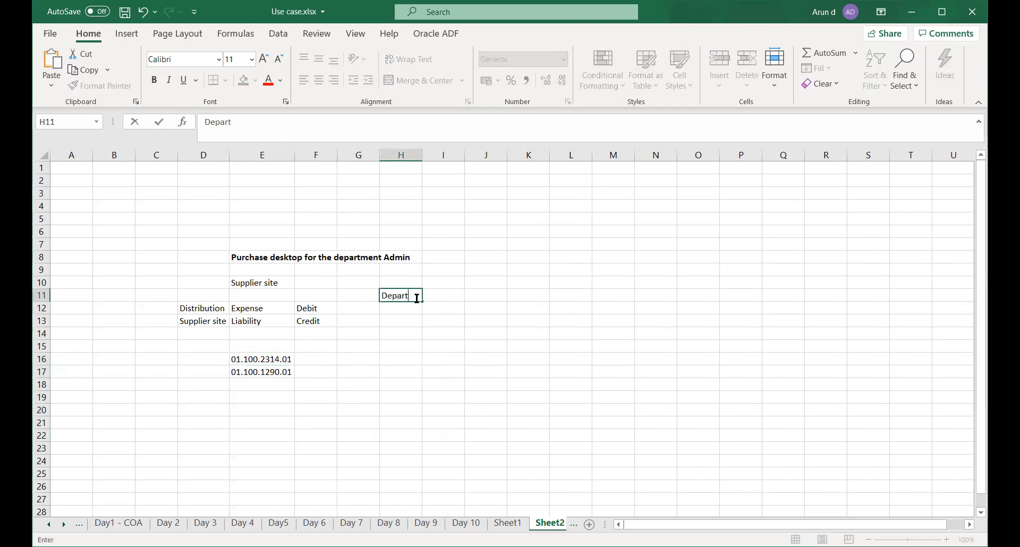
pyautogui.write('ment')
pyautogui.press('Right')
pyautogui.press('Left')
pyautogui.press('Down')
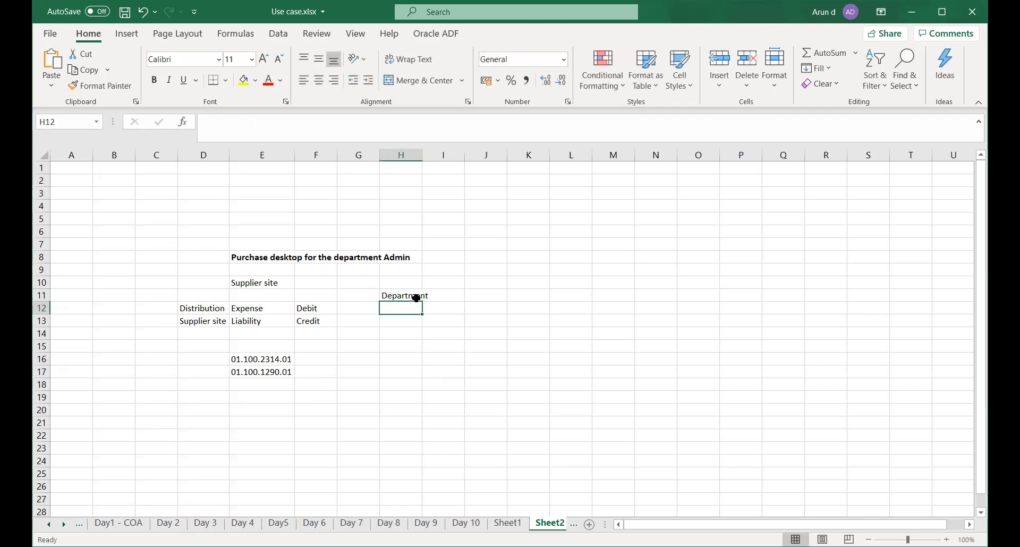
# Add the department "Finance" in H12 with code 100 in I12.
pyautogui.write('Finance')
pyautogui.press('Right')
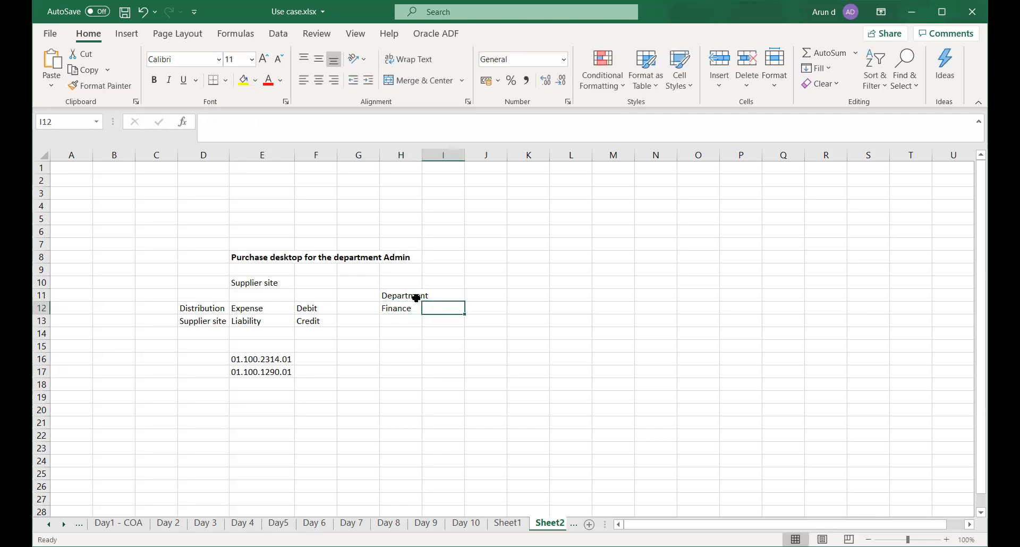
pyautogui.write('100')
pyautogui.press('Return')
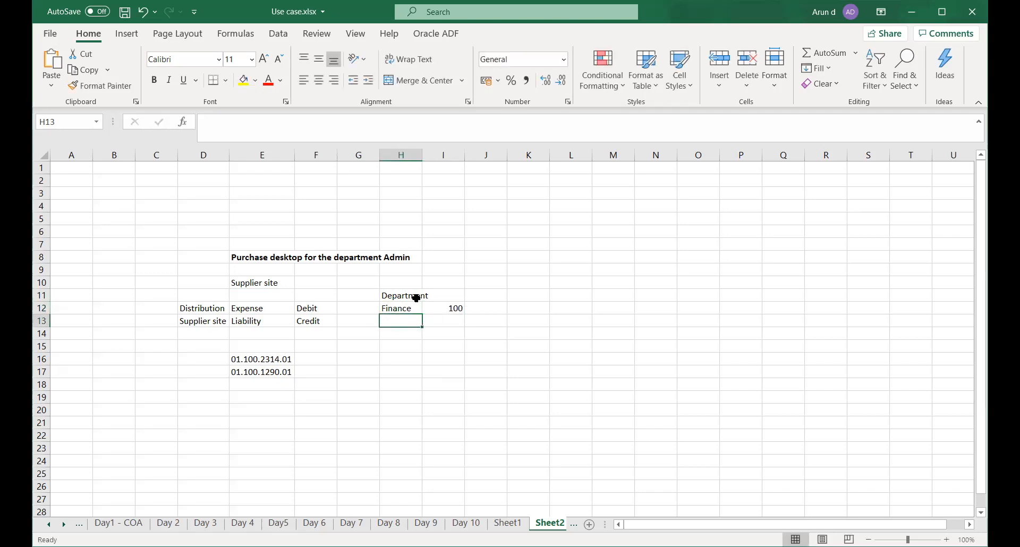
# Add the department "Admin" in H13 with code 200 in I13.
pyautogui.write('Admin')
pyautogui.press('Right')
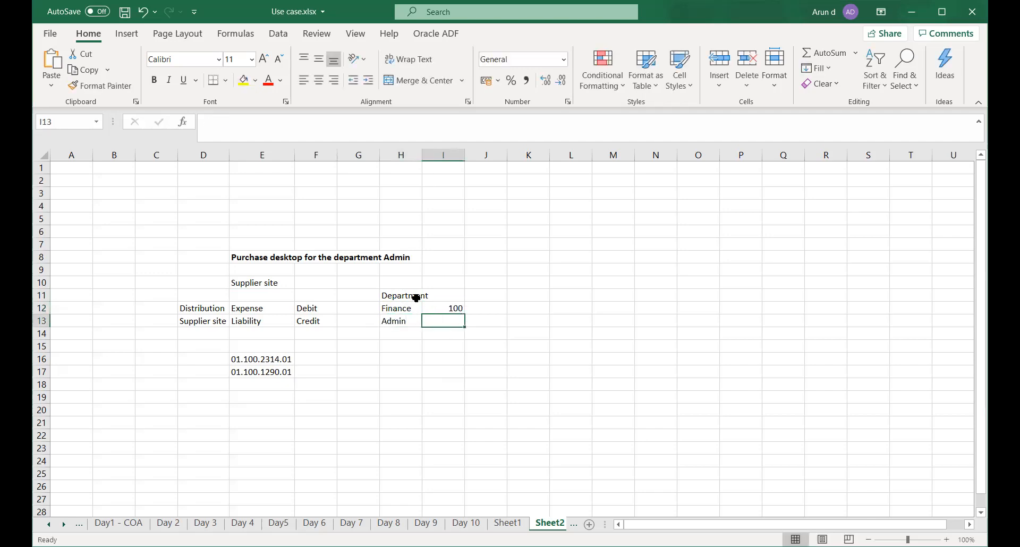
pyautogui.write('200')
pyautogui.hotkey('ctrl', 'Return')
pyautogui.press('Left')
pyautogui.press('Down')
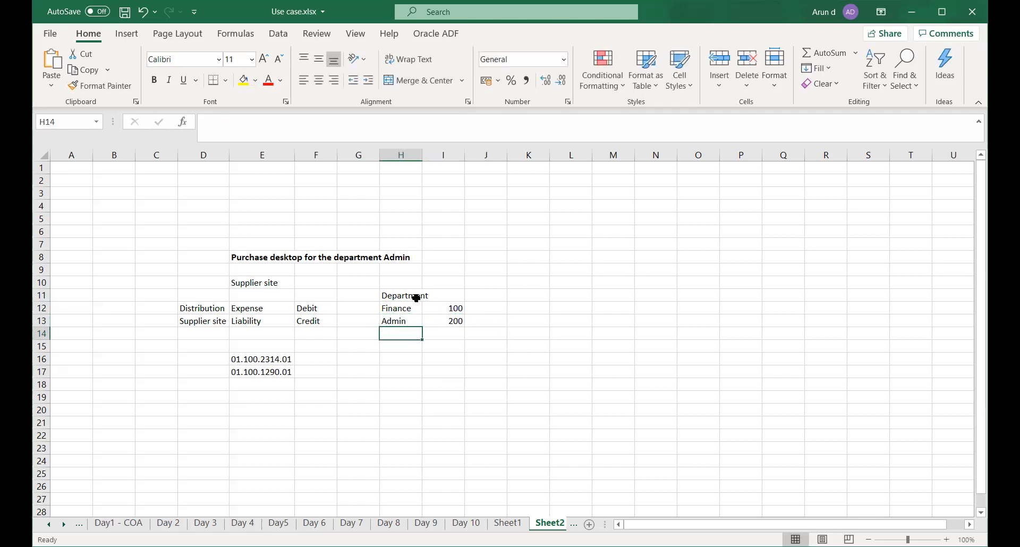
# Add the department "IT" in H14 with code 300 in I14.
pyautogui.write('IT')
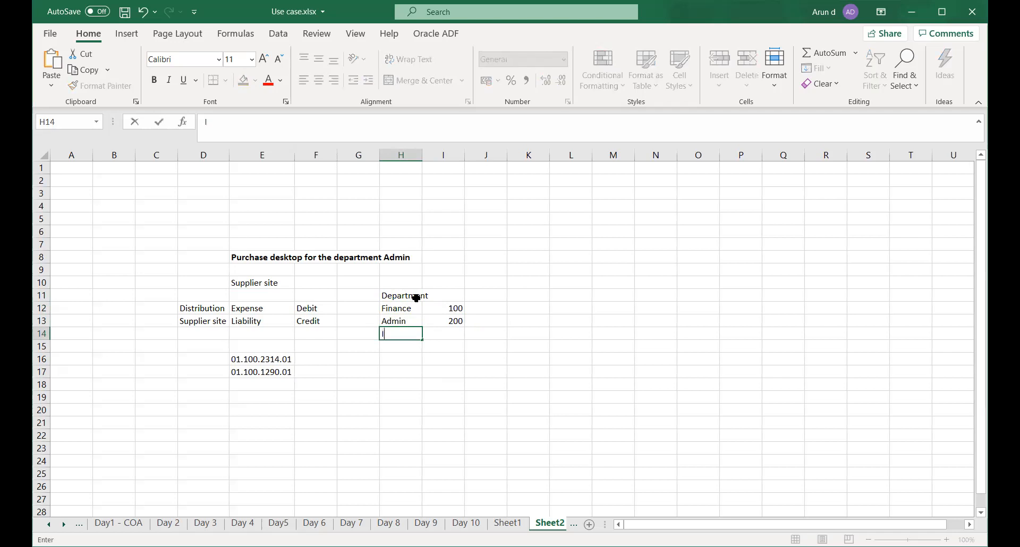
pyautogui.press('Right')
pyautogui.write('300')
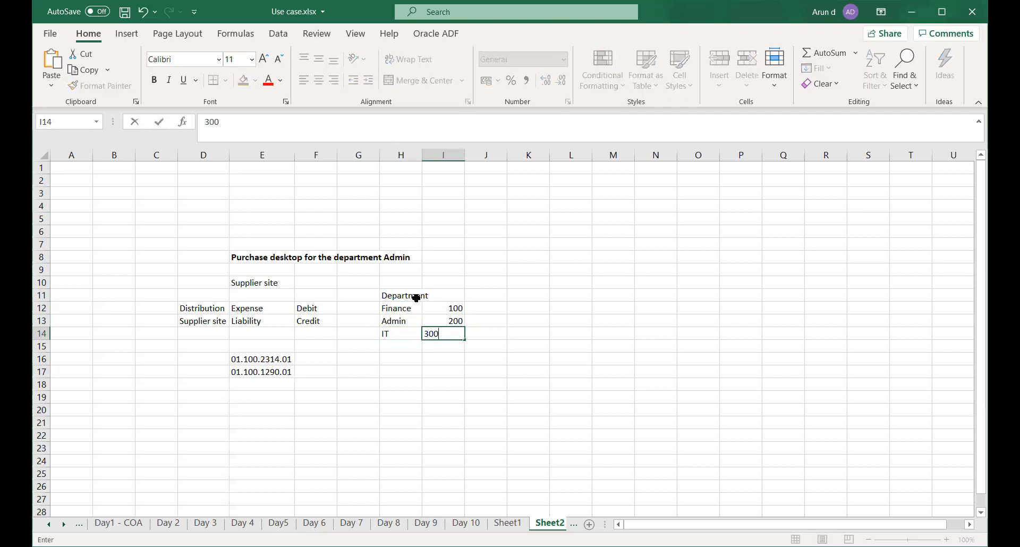
pyautogui.press('Return')
# Make the "Department" heading in H11 bold.
pyautogui.press('Up')
pyautogui.press('Up')
pyautogui.click(416, 298)
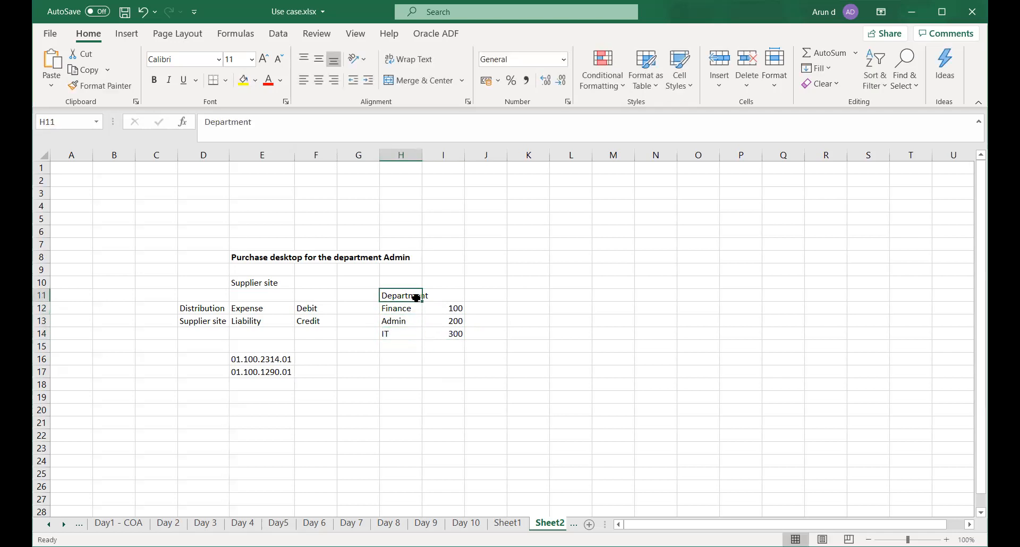
pyautogui.hotkey('ctrl', 'b')
pyautogui.press('Down')
pyautogui.press('Down')
pyautogui.press('Down')
pyautogui.press('Down')
pyautogui.press('Down')
pyautogui.press('Down')
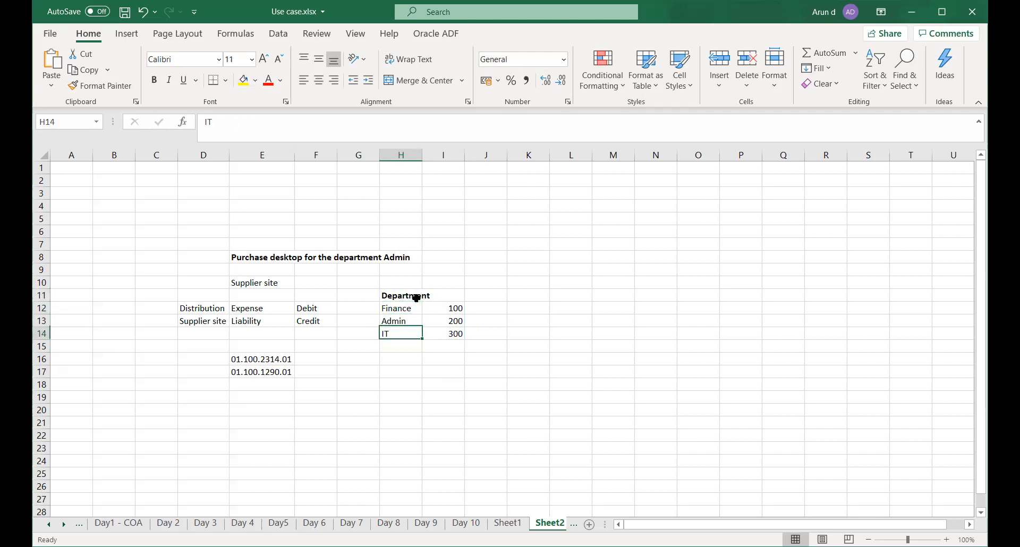
pyautogui.press('Left')
pyautogui.press('Left')
pyautogui.press('Left')
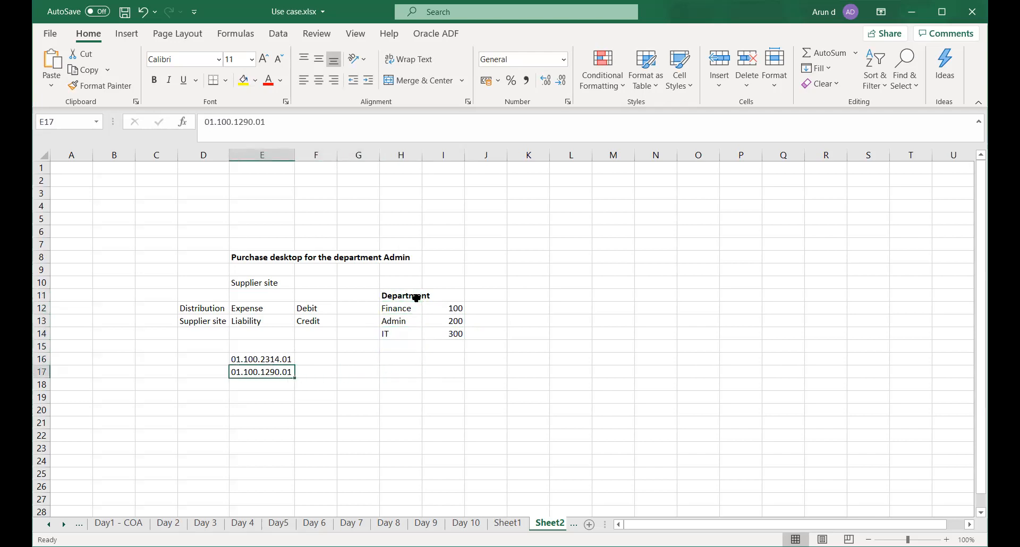
pyautogui.press('Left')
pyautogui.press('Up')
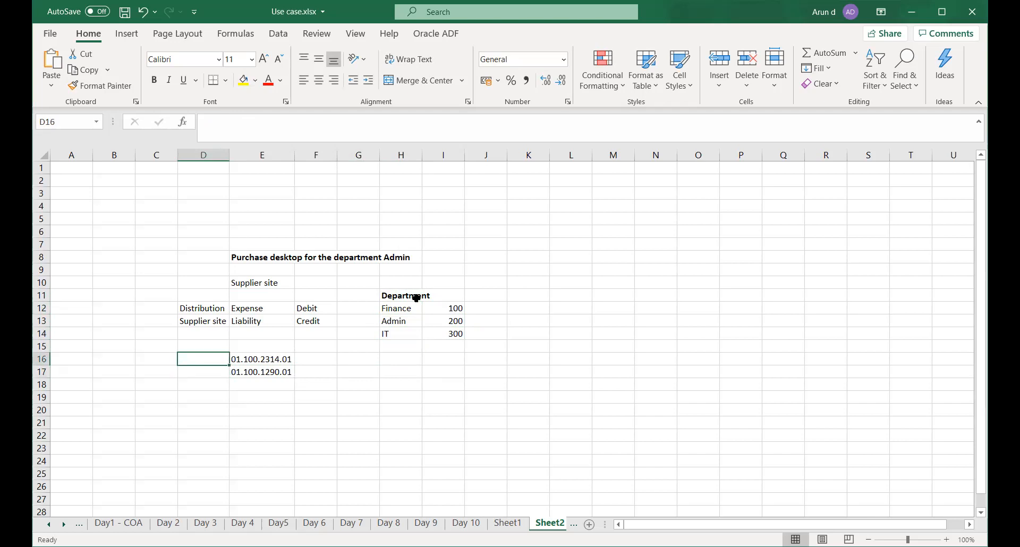
pyautogui.press('Right')
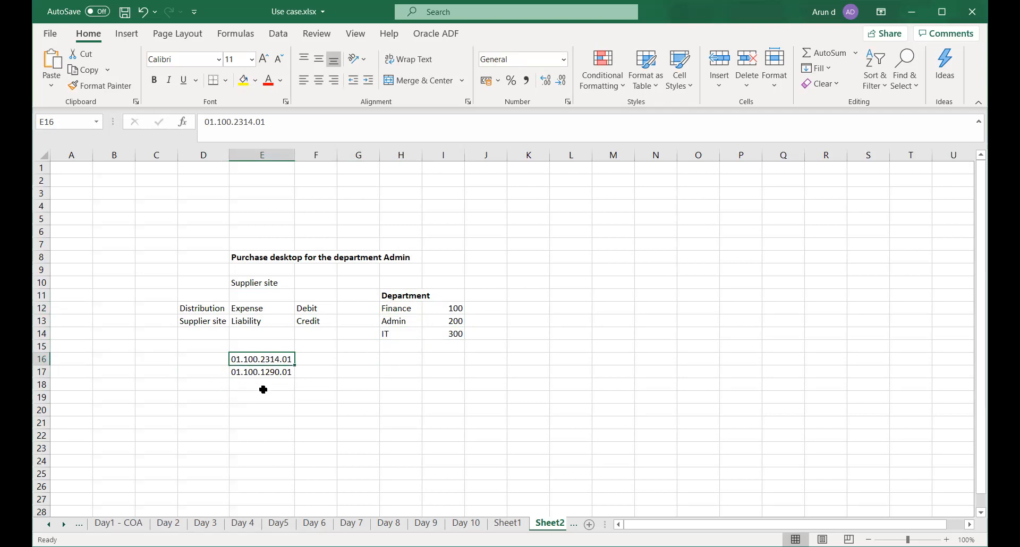
pyautogui.press('Down')
pyautogui.press('Down')
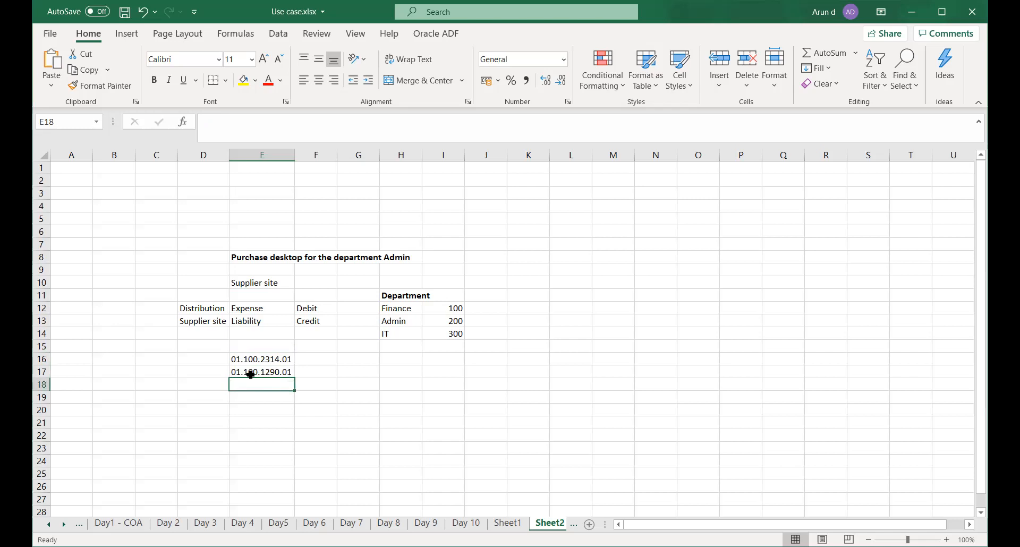
# Label the account combination in E17 with its source by entering "Supplier site" in D17.
pyautogui.click(247, 374)
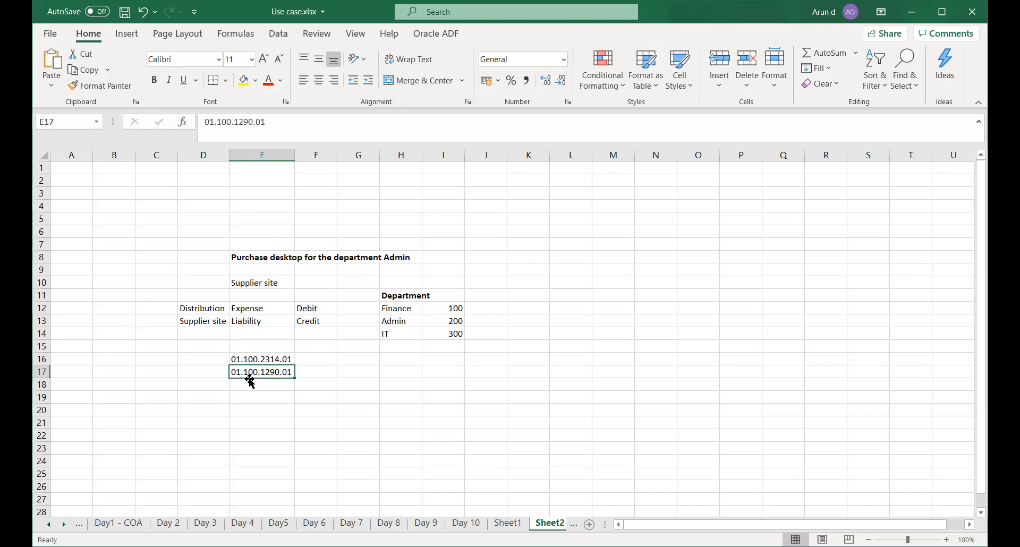
pyautogui.click(218, 376)
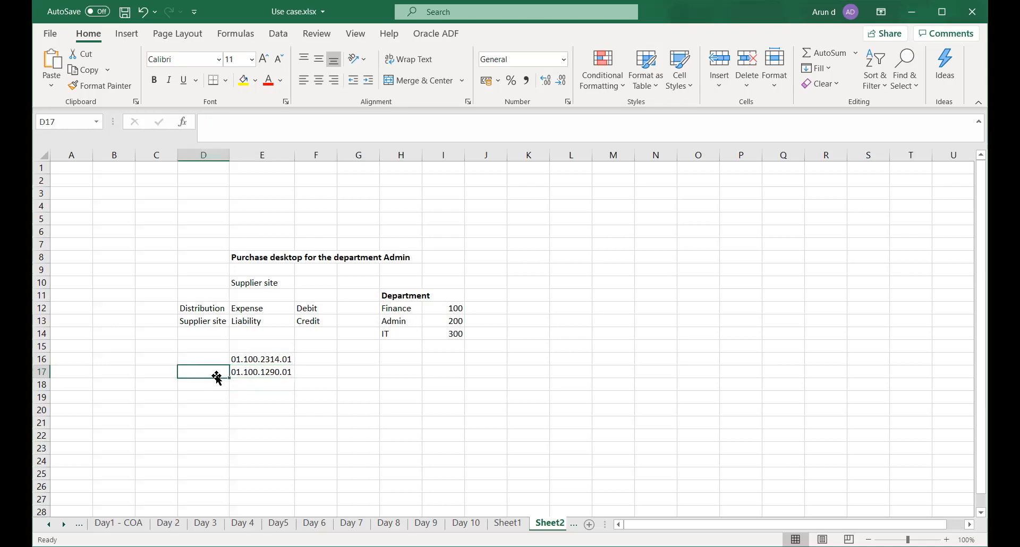
pyautogui.write('Supplie')
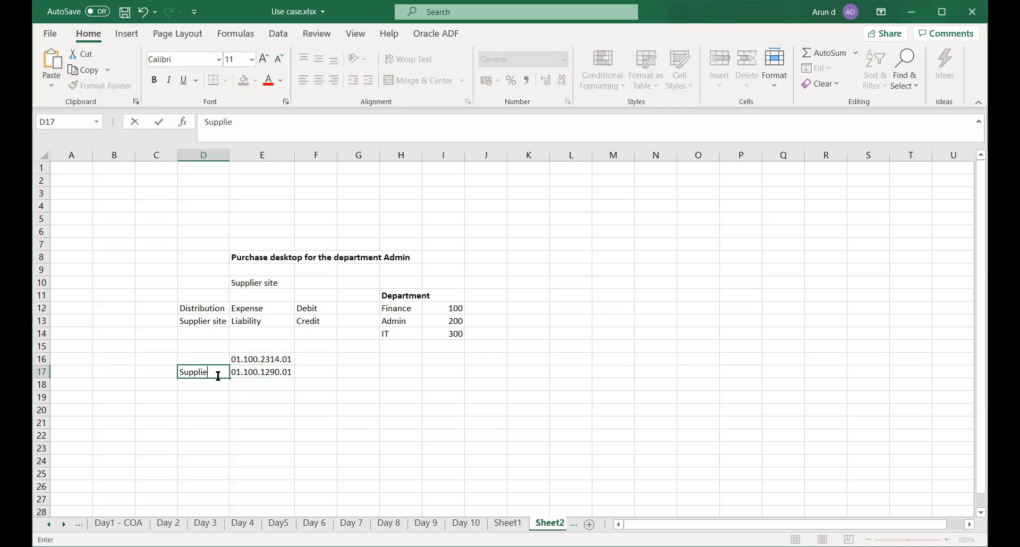
pyautogui.write('r site')
pyautogui.press('Tab')
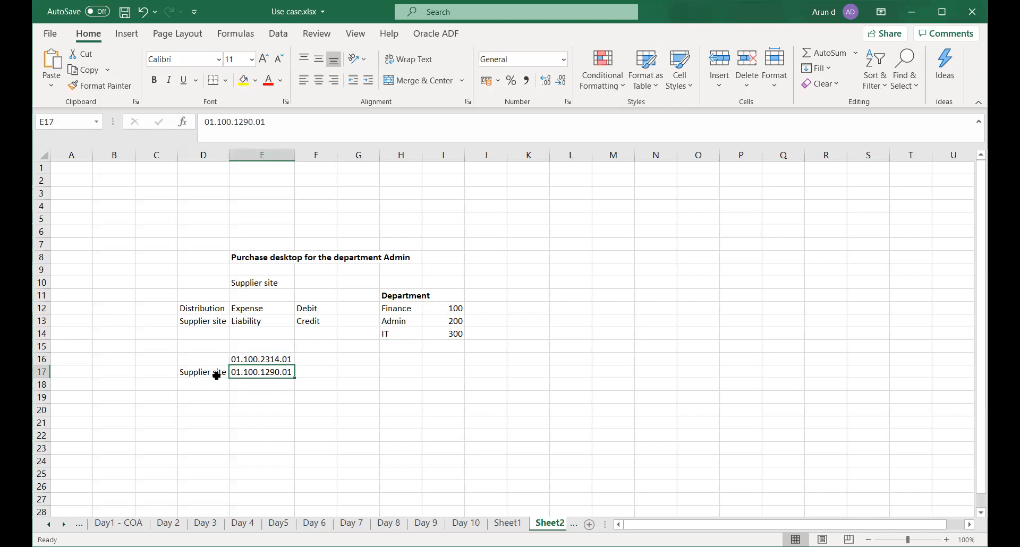
# Label the account combination in E16 with its source by entering "Distribution" in D16.
pyautogui.click(206, 361)
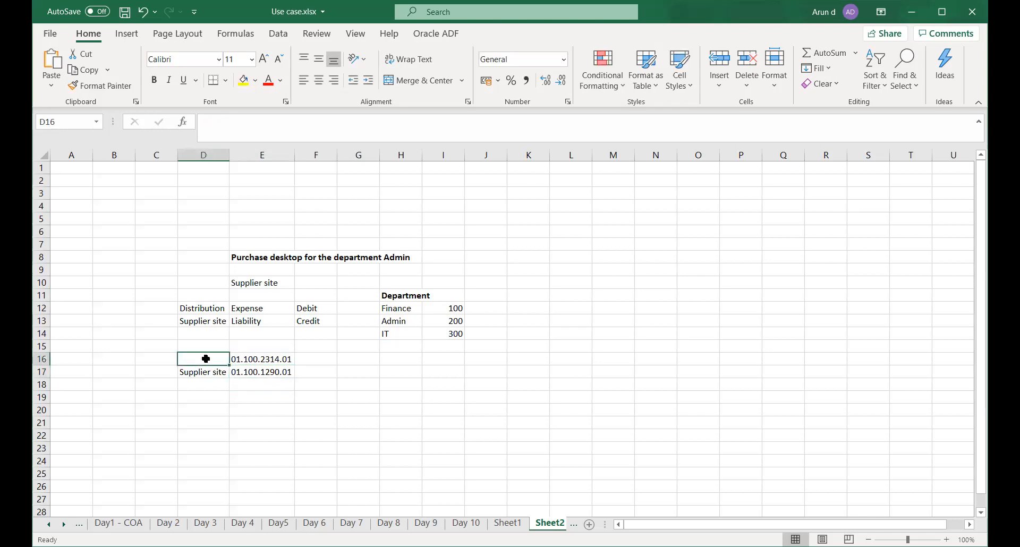
pyautogui.write('Dis')
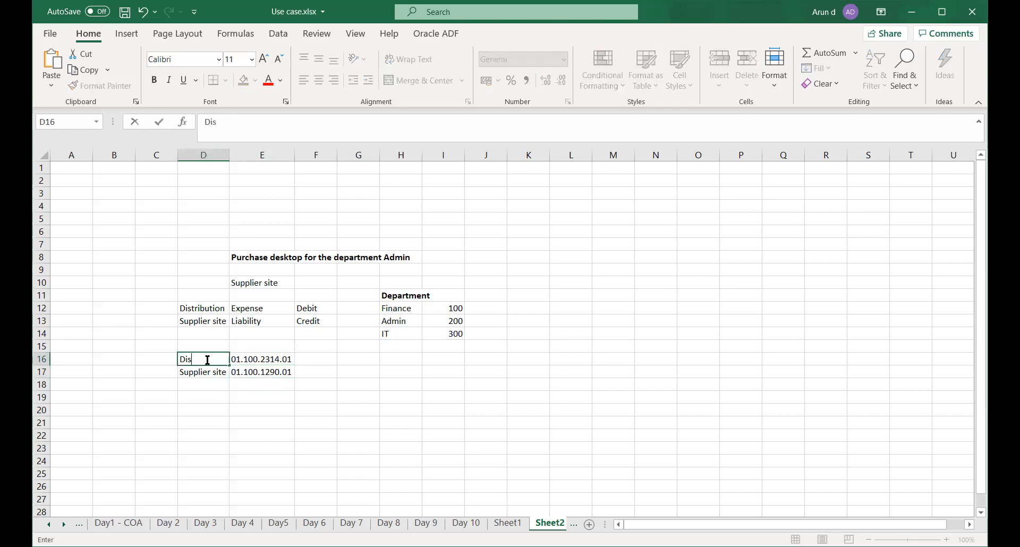
pyautogui.write('tribution')
pyautogui.press('Tab')
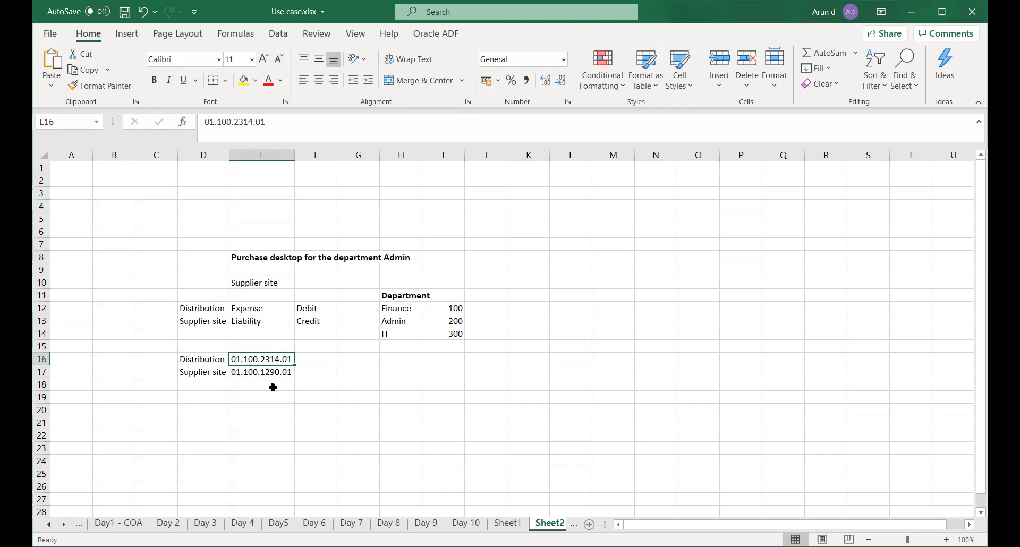
pyautogui.click(265, 396)
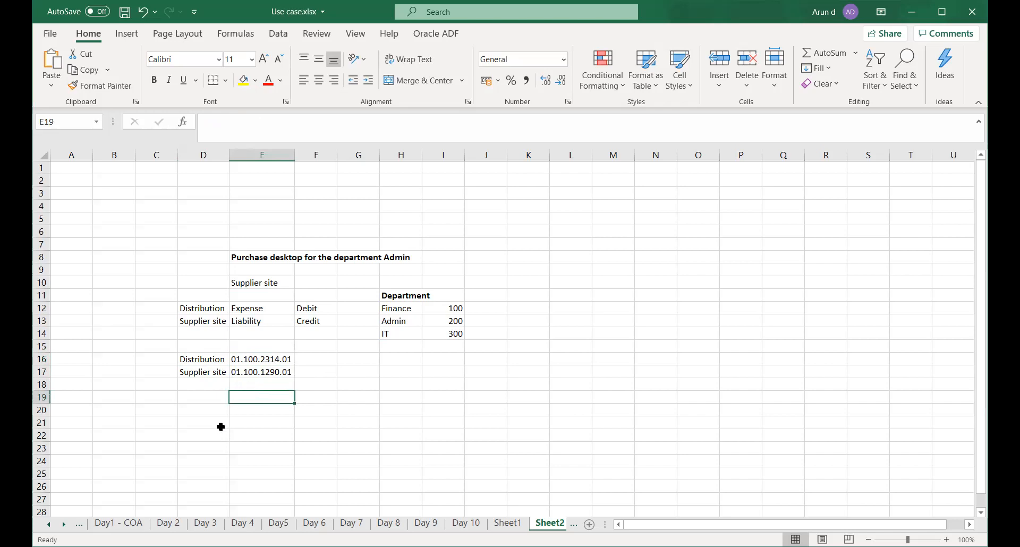
pyautogui.click(206, 410)
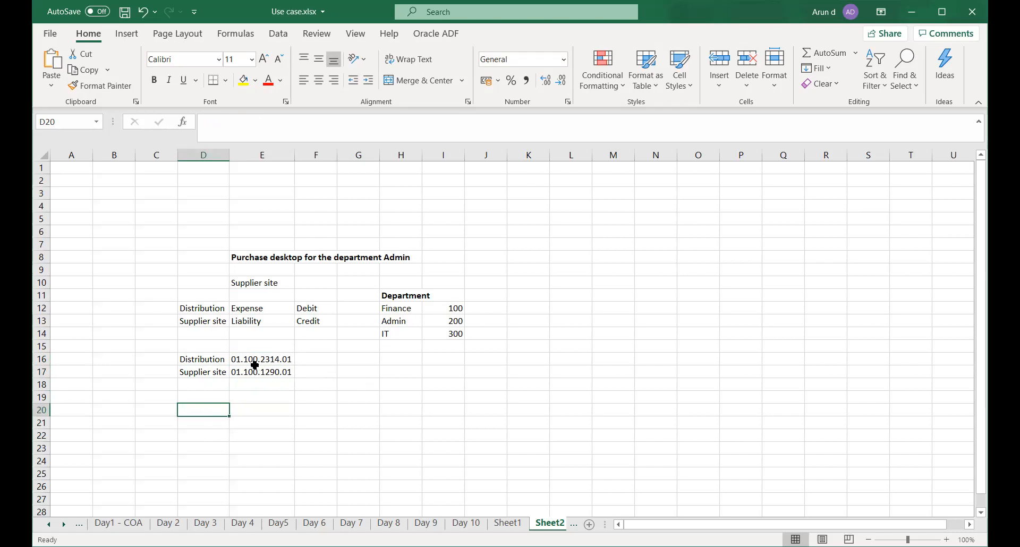
# Enter "Distribution" in D20 with the Admin department account combination 01.200.2314.01 in E20.
pyautogui.click(457, 310)
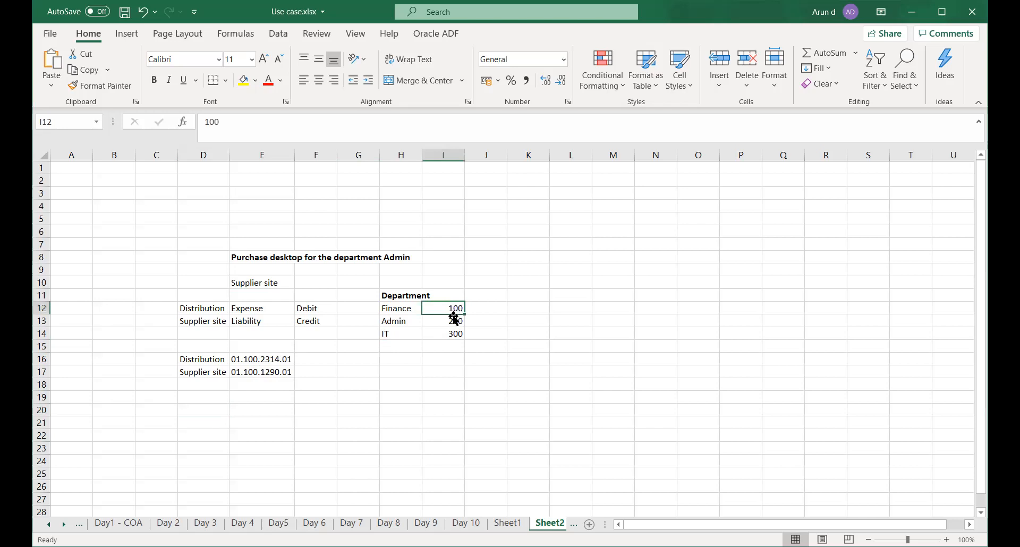
pyautogui.click(453, 320)
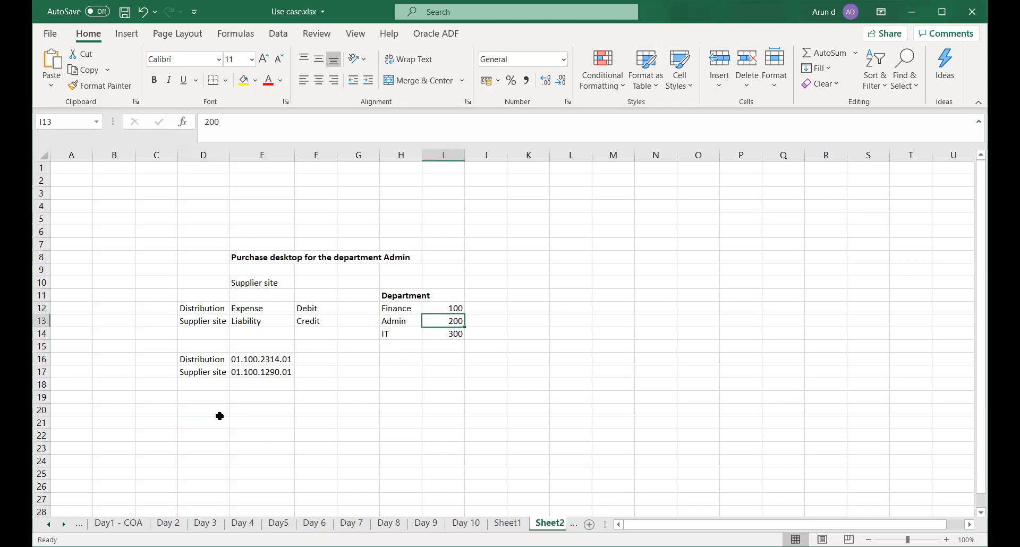
pyautogui.click(194, 410)
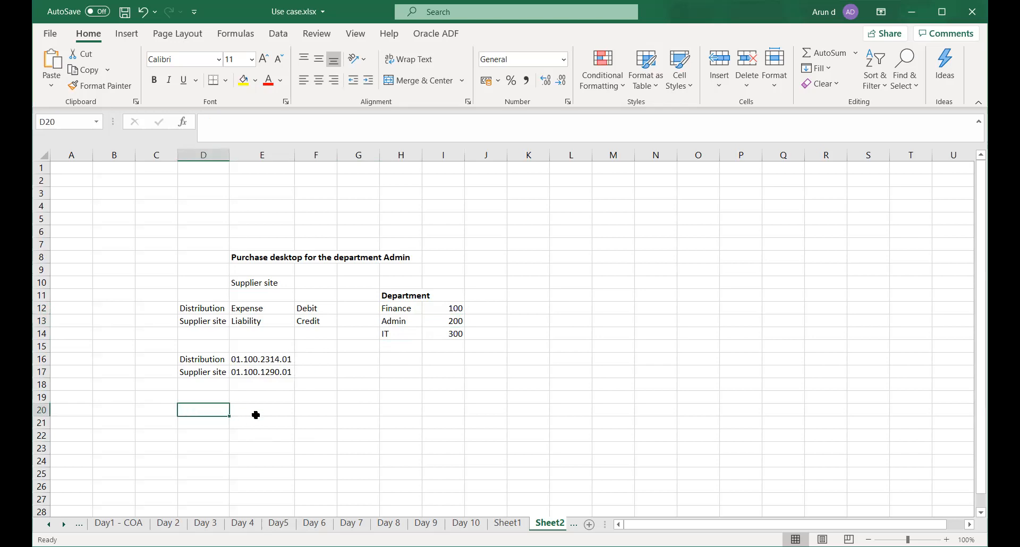
pyautogui.write('Distribution')
pyautogui.click(256, 413)
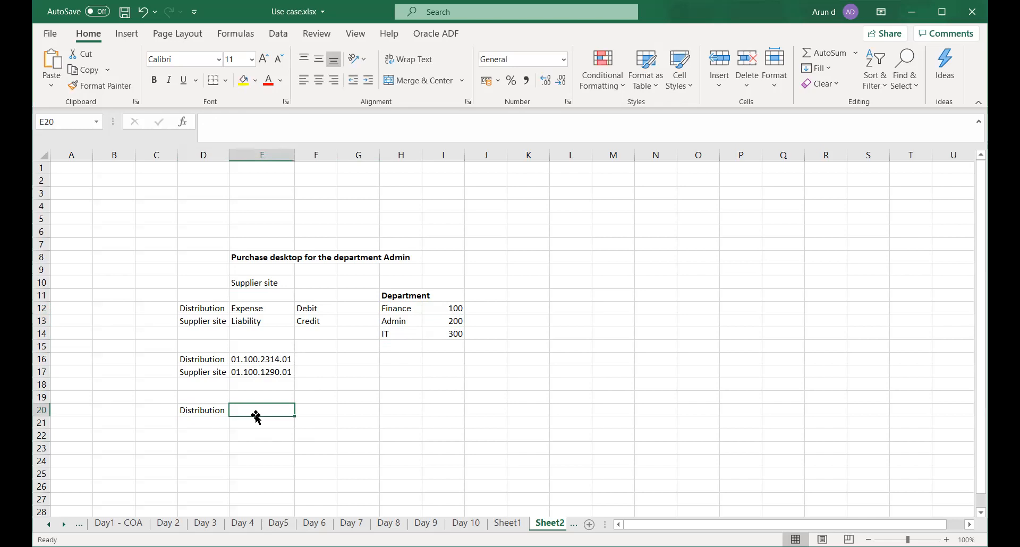
pyautogui.write('01')
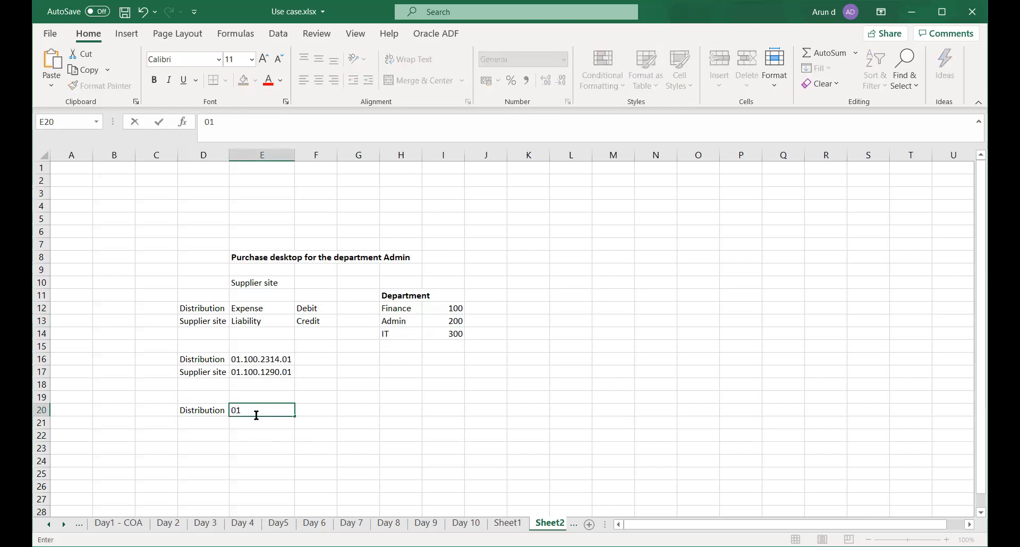
pyautogui.write('.200.2314.01')
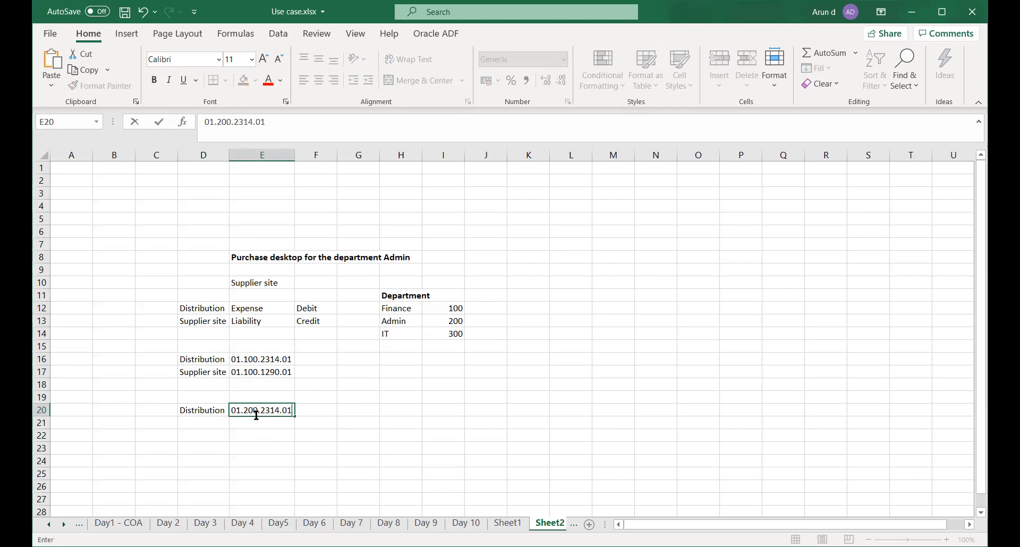
pyautogui.press('Return')
# Enter "Liability" in D21, copy the supplier site combination from E17 into E21, and save the workbook.
pyautogui.write('L')
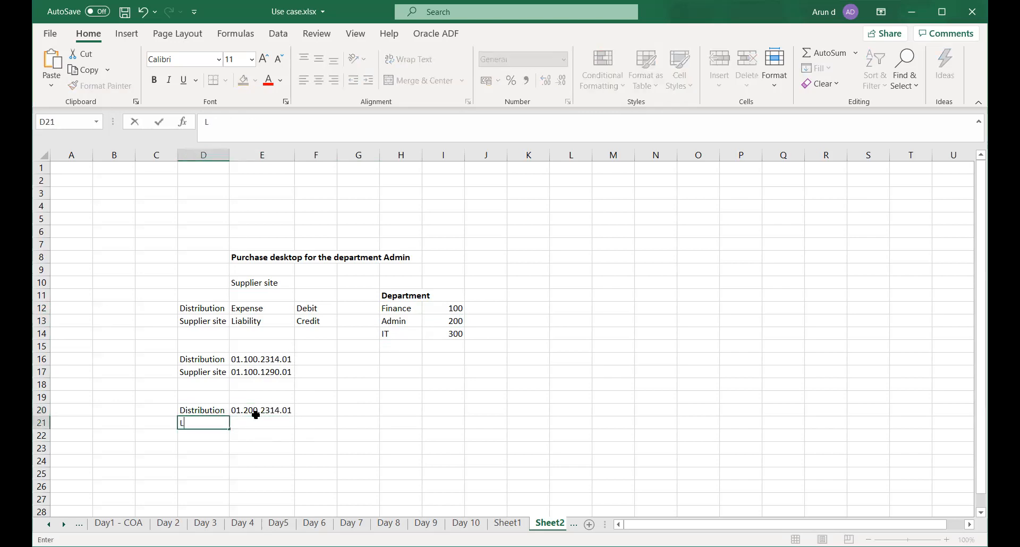
pyautogui.write('iability')
pyautogui.press('Tab')
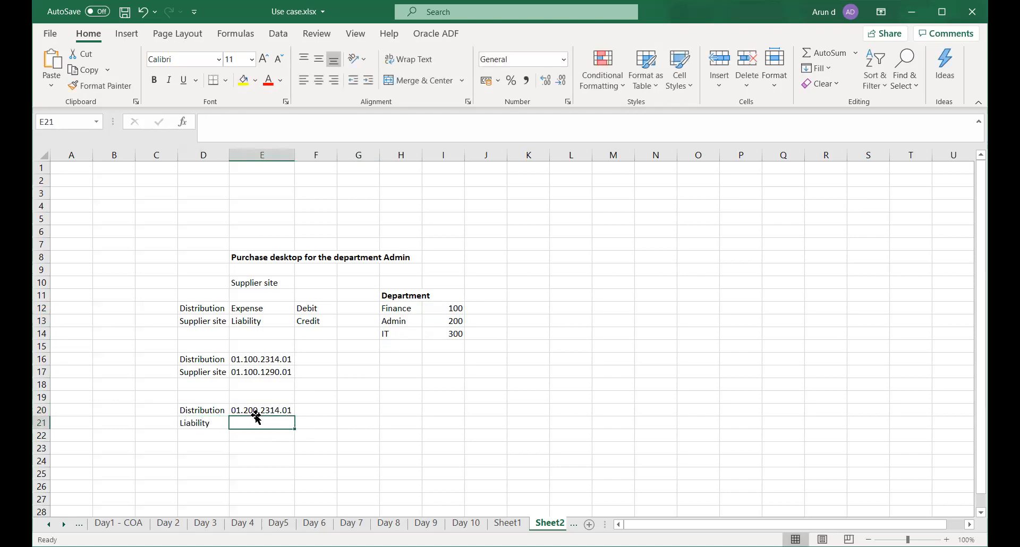
pyautogui.press('Up')
pyautogui.press('Up')
pyautogui.press('Up')
pyautogui.press('Up')
pyautogui.hotkey('ctrl', 'c')
pyautogui.press('Down')
pyautogui.press('Down')
pyautogui.press('Down')
pyautogui.press('Down')
pyautogui.hotkey('ctrl', 'v')
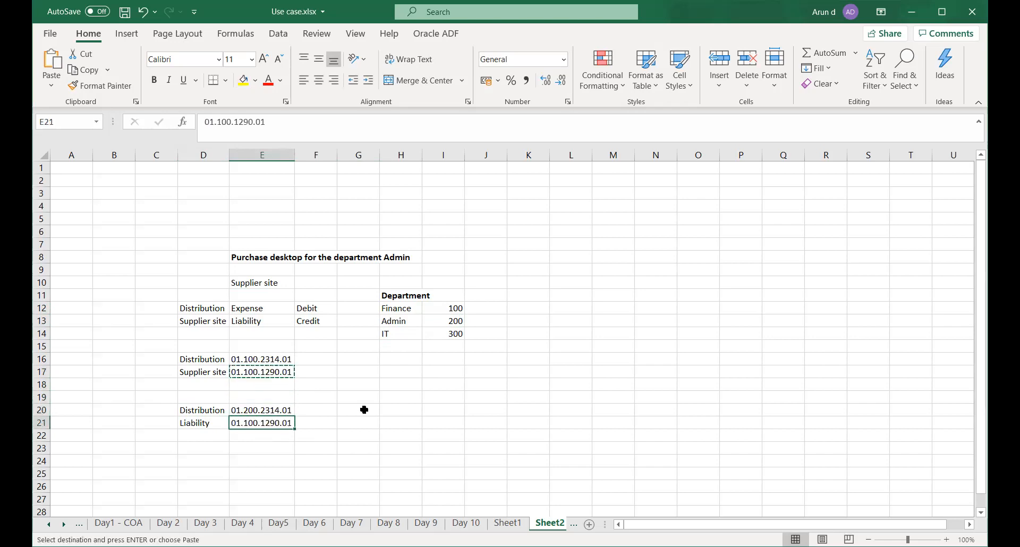
pyautogui.hotkey('ctrl', 's')
# Compare the department segments of the combinations in E20 and E21 with the Finance and Admin codes in I12:I13.
pyautogui.press('Down')
pyautogui.press('Up')
pyautogui.press('Up')
pyautogui.press('Down')
pyautogui.press('Up')
pyautogui.press('Down')
pyautogui.press('Up')
pyautogui.press('Down')
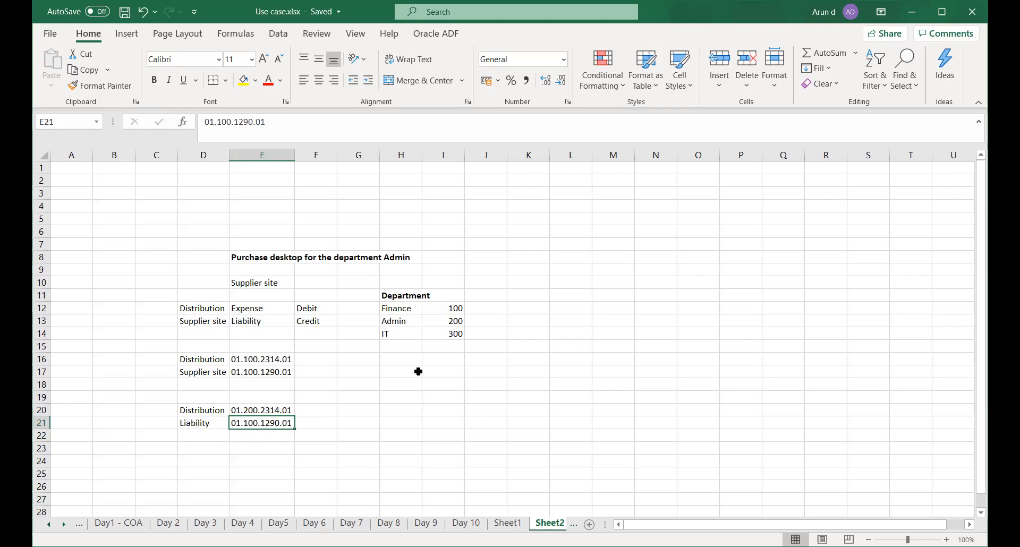
pyautogui.click(437, 321)
pyautogui.click(244, 426)
pyautogui.click(445, 311)
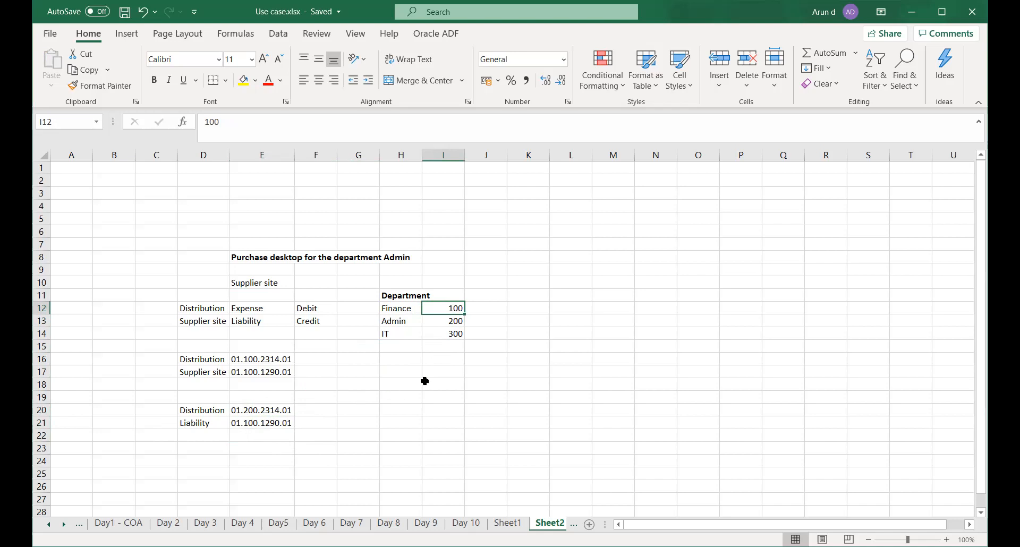
pyautogui.click(439, 324)
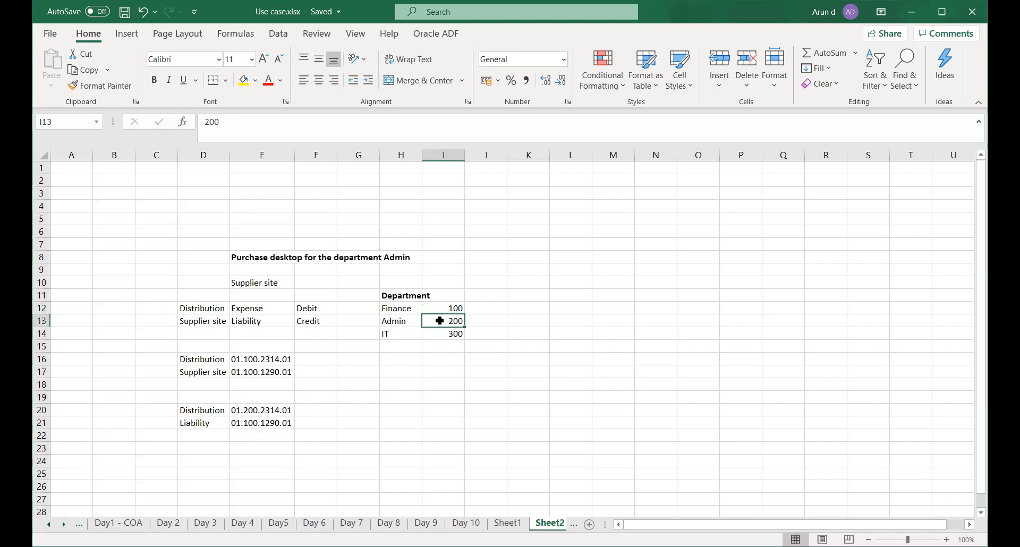
# Copy the distribution and liability combinations from E20:E21 to E24:E25.
pyautogui.click(217, 450)
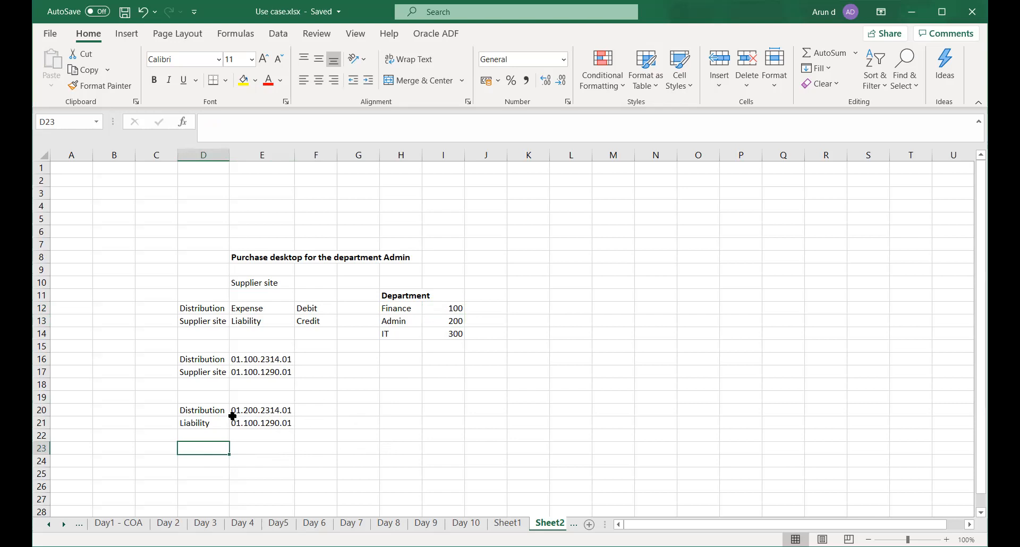
pyautogui.moveTo(233, 411); pyautogui.dragTo(245, 425)
pyautogui.hotkey('ctrl', 'c')
pyautogui.click(248, 459)
pyautogui.hotkey('ctrl', 'v')
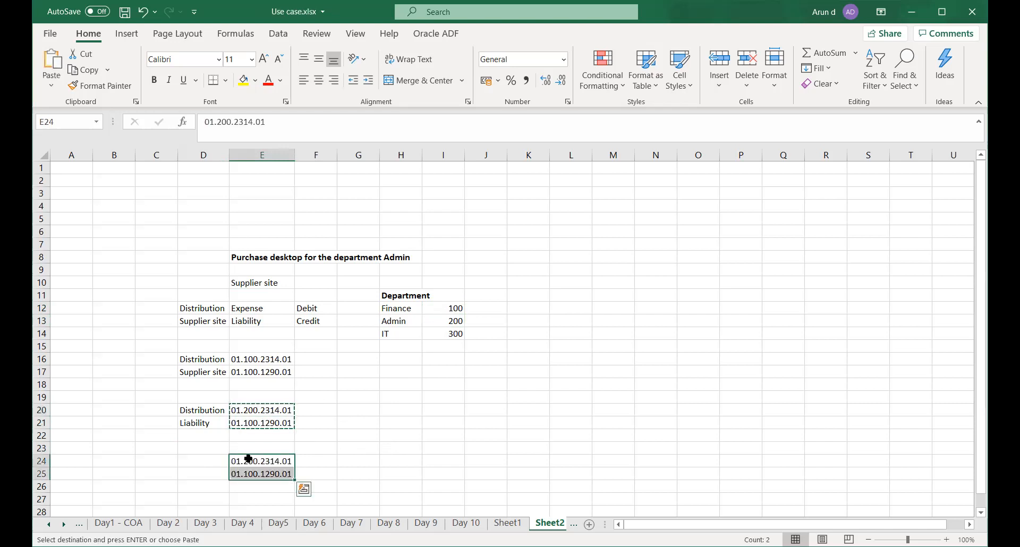
pyautogui.press('Escape')
pyautogui.click(355, 470)
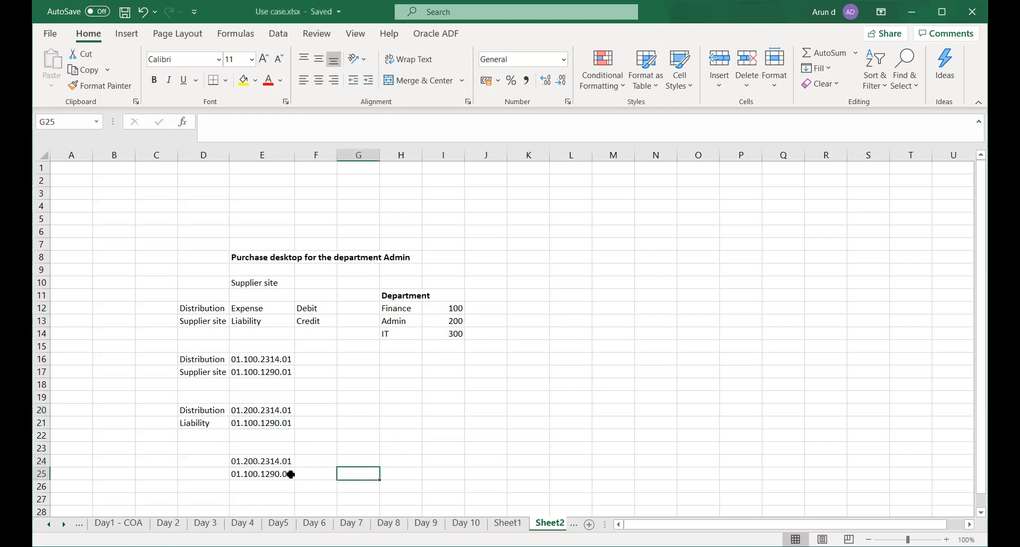
# Change the department segment of the liability combination in E25 to 200, making it 01.200.1290.01.
pyautogui.doubleClick(258, 474)
pyautogui.press('BackSpace')
pyautogui.press('BackSpace')
pyautogui.press('BackSpace')
pyautogui.write('200')
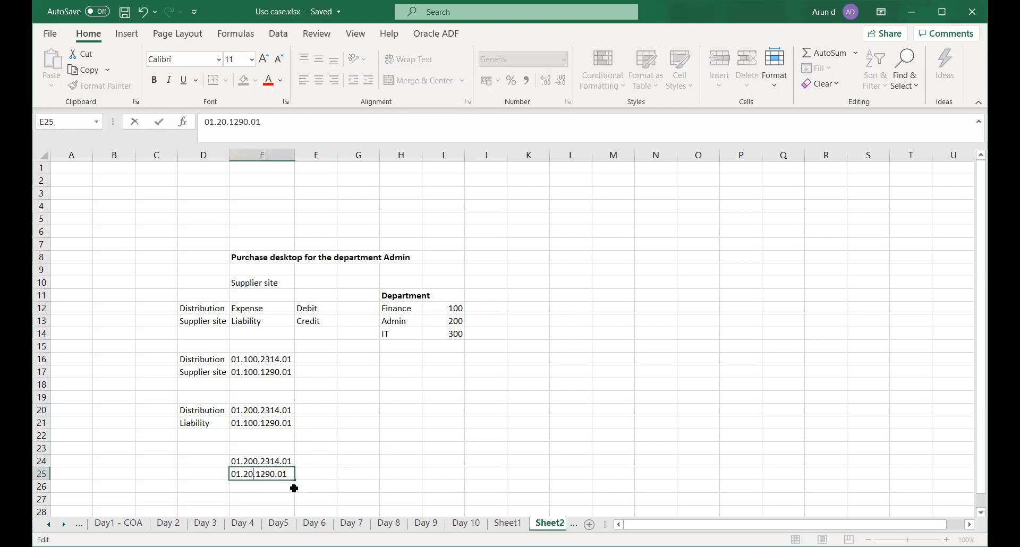
pyautogui.press('Tab')
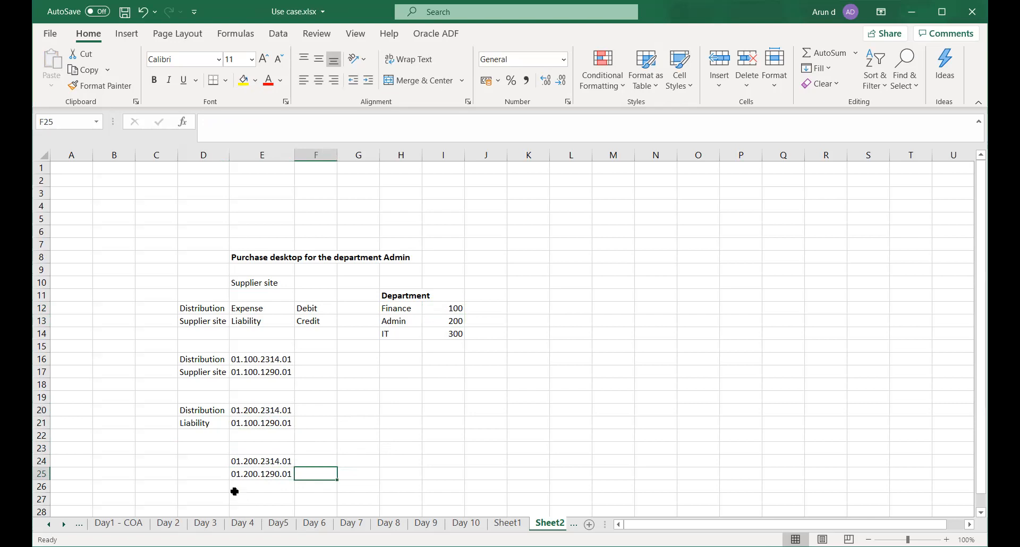
# Label the copied combinations "Distribution" in D24 and "Liability" in D25, and save the workbook.
pyautogui.click(184, 459)
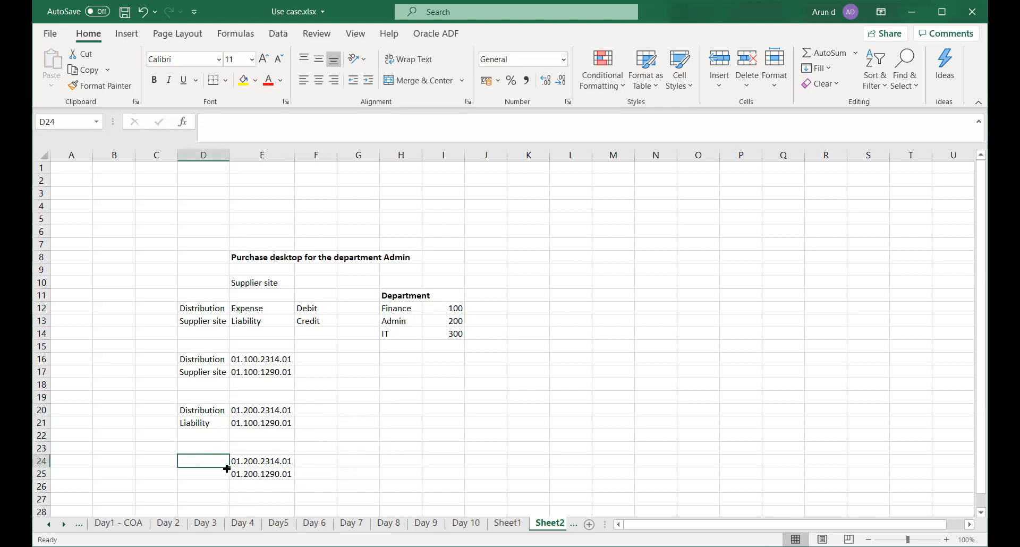
pyautogui.write('Distribution')
pyautogui.press('Right')
pyautogui.press('Left')
pyautogui.press('Down')
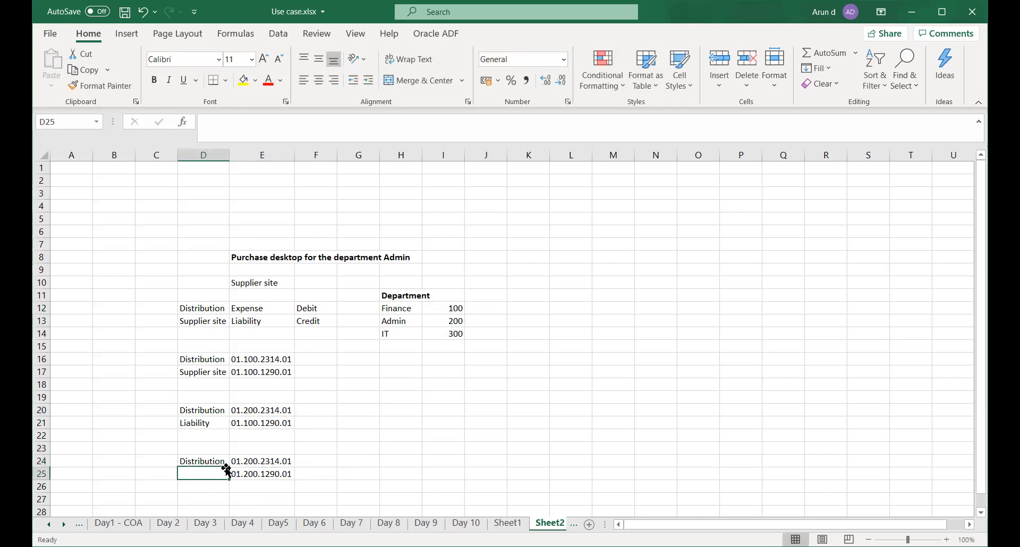
pyautogui.write('Liabik')
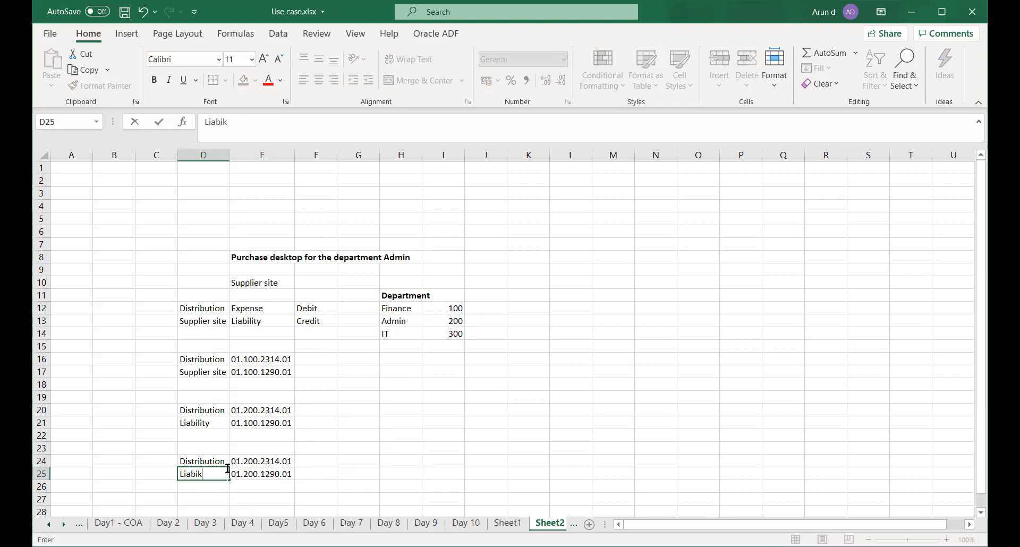
pyautogui.press('BackSpace')
pyautogui.write('lity')
pyautogui.press('Tab')
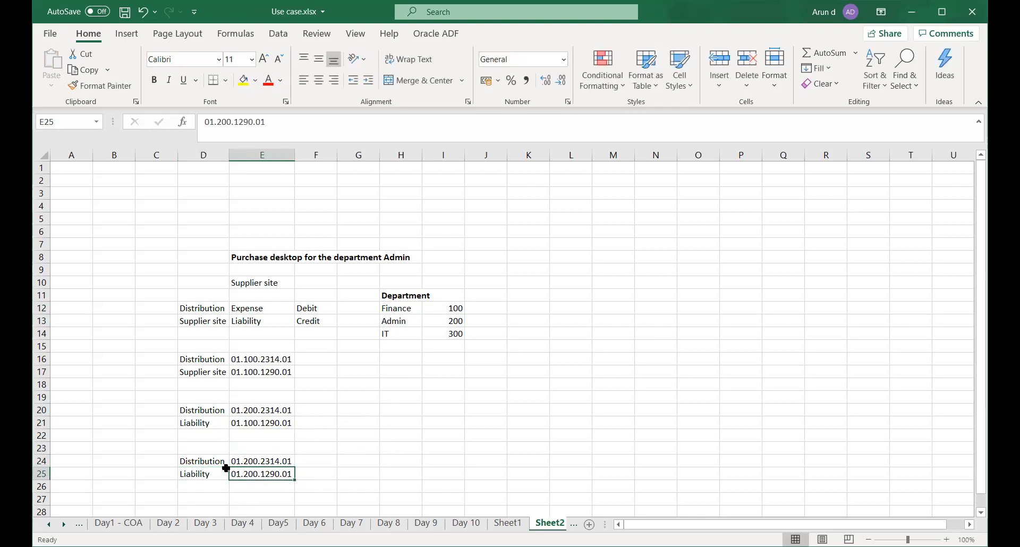
pyautogui.click(387, 448)
pyautogui.hotkey('ctrl', 's')
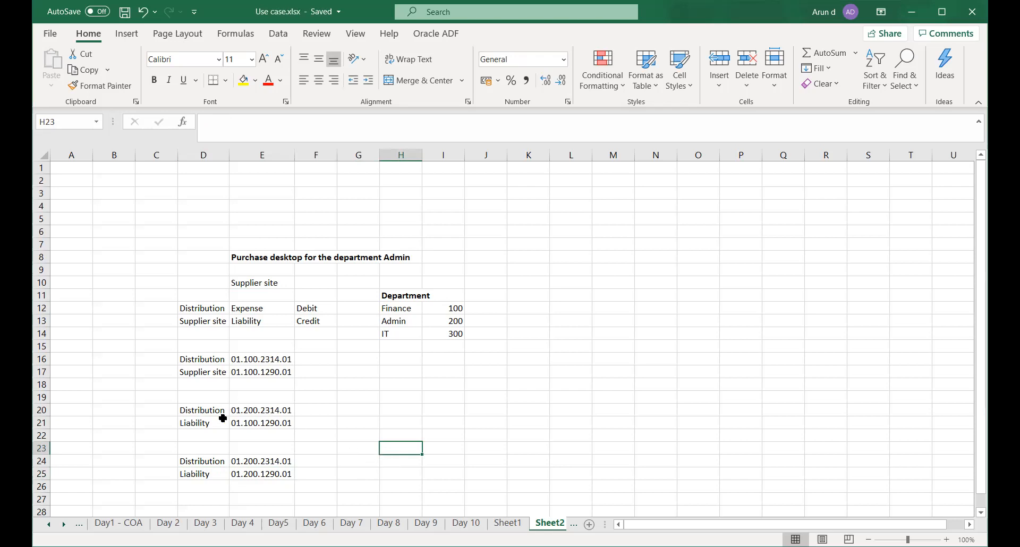
# Review the distribution and liability combinations in D20:E21 against the pair in rows 24 and 25.
pyautogui.moveTo(205, 410); pyautogui.dragTo(253, 424)
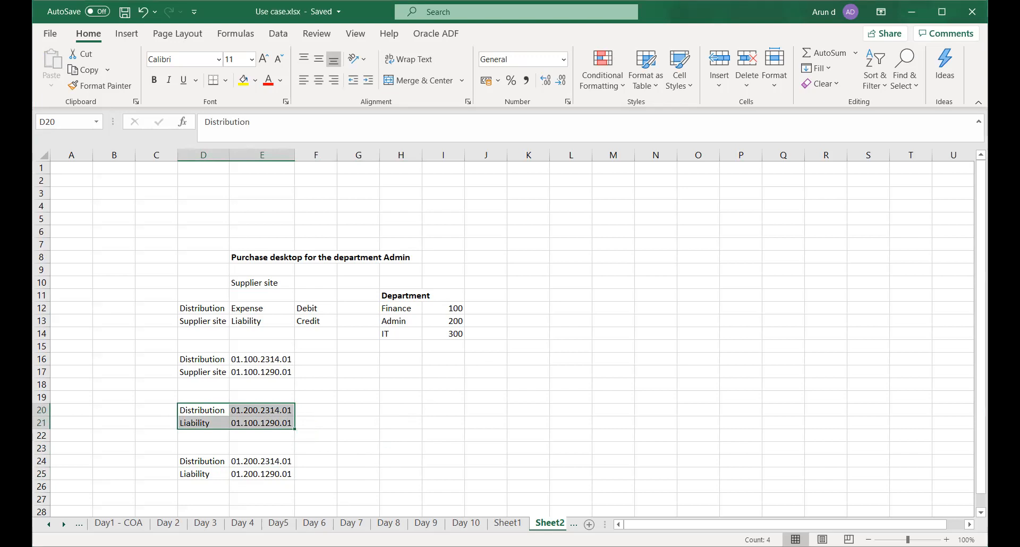
pyautogui.hotkey('alt', 'Tab')
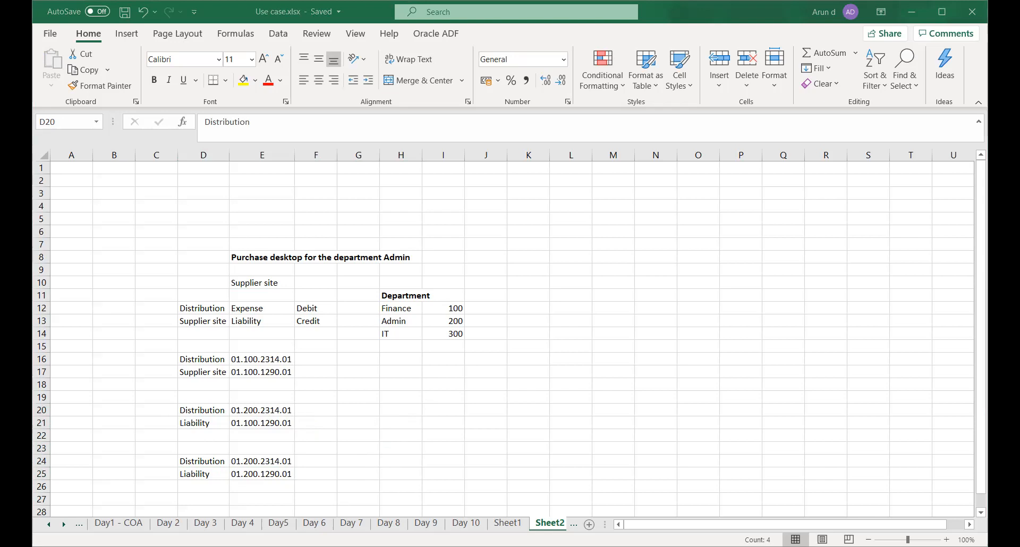
pyautogui.hotkey('alt', 'Tab')
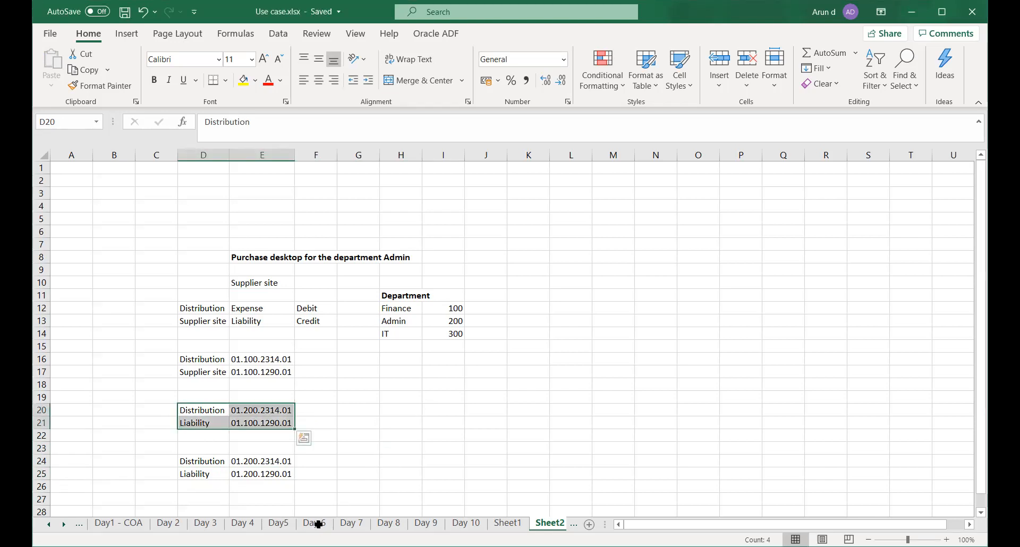
pyautogui.click(268, 445)
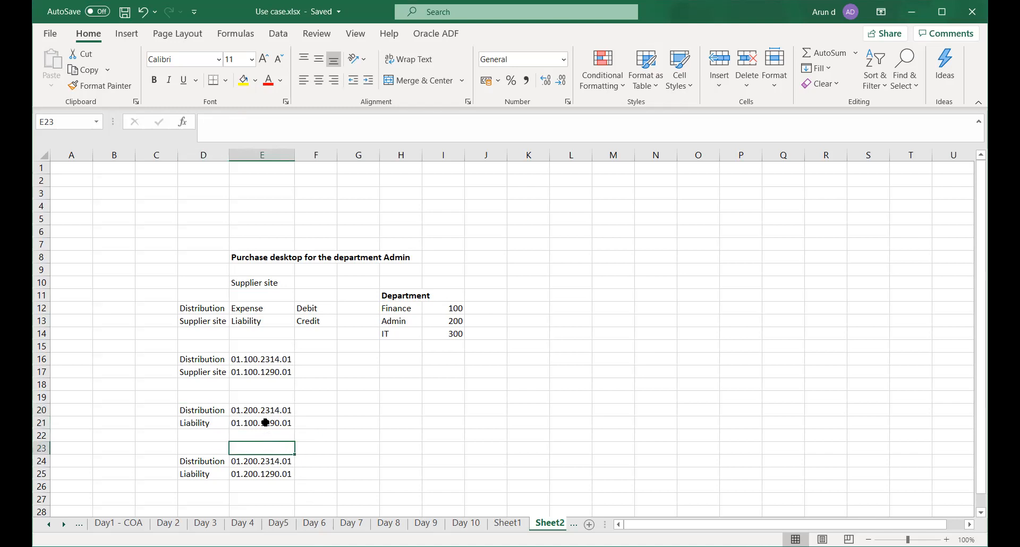
pyautogui.click(193, 412)
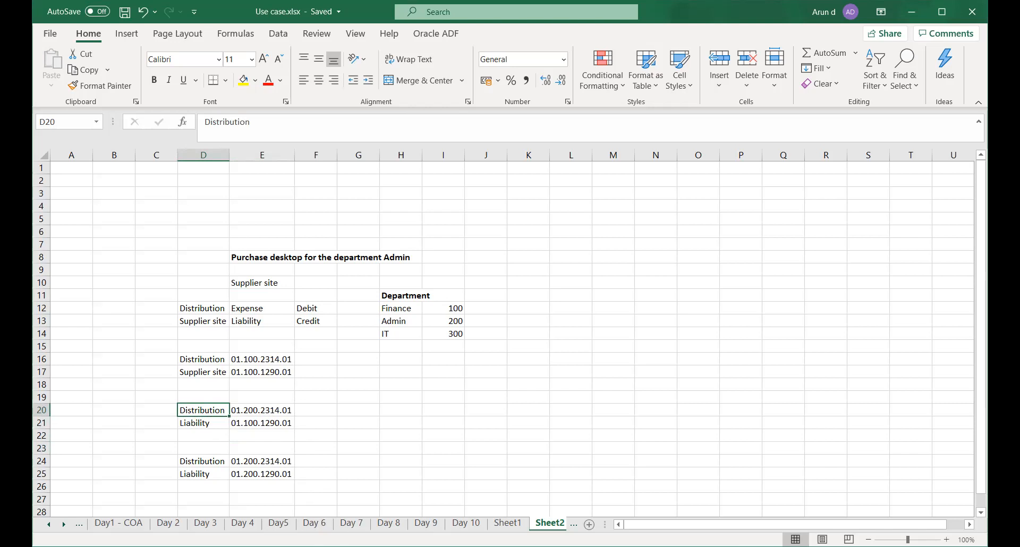
pyautogui.hotkey('alt', 'Tab')
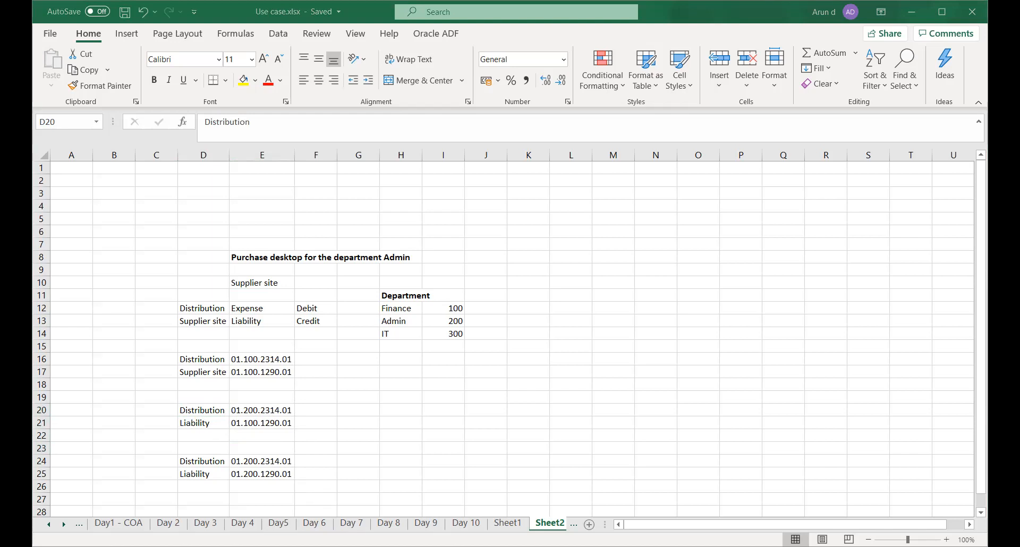
pyautogui.hotkey('alt', 'Tab')
pyautogui.hotkey('alt', 'Tab')
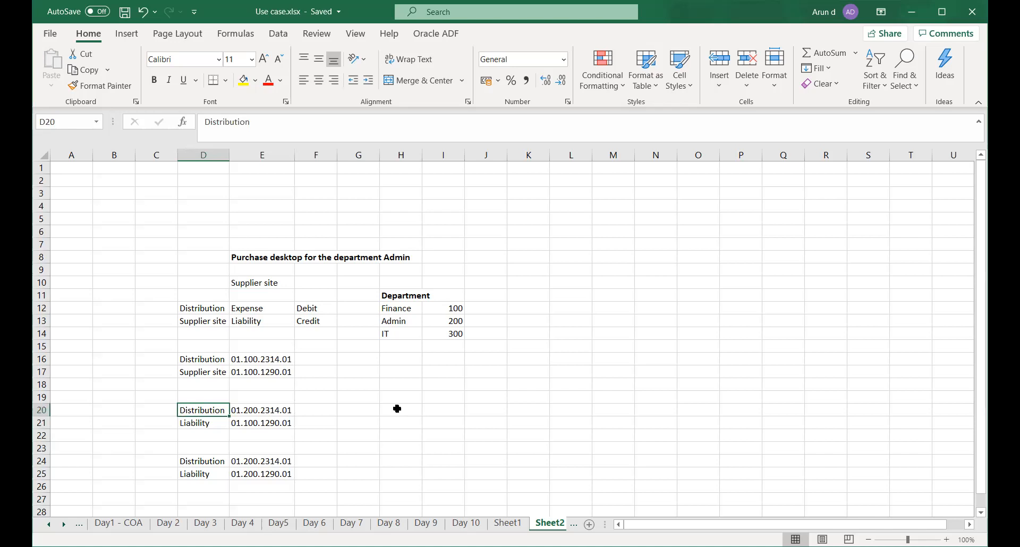
pyautogui.click(427, 421)
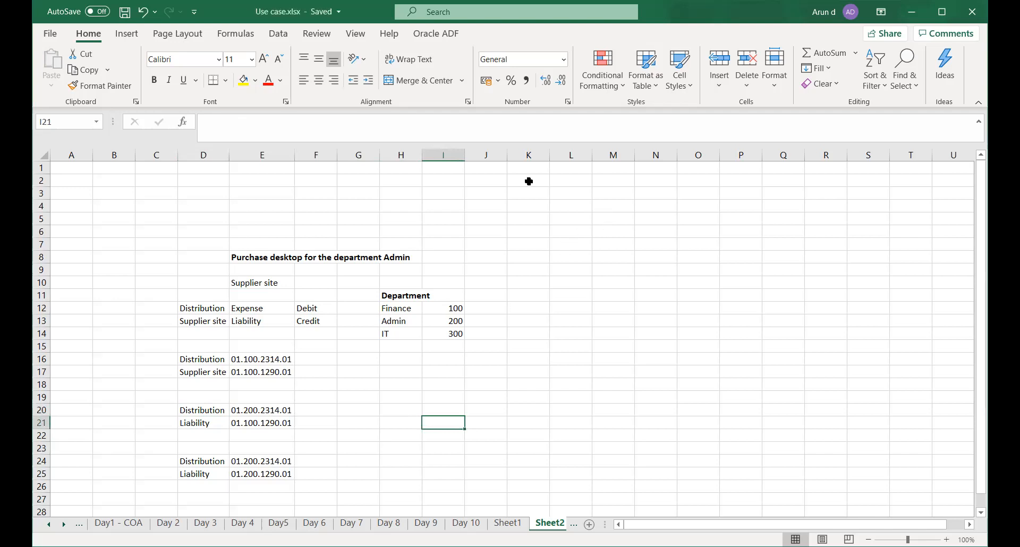
# Switch to the Oracle common options page in Chrome and set Offset Segments to "All segments, except natural account", accepting the change.
pyautogui.click(452, 26)
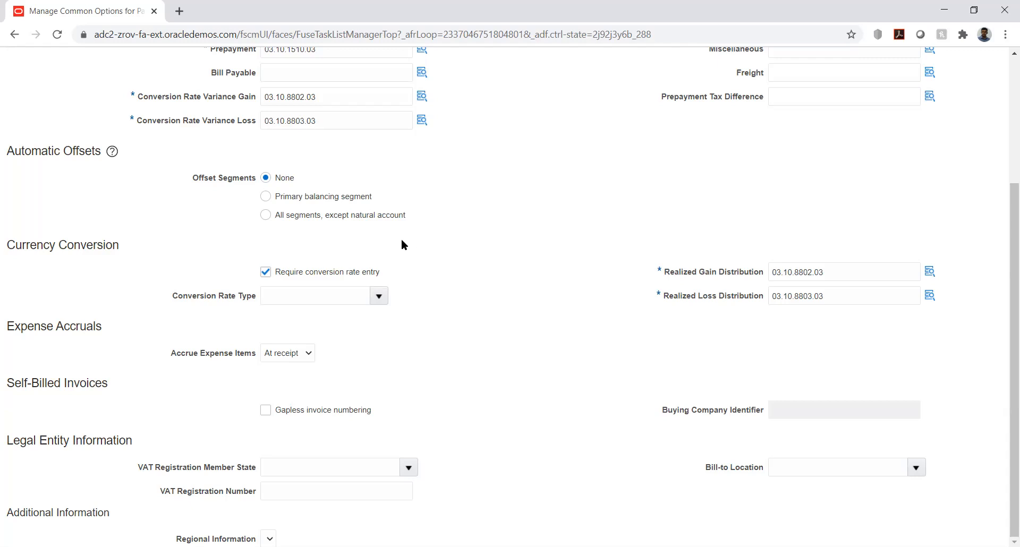
pyautogui.click(266, 215)
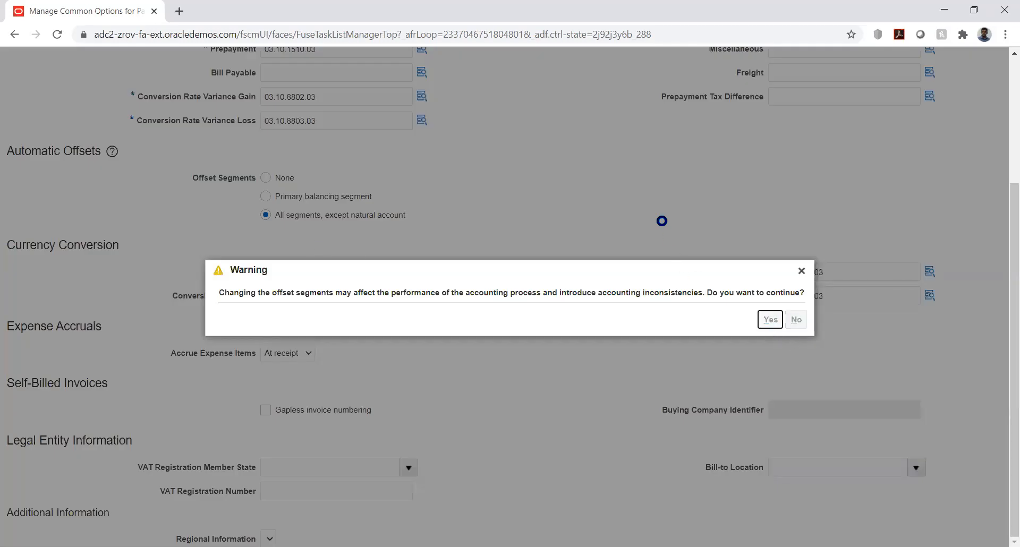
pyautogui.press('Return')
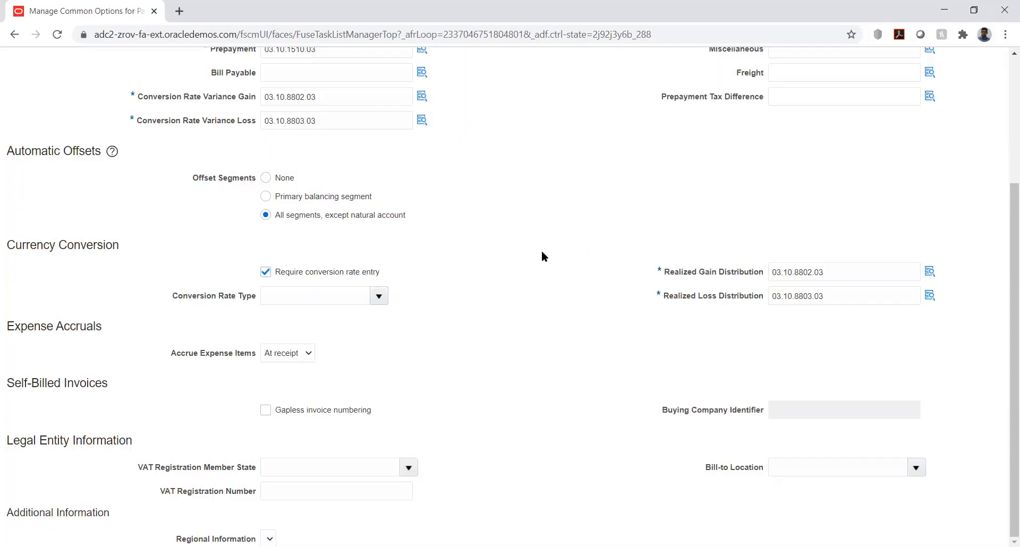
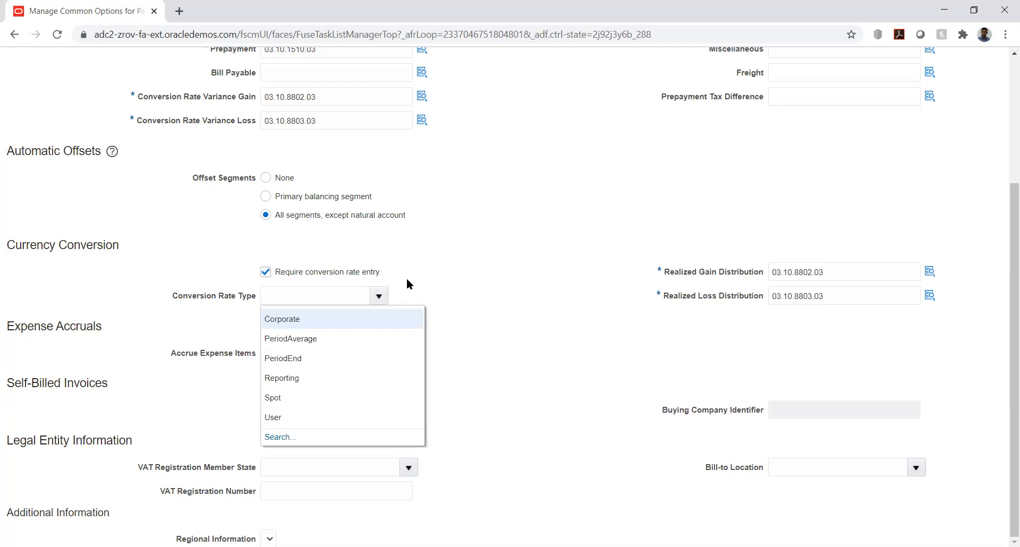
# Set the Conversion Rate Type under Currency Conversion to Corporate.
pyautogui.click(282, 318)
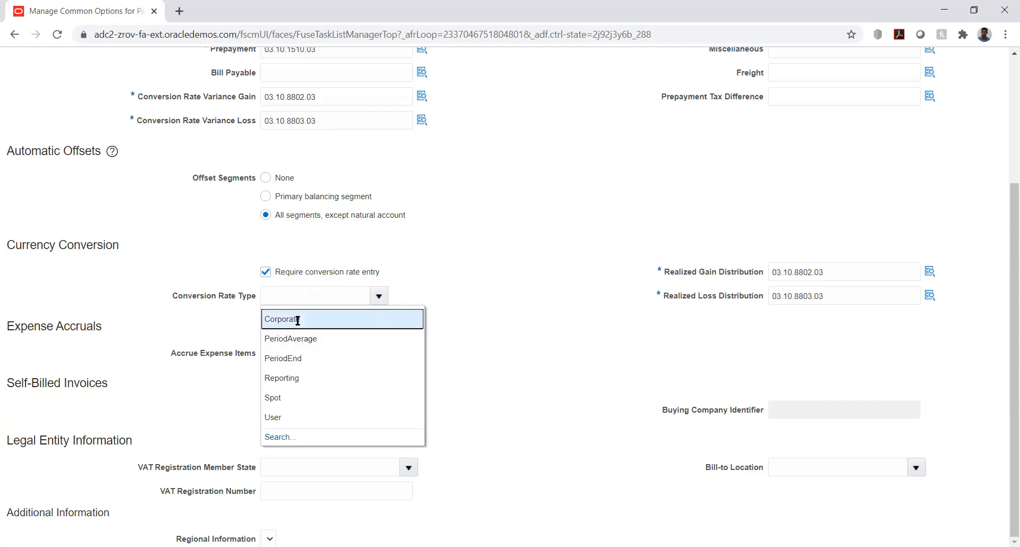
# Open the Accrue Expense Items choices under Expense Accruals.
pyautogui.click(494, 292)
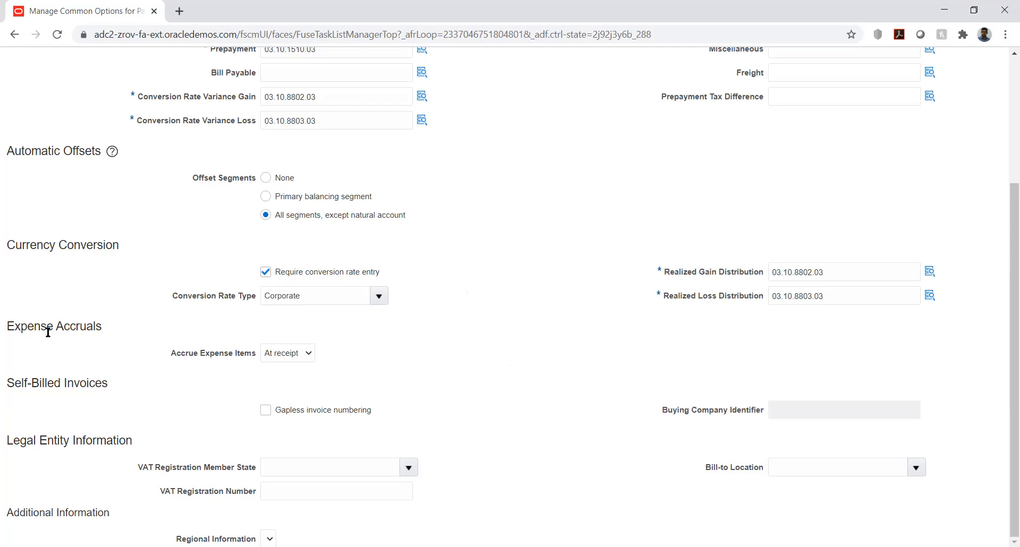
pyautogui.click(285, 357)
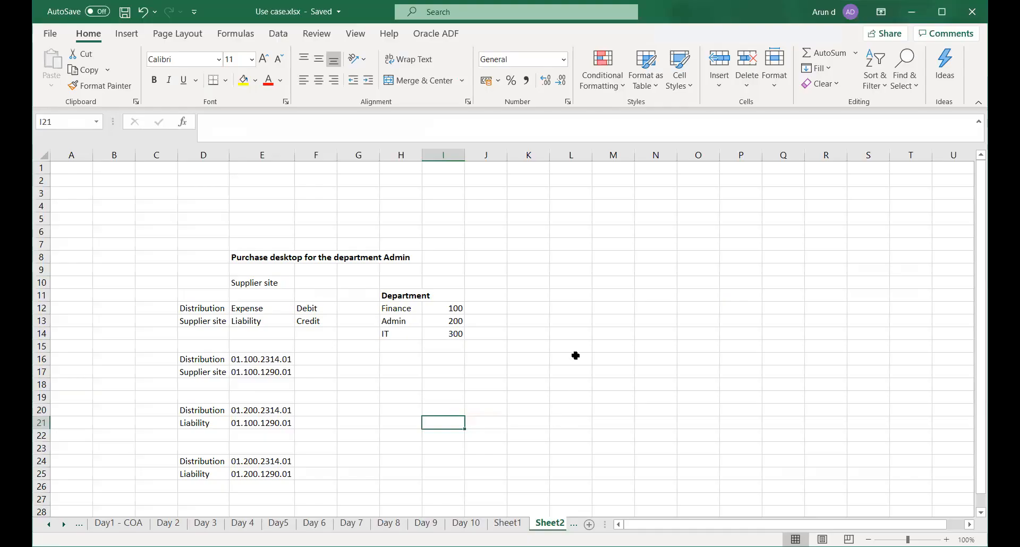
# Switch to Sheet2 of the Excel workbook and enter the purchase order number in M11, prefixed with "PO#".
pyautogui.click(577, 348)
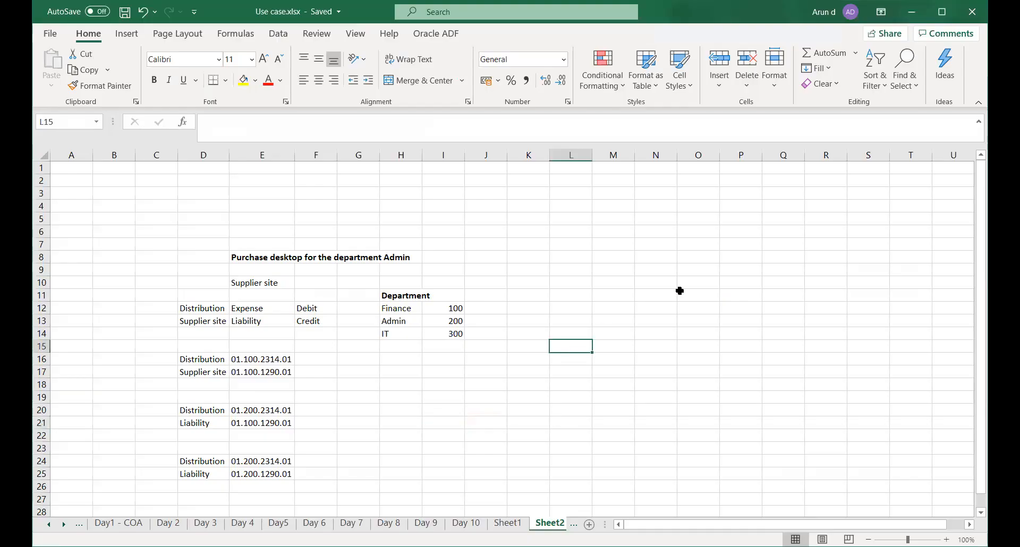
pyautogui.click(628, 298)
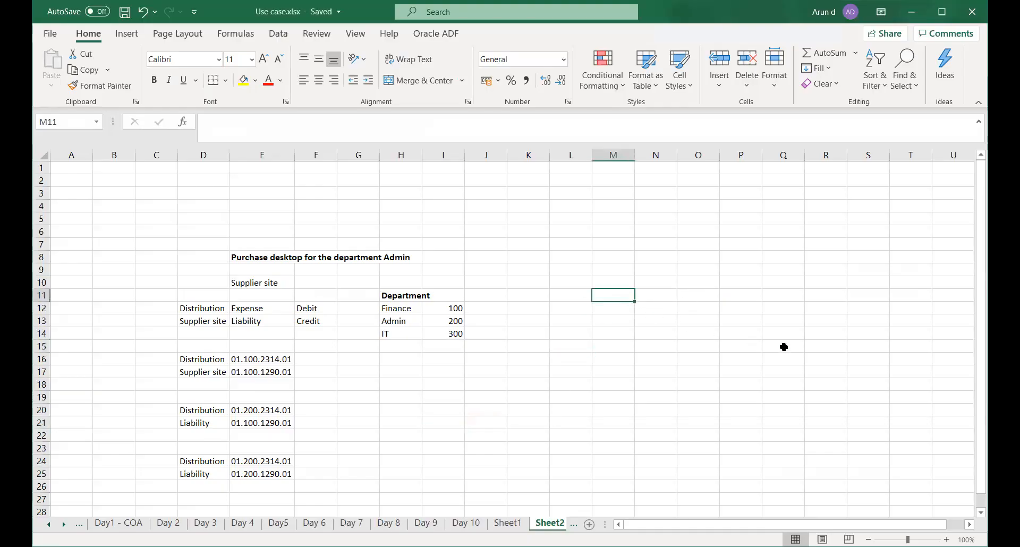
pyautogui.write('PO')
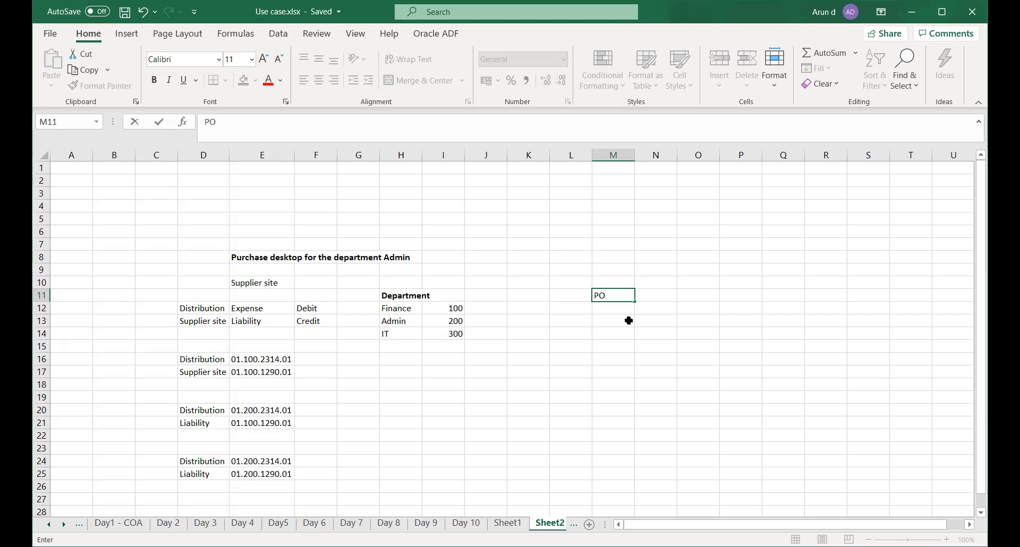
pyautogui.write('# 4590')
pyautogui.press('Tab')
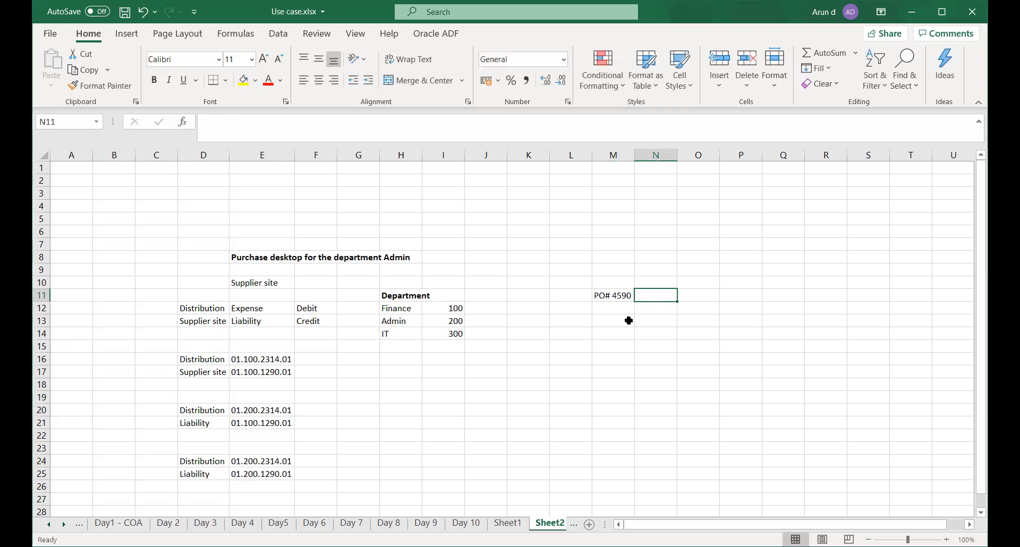
# Enter the order line "Desktop: 50" in M12, directly below the purchase order number.
pyautogui.press('Down')
pyautogui.press('Left')
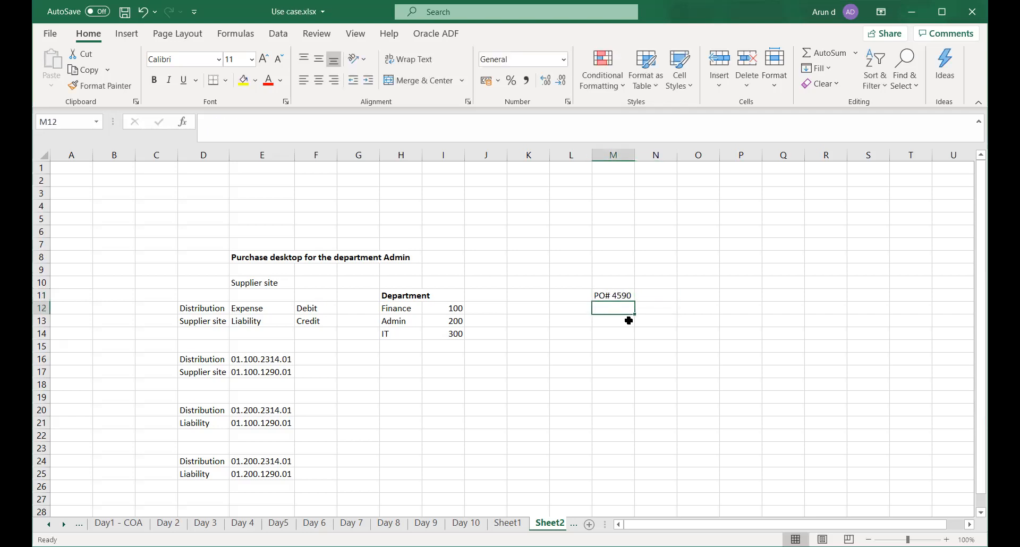
pyautogui.write('Des')
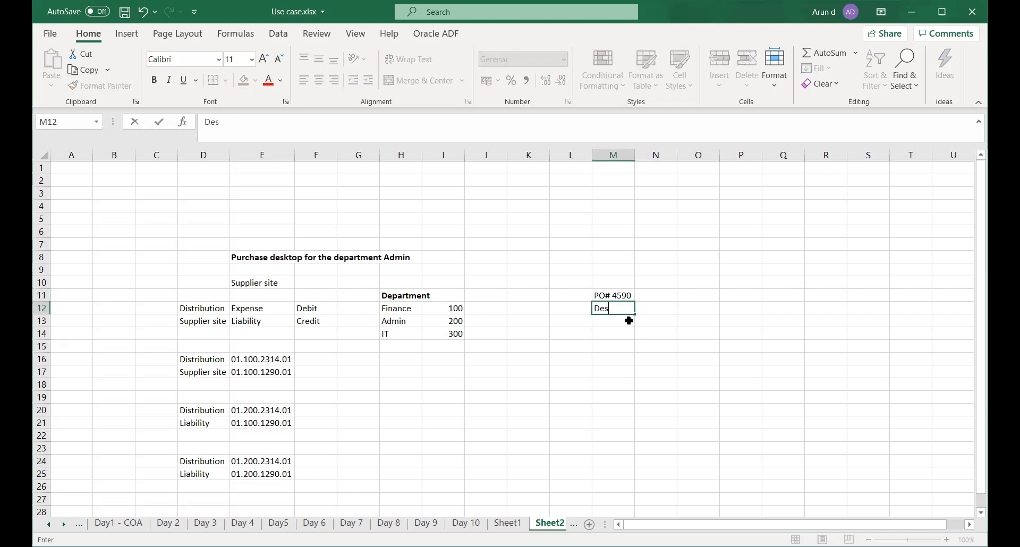
pyautogui.write('ktop: 50')
pyautogui.press('Return')
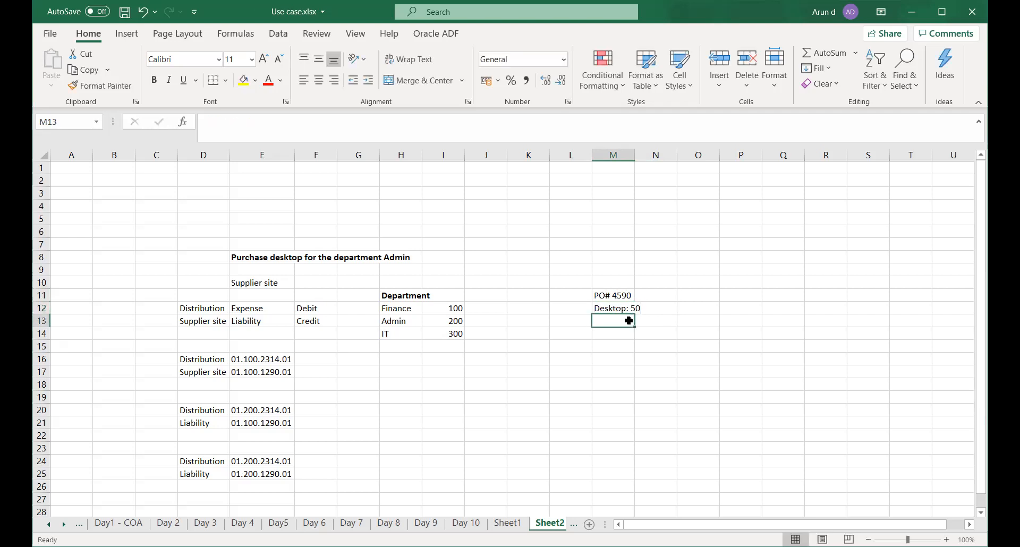
# Enter "Need by date: 29-Oct-2020" in M13 and the label "PO Date:" in M14.
pyautogui.write('Need ')
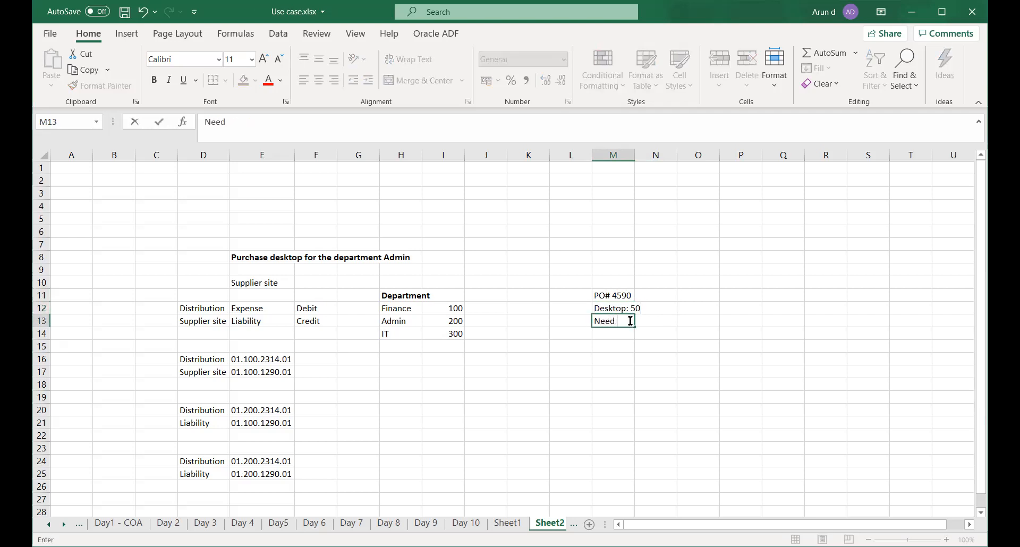
pyautogui.write('by date: 29-Oct-2020')
pyautogui.press('Return')
pyautogui.write('PO Date:')
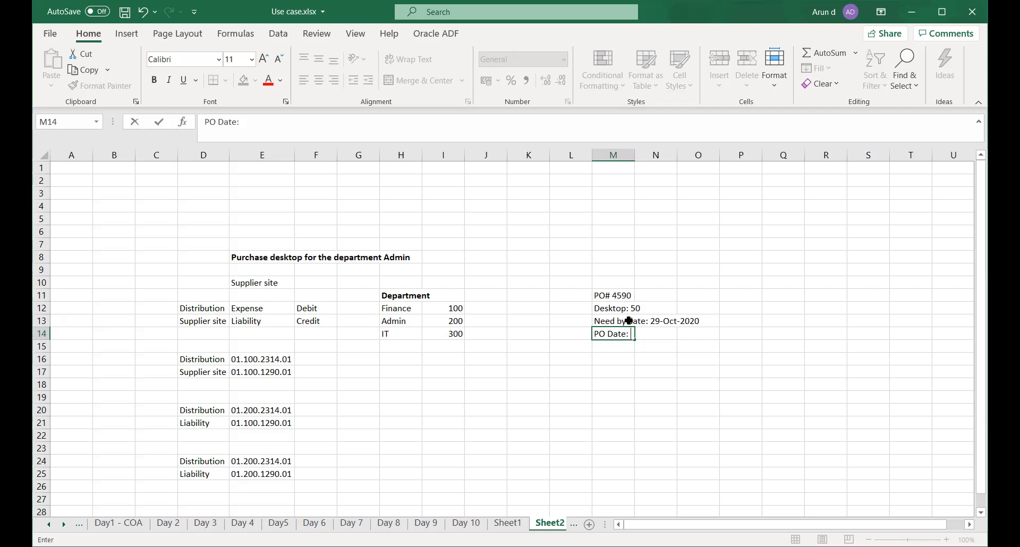
# Complete the PO Date entry in cell M14 with 10-Oct-2020.
pyautogui.write(' 10-Oct-2020')
pyautogui.press('Return')
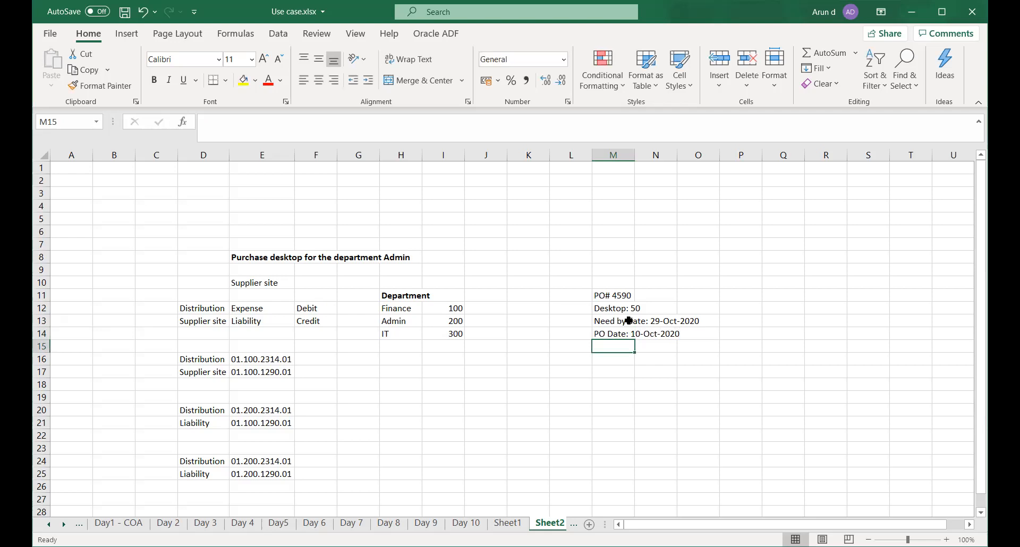
pyautogui.click(619, 382)
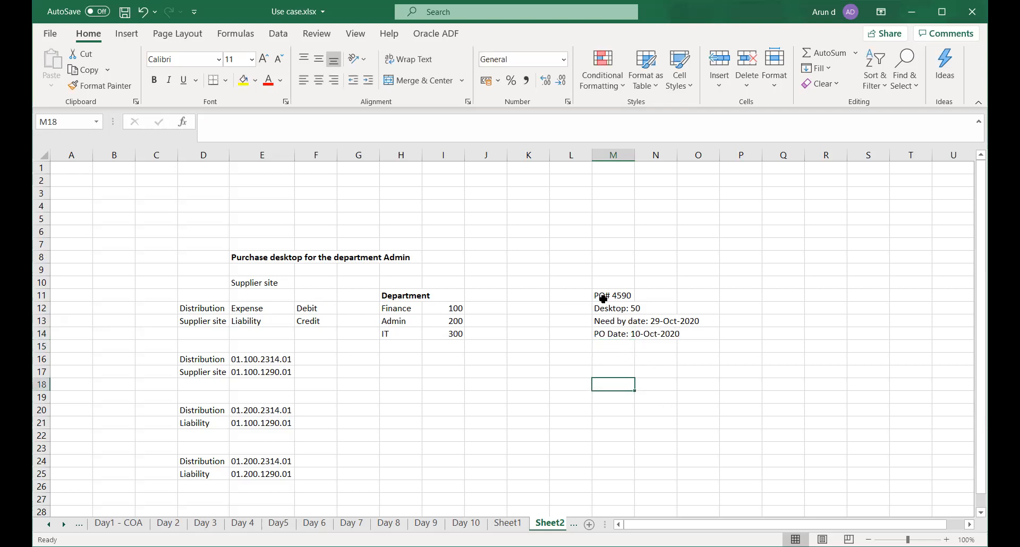
pyautogui.moveTo(602, 296); pyautogui.dragTo(611, 332)
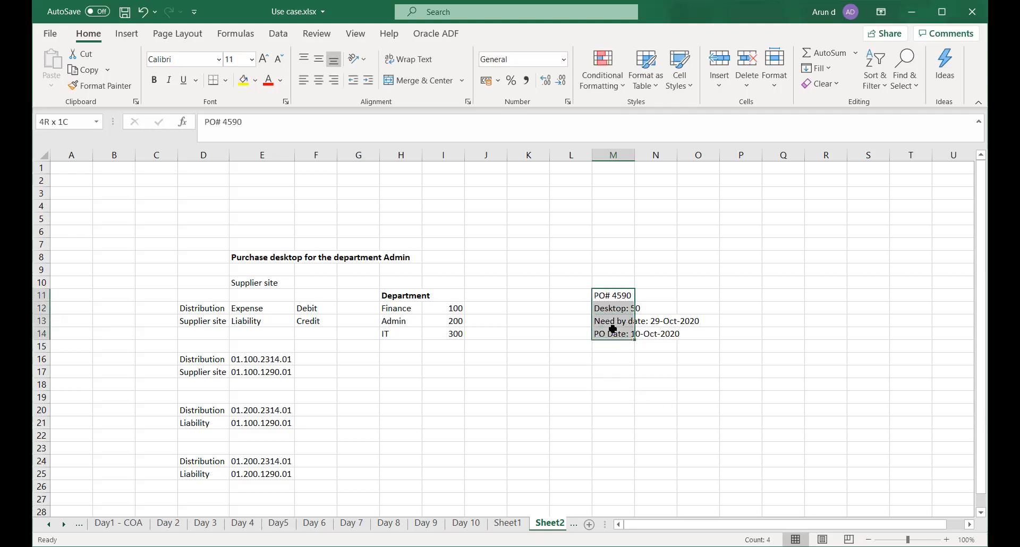
pyautogui.click(628, 384)
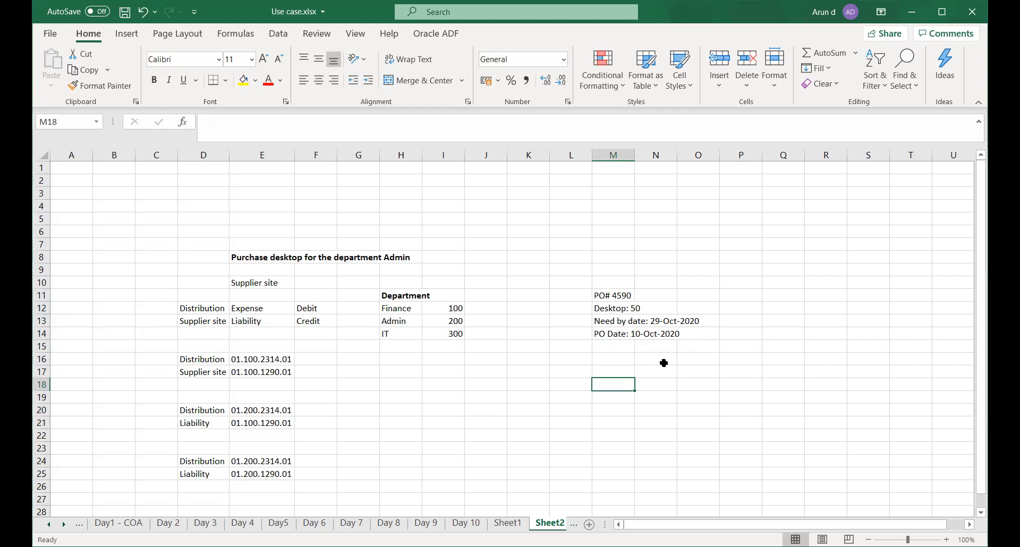
pyautogui.click(611, 361)
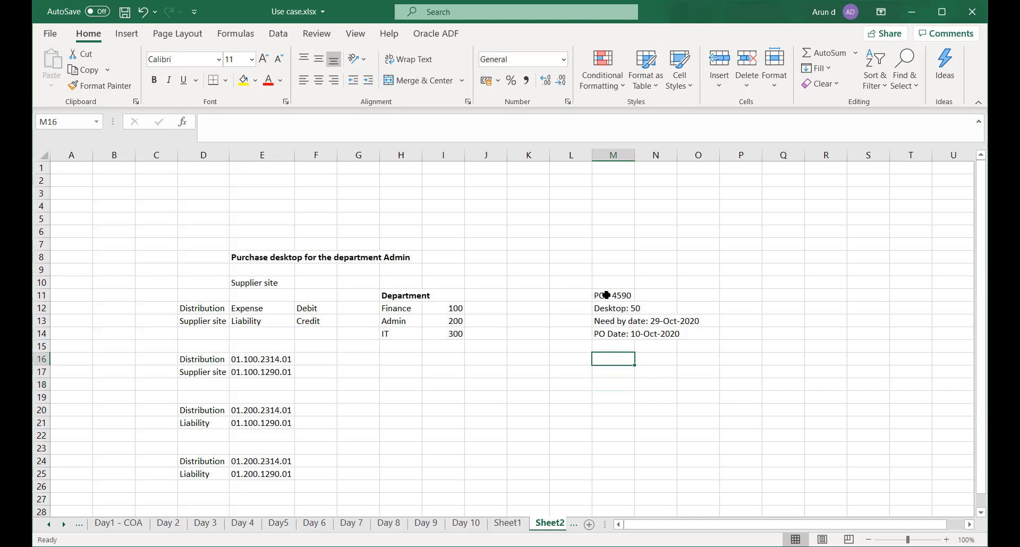
pyautogui.click(572, 297)
pyautogui.write('Buyer')
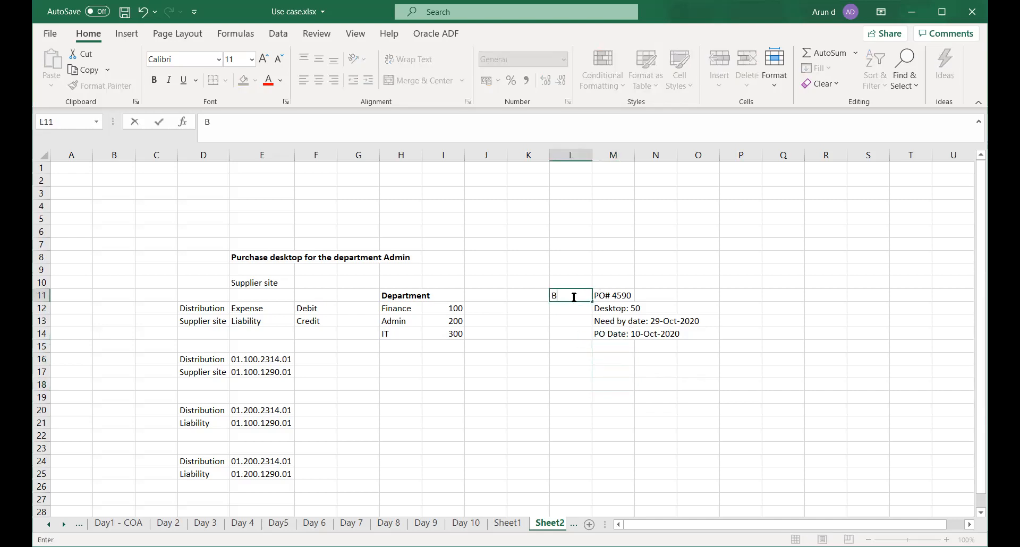
pyautogui.press('Return')
# Enter the role label "Procurement Agent" in L11 beside the purchase order details and save the workbook.
pyautogui.click(572, 297)
pyautogui.write('Procurement Agent')
pyautogui.press('Return')
pyautogui.press('Down')
pyautogui.press('Down')
pyautogui.press('Down')
pyautogui.press('Down')
pyautogui.hotkey('ctrl', 's')
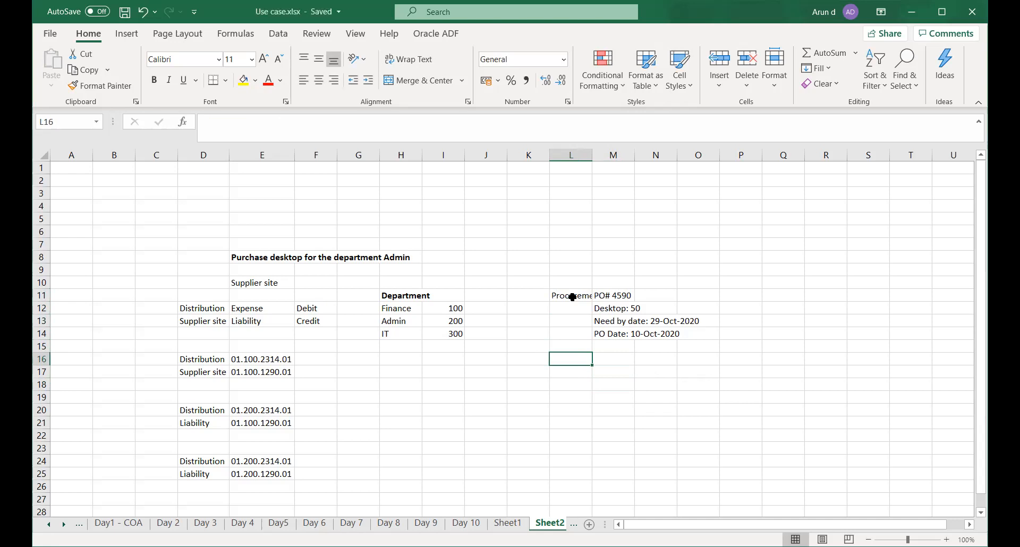
# Enter the role label "Goods Receiver" in L16 and fit column L's width to its contents.
pyautogui.write('R')
pyautogui.press('BackSpace')
pyautogui.write('Goods Receiver')
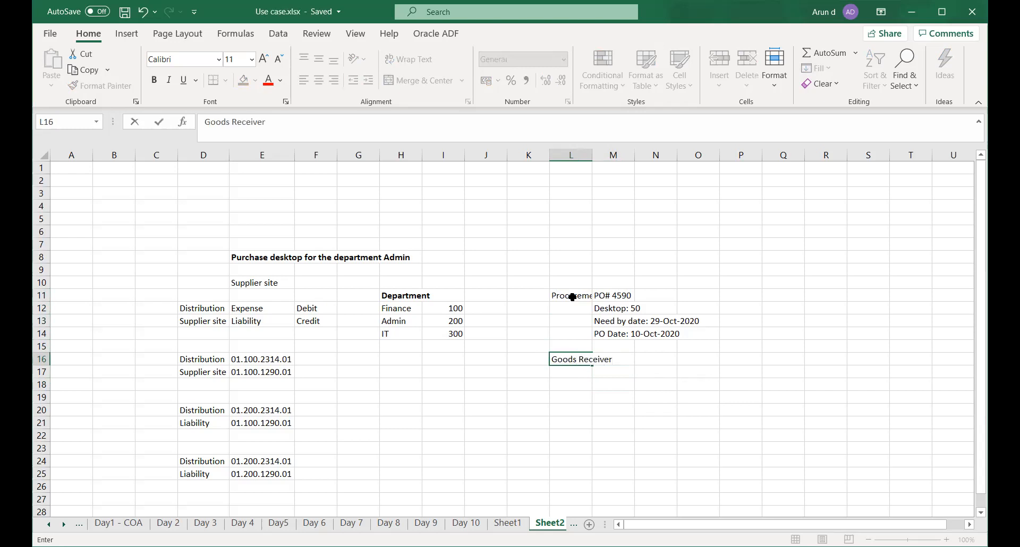
pyautogui.press('Tab')
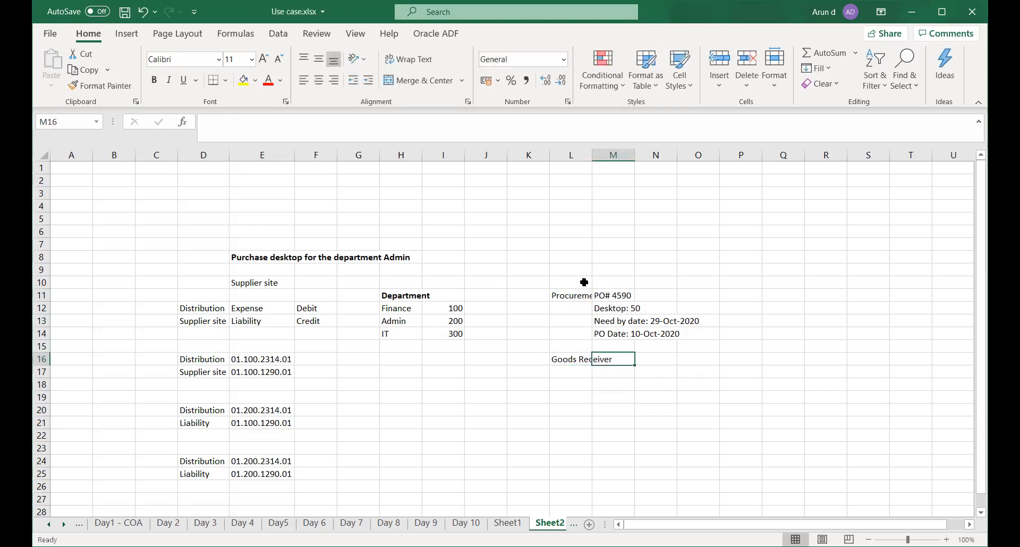
pyautogui.doubleClick(591, 156)
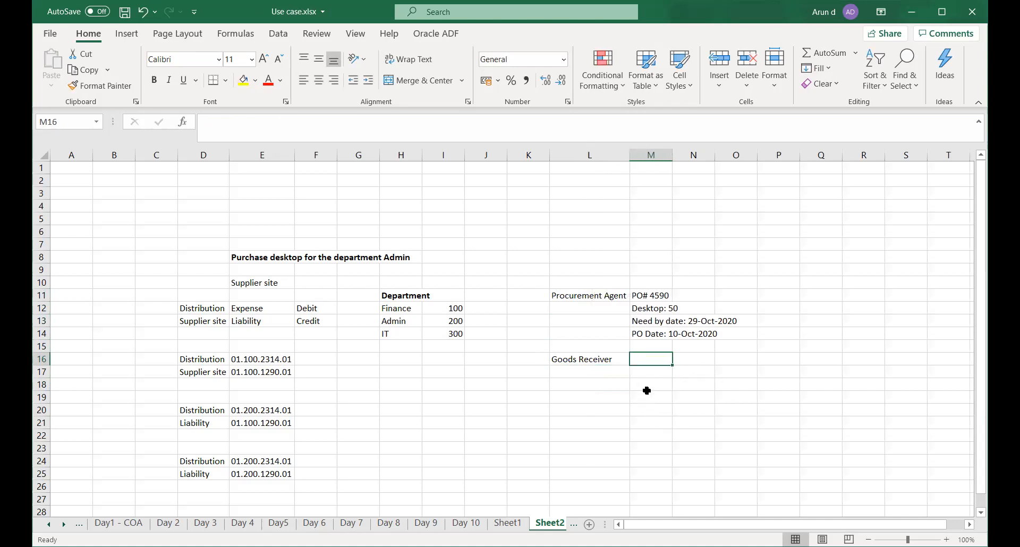
# Enter "Receipt # 7810" in M16 beside Goods Receiver and "Receipt date: 29-Oct-2020" in M17.
pyautogui.write('Receipt')
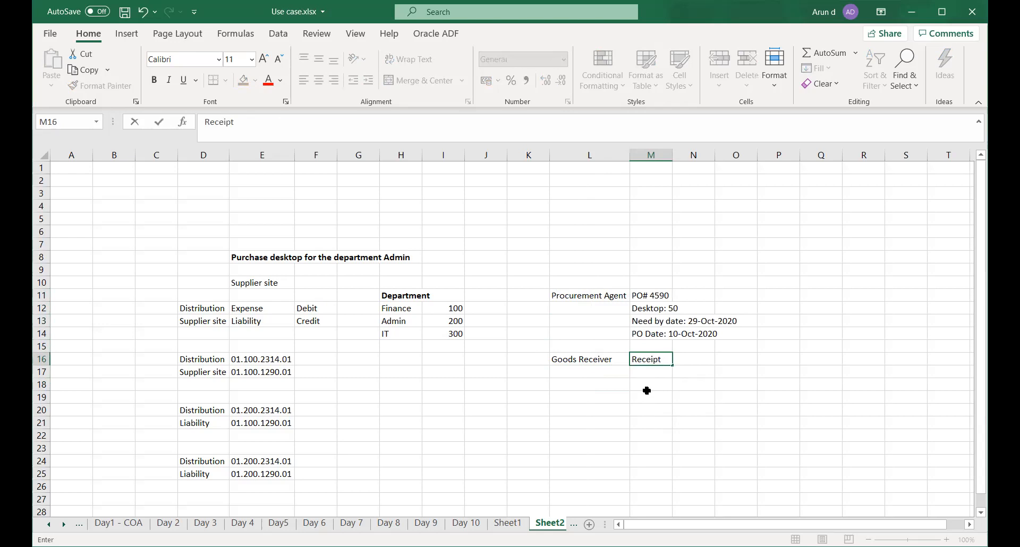
pyautogui.write(' # 7810')
pyautogui.press('Return')
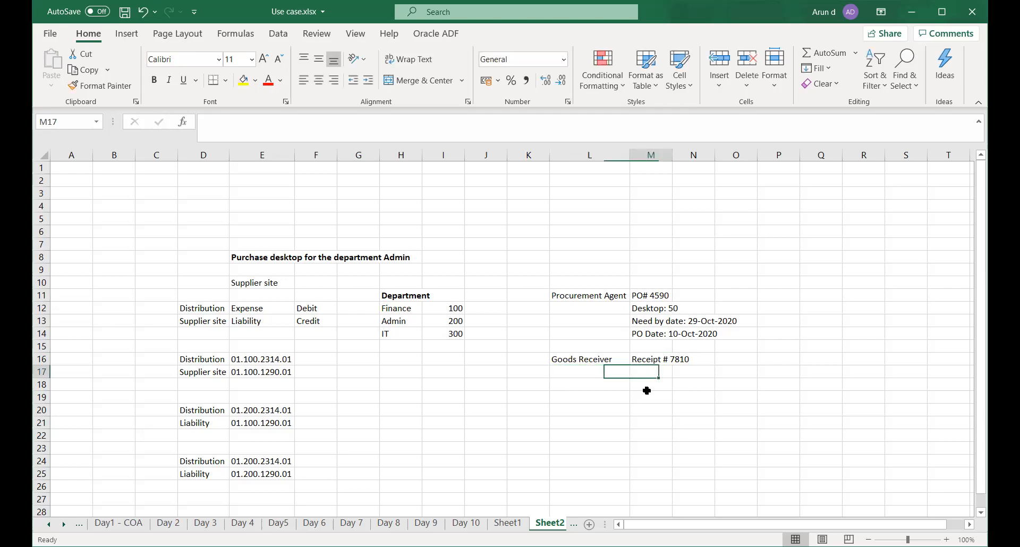
pyautogui.write('Receipt ')
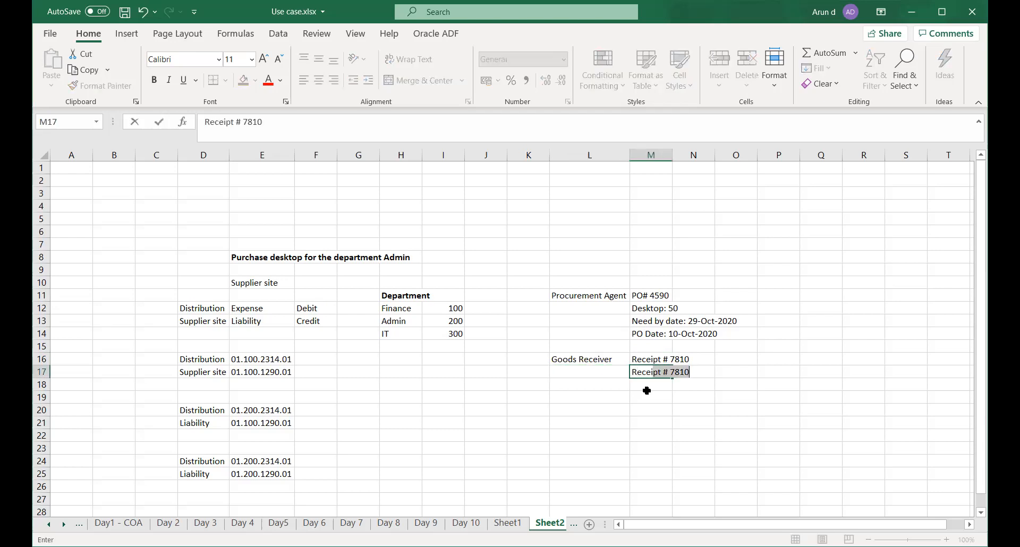
pyautogui.write('date:')
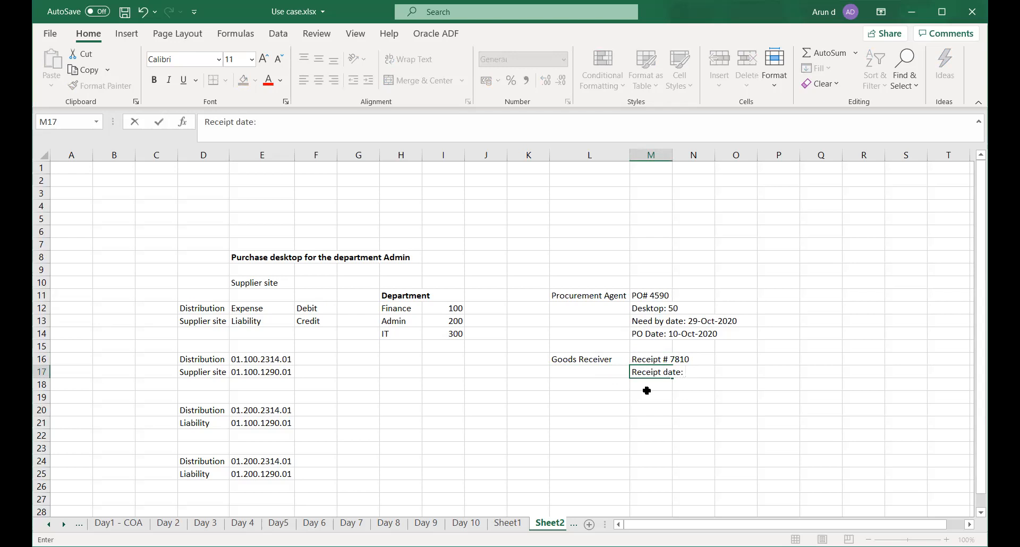
pyautogui.write(' 29-Oct-2020')
pyautogui.press('Return')
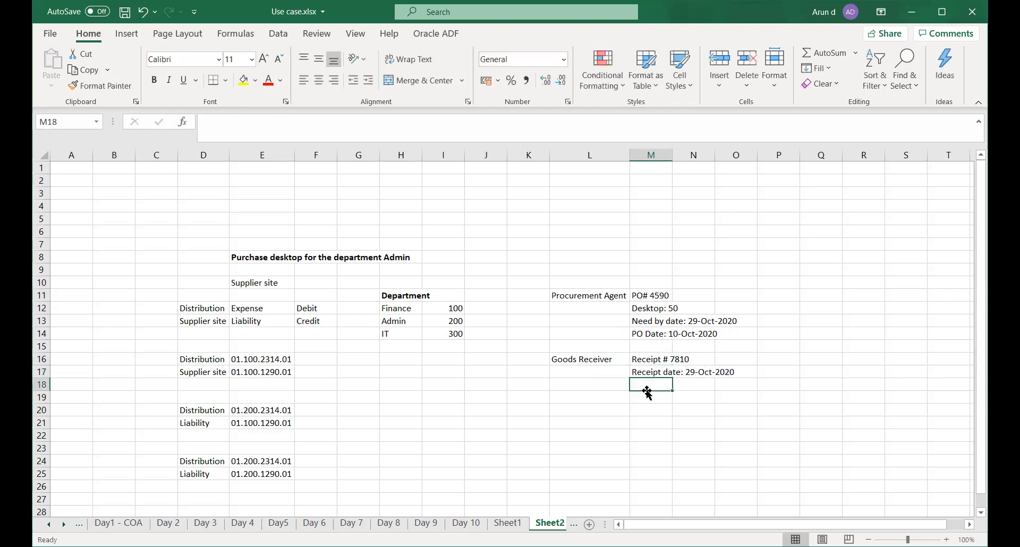
# Enter "Qty received: 40" in M18 under the receipt date and save the workbook.
pyautogui.write('Q')
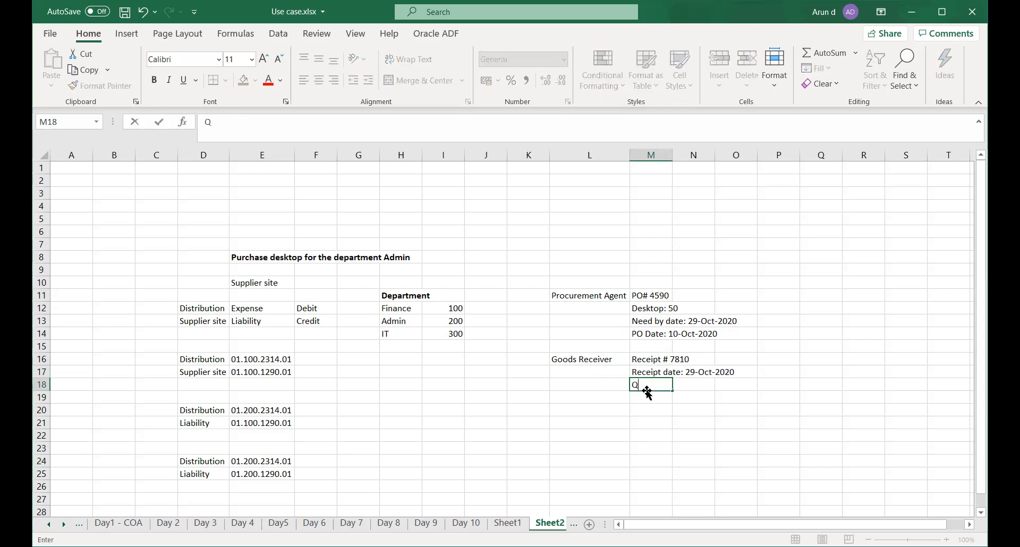
pyautogui.write('ty received: 40')
pyautogui.press('Return')
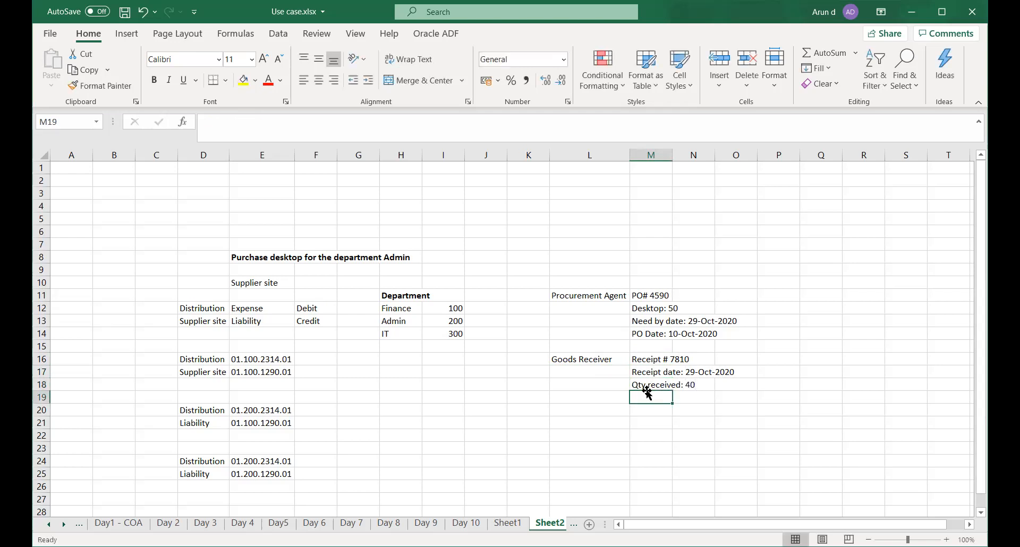
pyautogui.press('Down')
pyautogui.press('Left')
pyautogui.press('Left')
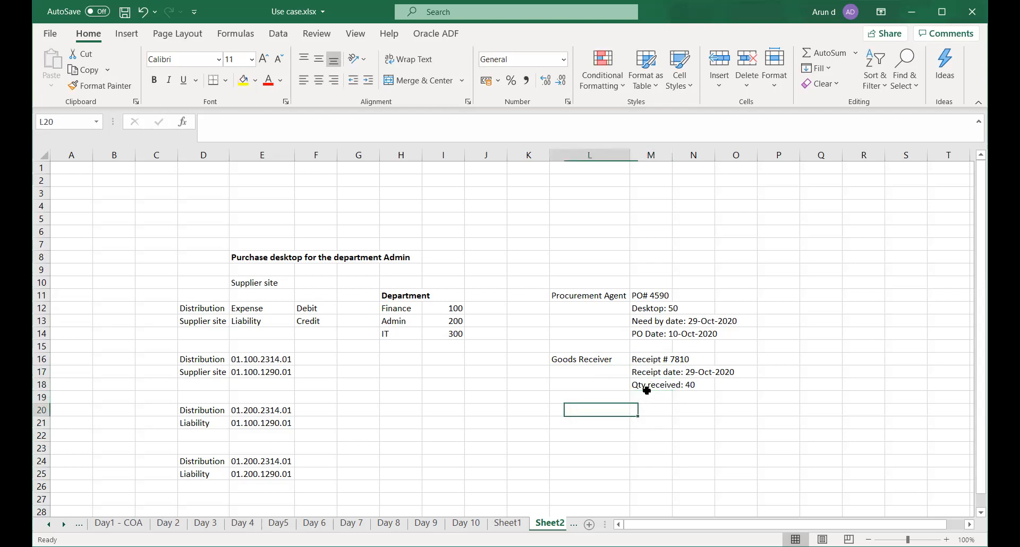
pyautogui.press('Right')
pyautogui.hotkey('ctrl', 's')
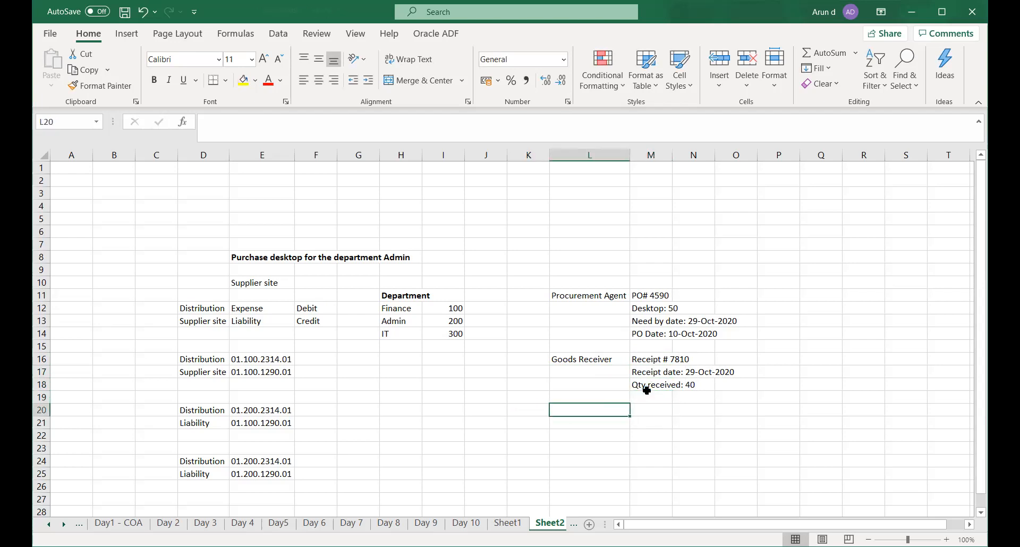
# Enter the role label "Invoice preparer" in L20 and "Invoice # 6109" beside it in M20.
pyautogui.write('I')
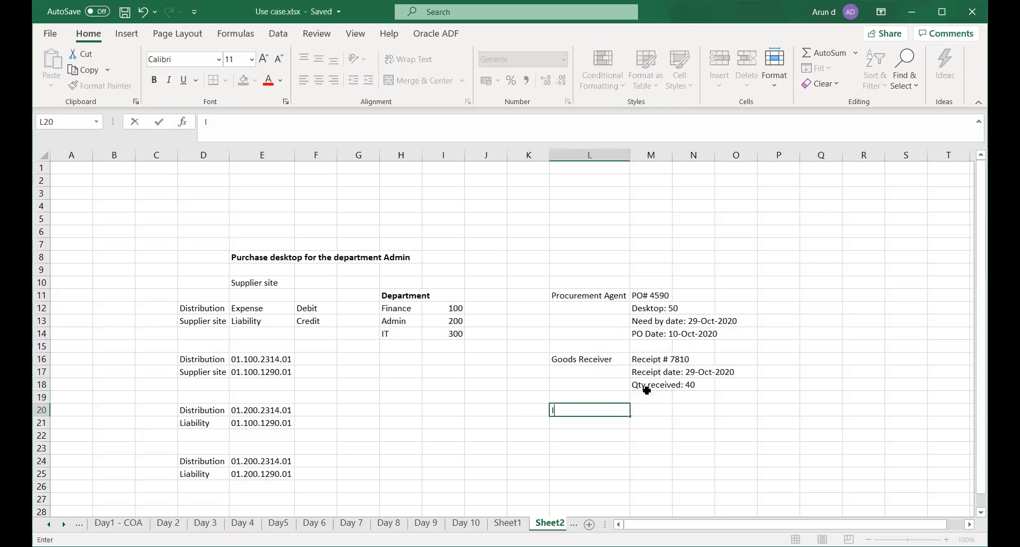
pyautogui.write('nvoice preparer')
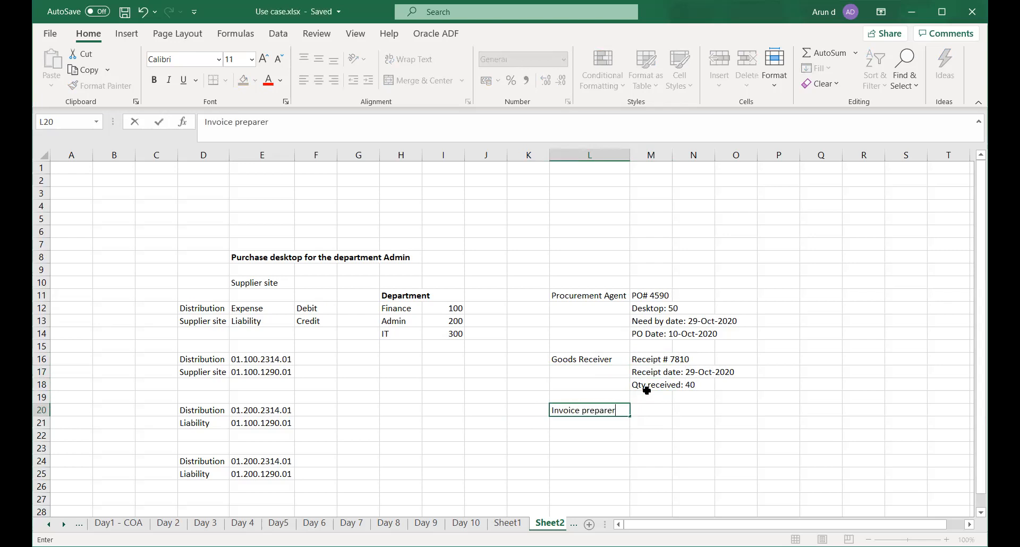
pyautogui.press('Tab')
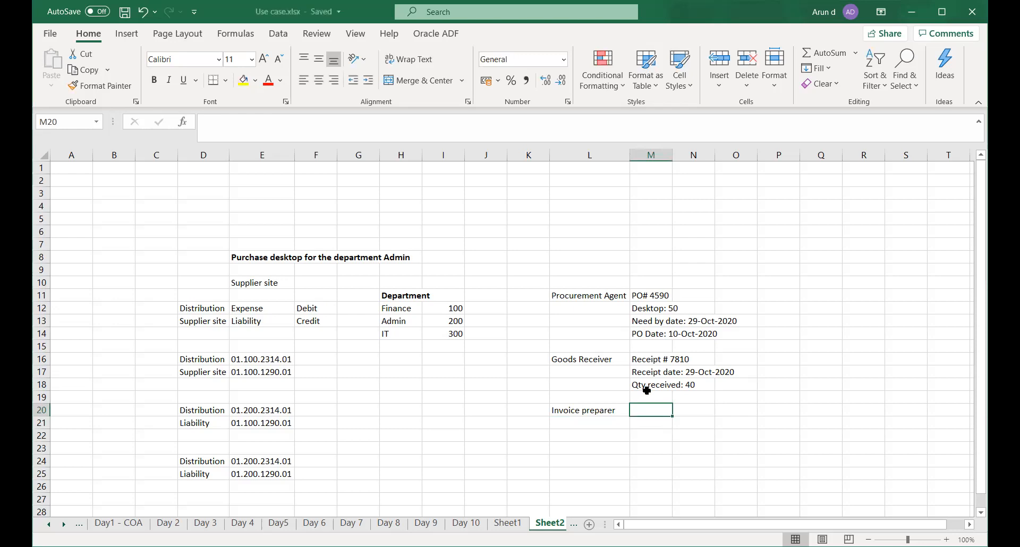
pyautogui.write('Invoice')
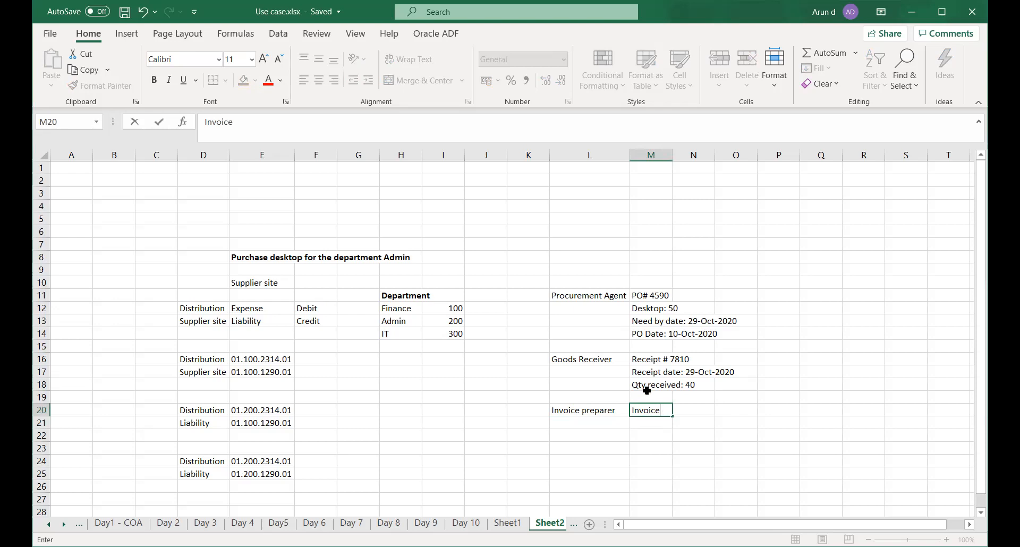
pyautogui.write('# 6109')
pyautogui.press('Tab')
pyautogui.press('Down')
pyautogui.press('Left')
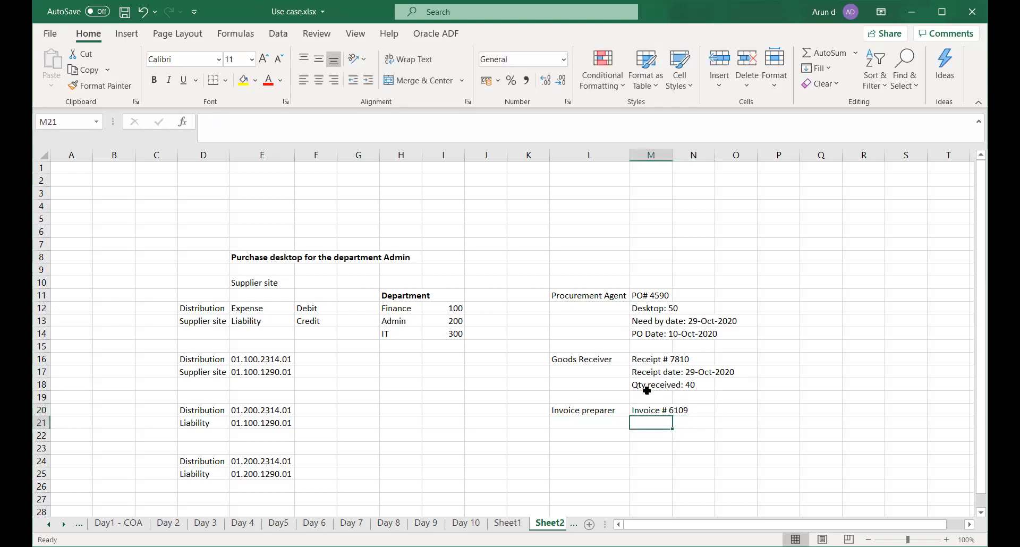
# Enter "Invoice date: 30-Oct-2020" in M21 and "Qty invoiced: 40" in M22 under the invoice number.
pyautogui.write('Invoice ')
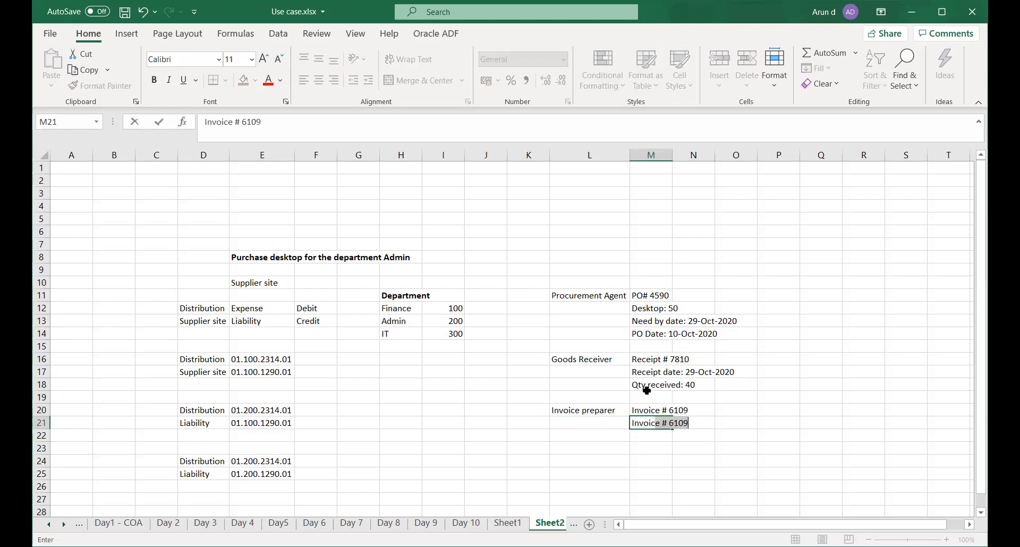
pyautogui.write('date')
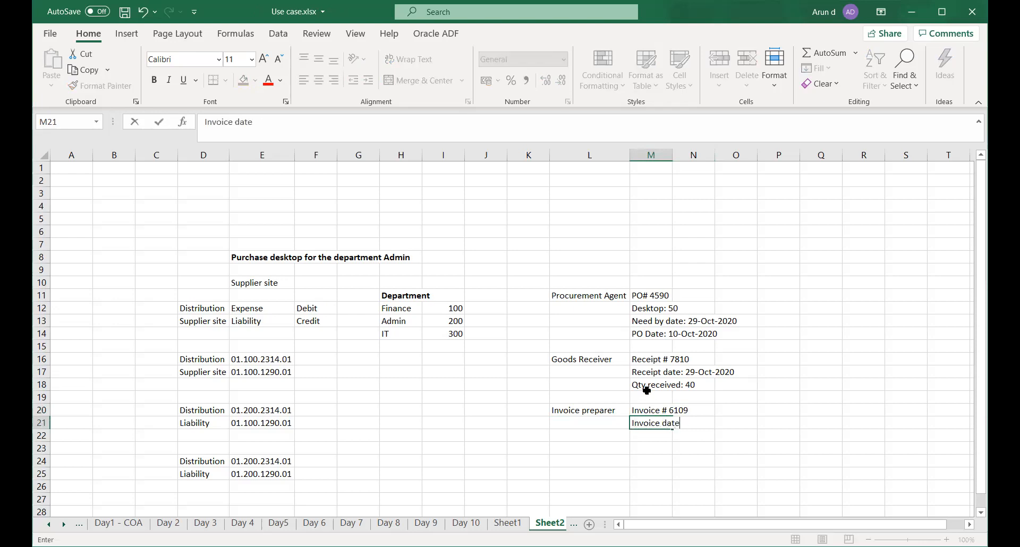
pyautogui.write(': 30-Oct-2020')
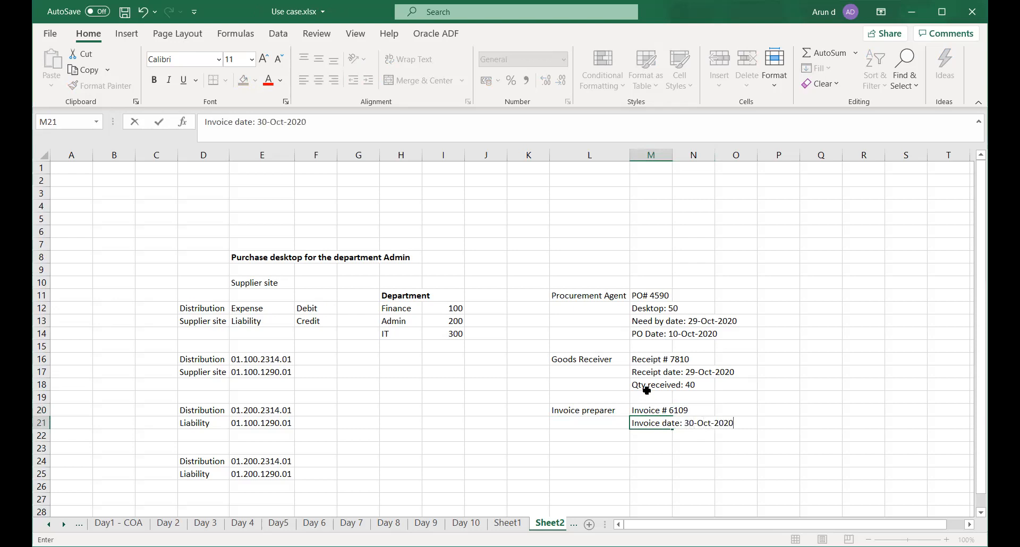
pyautogui.press('Return')
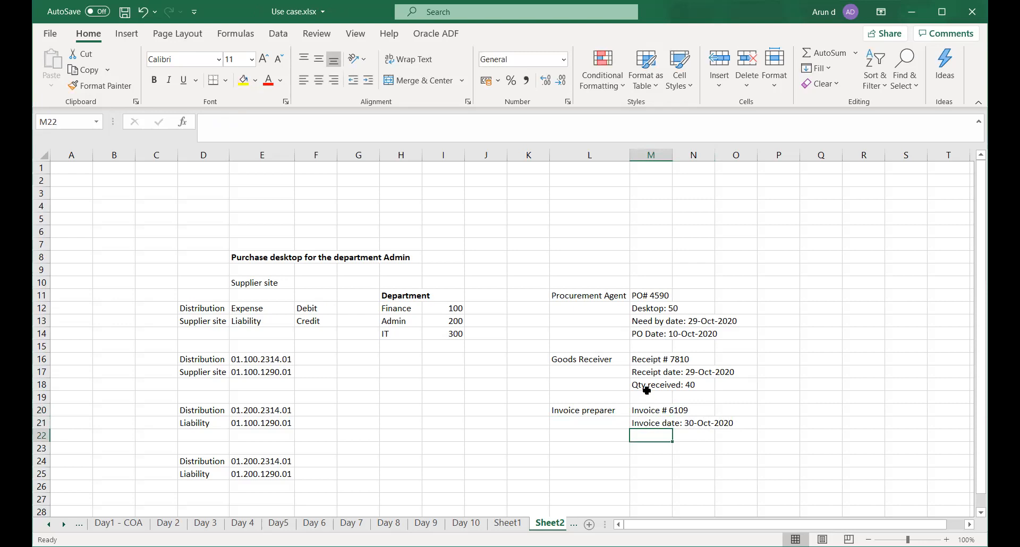
pyautogui.write('Qty')
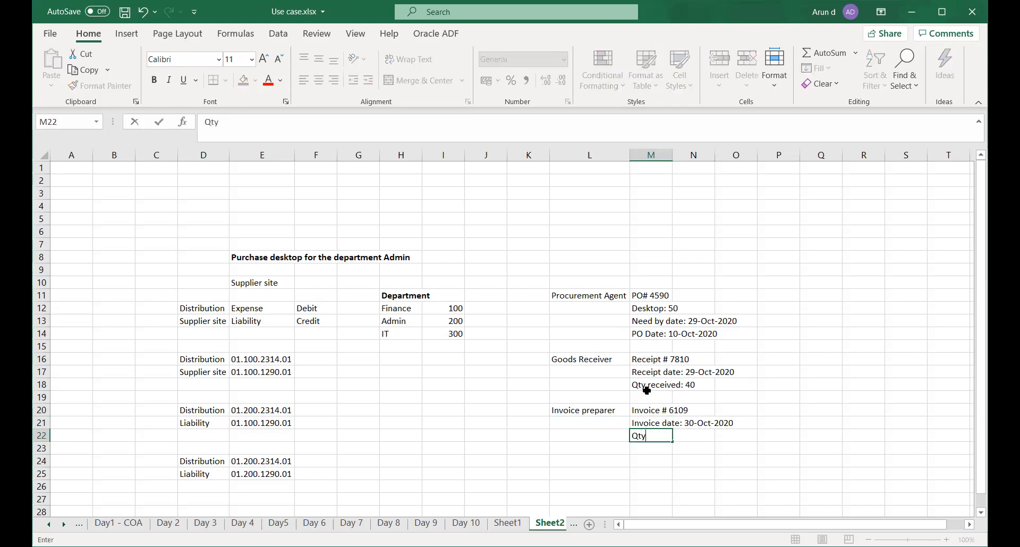
pyautogui.write(' invoiced: 40')
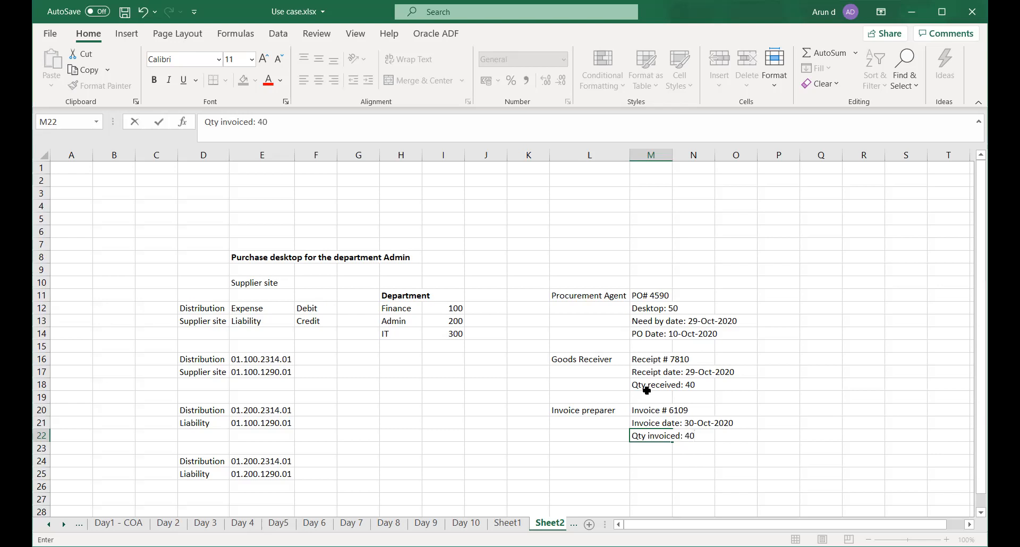
pyautogui.press('Return')
# Enter the role label "Payment preparer" in L24 and save the workbook.
pyautogui.press('Down')
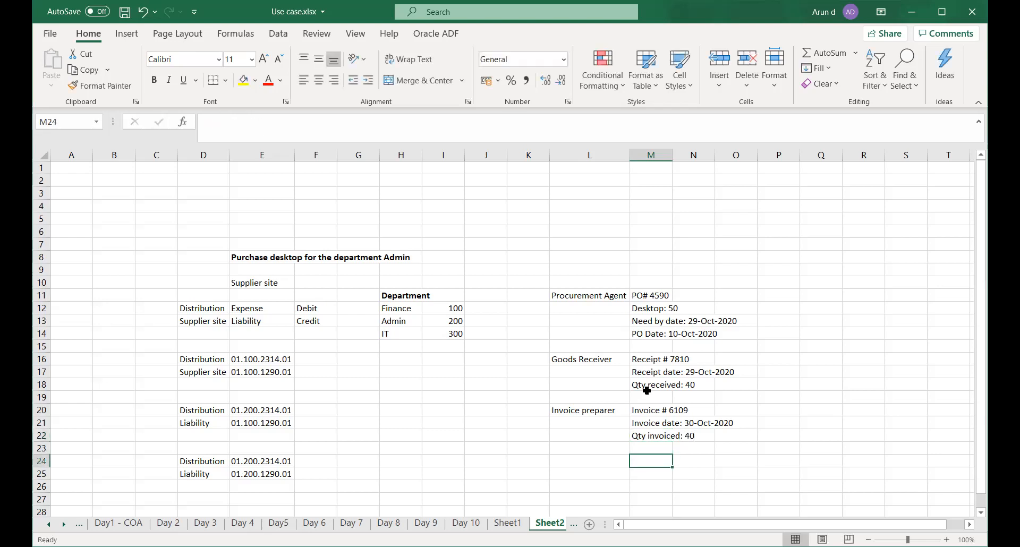
pyautogui.press('Left')
pyautogui.write('P')
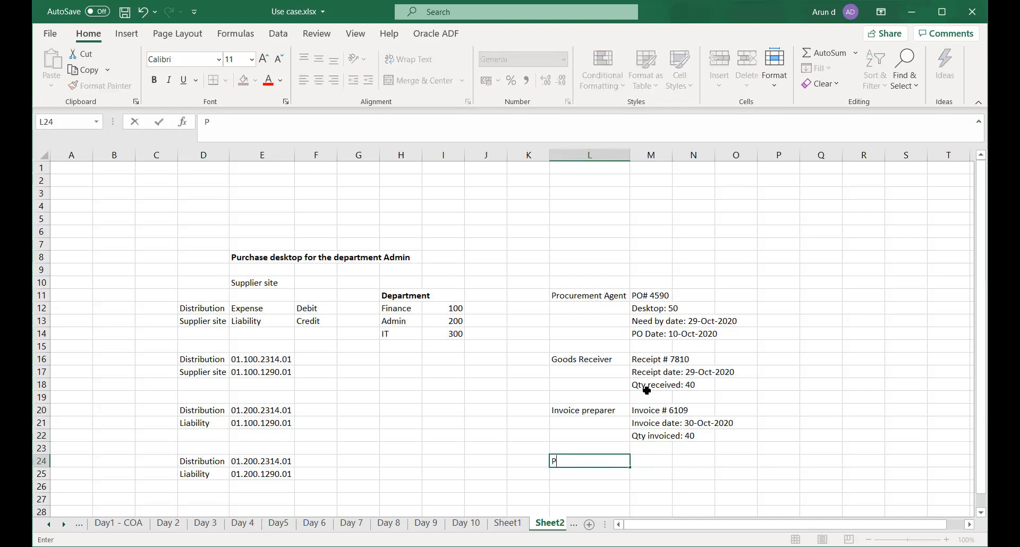
pyautogui.write('ayment preparer')
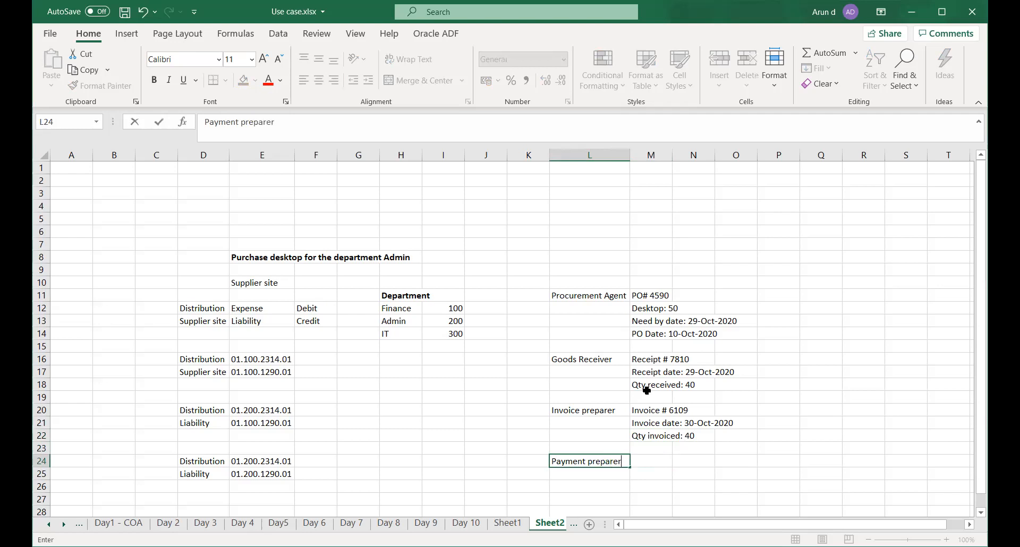
pyautogui.press('Tab')
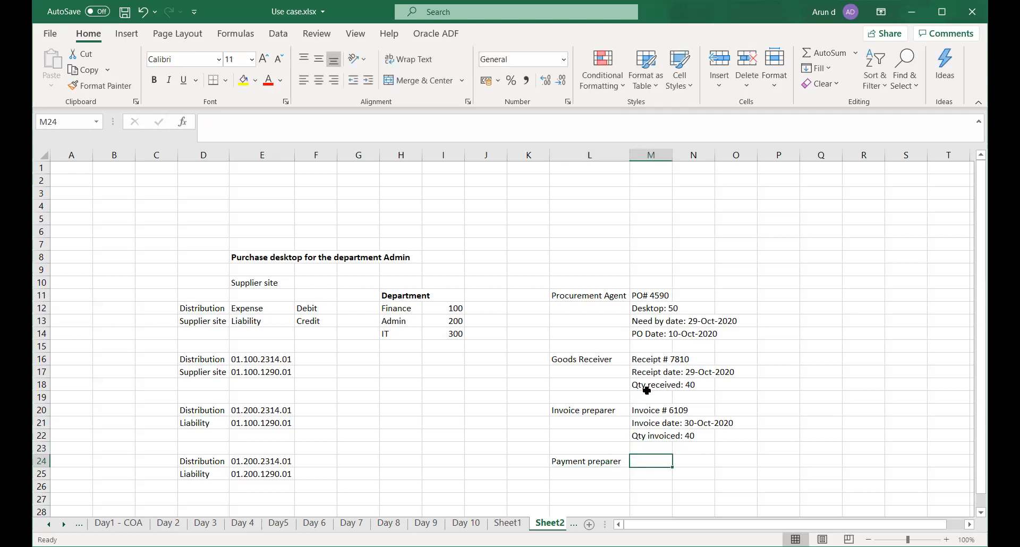
pyautogui.hotkey('ctrl', 's')
# Enter "Payment # 5610" in M24 and "Payment date: 15-Oct-2020" in M25 beside the payment preparer.
pyautogui.write('Pay')
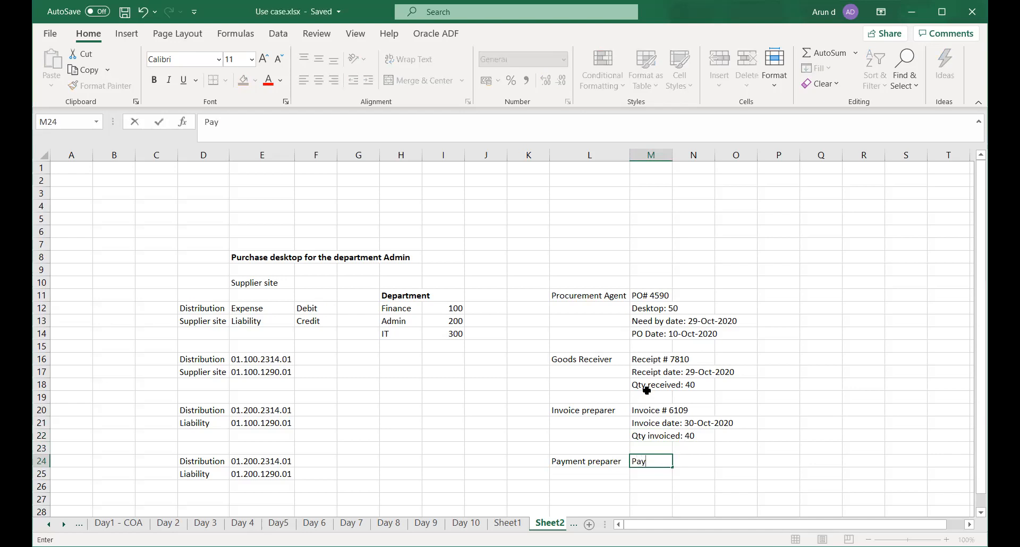
pyautogui.write('ment # 5610')
pyautogui.press('Tab')
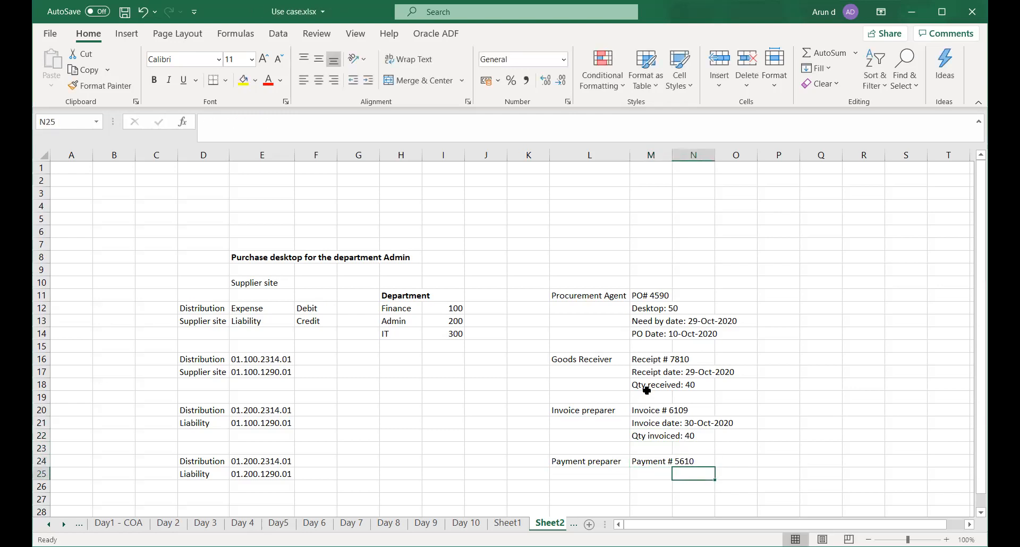
pyautogui.press('Return')
pyautogui.write('Pay')
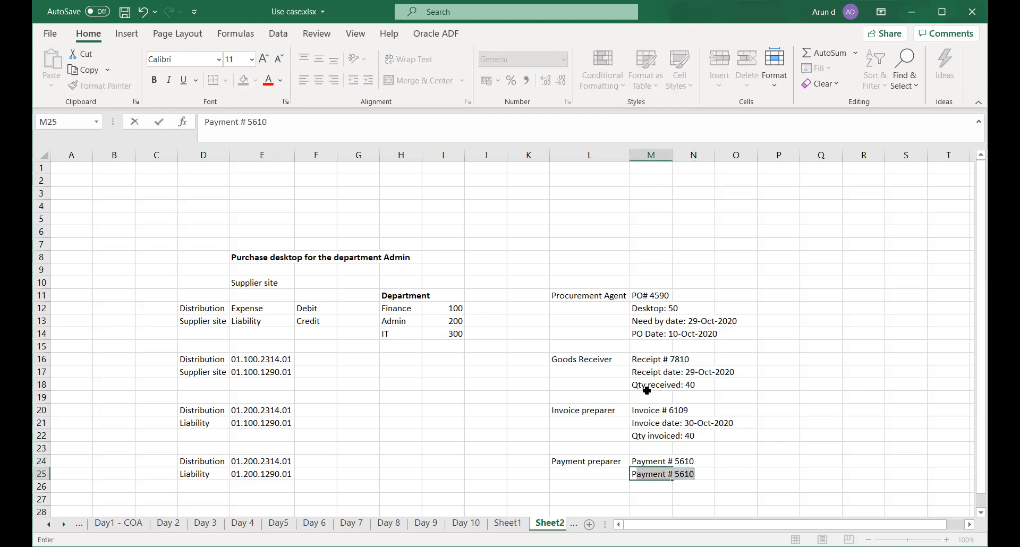
pyautogui.write('ment date')
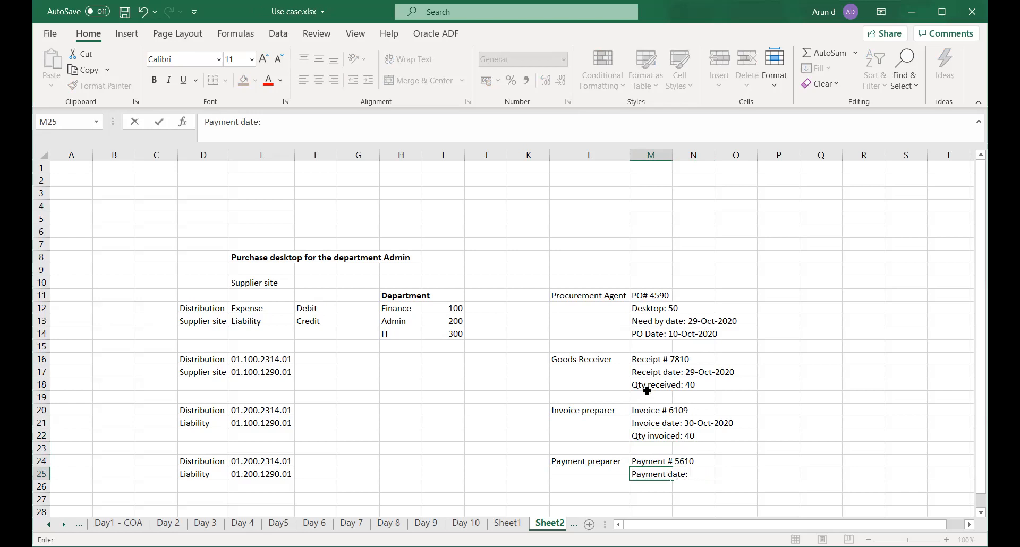
pyautogui.write(': 15-Oct-2020')
pyautogui.press('Return')
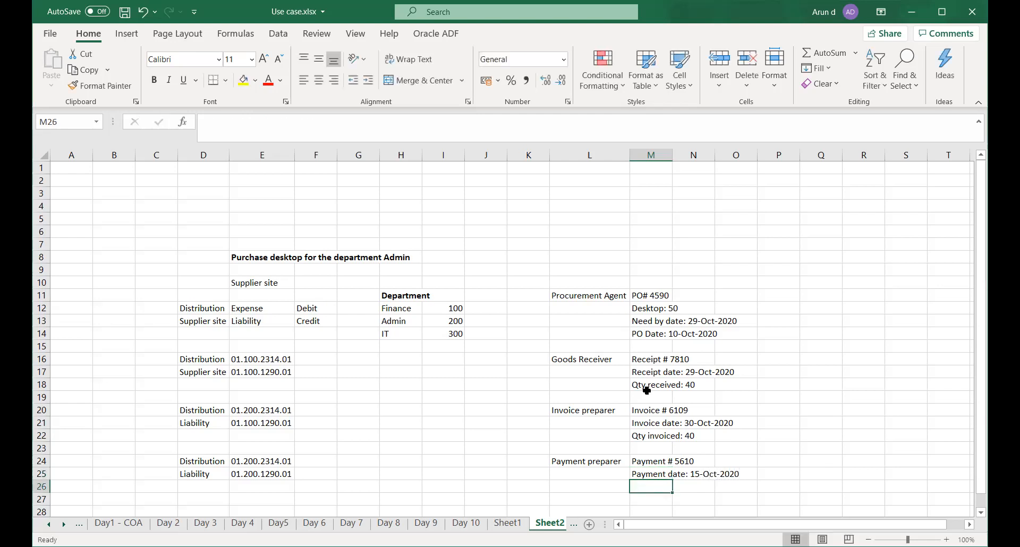
# Enter the account type "Accrual" in Q16 on the Goods Receiver row.
pyautogui.press('Right')
pyautogui.press('Right')
pyautogui.press('Right')
pyautogui.press('Right')
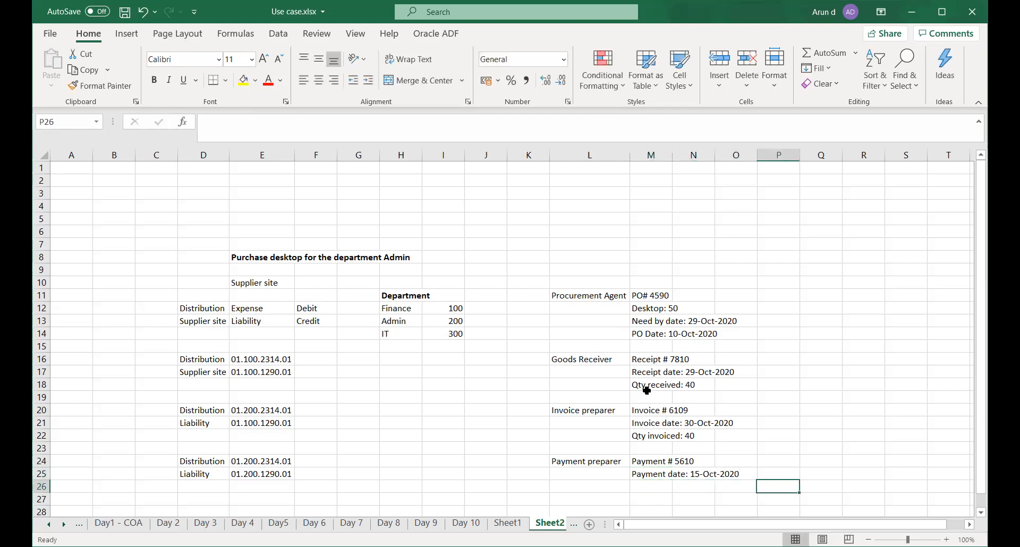
pyautogui.press('Up')
pyautogui.press('Up')
pyautogui.press('Up')
pyautogui.press('Up')
pyautogui.press('Up')
pyautogui.press('Up')
pyautogui.press('Up')
pyautogui.press('Up')
pyautogui.press('Up')
pyautogui.press('Up')
pyautogui.press('Up')
pyautogui.press('Up')
pyautogui.press('Up')
pyautogui.press('Up')
pyautogui.press('Up')
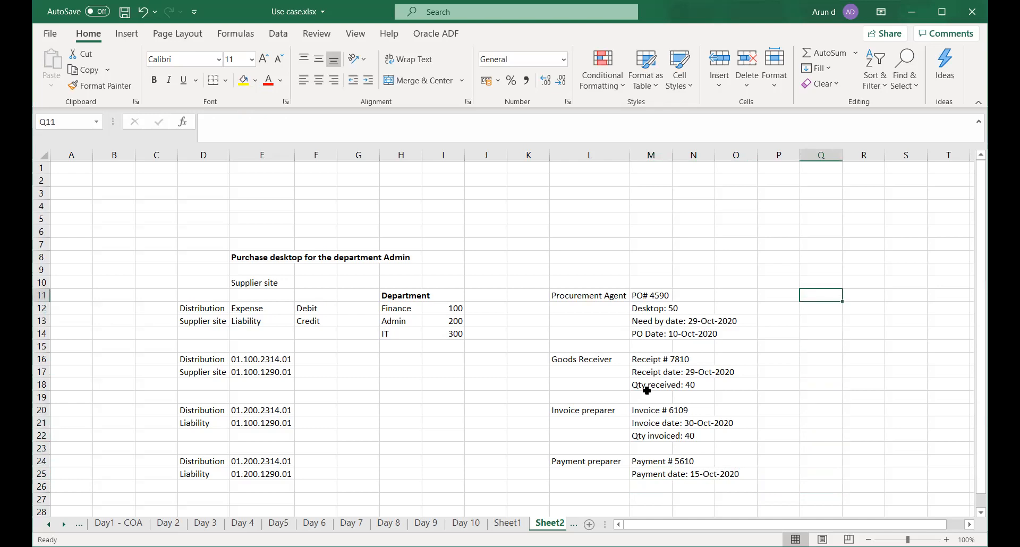
pyautogui.press('Down')
pyautogui.press('Down')
pyautogui.press('Down')
pyautogui.press('Down')
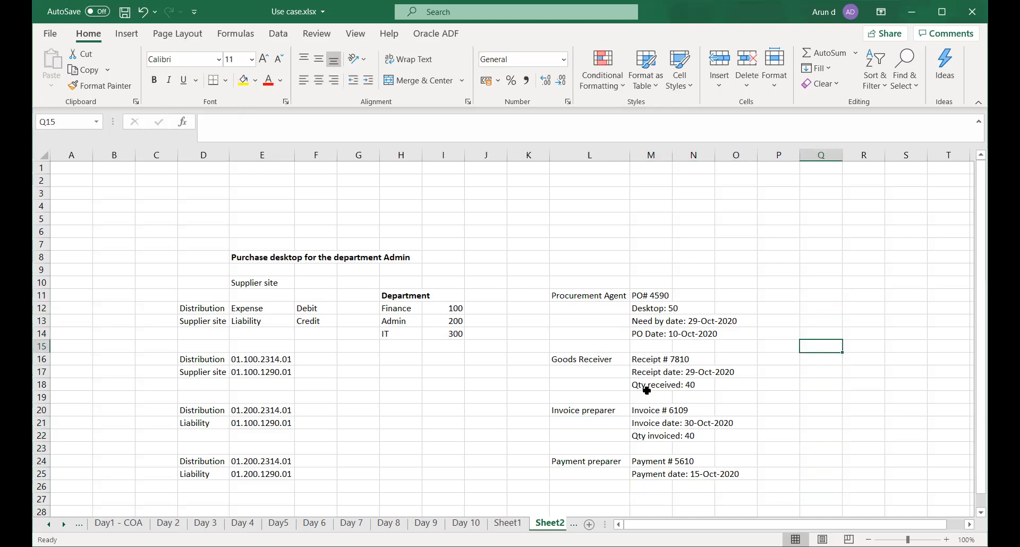
pyautogui.press('Up')
pyautogui.press('Up')
pyautogui.press('Down')
pyautogui.press('Down')
pyautogui.press('Down')
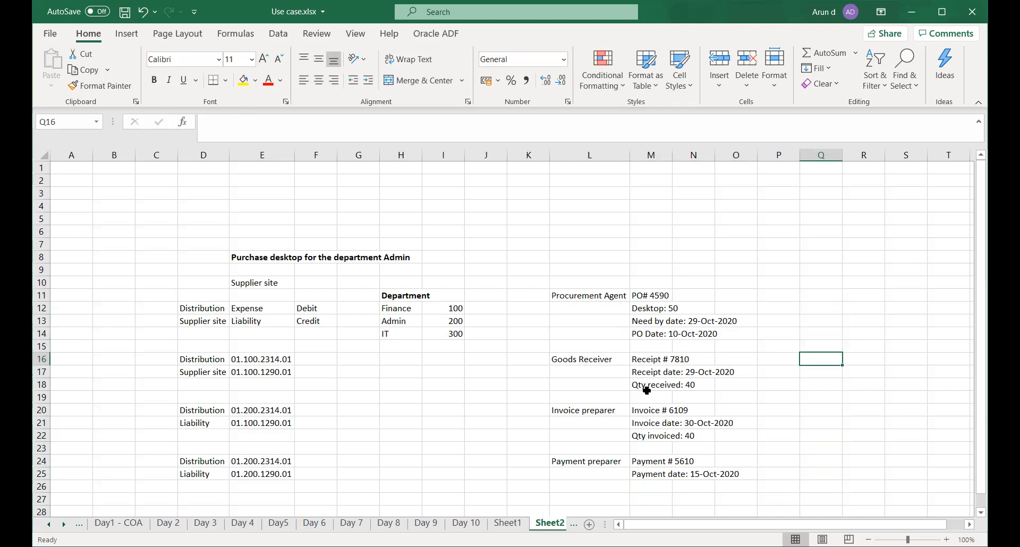
pyautogui.write('Acc')
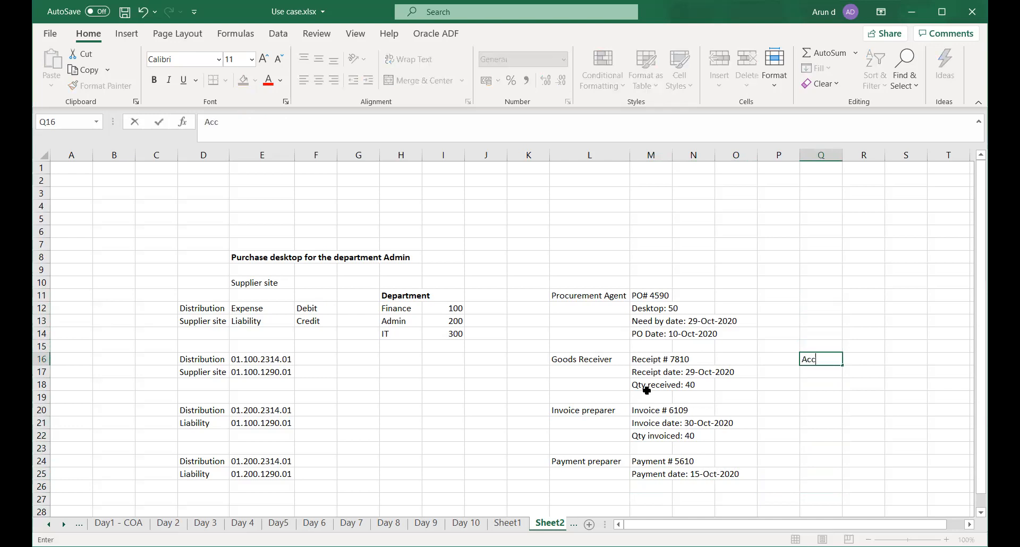
pyautogui.write('rual')
pyautogui.press('Return')
# Enter the account type "Liability" in Q20 on the Invoice preparer row.
pyautogui.press('Down')
pyautogui.press('Down')
pyautogui.press('Down')
pyautogui.write('Li')
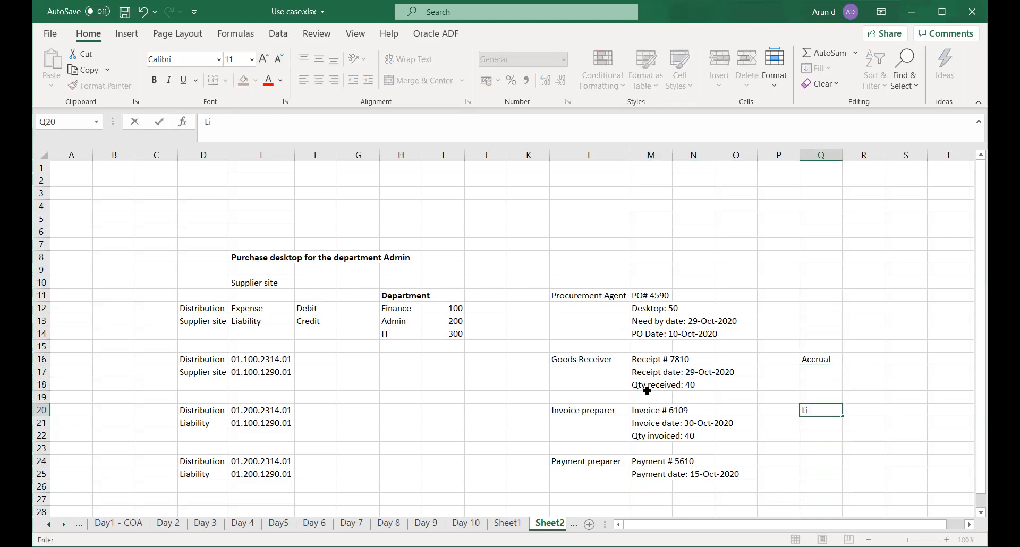
pyautogui.write('ability')
pyautogui.press('Return')
# Enter the account type "Cash clearing" in Q24 on the Payment preparer row.
pyautogui.press('Down')
pyautogui.press('Down')
pyautogui.press('Down')
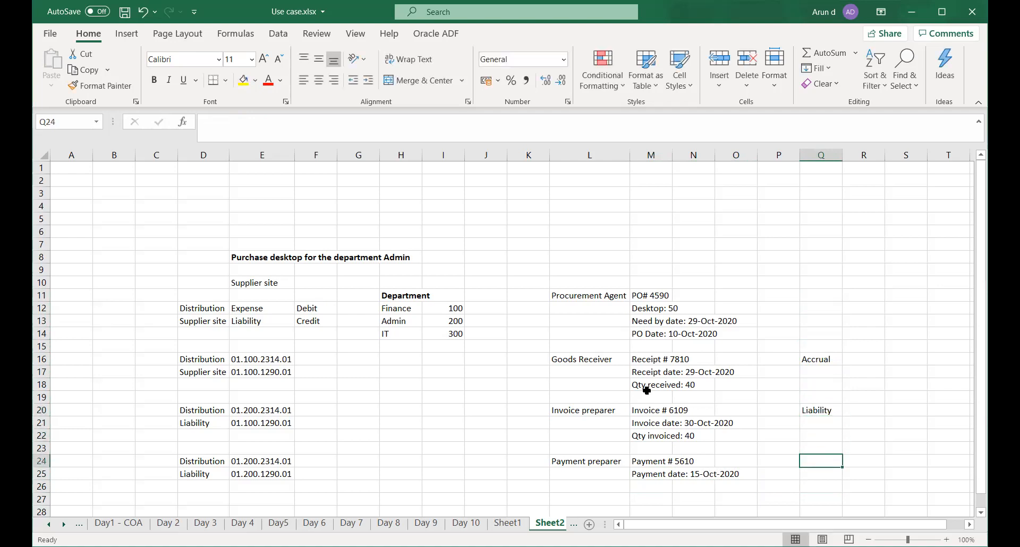
pyautogui.write('Cash')
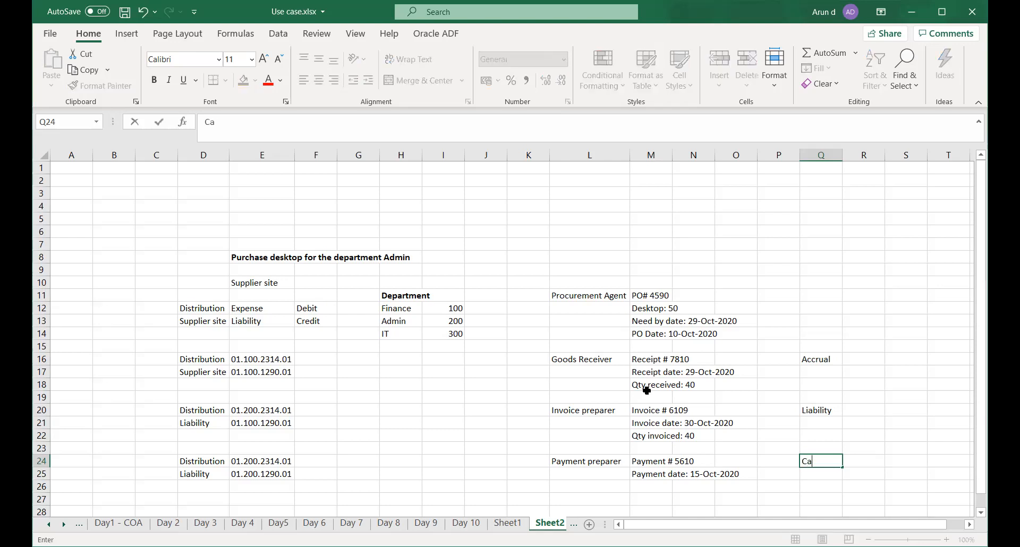
pyautogui.write('earing')
pyautogui.press('Return')
# Enter the account type "Cash" in Q27, below the cash clearing entry.
pyautogui.press('Down')
pyautogui.press('Down')
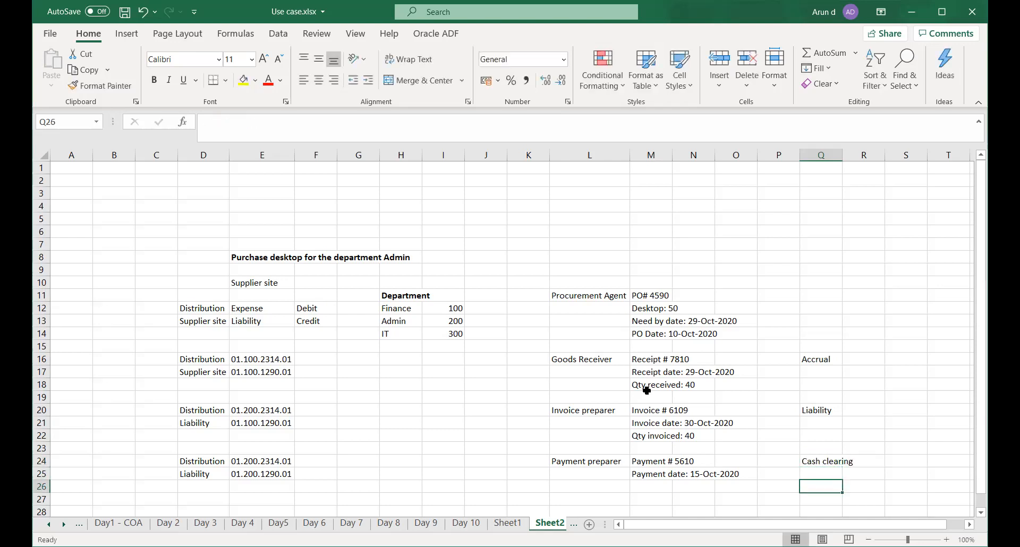
pyautogui.write('Cash')
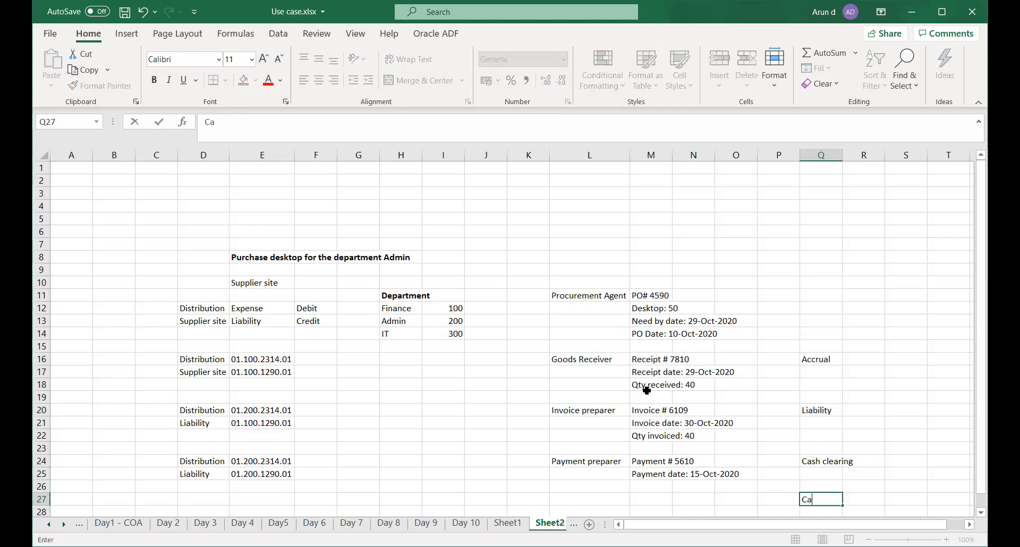
pyautogui.press('Return')
# Enter the label "Reconciliation" in L27, in the same row as the Cash entry.
pyautogui.press('Left')
pyautogui.press('Left')
pyautogui.press('Left')
pyautogui.press('Left')
pyautogui.press('Left')
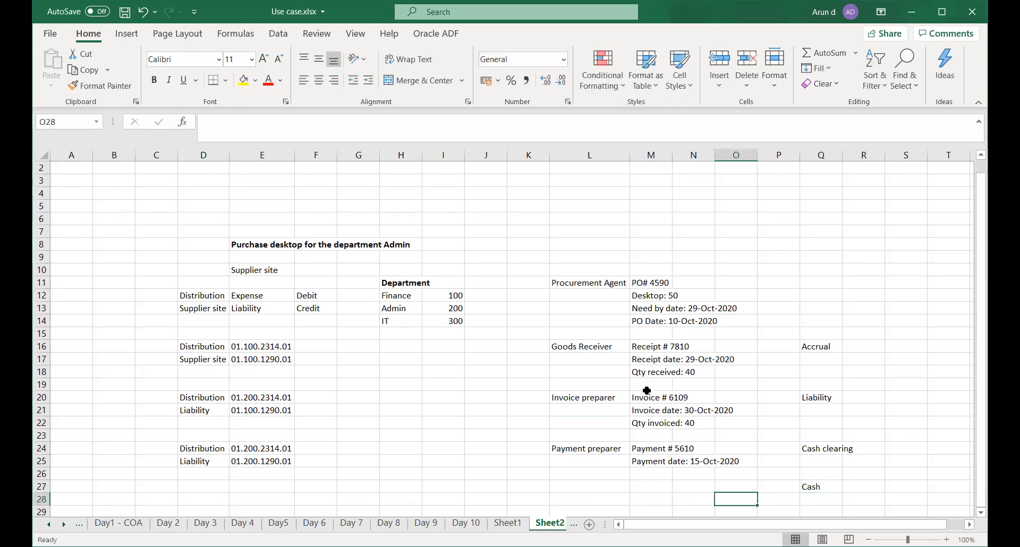
pyautogui.press('Up')
pyautogui.press('Right')
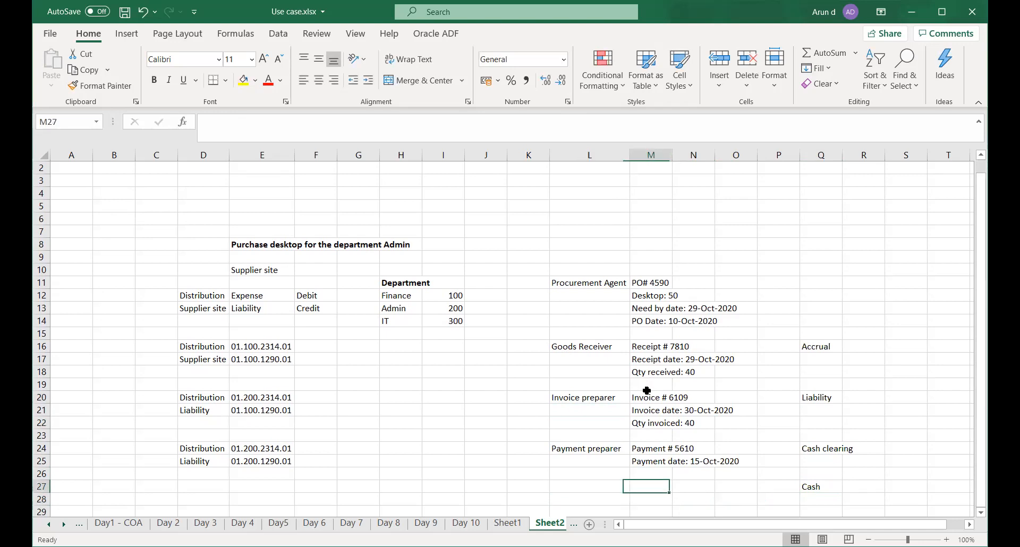
pyautogui.press('Left')
pyautogui.write('Re')
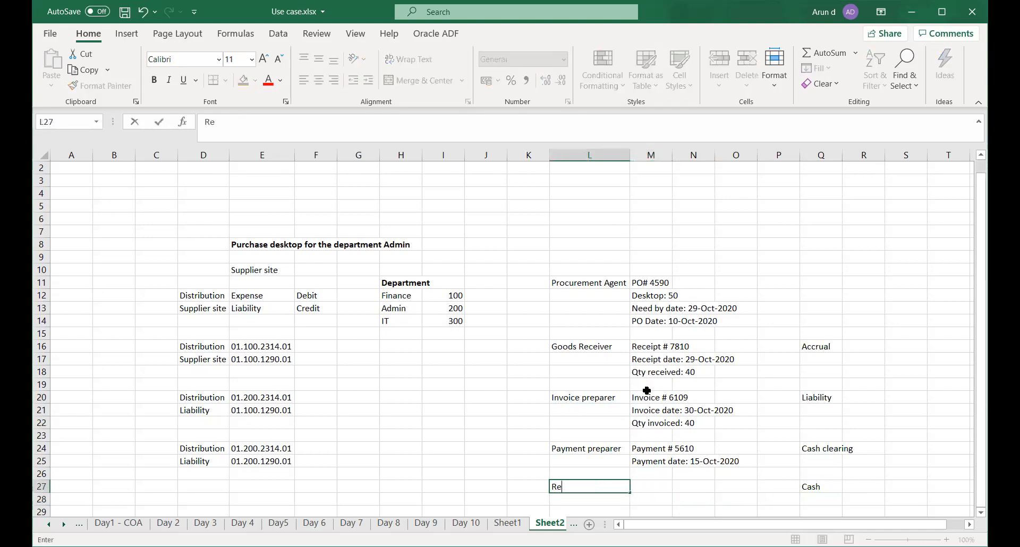
pyautogui.write('conciliation')
pyautogui.press('Return')
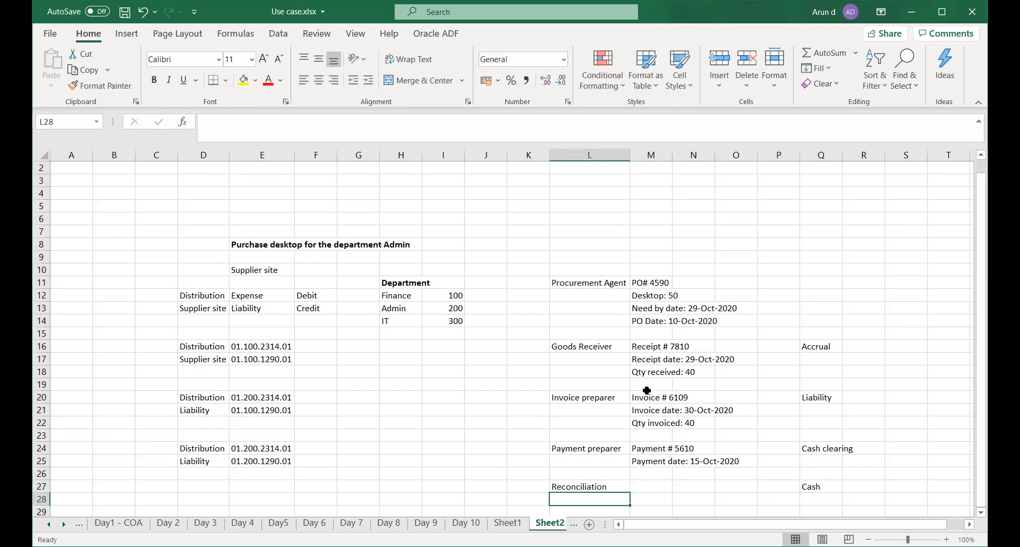
# Review the Procurement Agent's purchase order details in M11:M14, including the quantity, need-by date and PO date.
pyautogui.press('Right')
pyautogui.press('Right')
pyautogui.press('Up')
pyautogui.press('Up')
pyautogui.press('Up')
pyautogui.press('Up')
pyautogui.press('Up')
pyautogui.press('Up')
pyautogui.press('Up')
pyautogui.press('Up')
pyautogui.press('Up')
pyautogui.press('Up')
pyautogui.press('Up')
pyautogui.press('Up')
pyautogui.press('Up')
pyautogui.press('Up')
pyautogui.press('Up')
pyautogui.press('Up')
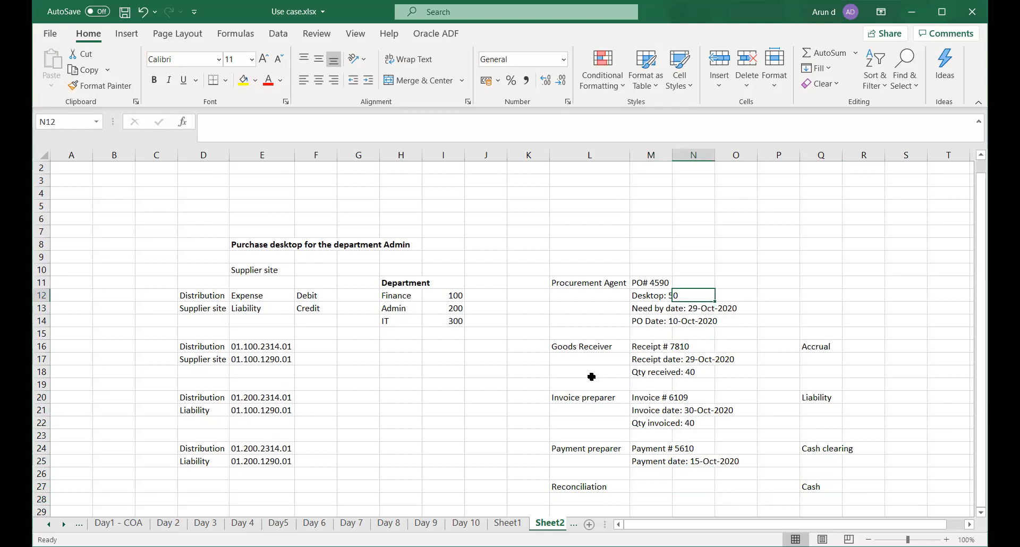
pyautogui.click(596, 310)
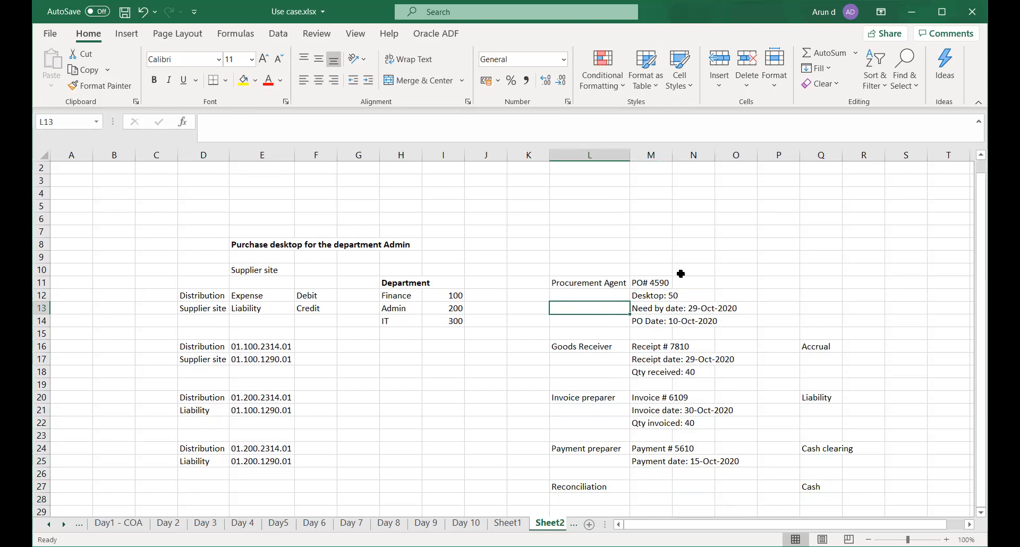
pyautogui.click(655, 320)
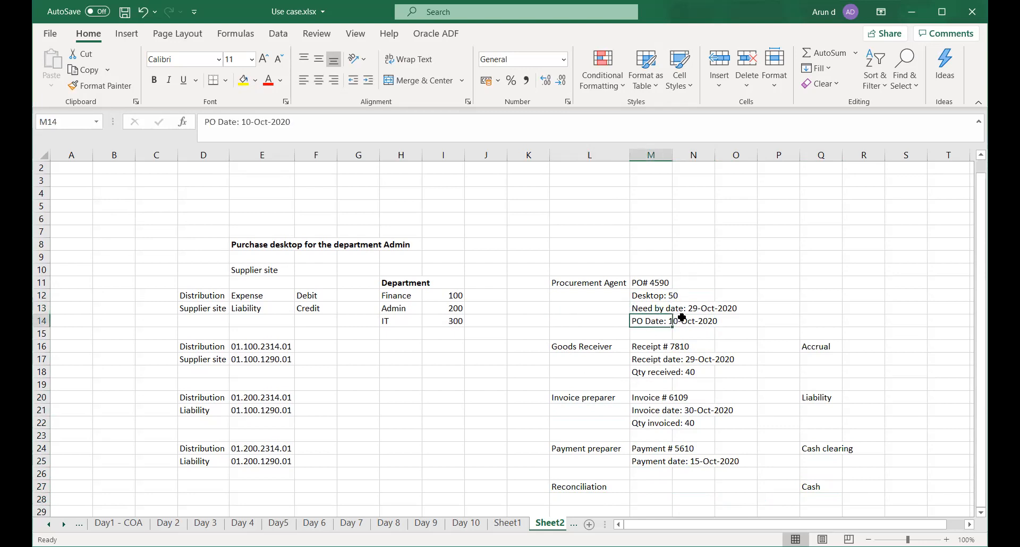
pyautogui.click(655, 333)
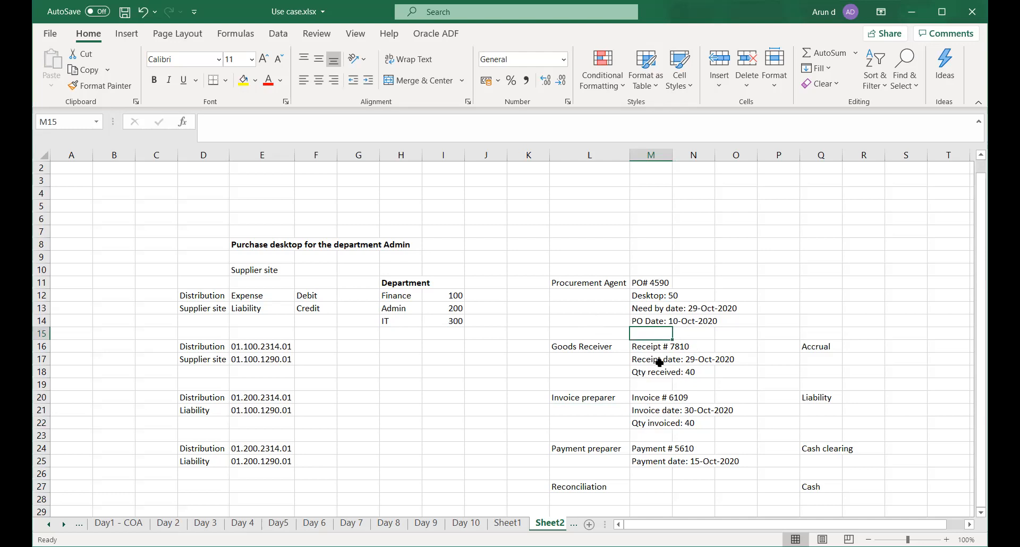
# Compare the receipt, invoice and payment numbers, dates and quantities listed in M16:M25.
pyautogui.click(691, 360)
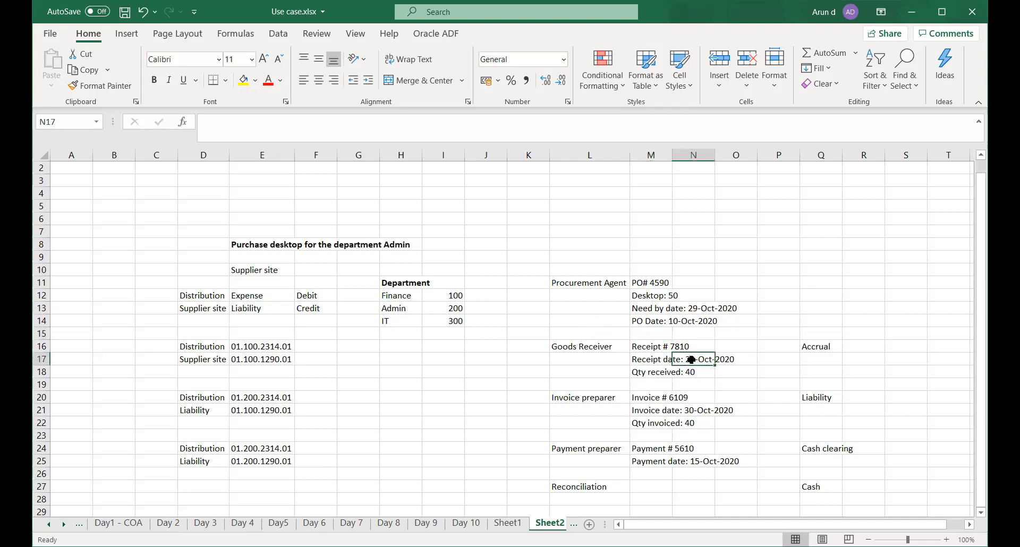
pyautogui.click(655, 360)
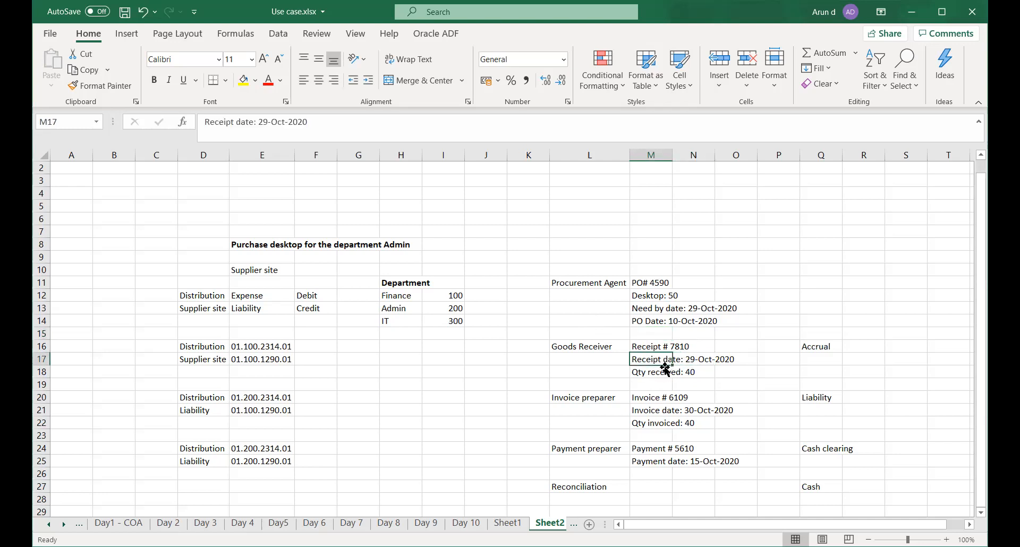
pyautogui.click(644, 373)
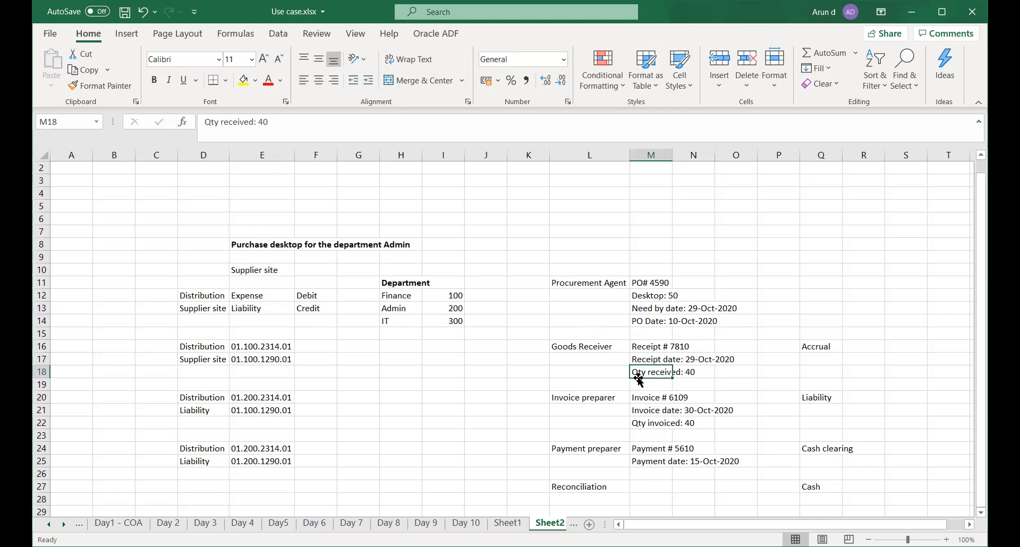
pyautogui.click(652, 402)
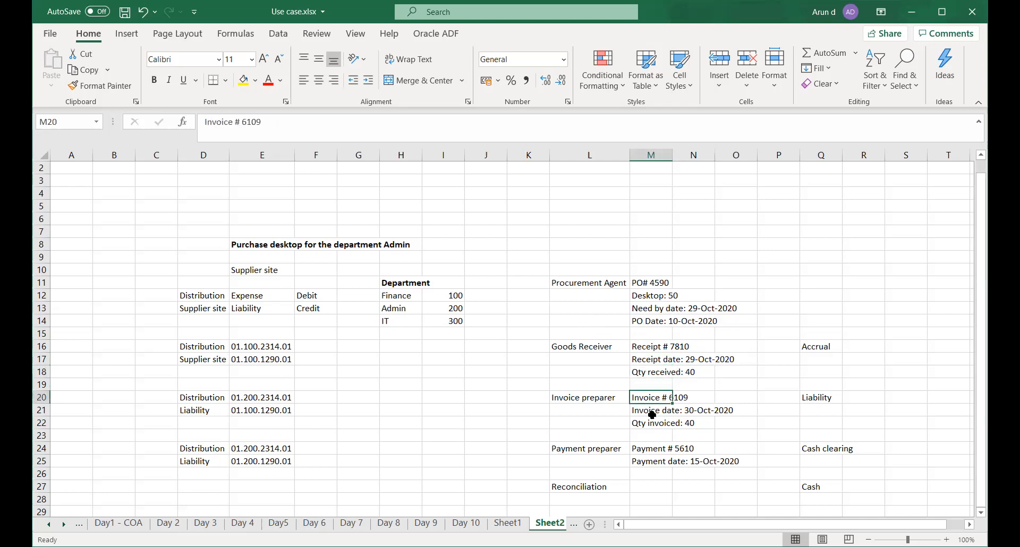
pyautogui.click(652, 414)
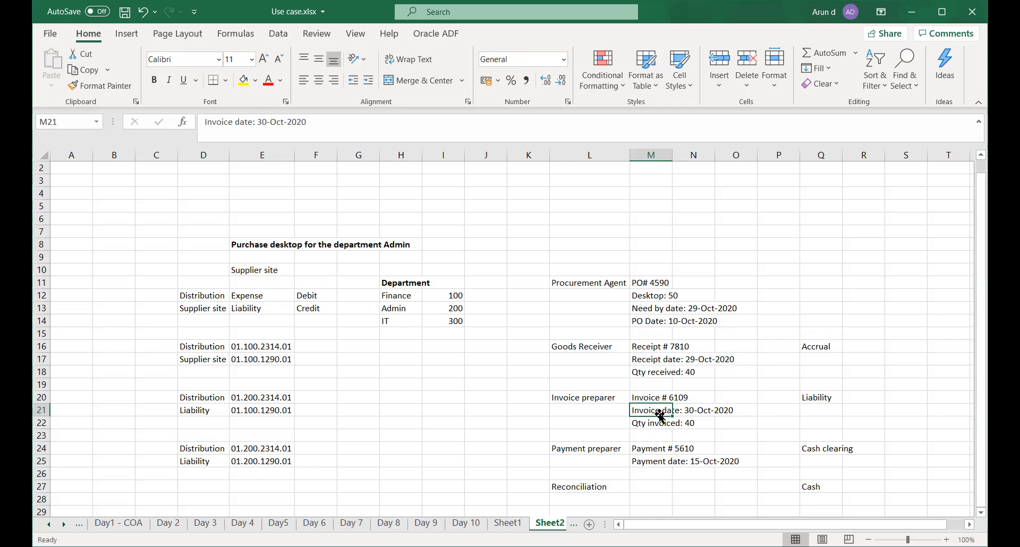
pyautogui.click(644, 346)
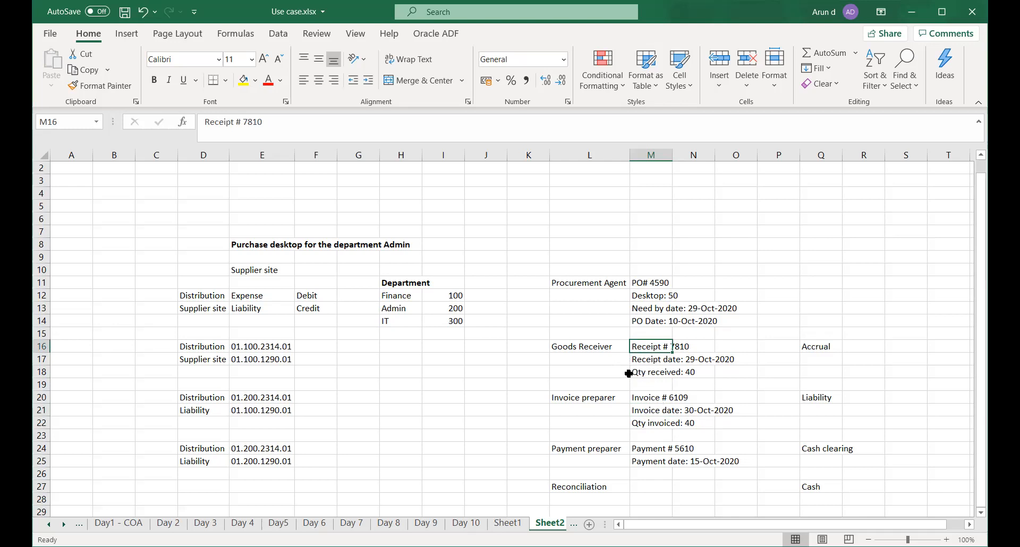
pyautogui.click(652, 397)
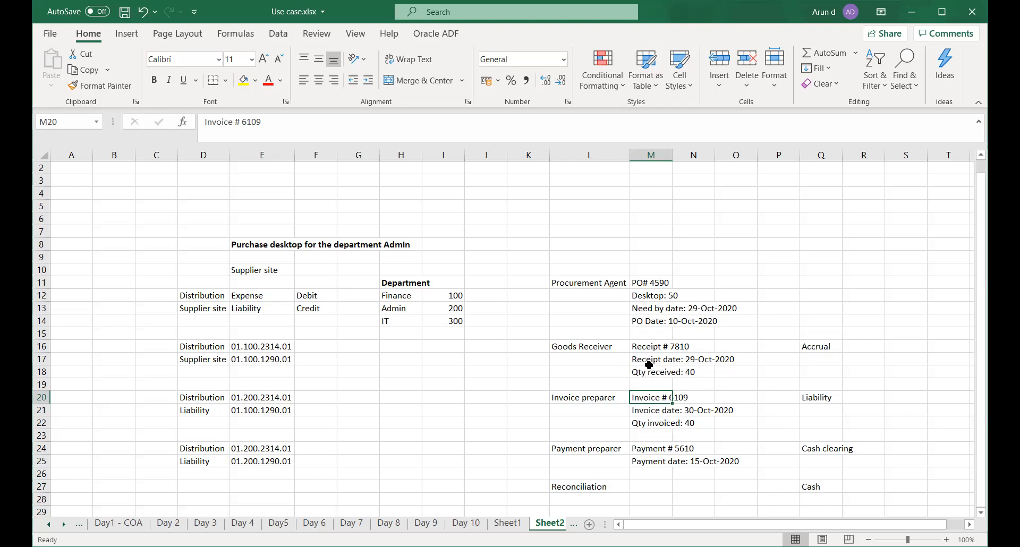
pyautogui.click(690, 361)
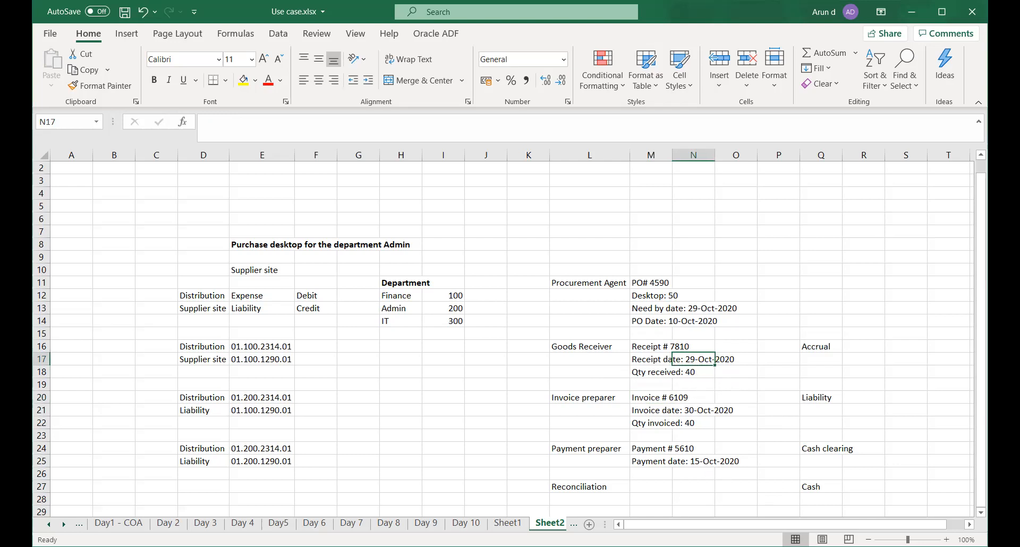
pyautogui.hotkey('alt', 'Tab')
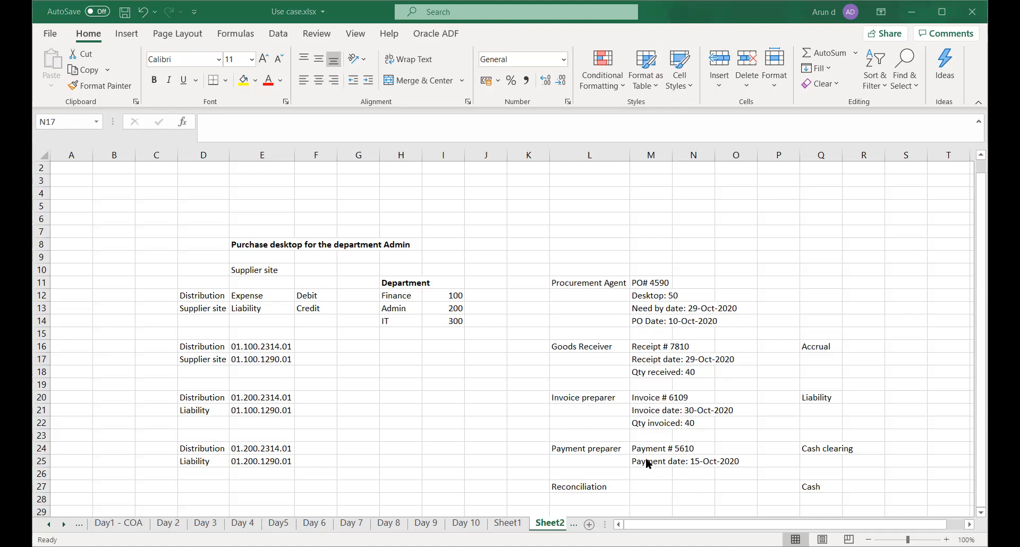
pyautogui.click(665, 449)
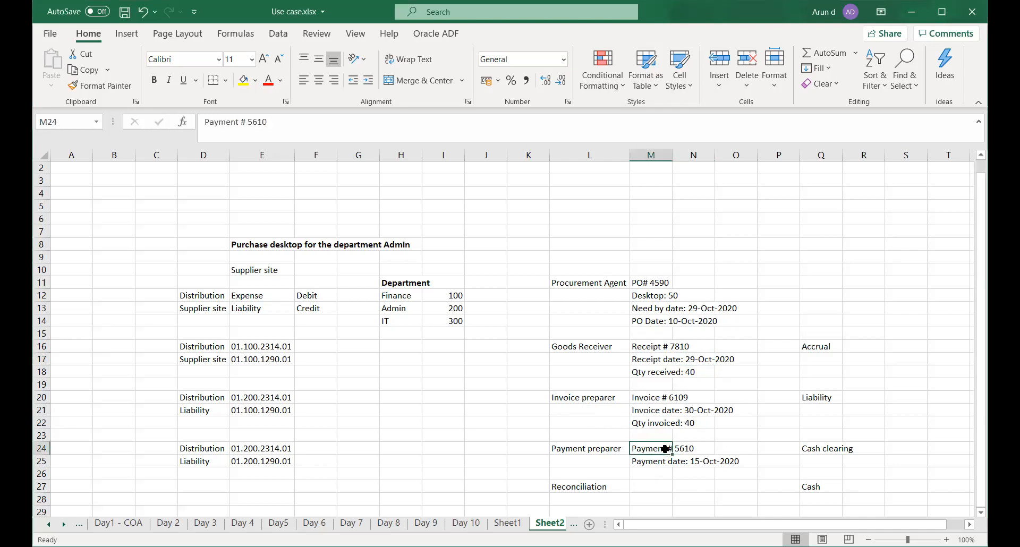
pyautogui.click(701, 463)
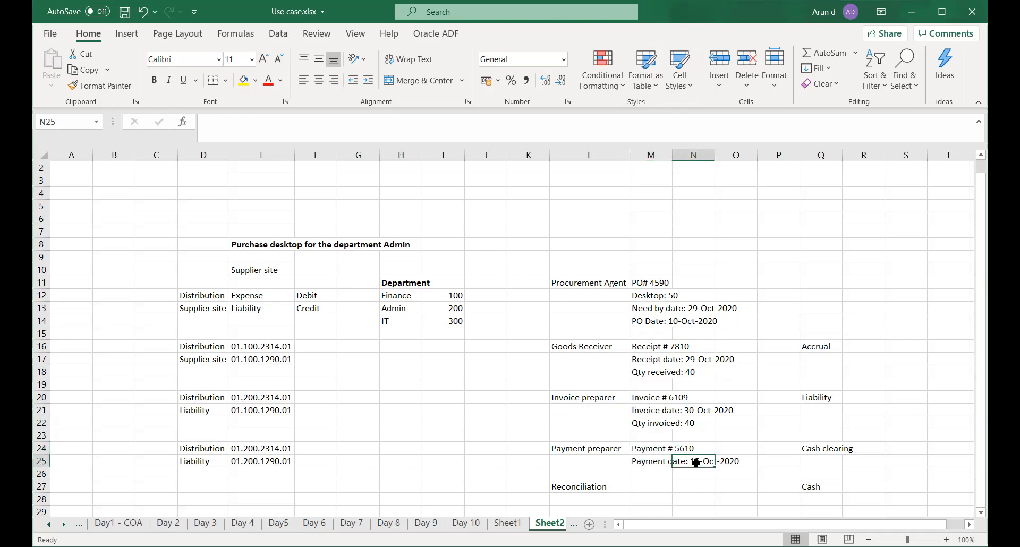
pyautogui.click(658, 412)
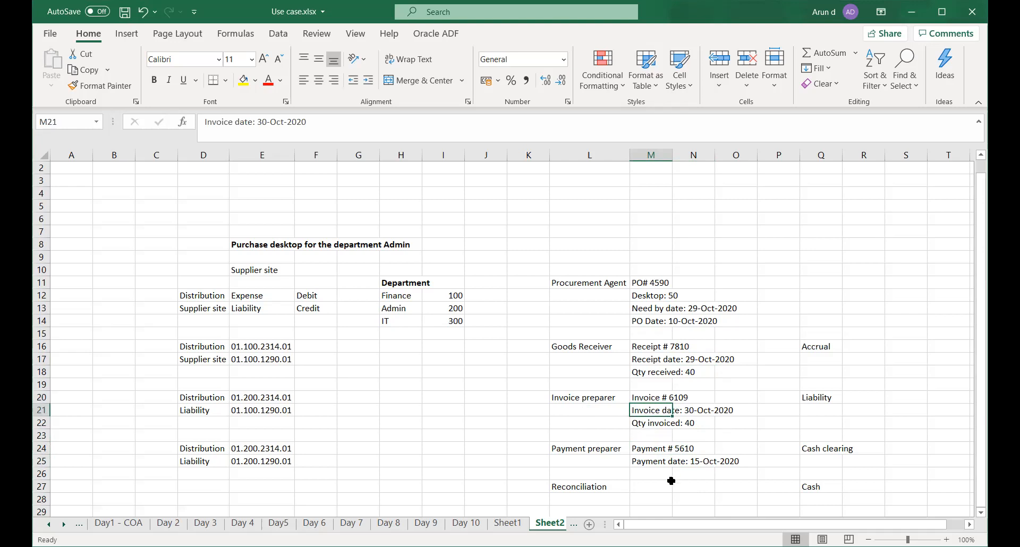
# Change the month of the payment date in M25 to Nov, making it 15-Nov-2020.
pyautogui.click(642, 464)
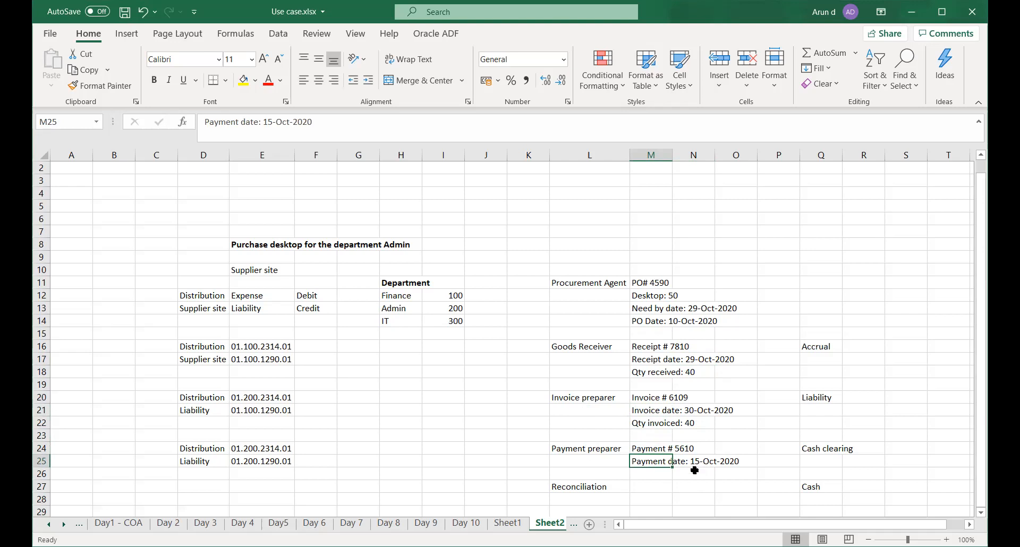
pyautogui.doubleClick(697, 467)
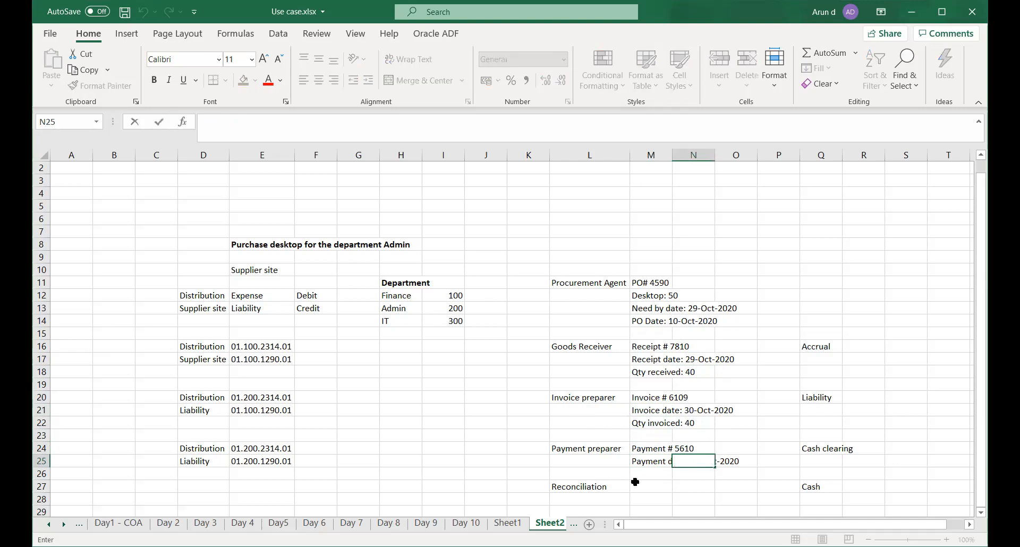
pyautogui.click(637, 484)
pyautogui.click(652, 462)
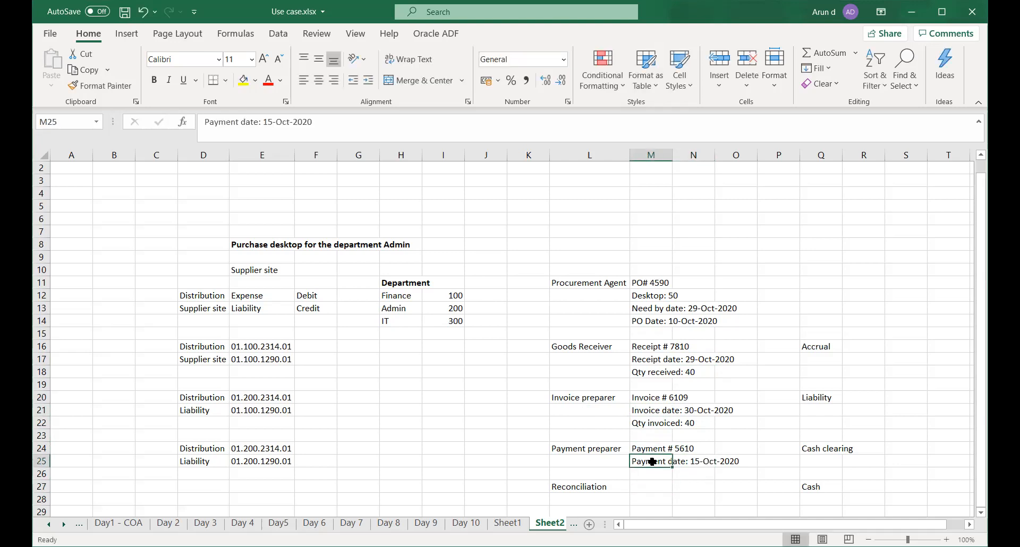
pyautogui.click(287, 124)
pyautogui.press('Delete')
pyautogui.press('BackSpace')
pyautogui.press('BackSpace')
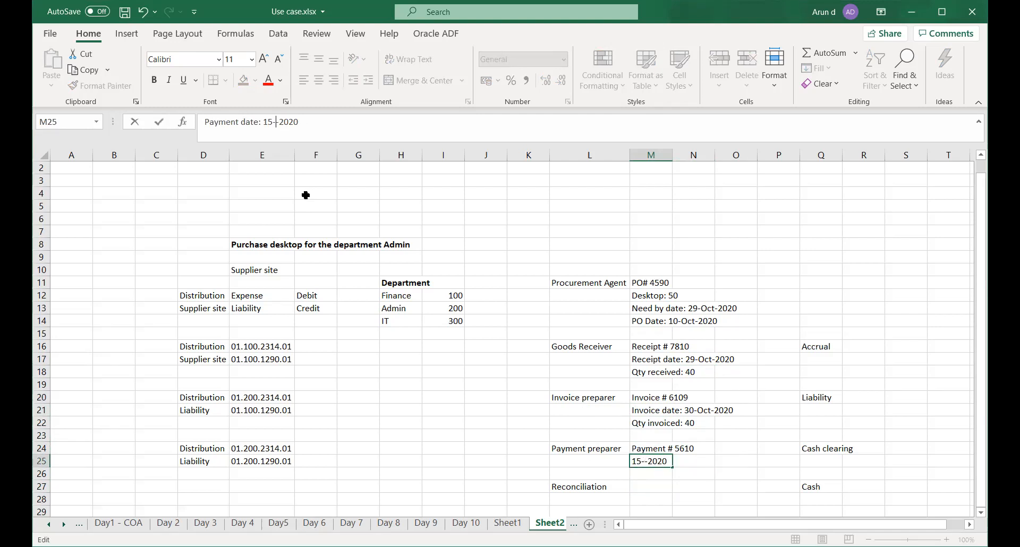
pyautogui.write('Nov')
pyautogui.press('Return')
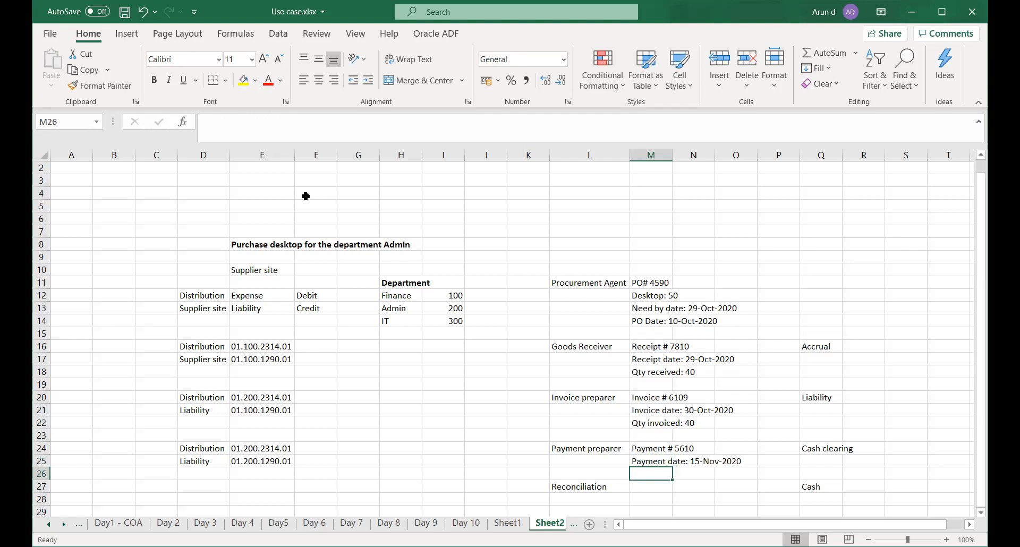
# Compare the receipt and invoice details in M16:N21 with the account types in column Q, from accrual through cash clearing to cash at reconciliation.
pyautogui.click(770, 262)
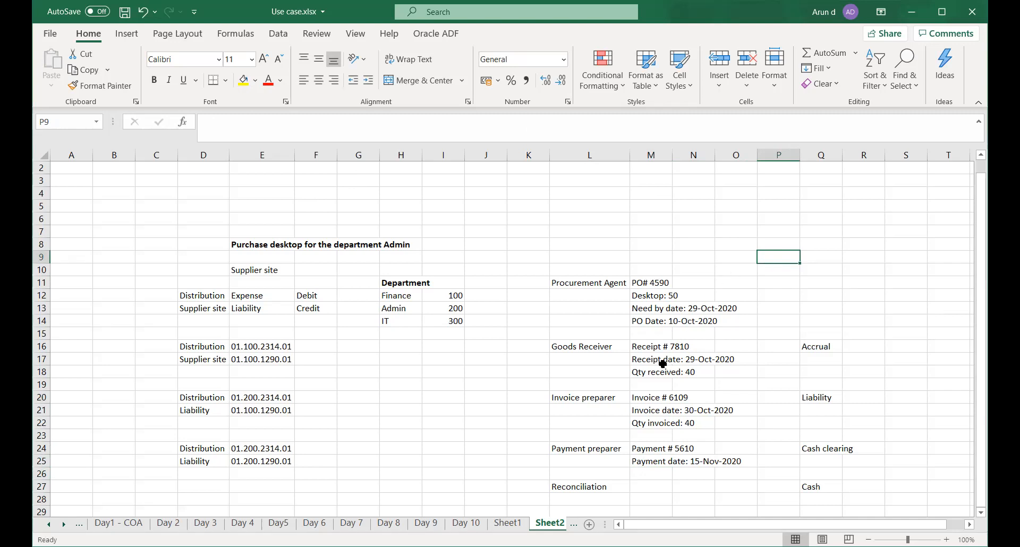
pyautogui.click(645, 345)
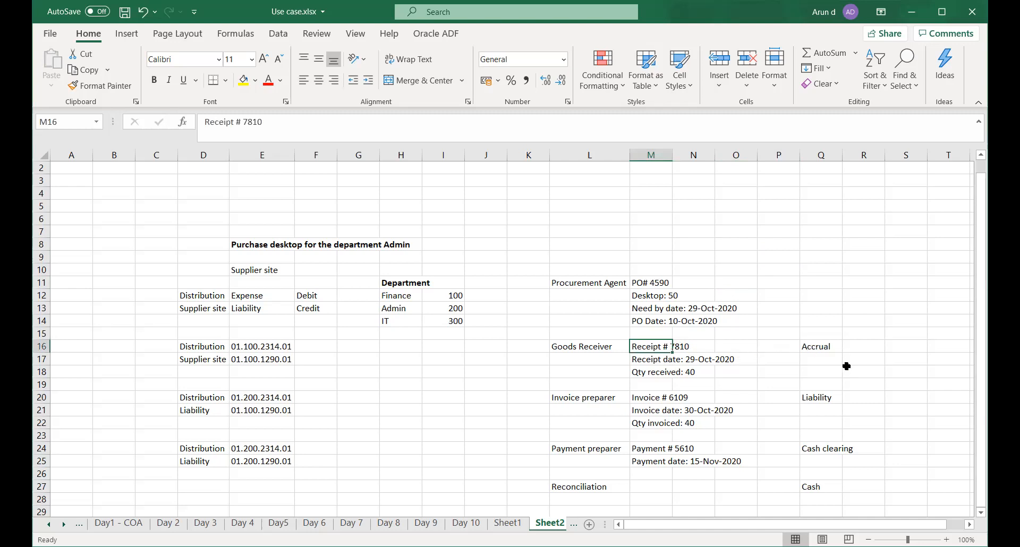
pyautogui.click(823, 360)
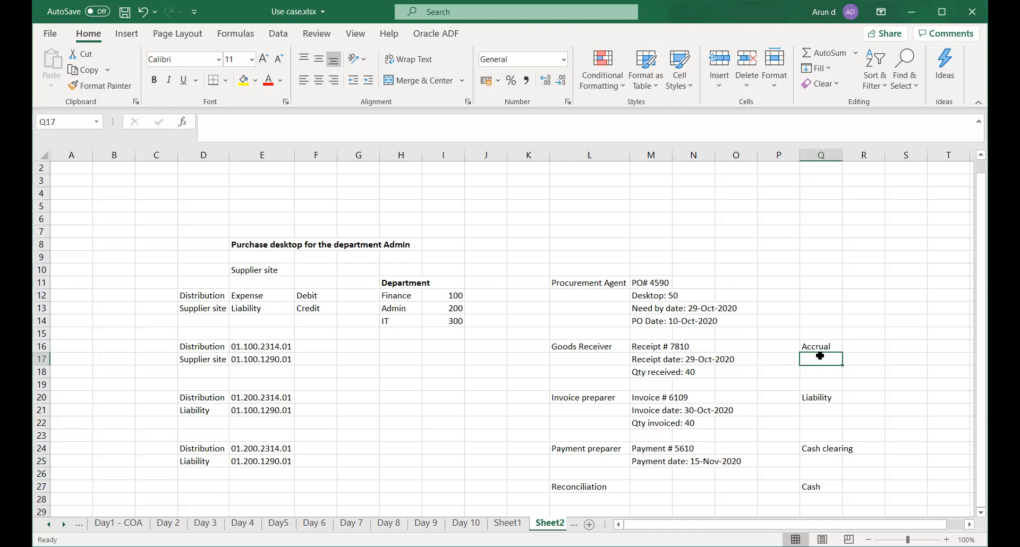
pyautogui.click(816, 345)
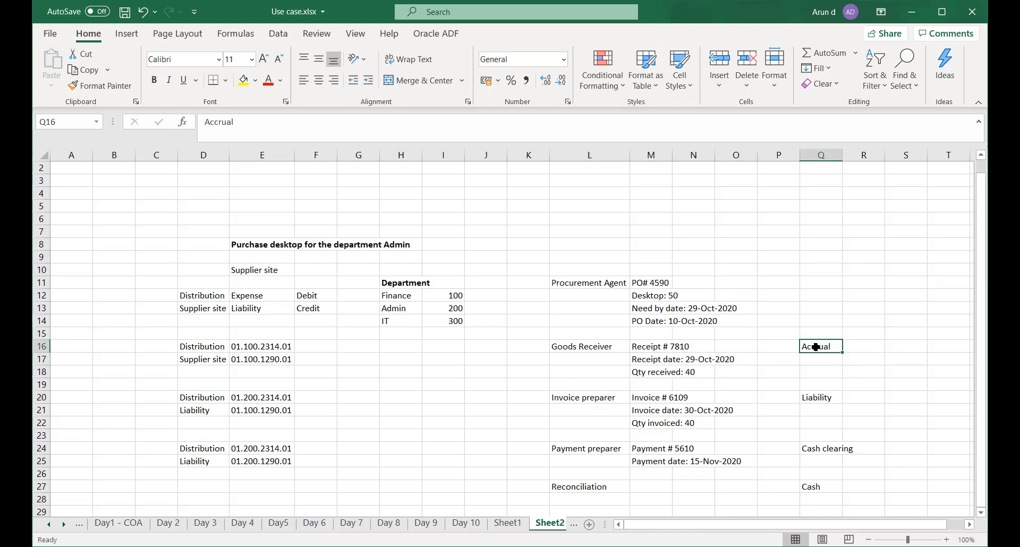
pyautogui.click(643, 348)
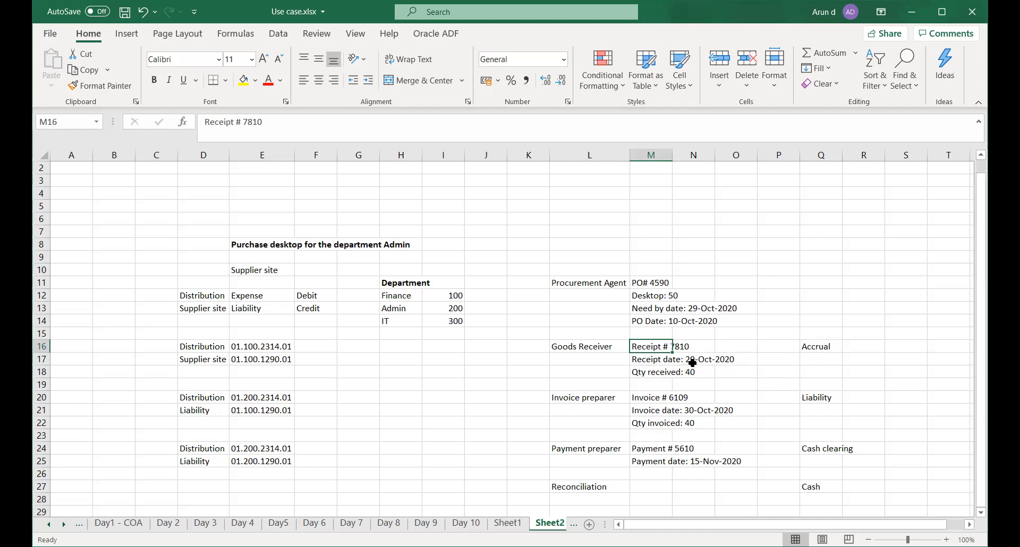
pyautogui.click(690, 360)
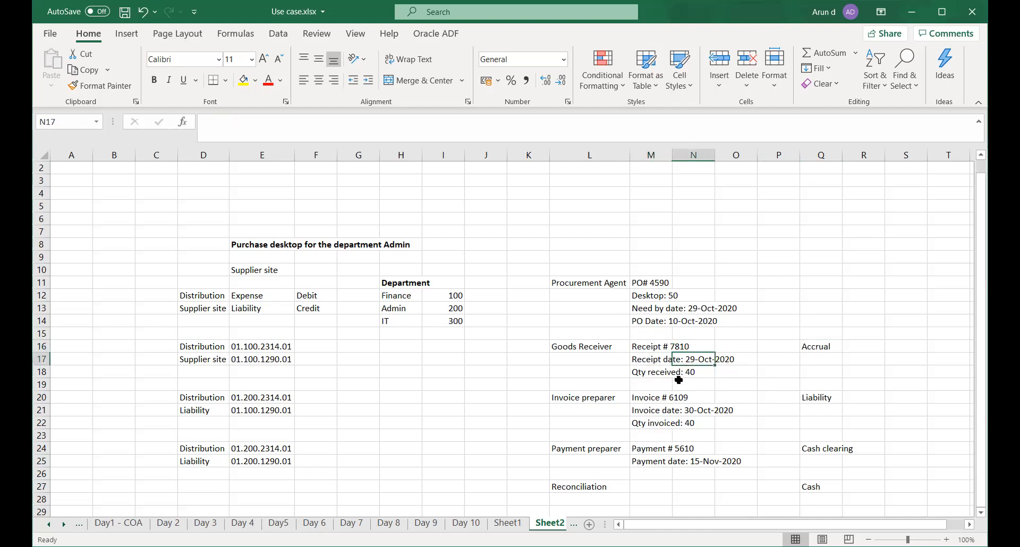
pyautogui.click(703, 411)
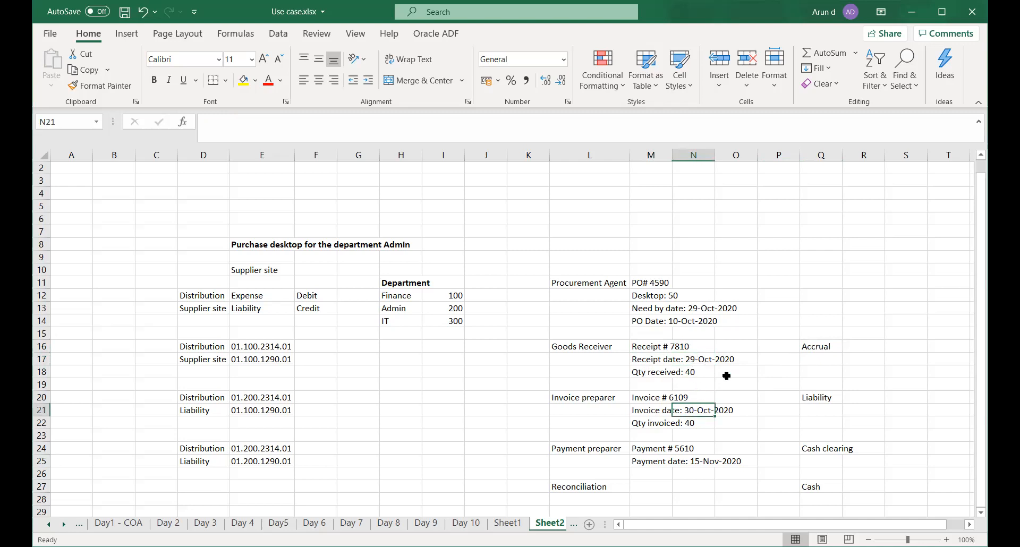
pyautogui.click(808, 349)
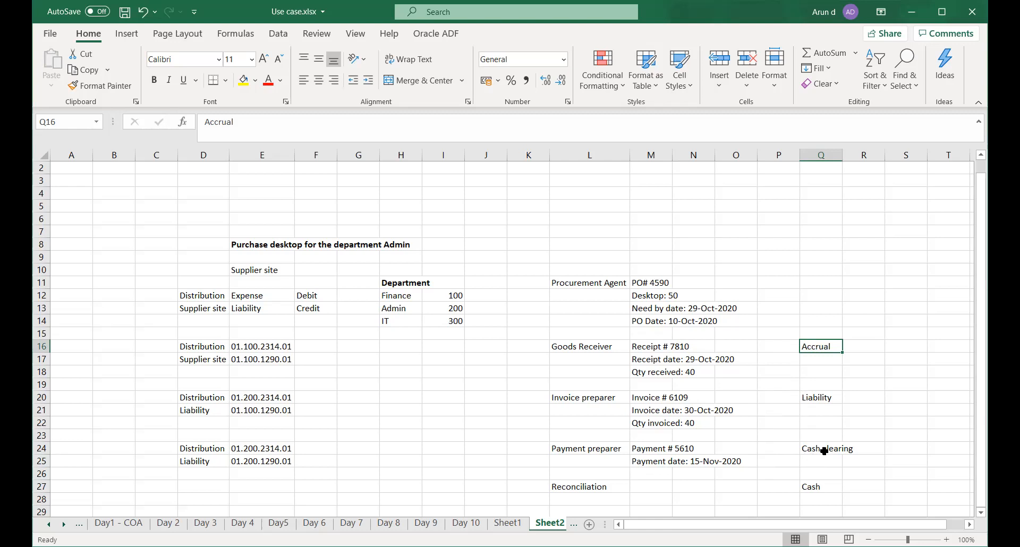
pyautogui.click(604, 487)
pyautogui.click(818, 488)
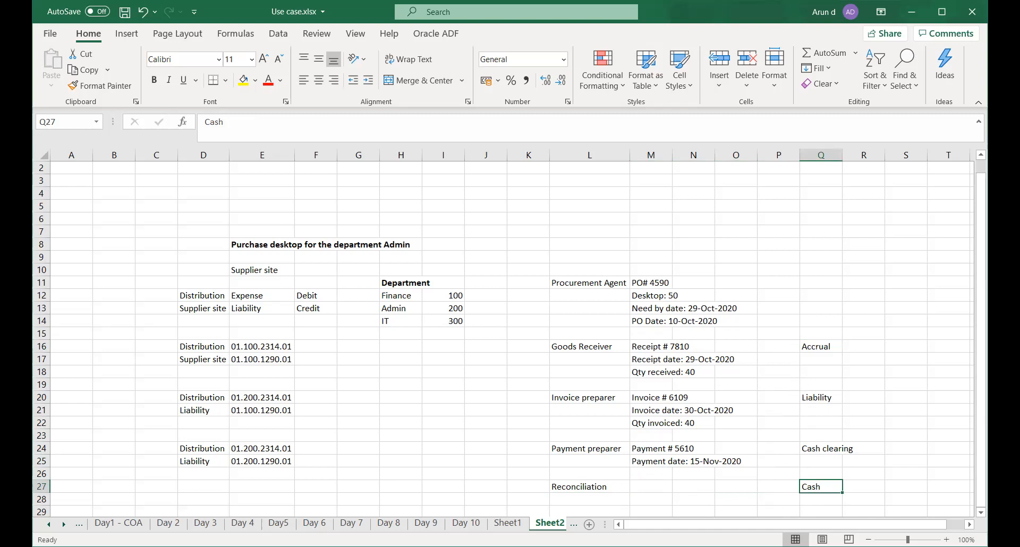
pyautogui.click(916, 473)
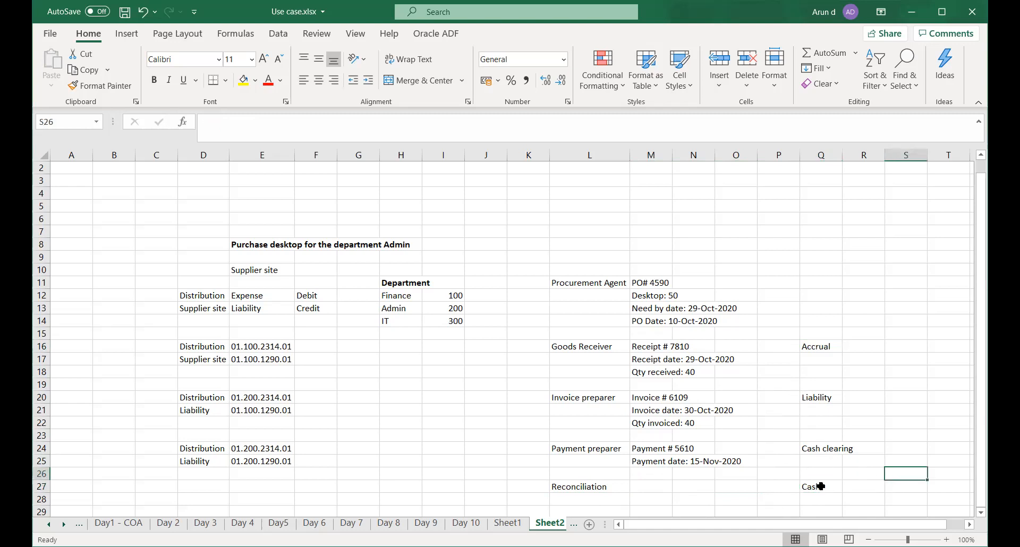
pyautogui.click(815, 449)
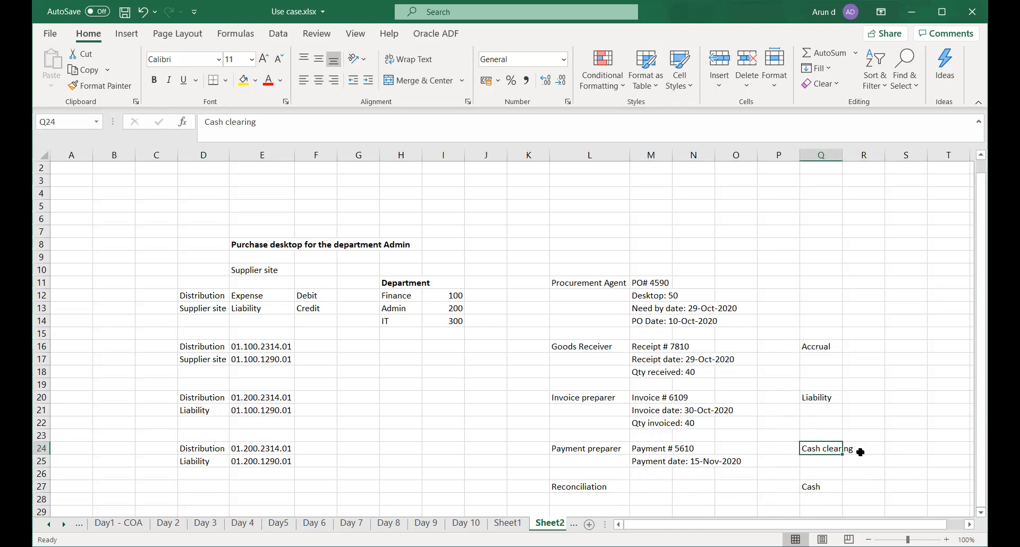
# Enter "Expense" in R20 and "Liability" in R21 as the accounts for the Invoice preparer.
pyautogui.click(878, 398)
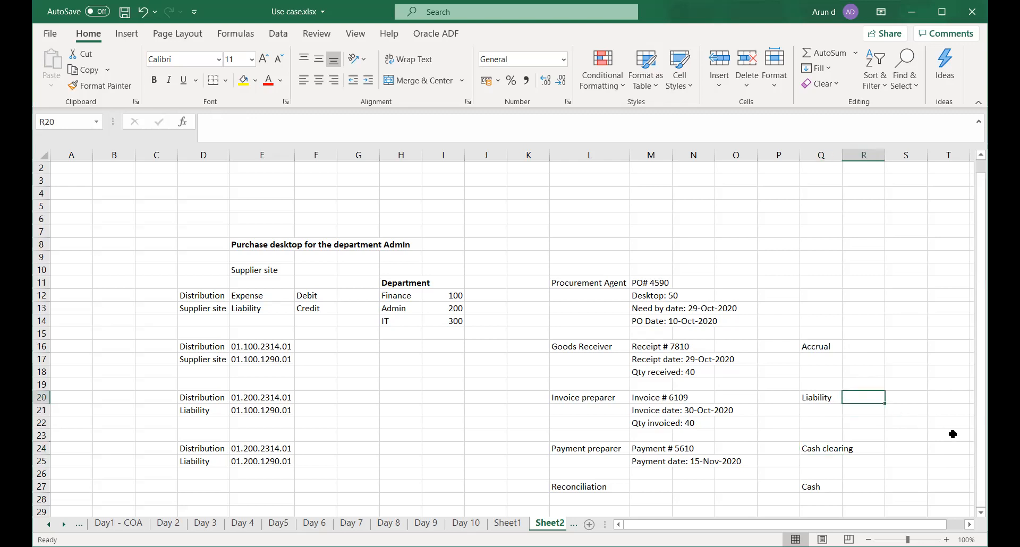
pyautogui.write('Expense')
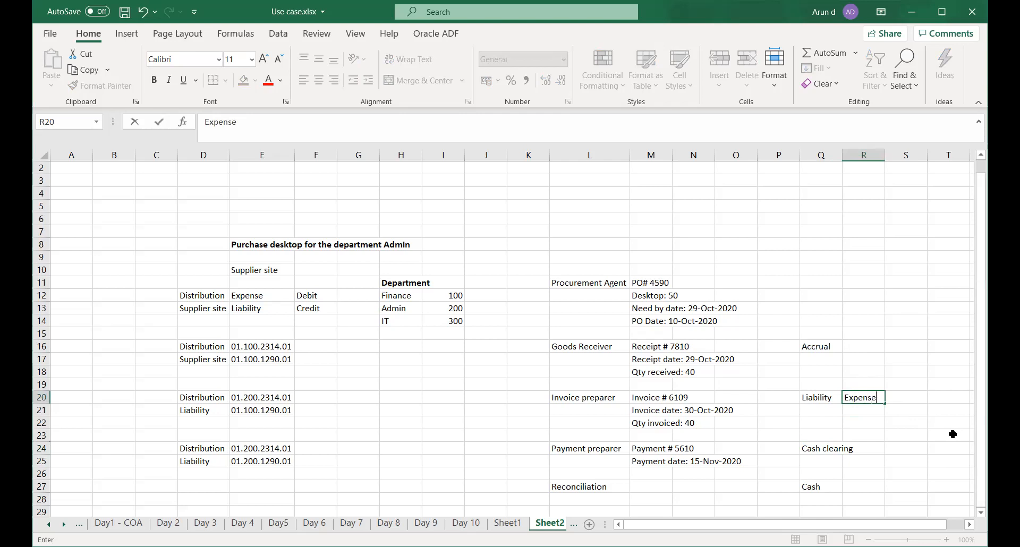
pyautogui.press('Return')
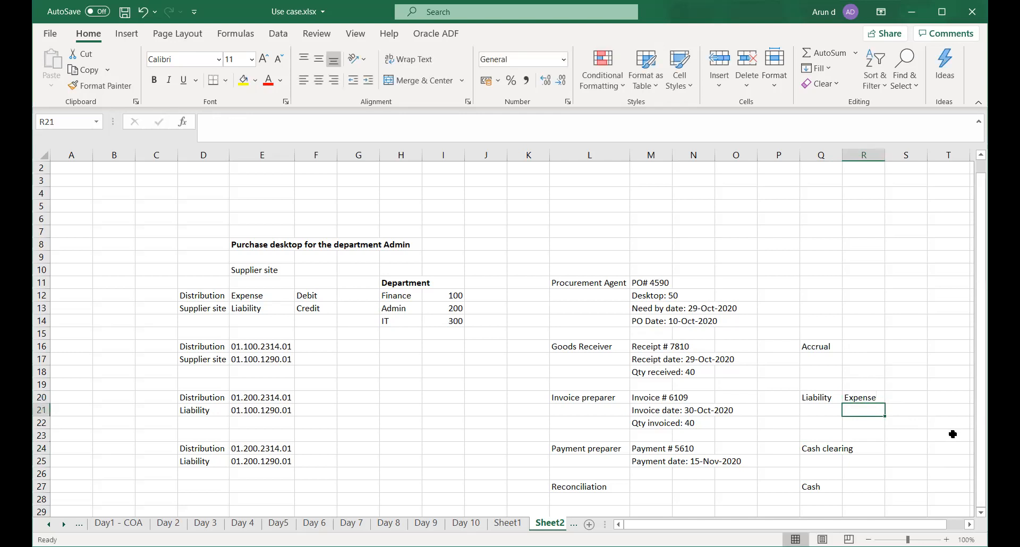
pyautogui.write('Lia')
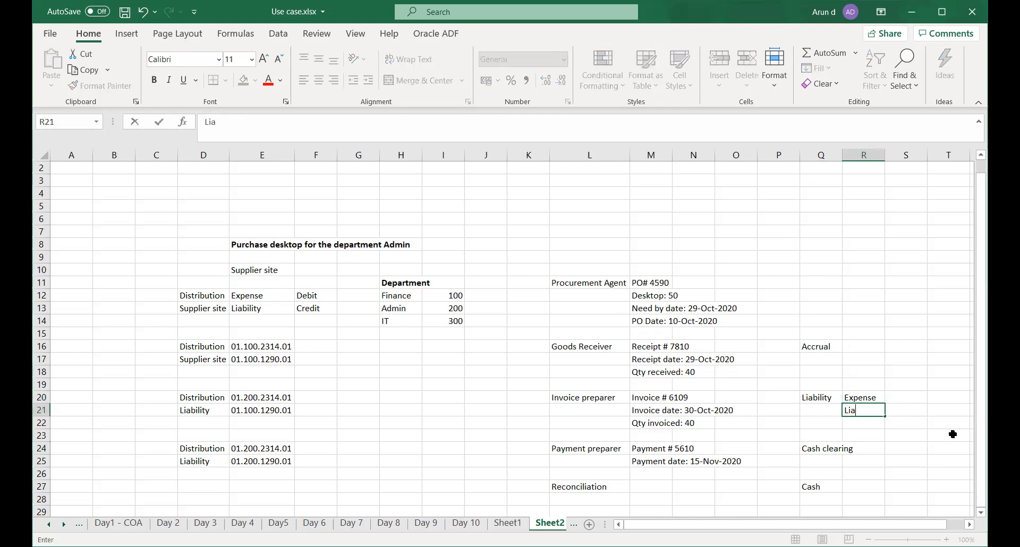
pyautogui.write('bility')
pyautogui.press('Return')
# Enter "Liability" in R24 and "Cash clearing" in R25 as the accounts for the Payment preparer.
pyautogui.press('Down')
pyautogui.press('Down')
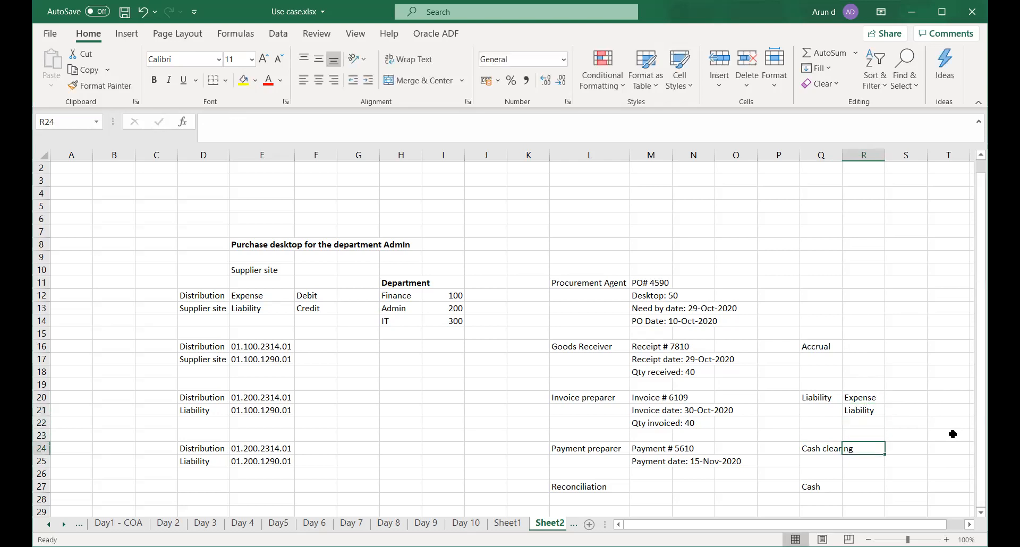
pyautogui.write('Li')
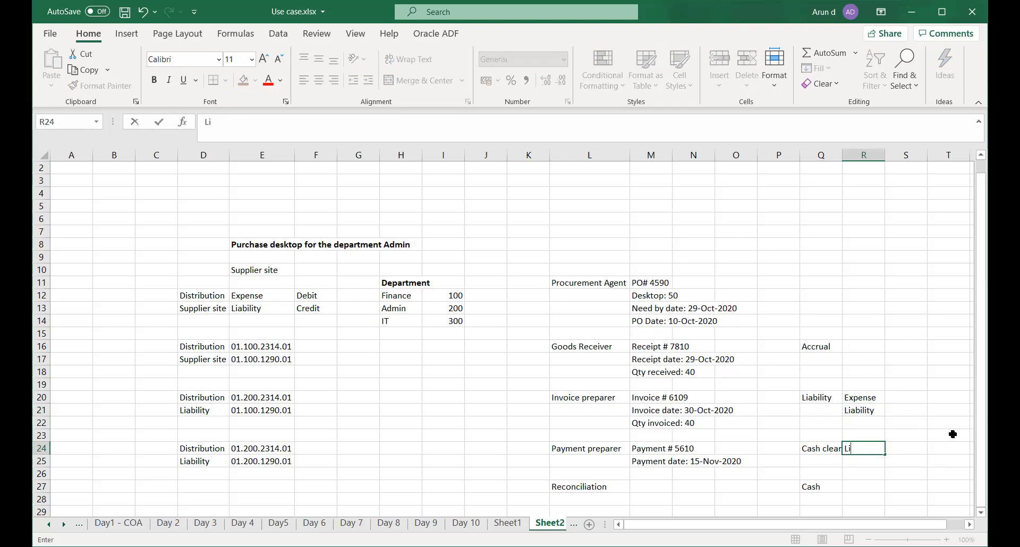
pyautogui.write('ability')
pyautogui.press('Return')
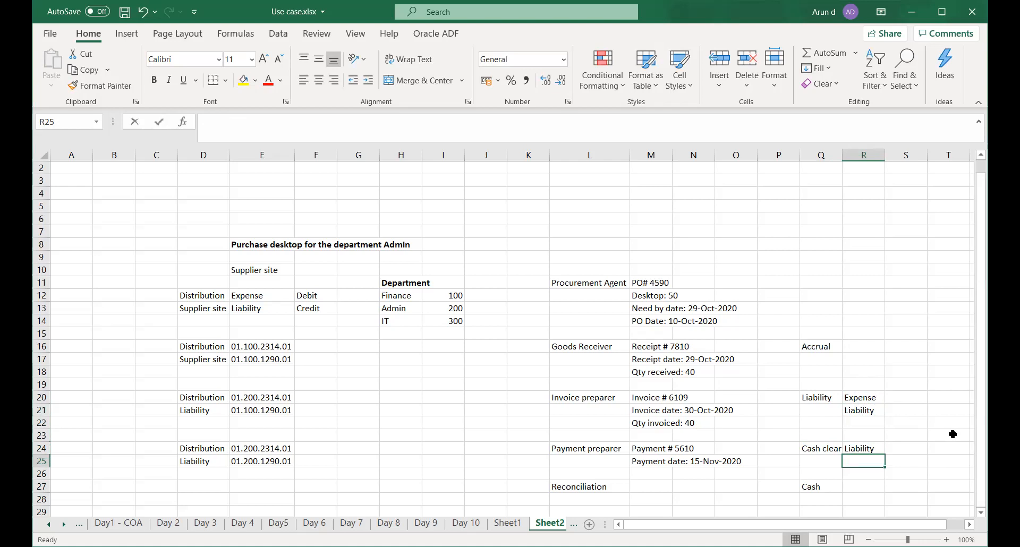
pyautogui.write('Cash cleari')
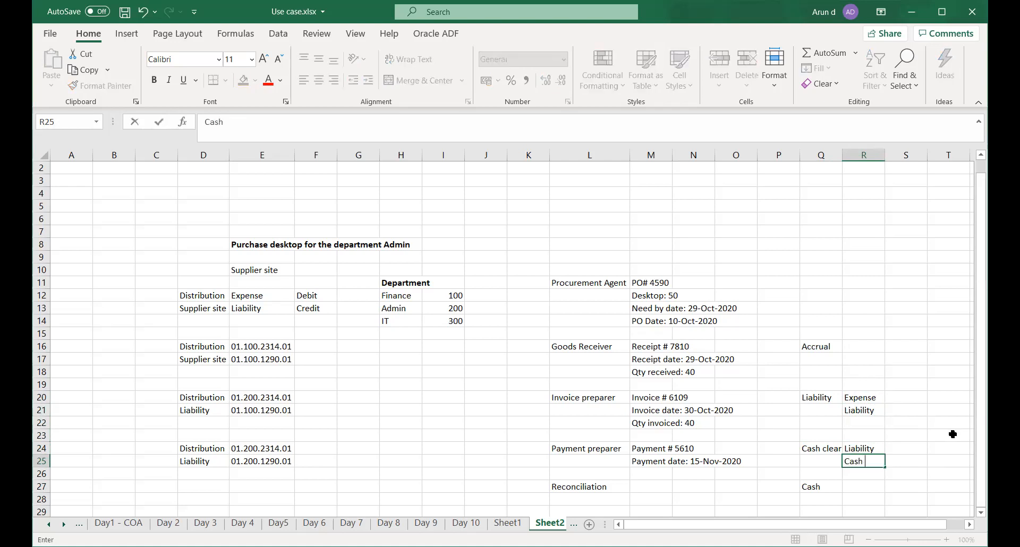
pyautogui.write('ng')
pyautogui.press('Return')
# Enter "Cash clearing" in R27 and "Cash" in R28 as the accounts for Reconciliation.
pyautogui.press('Return')
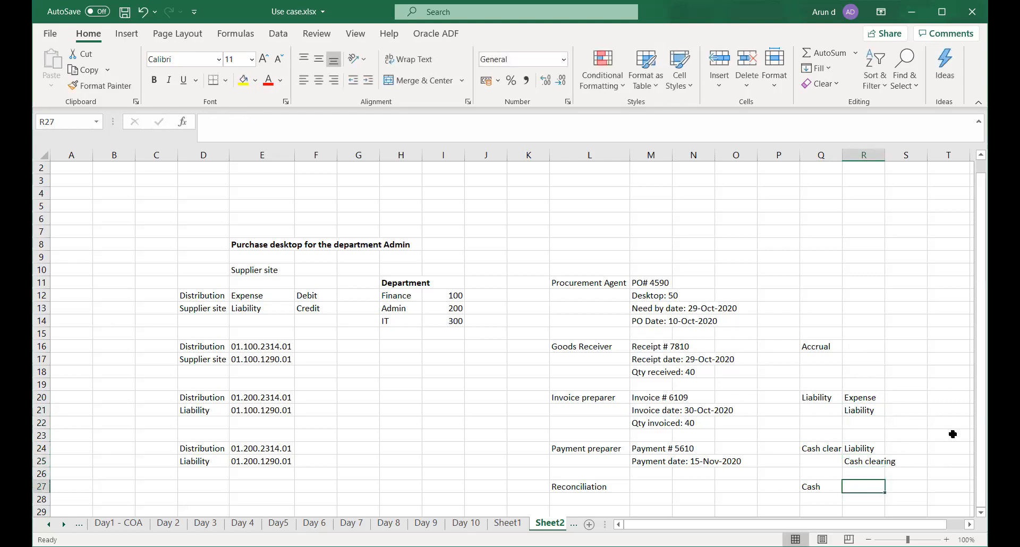
pyautogui.write('C')
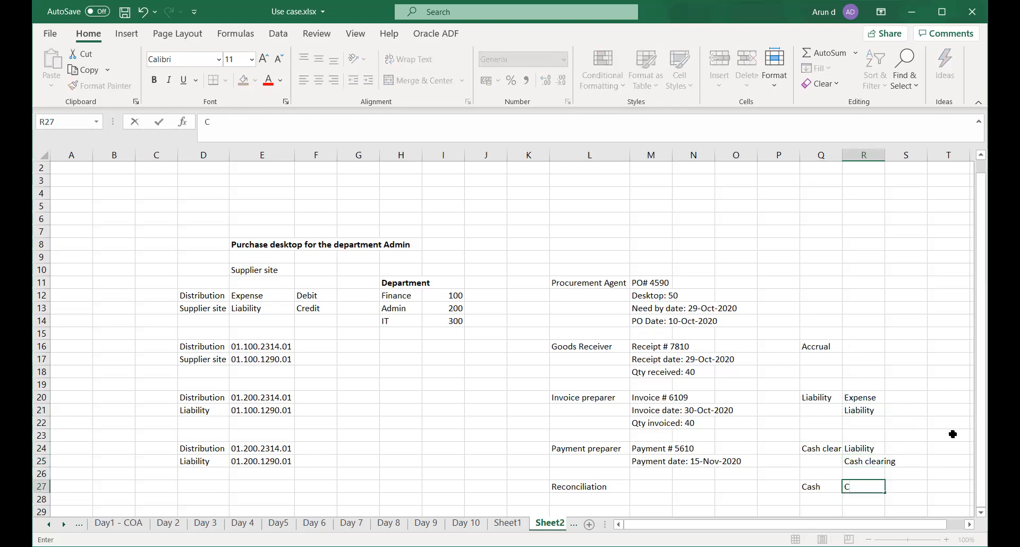
pyautogui.write('ash clearing')
pyautogui.press('Return')
pyautogui.write('Cash')
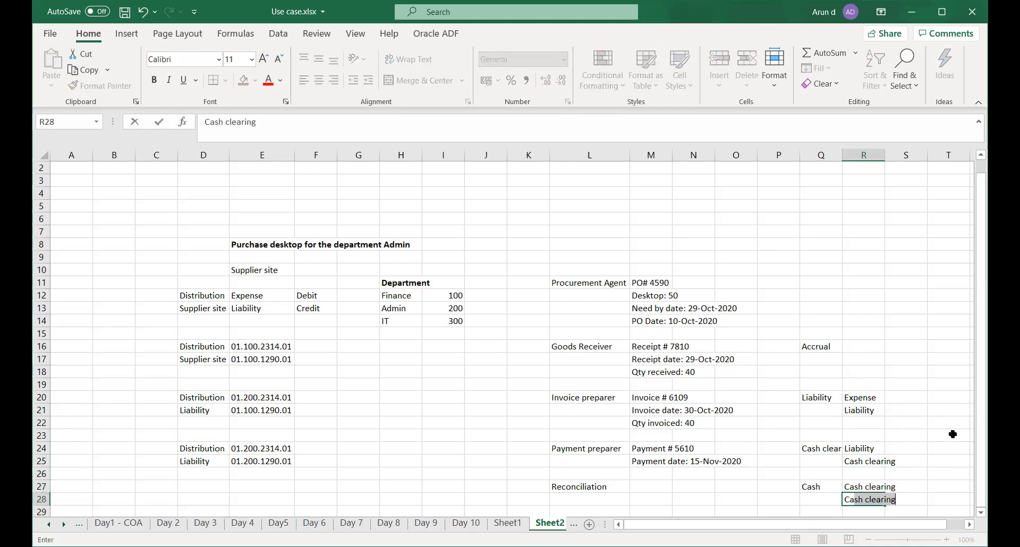
pyautogui.press('Delete')
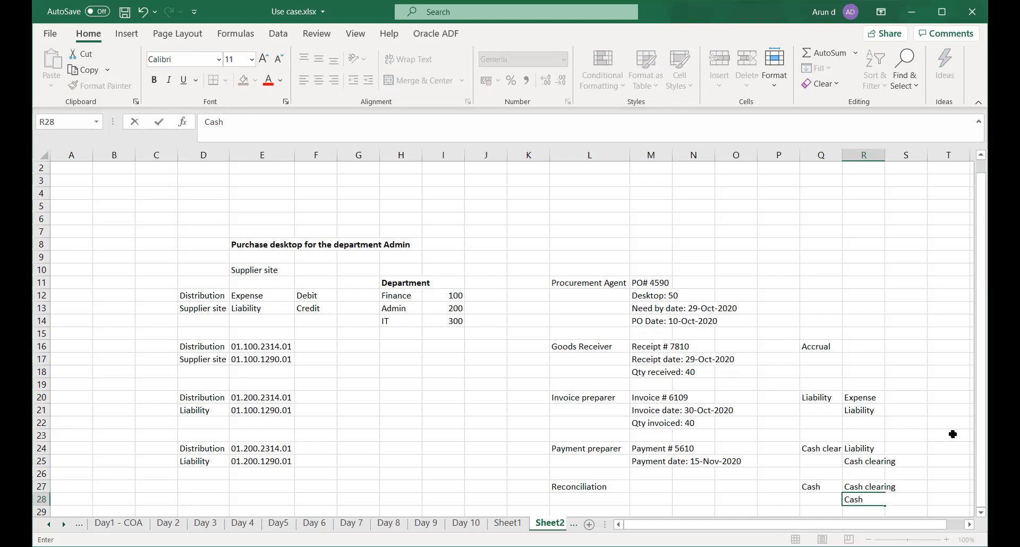
pyautogui.press('Return')
# Change the Invoice preparer's expense entry in R20 to "AP Expense Accrual".
pyautogui.press('Up')
pyautogui.press('Up')
pyautogui.press('Up')
pyautogui.press('Up')
pyautogui.press('Up')
pyautogui.press('Up')
pyautogui.press('Up')
pyautogui.press('Up')
pyautogui.press('Up')
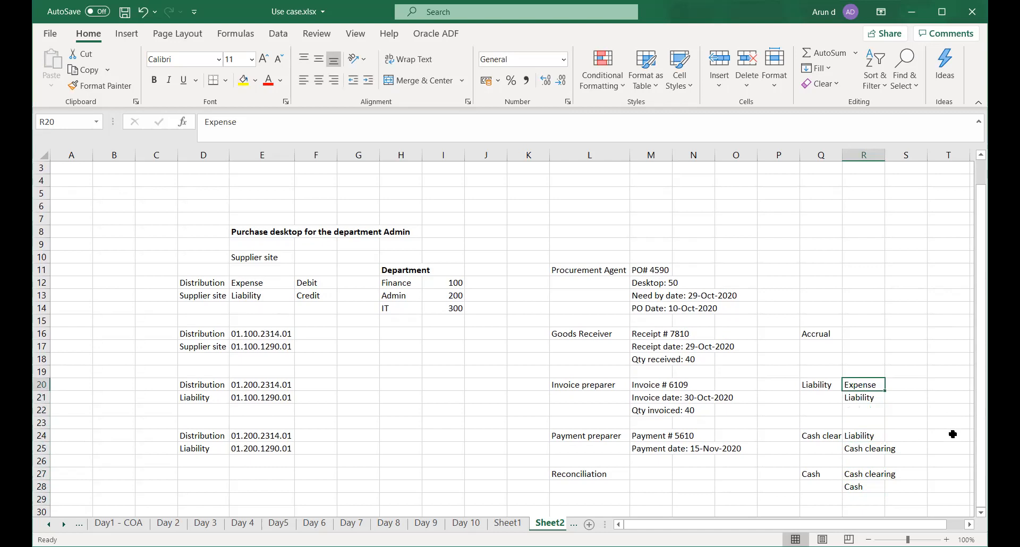
pyautogui.press('F2')
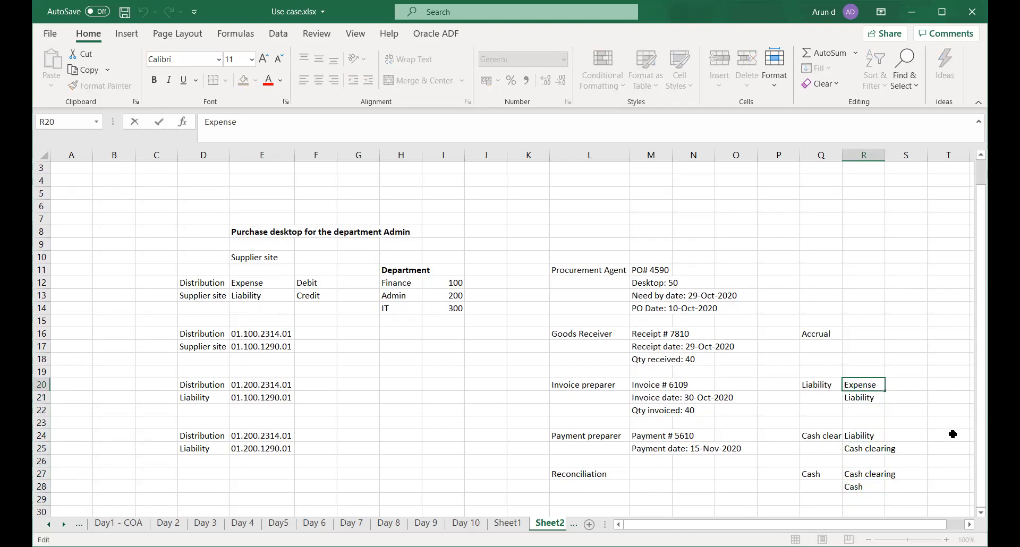
pyautogui.write('AP Expense ')
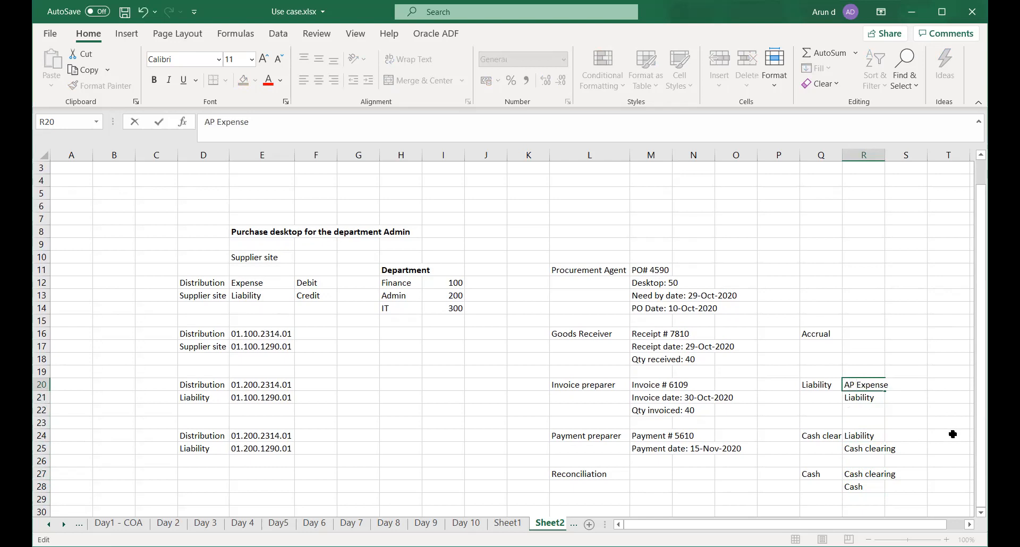
pyautogui.write('Accrual')
pyautogui.press('Return')
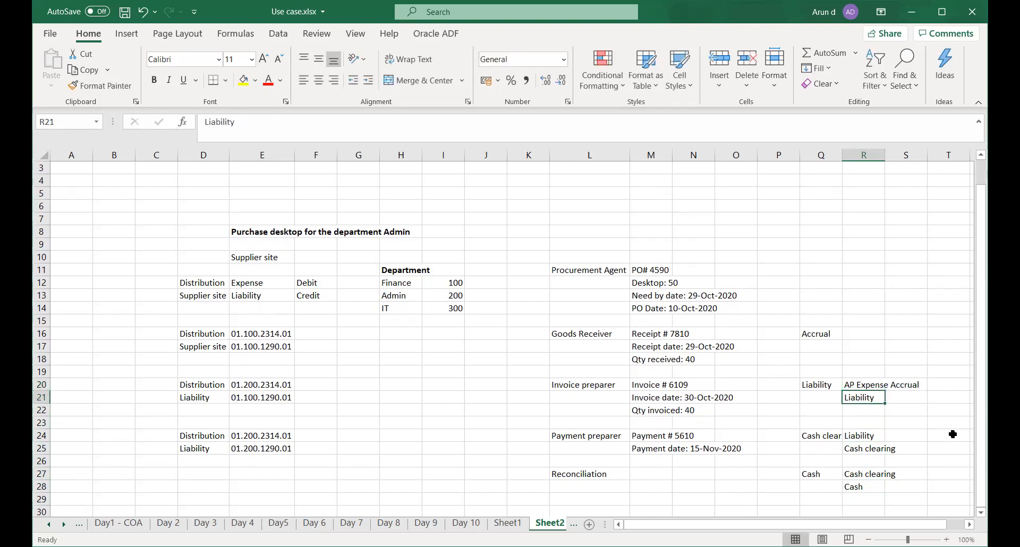
# Enter "AP Expense Accrual" in R17 and "Receiving" in R16 as the accounts for the Goods Receiver.
pyautogui.press('Up')
pyautogui.press('Up')
pyautogui.press('Up')
pyautogui.press('Up')
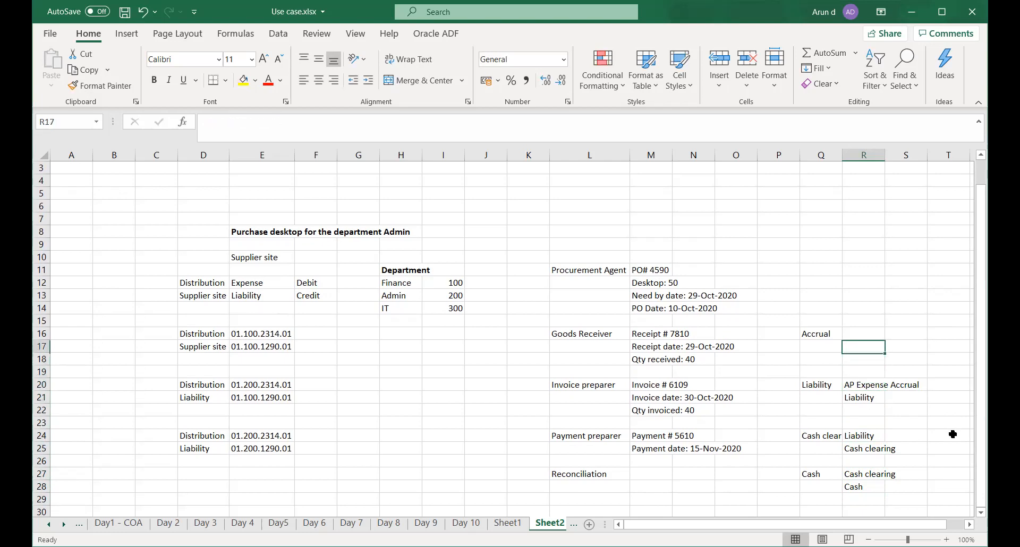
pyautogui.write('A')
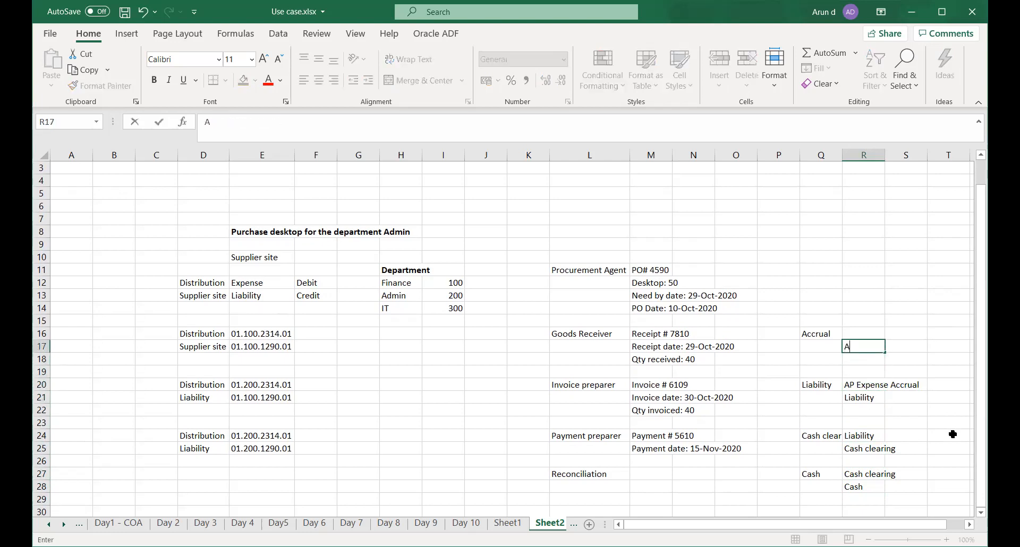
pyautogui.write('P Expense Accr')
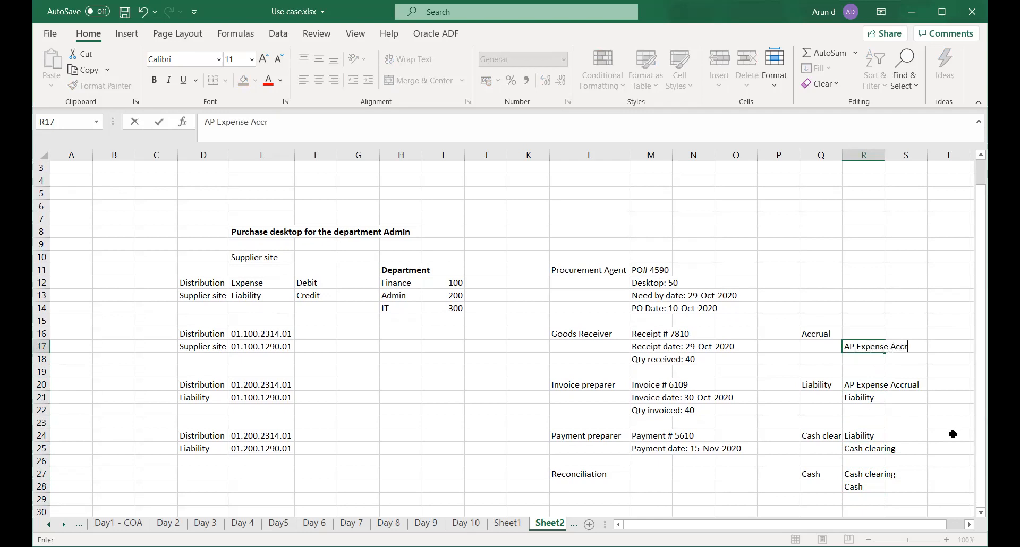
pyautogui.write('ual')
pyautogui.press('Up')
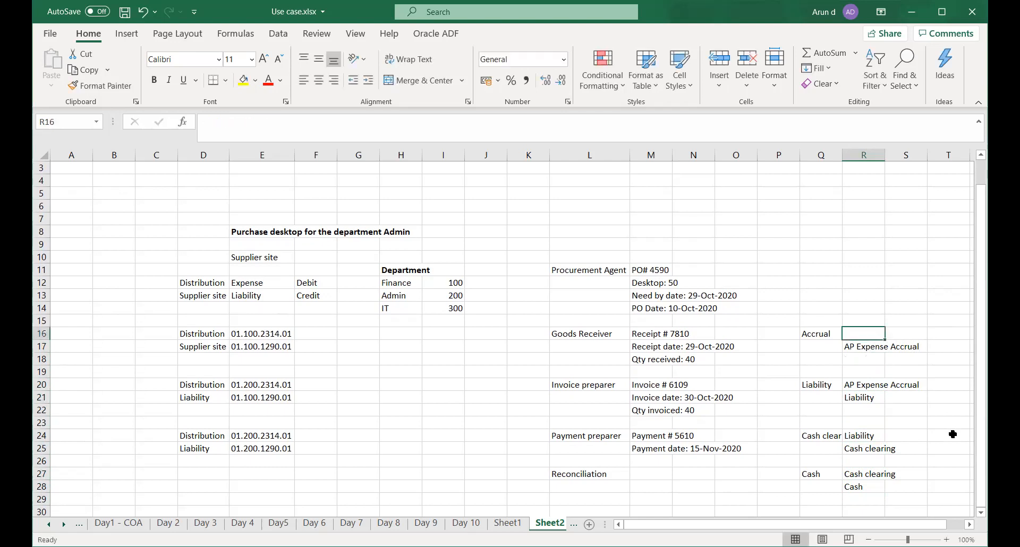
pyautogui.write('Receiving')
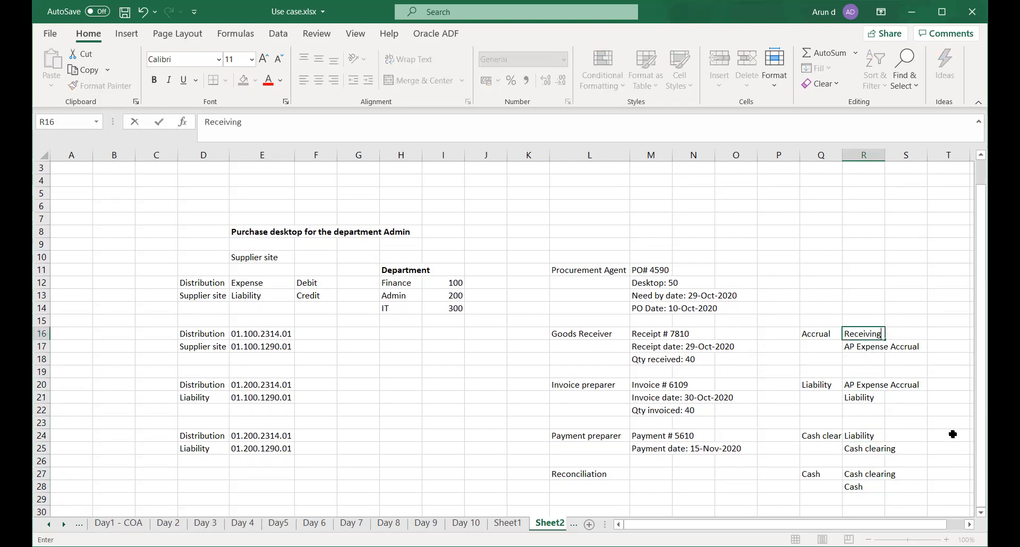
# Mark the Goods Receiver entries with "Debit" in S16 and "Credit" in S17.
pyautogui.press('Right')
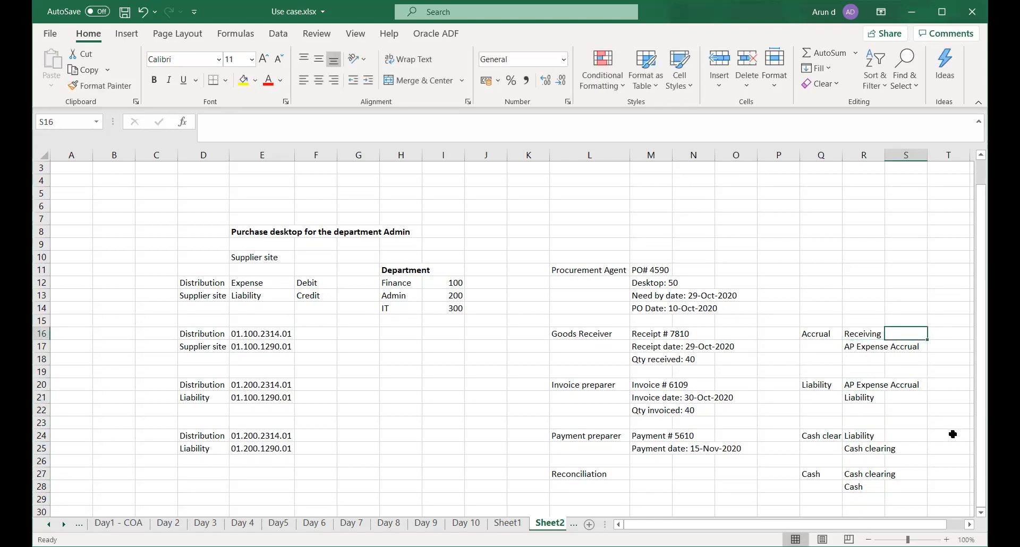
pyautogui.write('Debit')
pyautogui.press('Return')
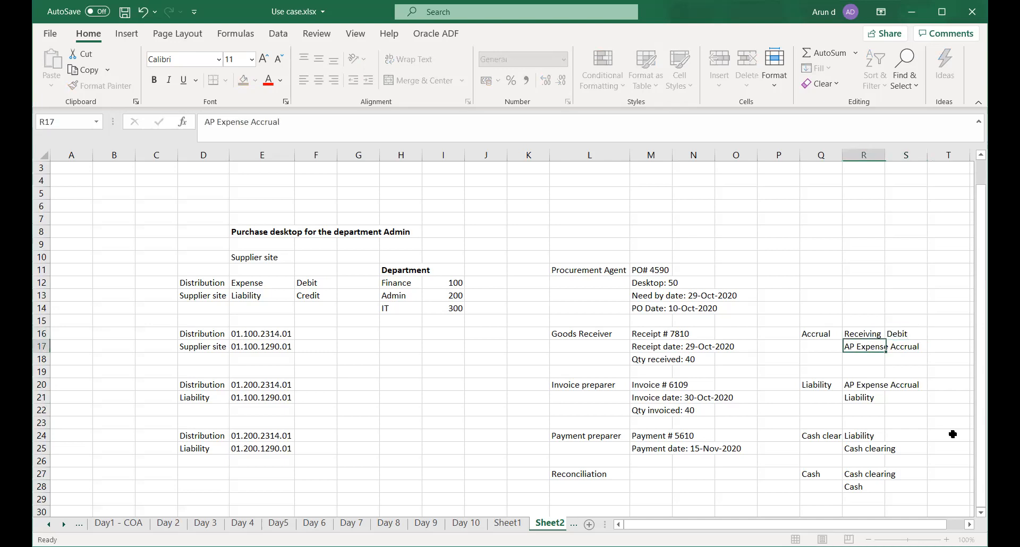
pyautogui.press('Right')
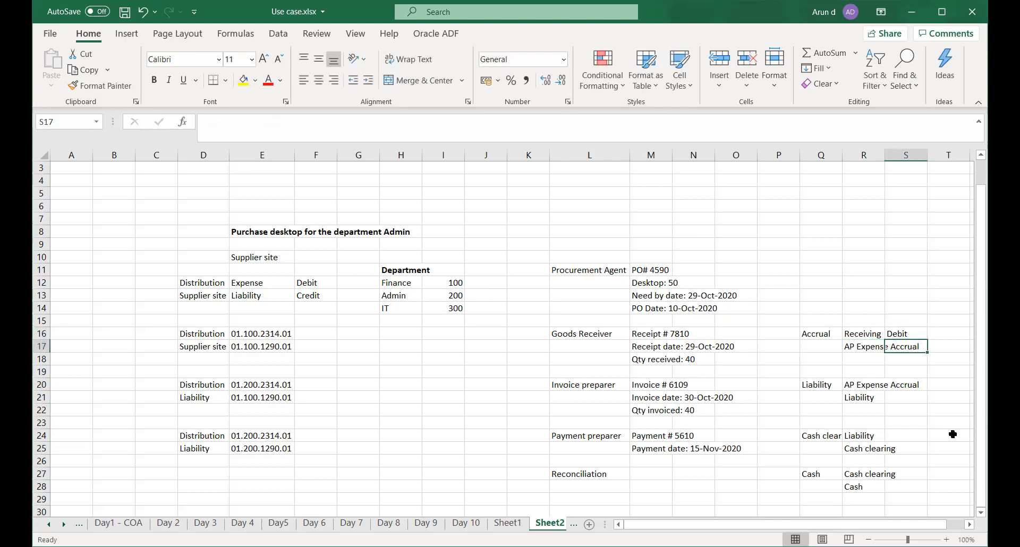
pyautogui.write('Credi')
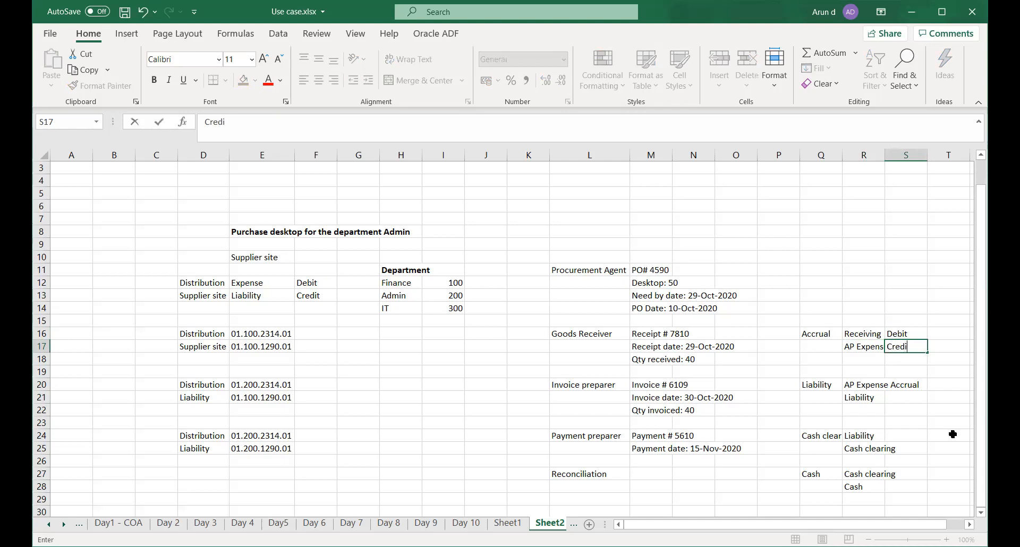
pyautogui.press('Return')
# Copy the Debit/Credit pair from S16:S17 to S20:S21, S24:S25 and S27:S28 for the invoice, payment and reconciliation entries.
pyautogui.press('Up')
pyautogui.press('Up')
pyautogui.hotkey('shift', 'Down')
pyautogui.hotkey('ctrl', 'c')
pyautogui.press('Down')
pyautogui.press('Down')
pyautogui.press('Down')
pyautogui.press('Down')
pyautogui.hotkey('ctrl', 'v')
pyautogui.press('Down')
pyautogui.press('Down')
pyautogui.press('Down')
pyautogui.press('Down')
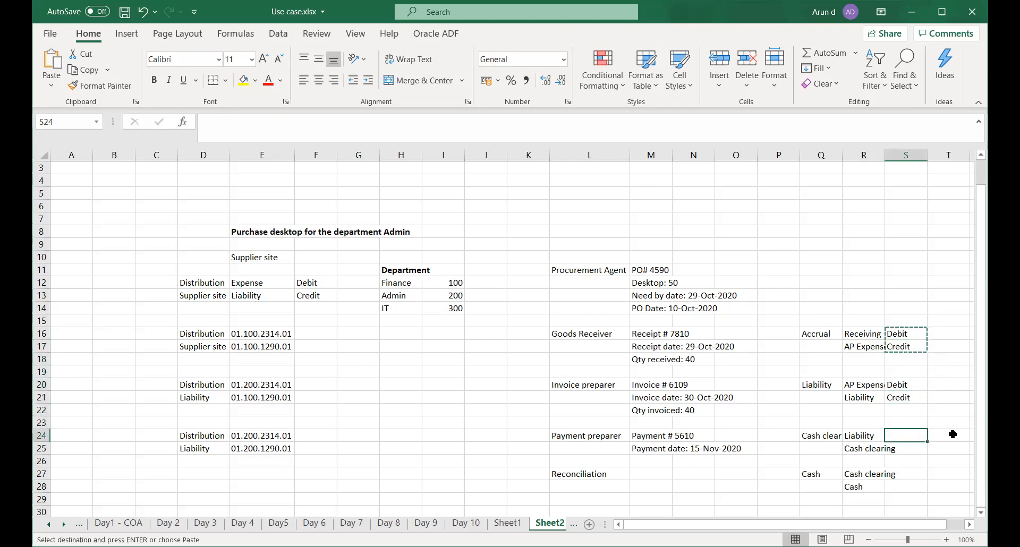
pyautogui.hotkey('ctrl', 'v')
pyautogui.press('Down')
pyautogui.press('Down')
pyautogui.press('Down')
pyautogui.hotkey('ctrl', 'v')
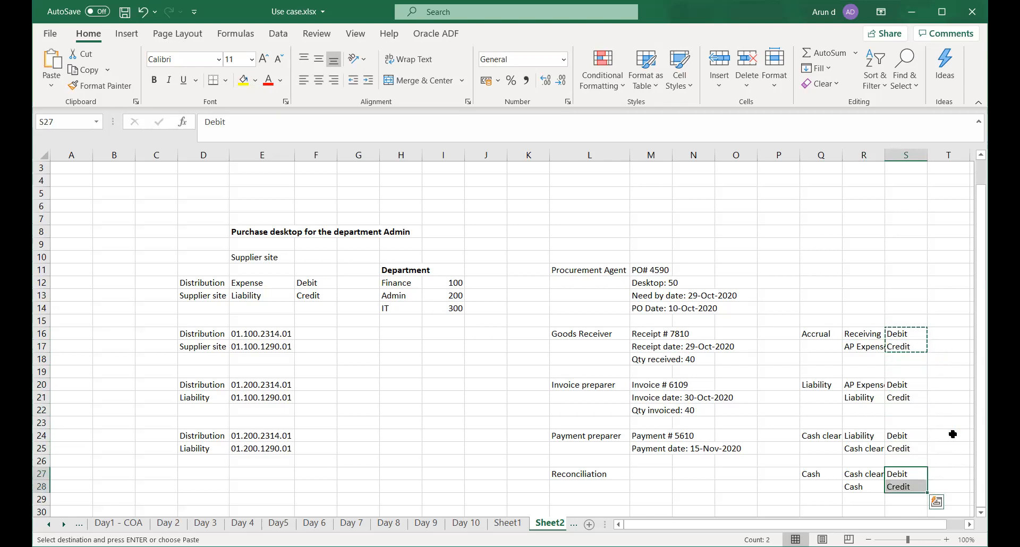
# Autofit column R to its account names and save the workbook.
pyautogui.doubleClick(885, 156)
pyautogui.click(887, 257)
pyautogui.hotkey('ctrl', 's')
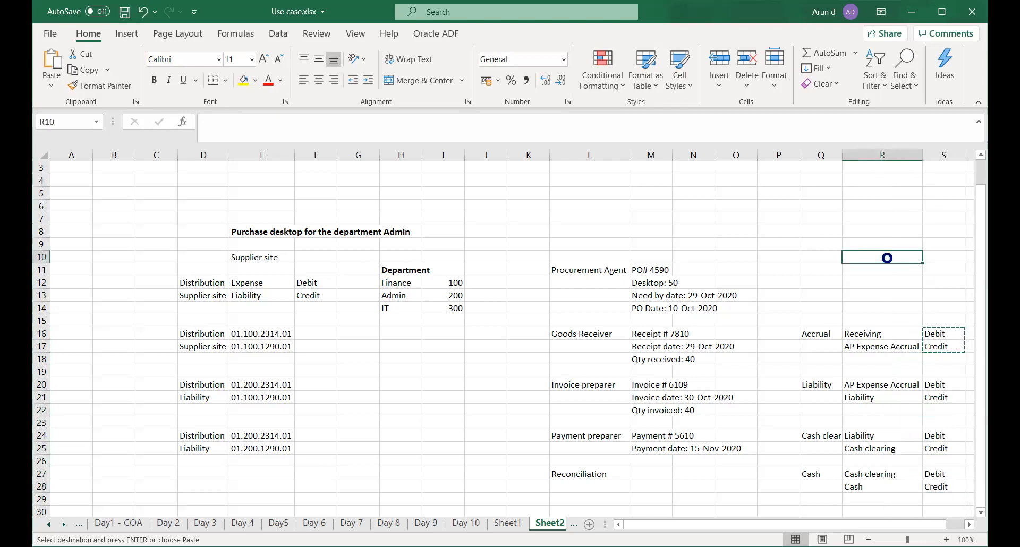
# Review the accounts and debit/credit entries of the Goods Receiver and Invoice preparer in rows 16 to 21.
pyautogui.click(970, 525)
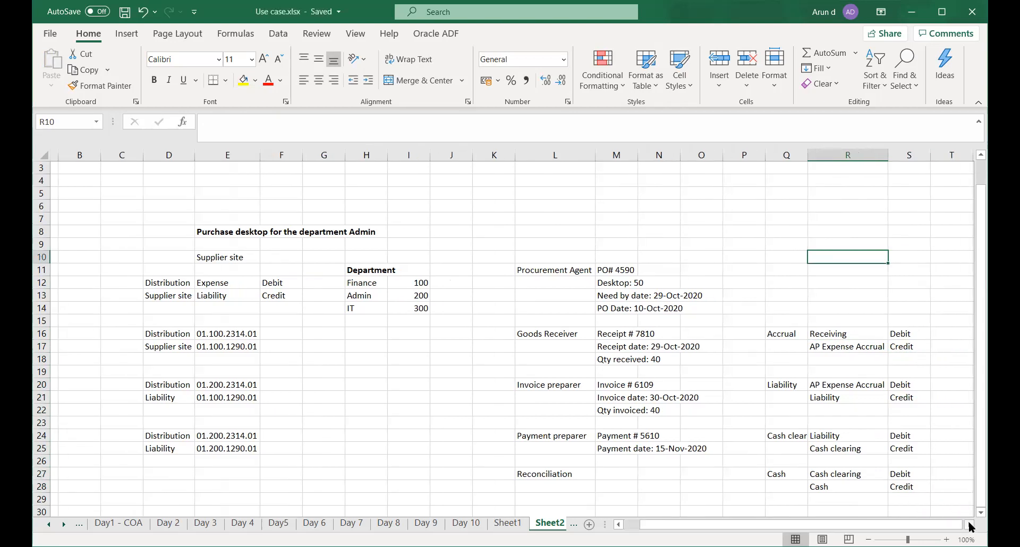
pyautogui.click(971, 525)
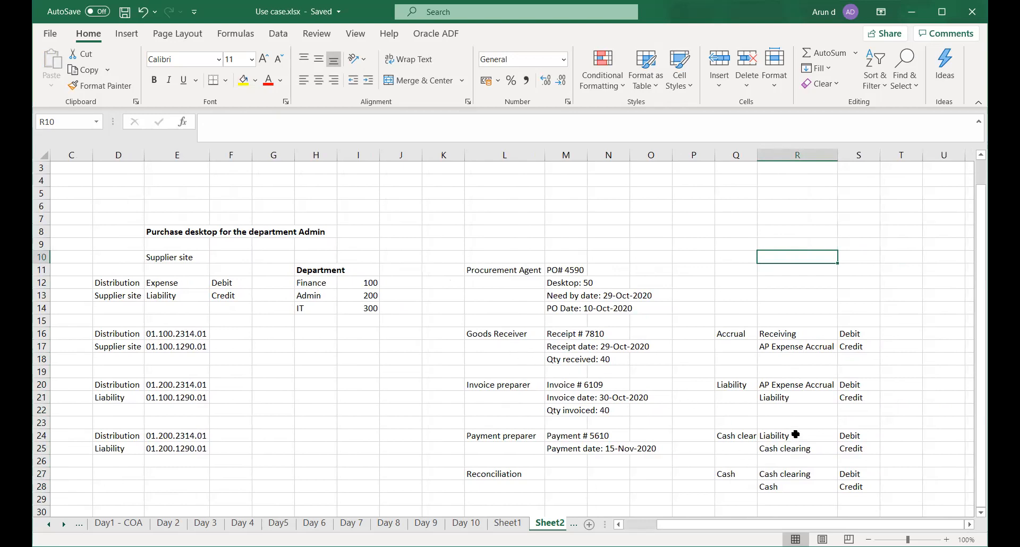
pyautogui.click(775, 349)
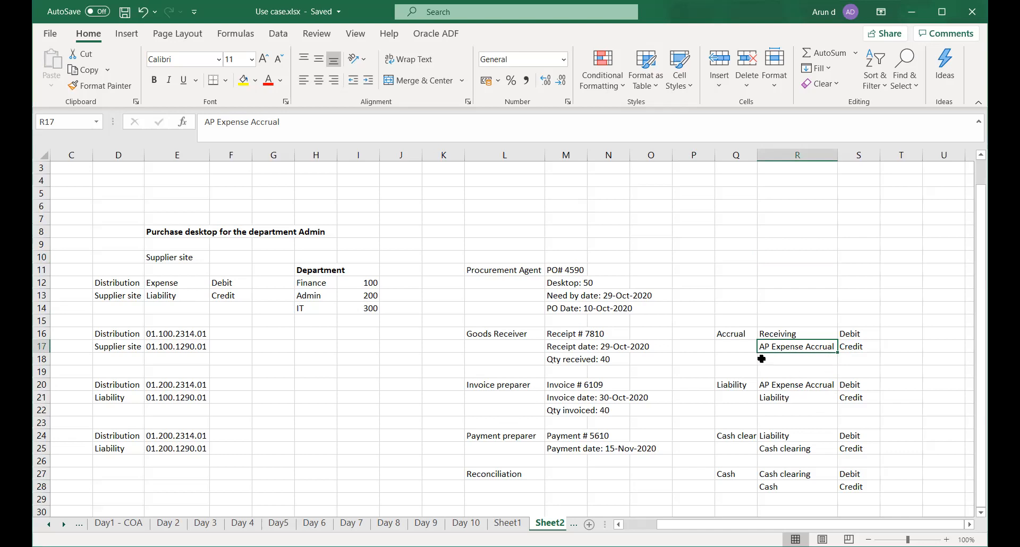
pyautogui.click(729, 347)
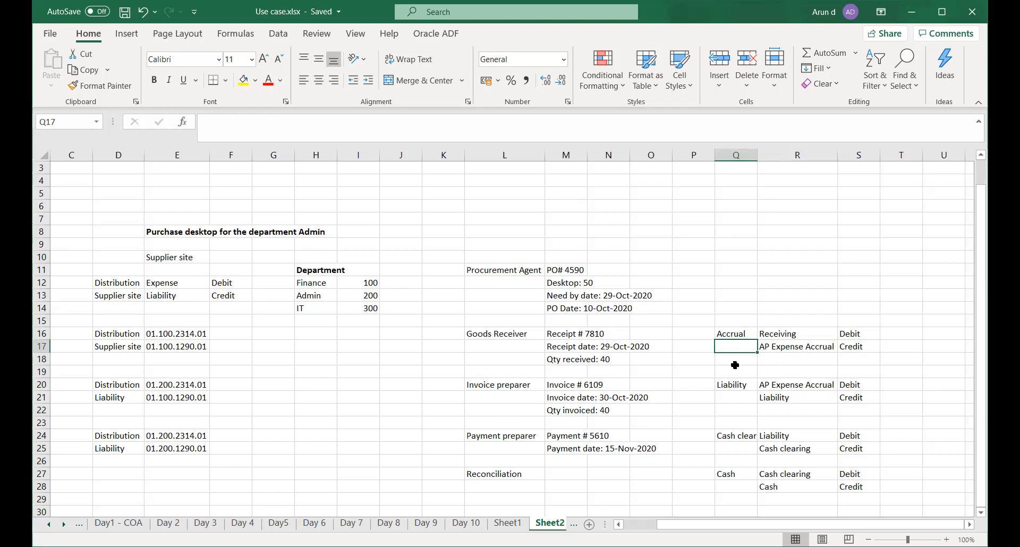
pyautogui.click(768, 365)
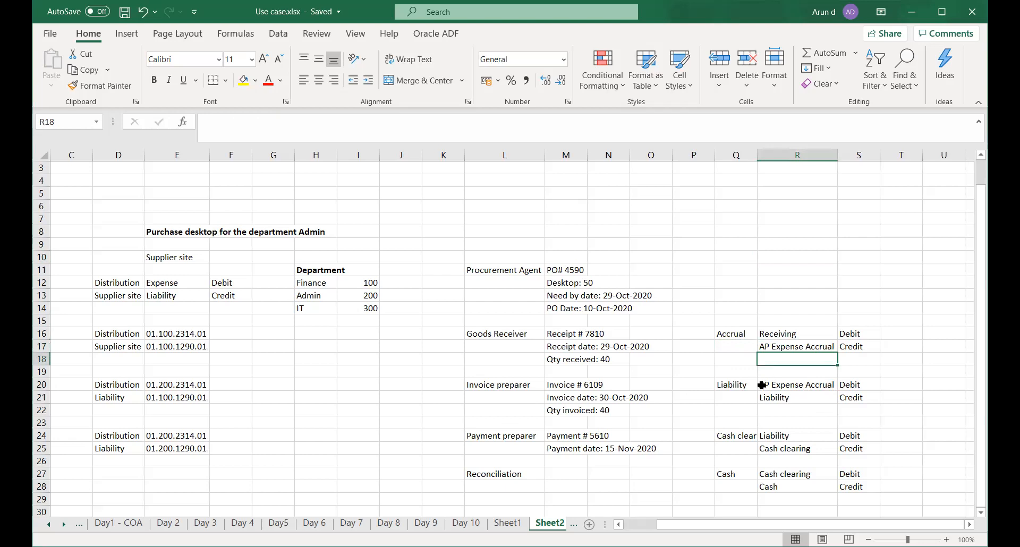
pyautogui.click(736, 390)
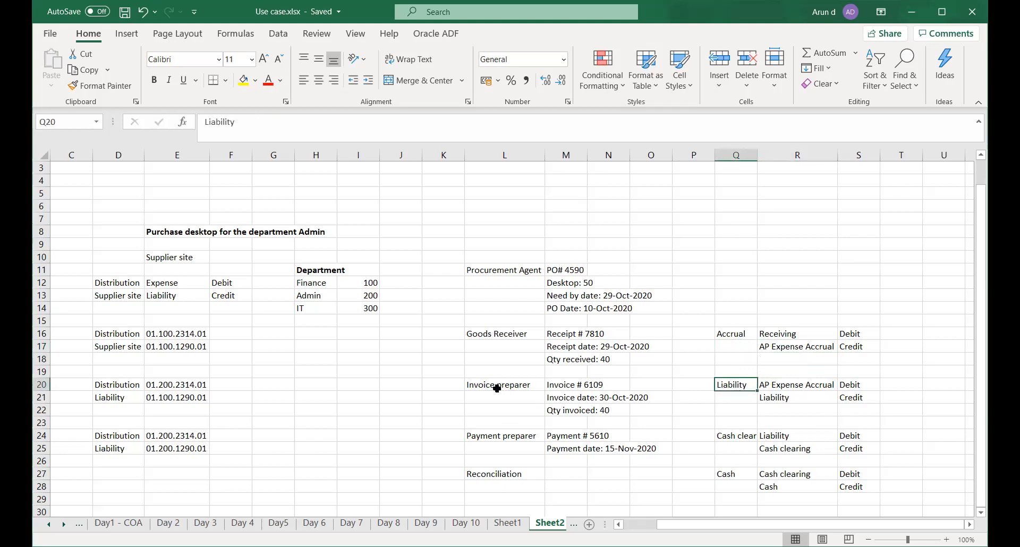
pyautogui.click(772, 386)
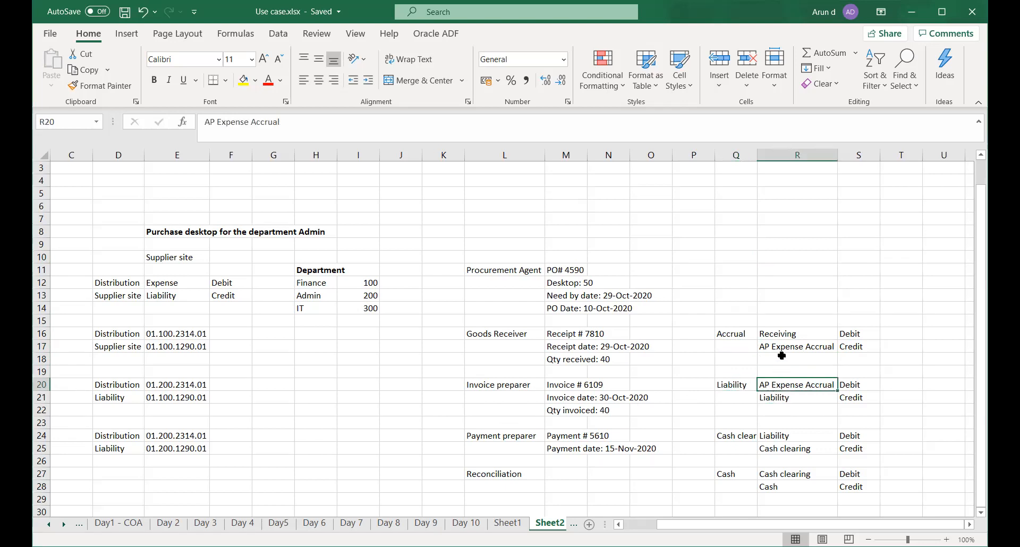
pyautogui.click(846, 386)
pyautogui.click(765, 398)
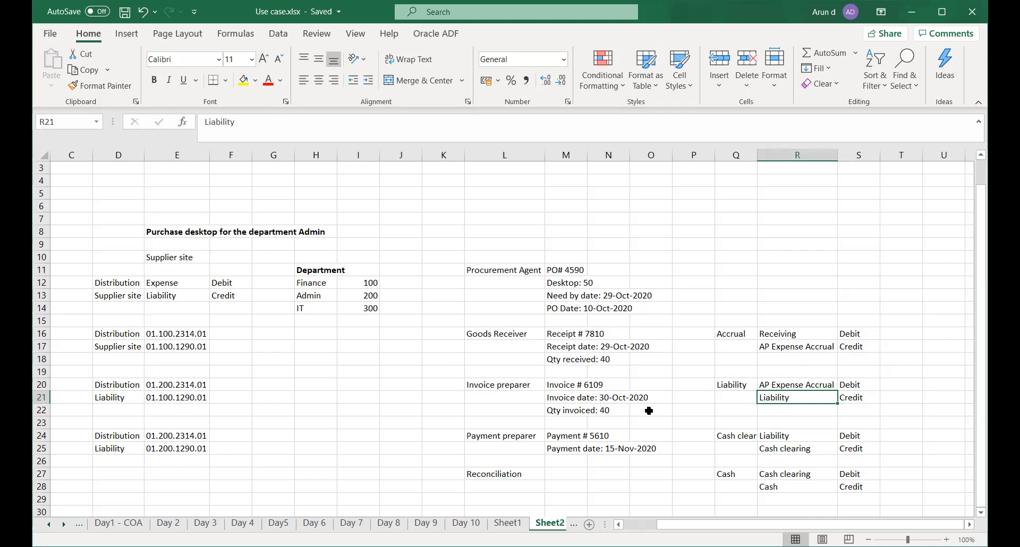
pyautogui.click(770, 410)
pyautogui.click(764, 398)
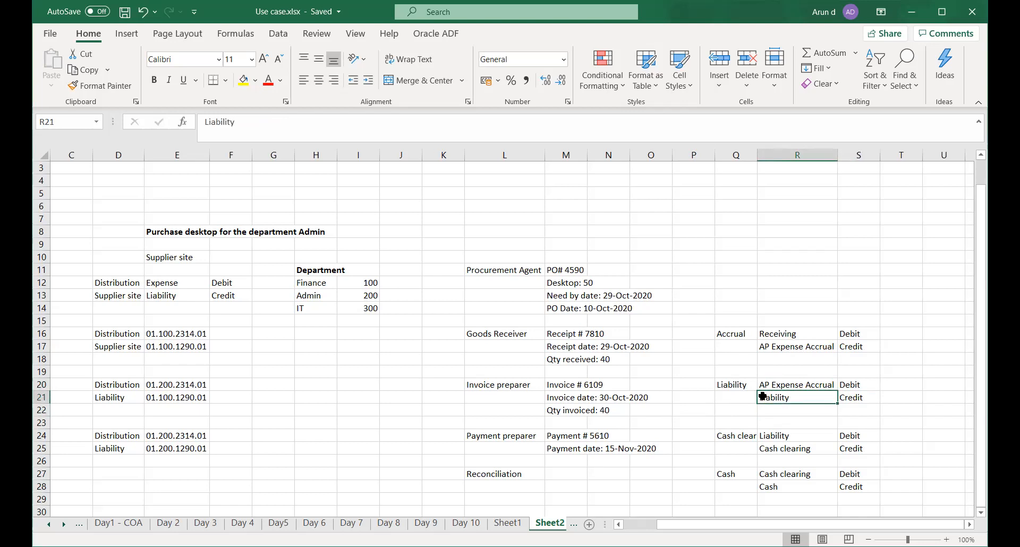
pyautogui.click(851, 398)
pyautogui.click(900, 398)
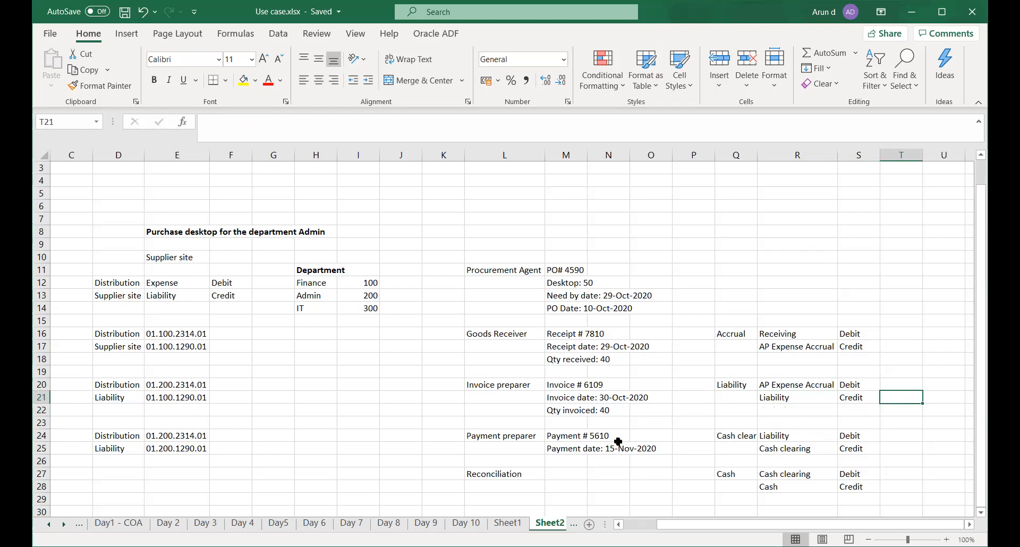
# Examine the Payment preparer's liability and cash clearing entries in rows 24 and 25 against the invoice's liability credit.
pyautogui.click(774, 435)
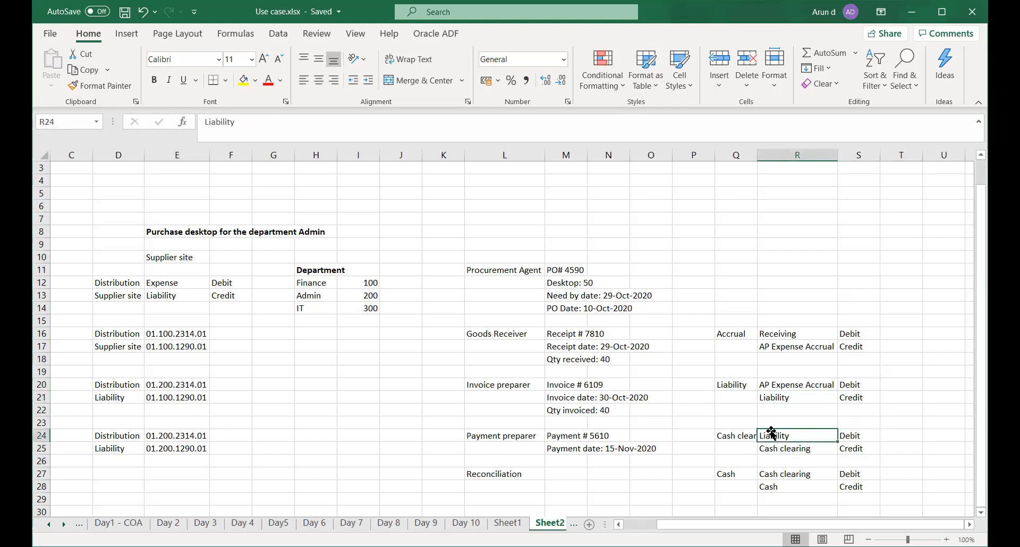
pyautogui.click(856, 398)
pyautogui.click(851, 435)
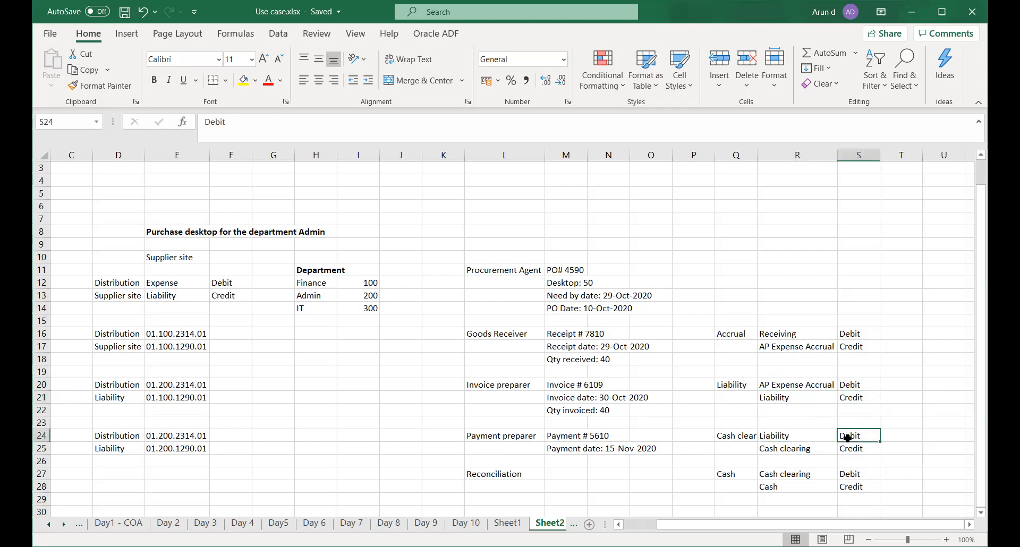
pyautogui.click(773, 434)
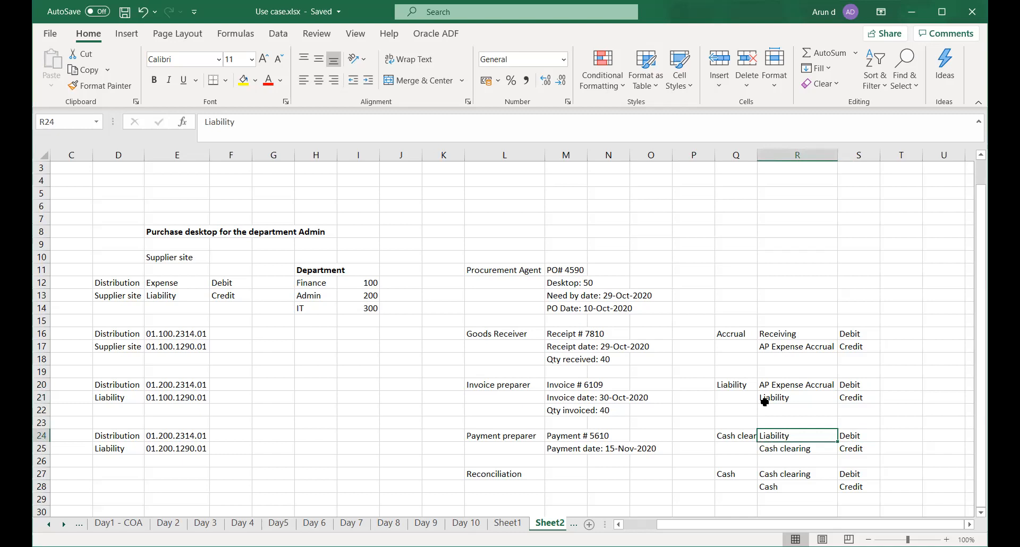
pyautogui.click(771, 449)
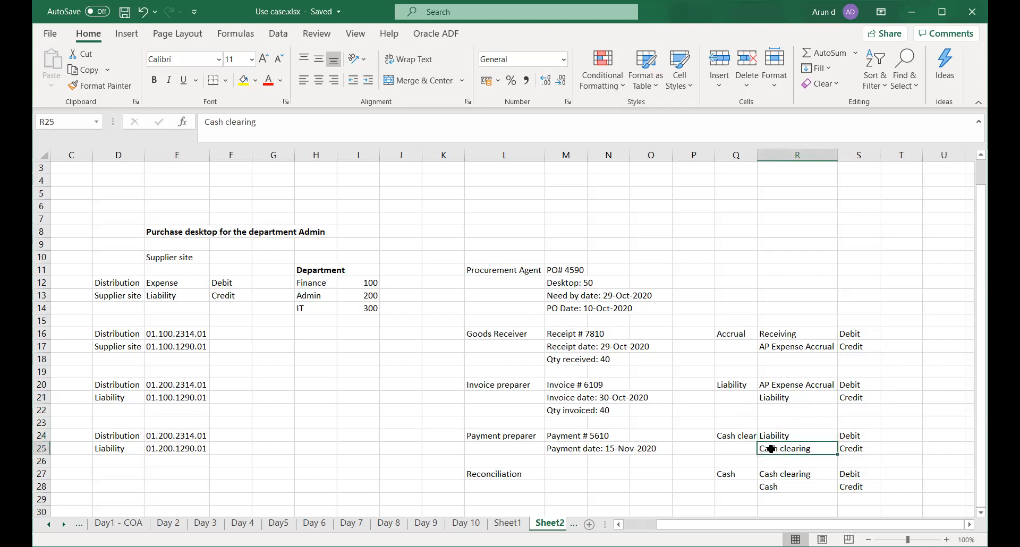
pyautogui.click(851, 450)
pyautogui.click(777, 450)
# Enter "BS - UTR #" in T27 as the bank statement reference beside the Reconciliation debit entry.
pyautogui.click(896, 474)
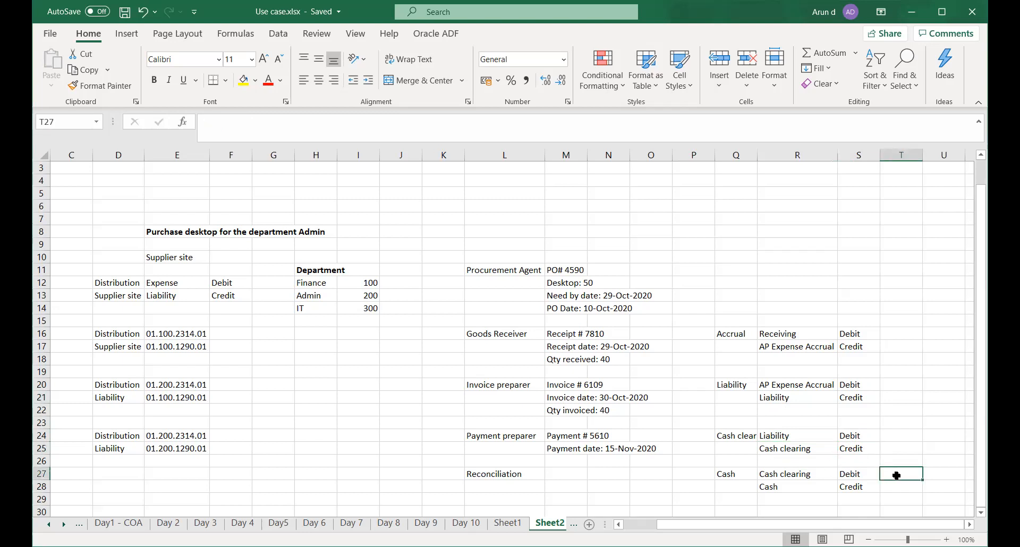
pyautogui.write('BS - UTR')
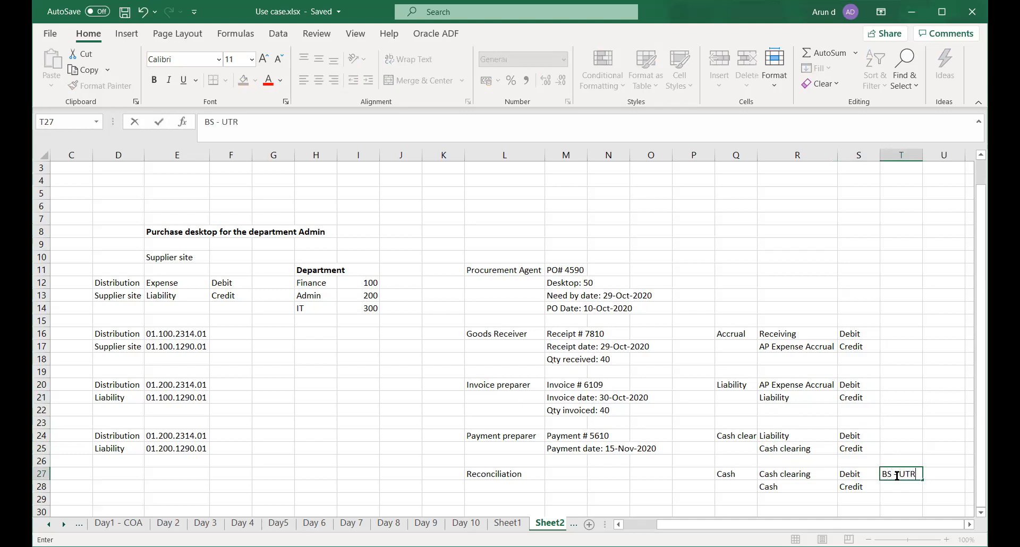
pyautogui.write(' #')
pyautogui.press('Tab')
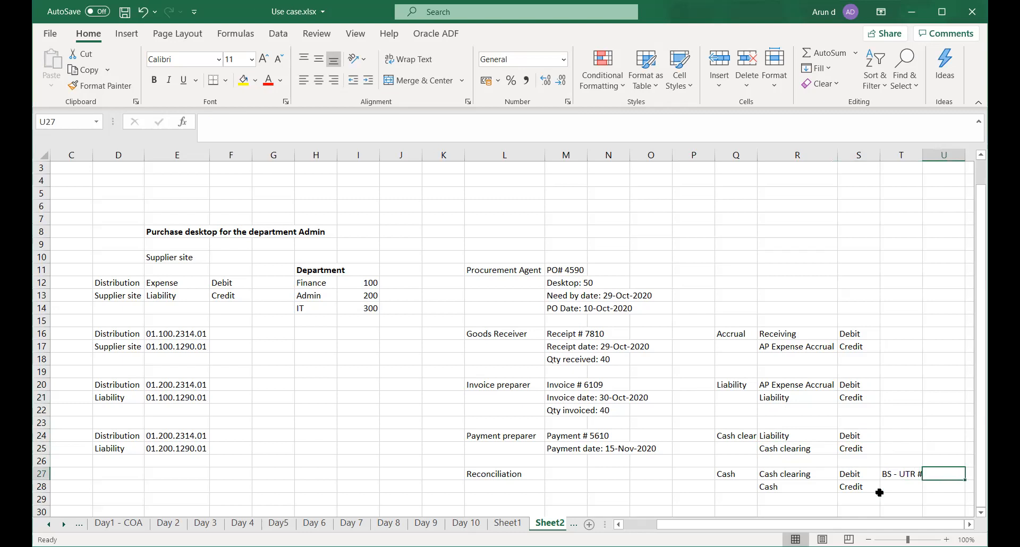
# Widen column T slightly to fit the bank statement reference and save the workbook.
pyautogui.moveTo(920, 154); pyautogui.dragTo(923, 154)
pyautogui.click(921, 383)
pyautogui.hotkey('ctrl', 's')
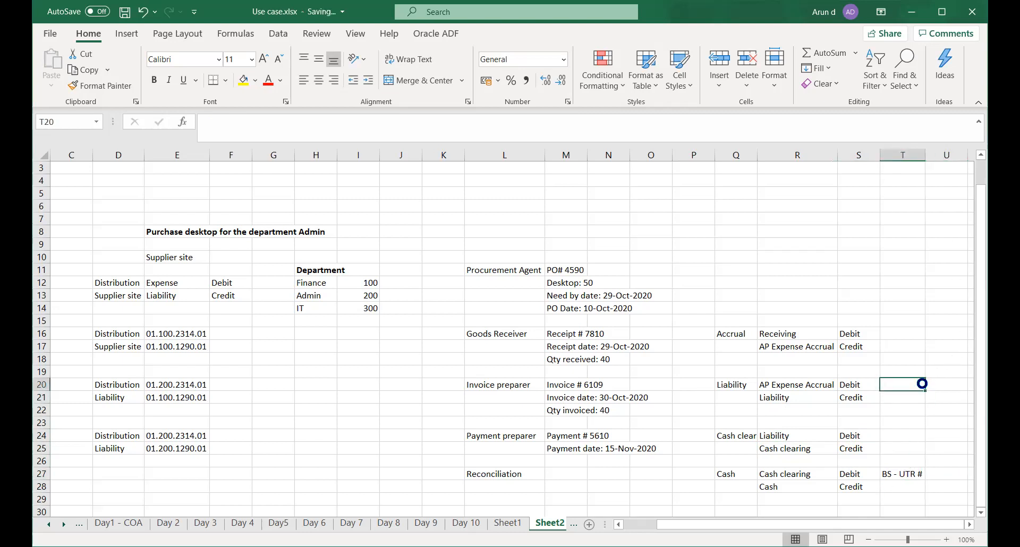
# Review the Reconciliation reference and its cash clearing and cash entries against the payment's cash clearing entry.
pyautogui.click(884, 476)
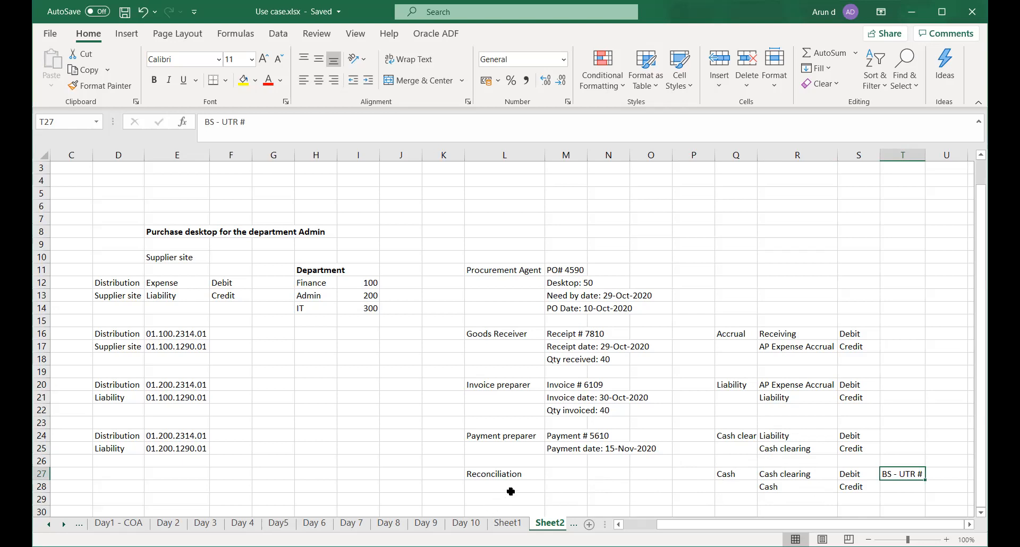
pyautogui.click(763, 474)
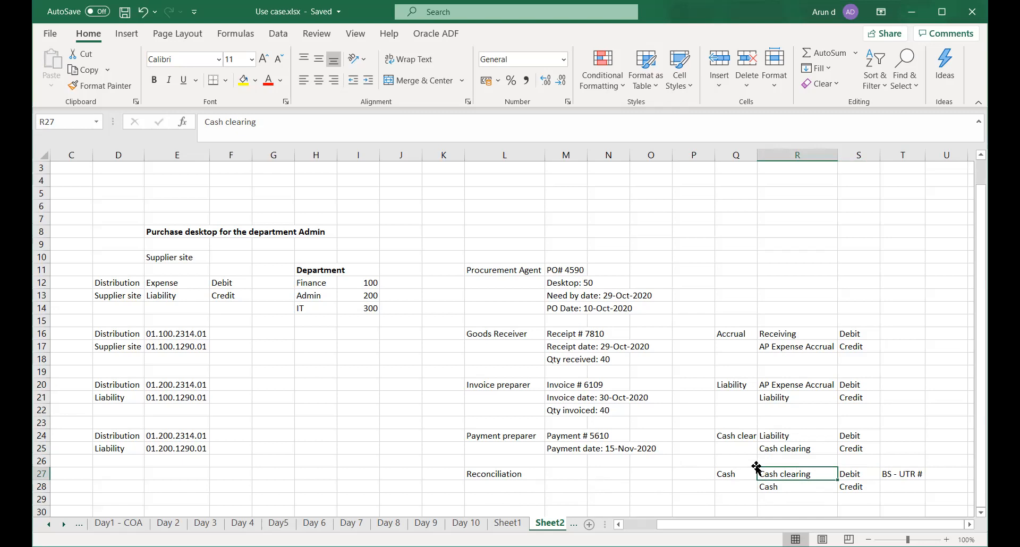
pyautogui.click(773, 489)
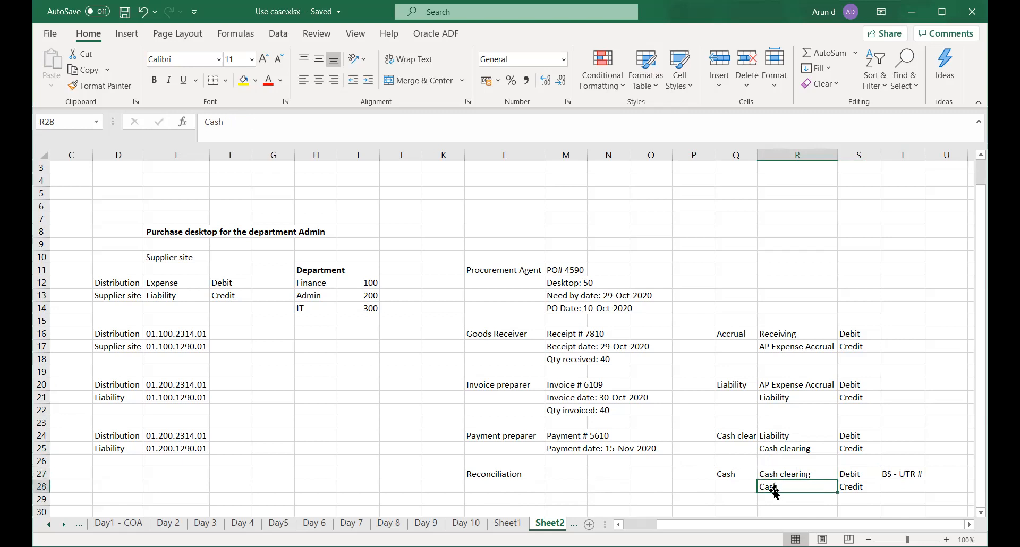
pyautogui.click(773, 452)
pyautogui.click(782, 474)
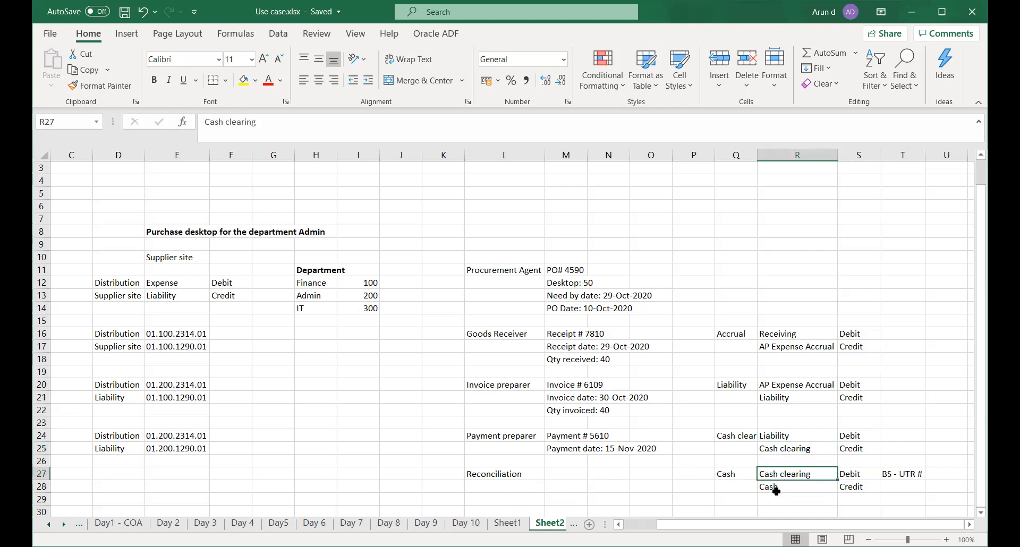
pyautogui.click(776, 490)
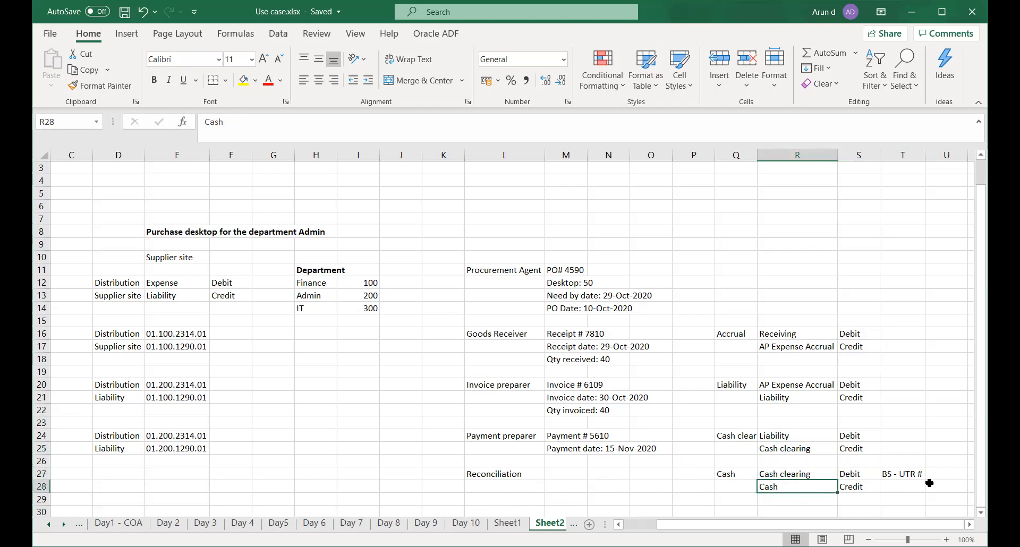
# Compare the Goods Receiver's accrual entries with the invoice, payment and reconciliation entries in columns Q to T.
pyautogui.click(921, 413)
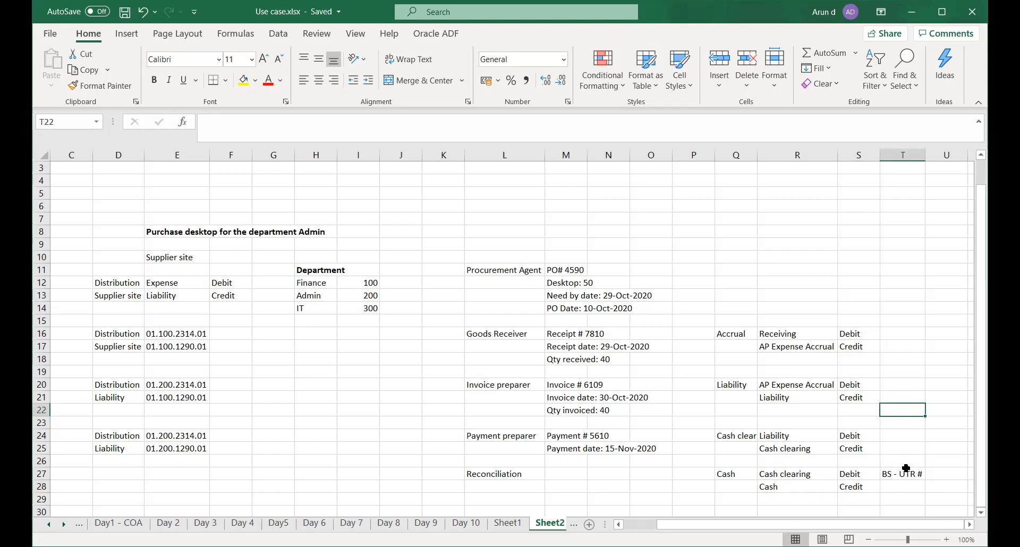
pyautogui.click(890, 342)
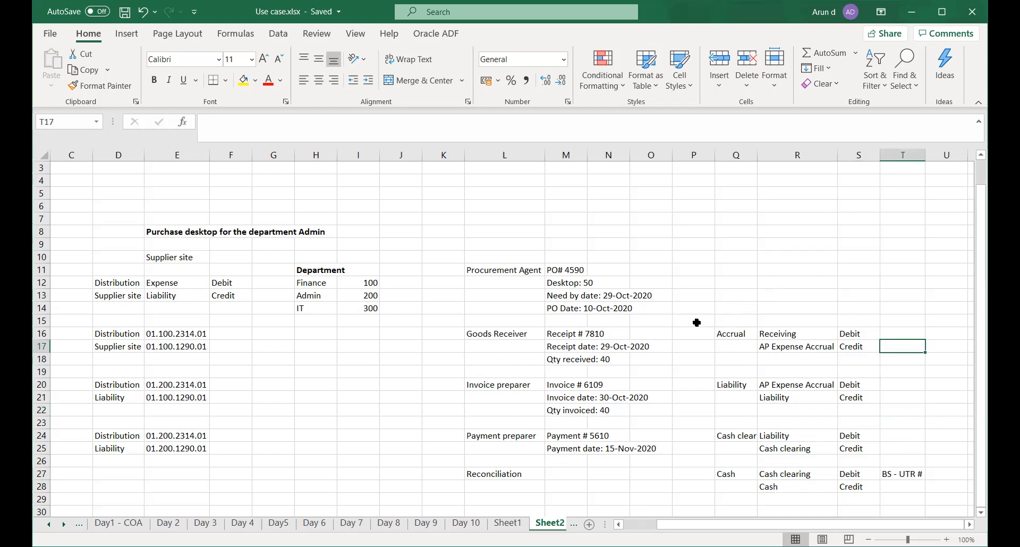
pyautogui.moveTo(696, 319); pyautogui.dragTo(856, 351)
pyautogui.moveTo(708, 383); pyautogui.dragTo(870, 410)
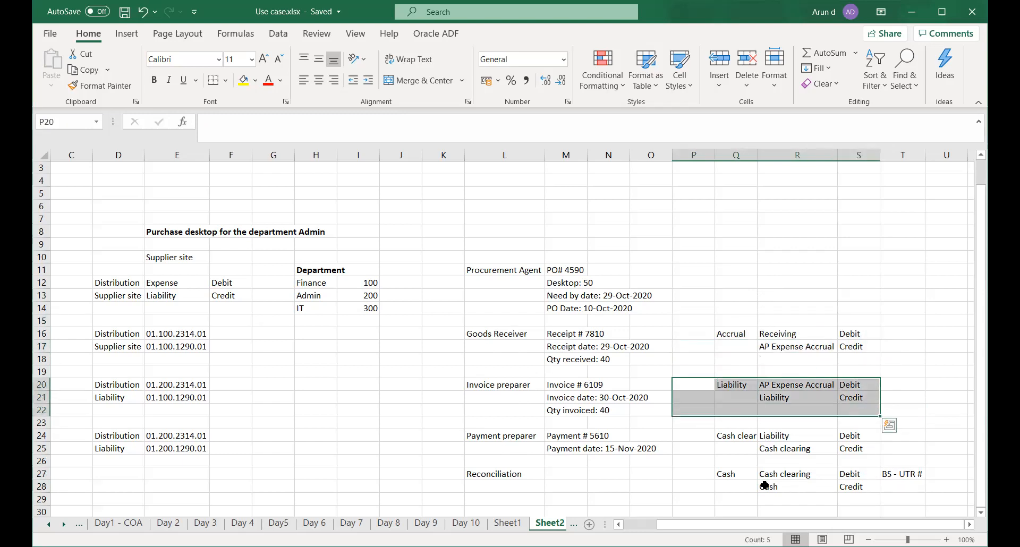
pyautogui.click(689, 408)
pyautogui.moveTo(687, 381); pyautogui.dragTo(908, 513)
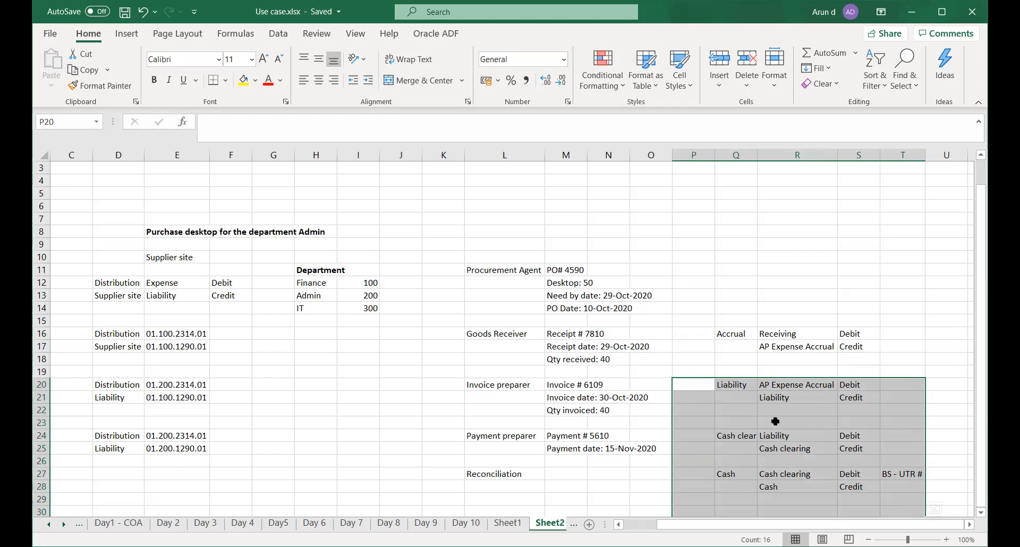
pyautogui.click(738, 408)
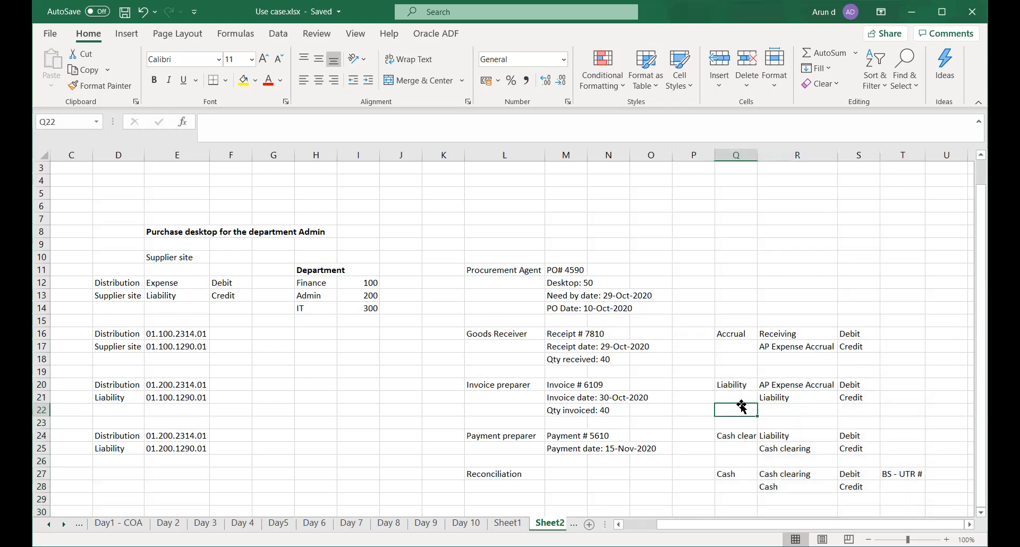
# Replace the Invoice preparer's debit account in R20 with "Rent".
pyautogui.click(764, 386)
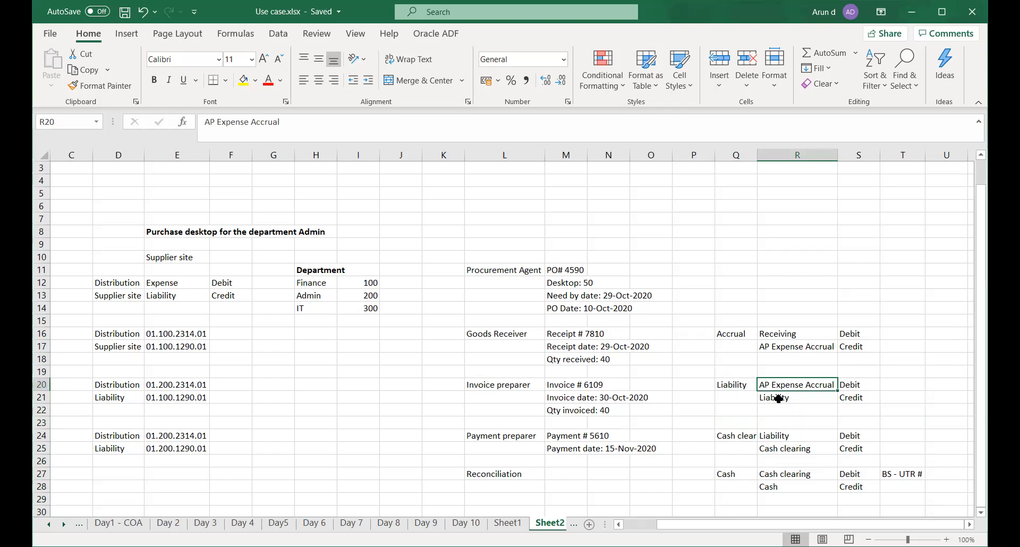
pyautogui.write('Rent')
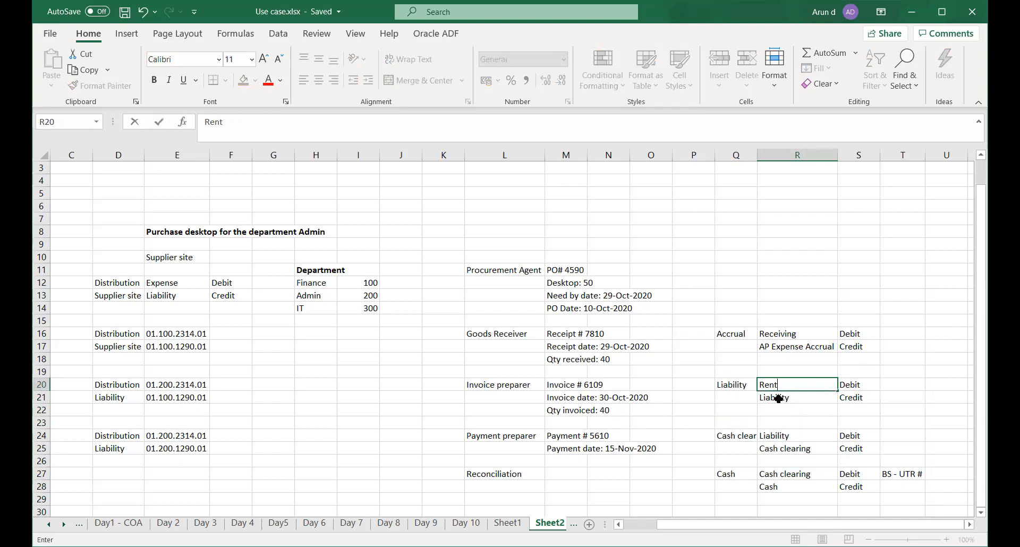
pyautogui.press('Tab')
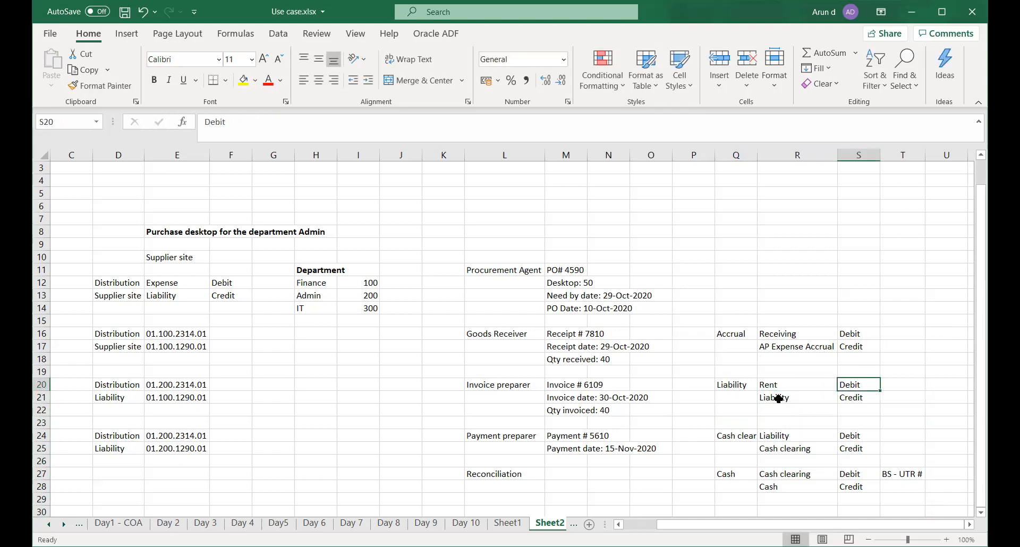
pyautogui.press('Left')
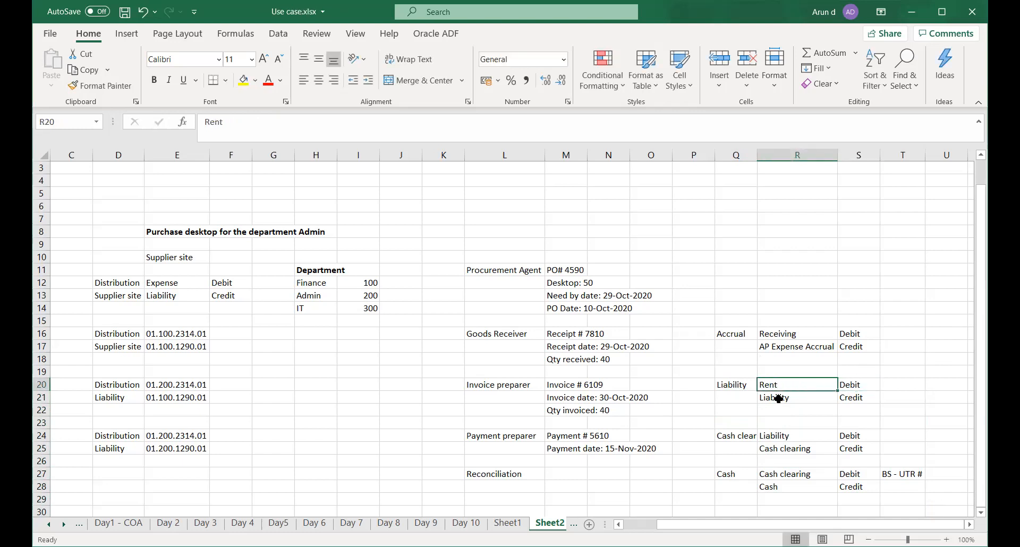
# Trace the account entries in column R from the invoice's rent debit down to the reconciliation's cash credit.
pyautogui.press('Down')
pyautogui.press('Down')
pyautogui.press('Down')
pyautogui.press('Down')
pyautogui.press('Down')
pyautogui.press('Down')
pyautogui.press('Down')
pyautogui.press('Up')
pyautogui.press('Up')
pyautogui.press('Up')
pyautogui.press('Up')
pyautogui.press('Up')
pyautogui.press('Up')
pyautogui.press('Up')
pyautogui.press('Down')
pyautogui.press('Down')
pyautogui.press('Down')
pyautogui.press('Down')
pyautogui.press('Down')
pyautogui.press('Down')
pyautogui.press('Down')
pyautogui.press('Down')
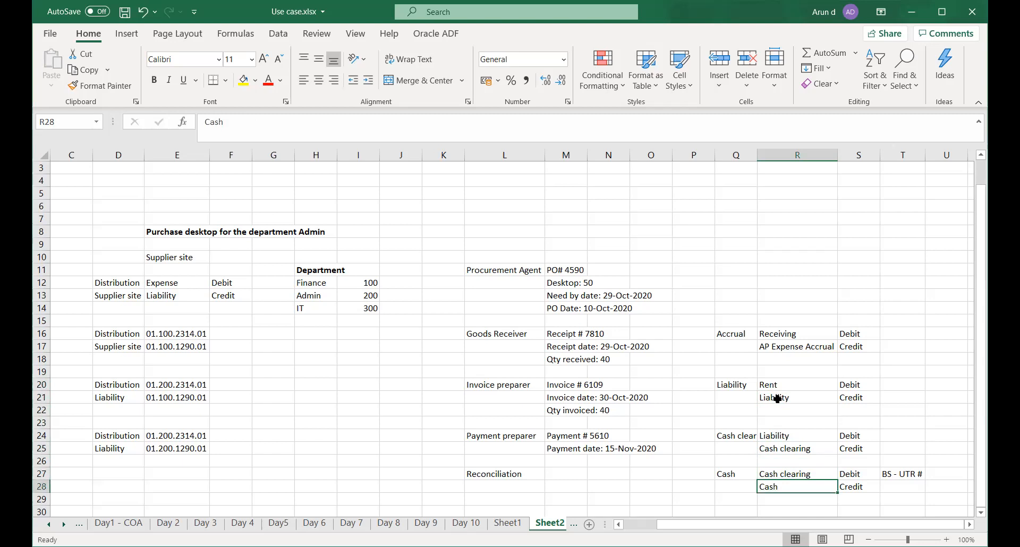
pyautogui.click(885, 381)
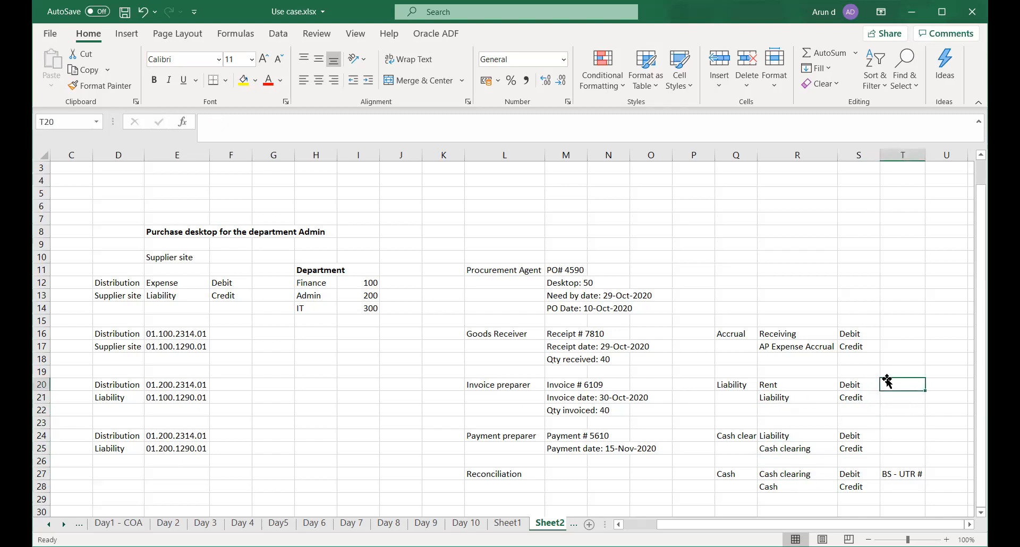
# Switch to the Manage Common Options for Payables and Procurement page in the browser and choose At receipt for Accrue Expense Items.
pyautogui.click(443, 26)
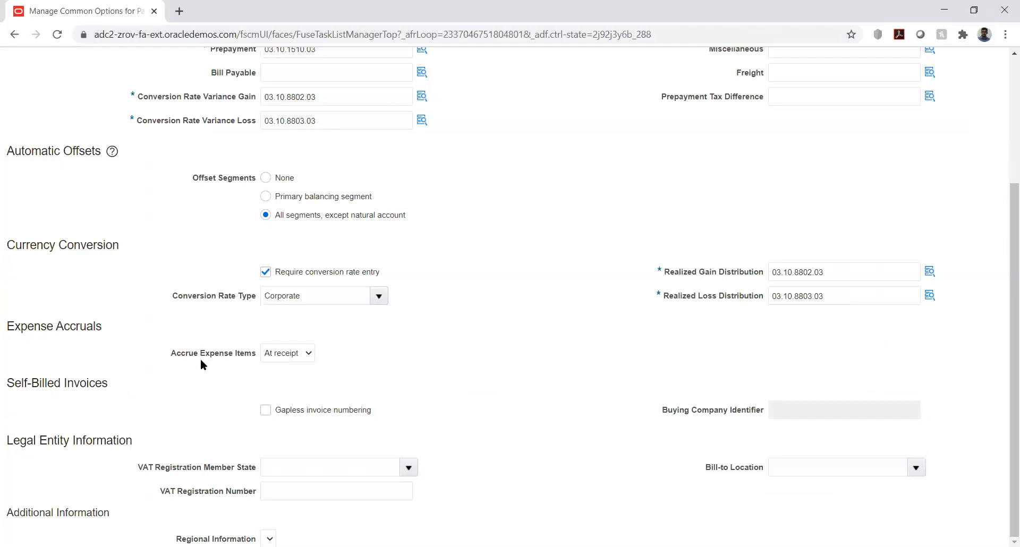
pyautogui.click(289, 352)
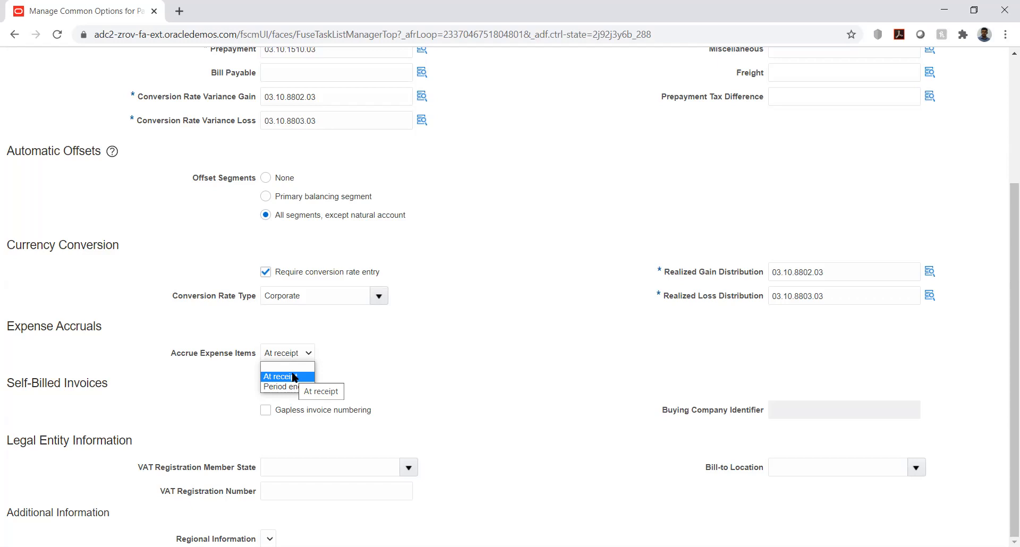
pyautogui.click(292, 374)
pyautogui.click(356, 371)
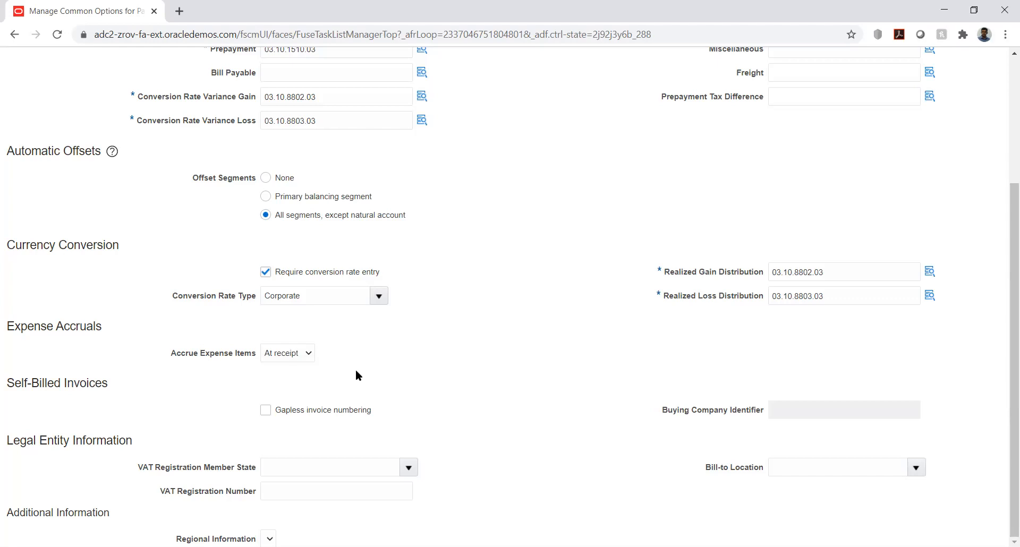
# Blank out Accrue Expense Items and restore it to At receipt.
pyautogui.click(297, 354)
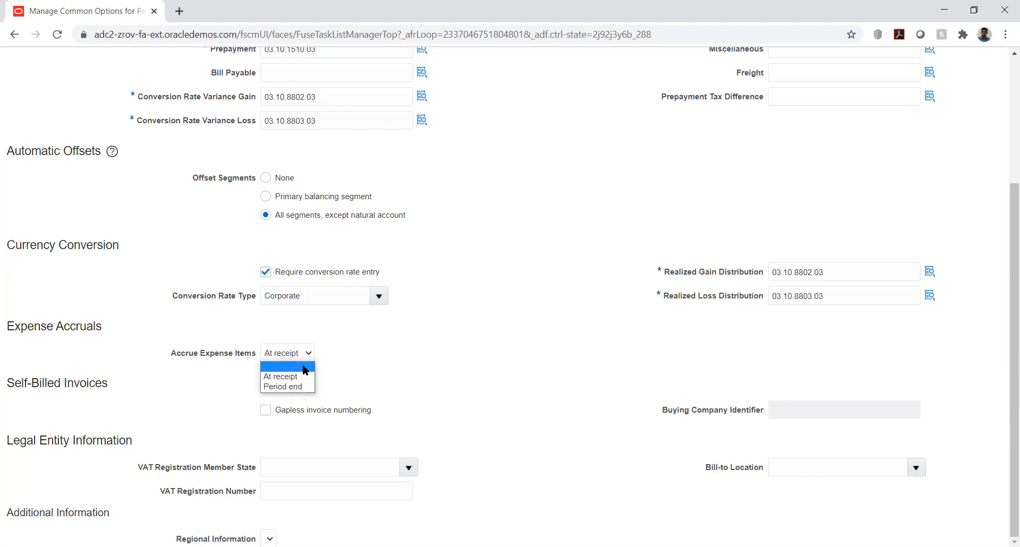
pyautogui.click(305, 368)
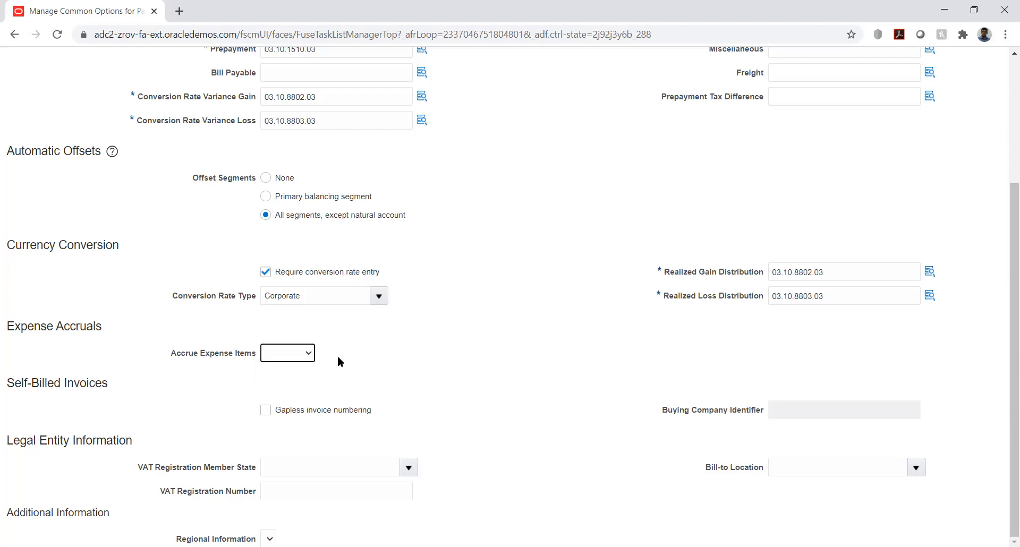
pyautogui.click(292, 355)
pyautogui.click(297, 378)
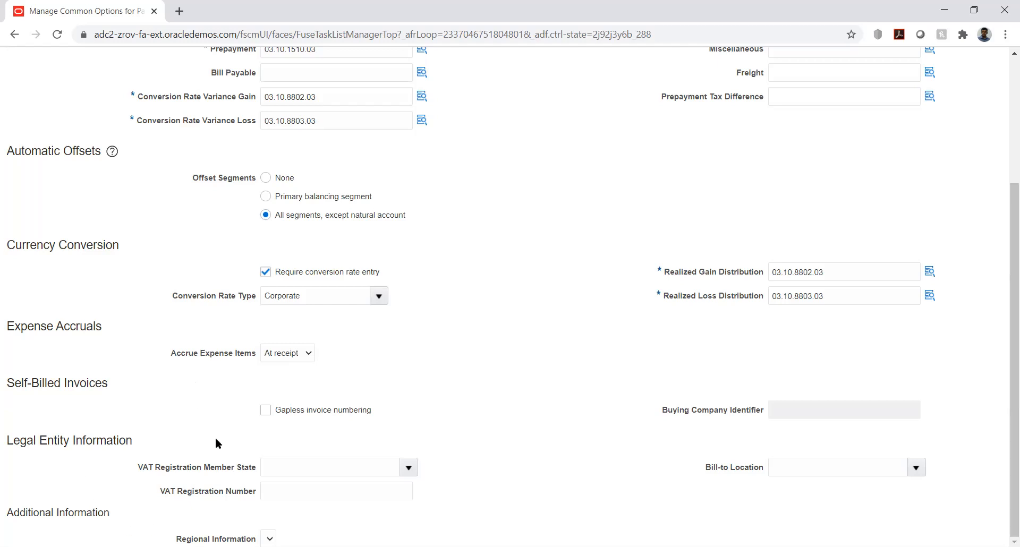
# Save and close the common options for Payables and Procurement of TATA_AUTO_03_BU.
pyautogui.scroll(3, 631, 299)
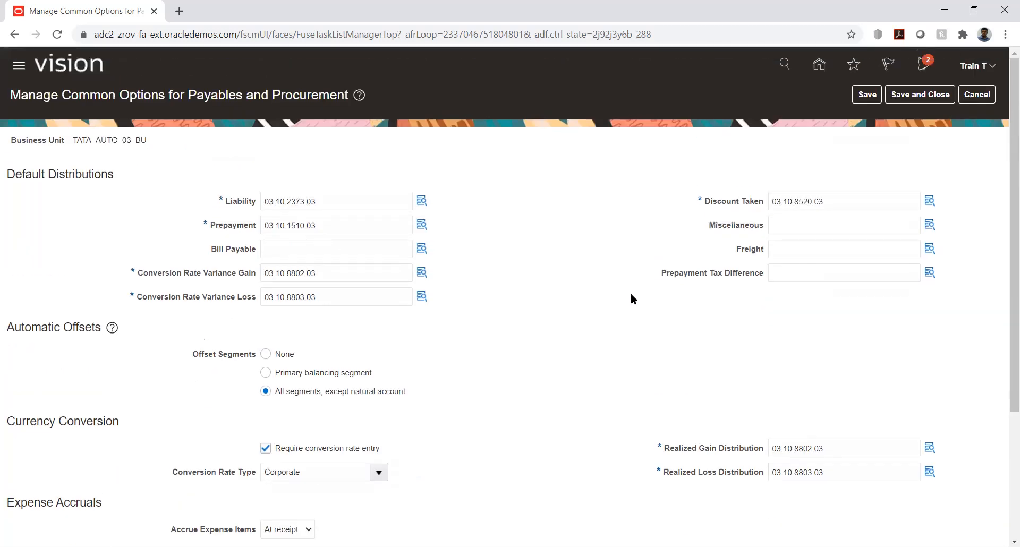
pyautogui.click(865, 95)
pyautogui.click(900, 98)
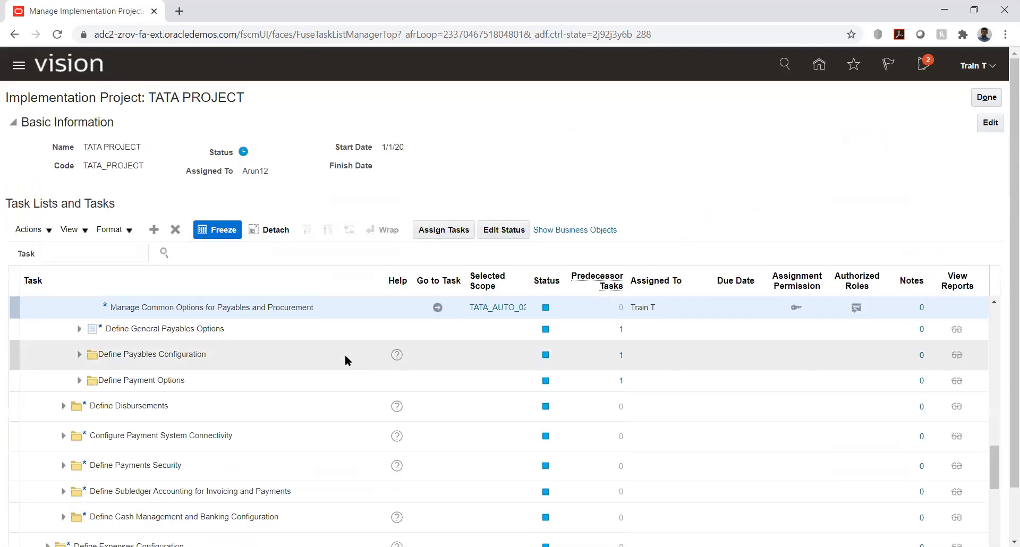
# Start the Manage Invoice Options task under Define General Payables Options, choosing Select and Add for its business unit scope.
pyautogui.click(78, 329)
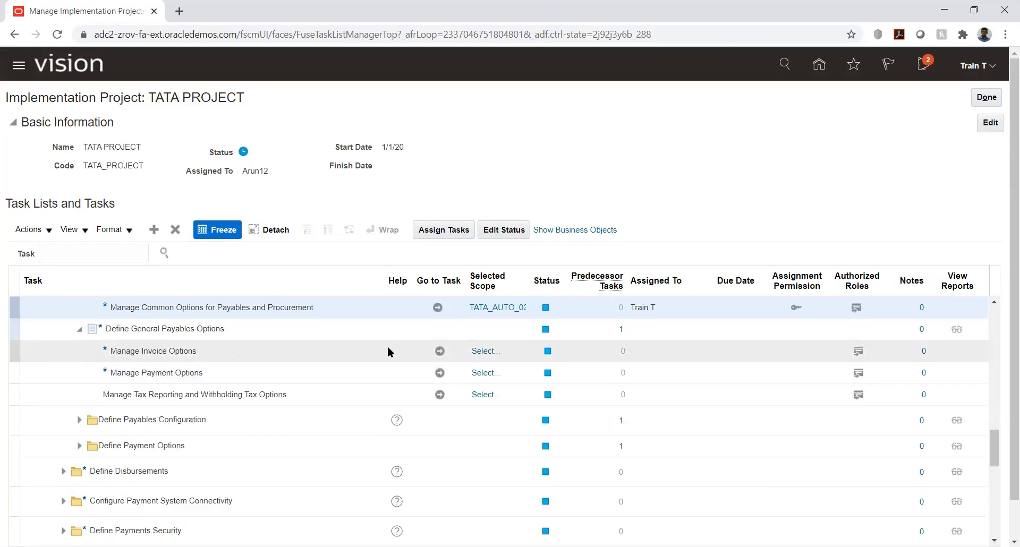
pyautogui.click(439, 353)
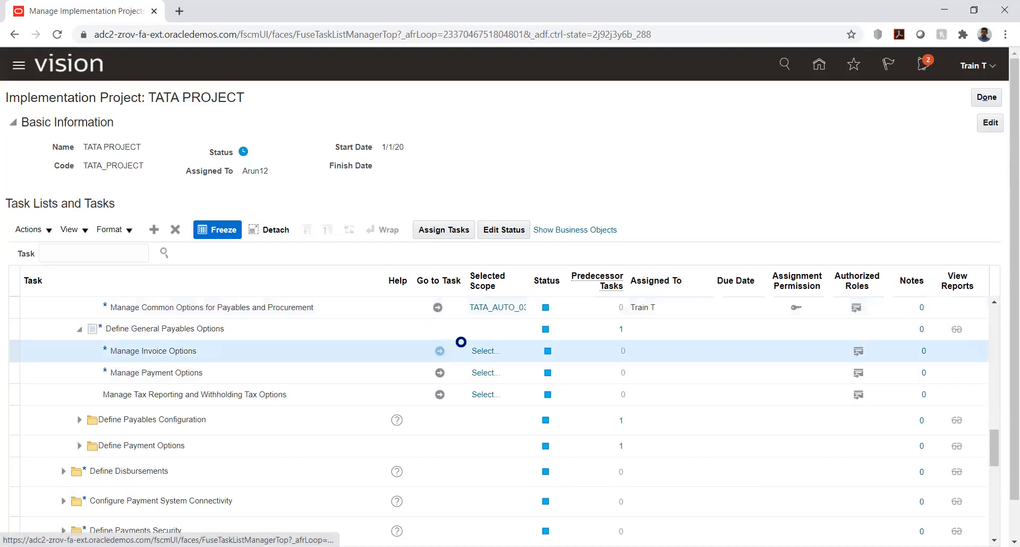
pyautogui.click(562, 233)
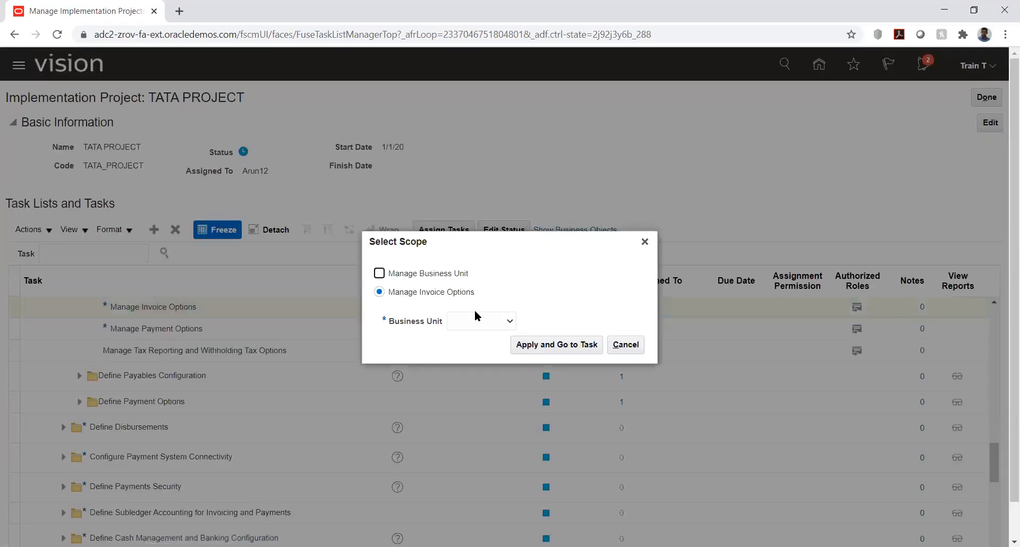
pyautogui.click(478, 321)
pyautogui.click(483, 354)
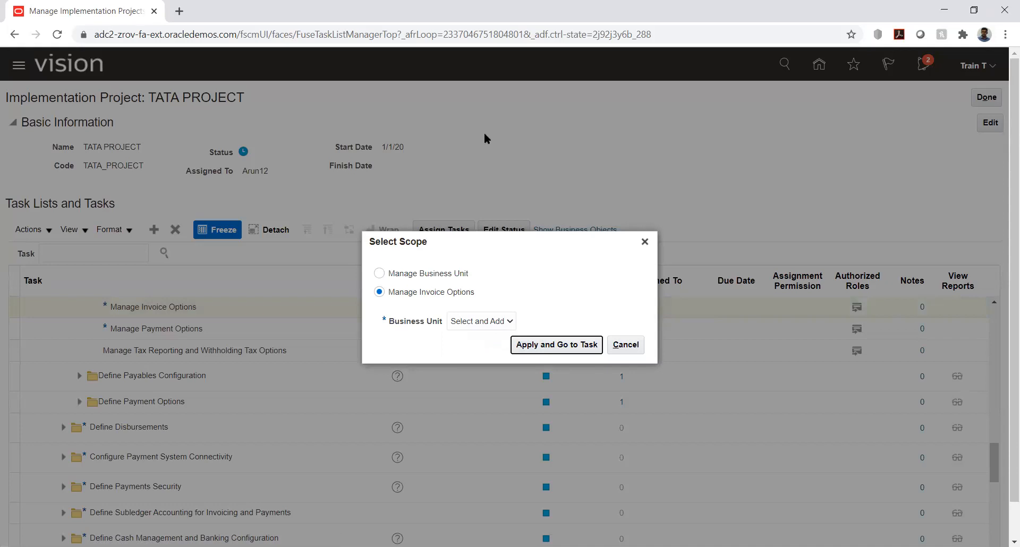
pyautogui.click(541, 343)
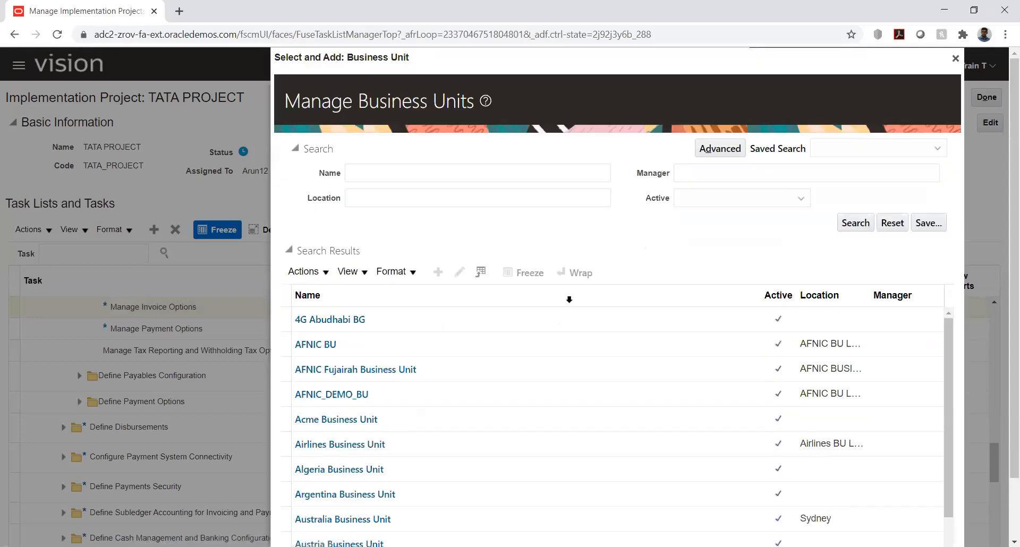
# Find the business unit TATA_AUTO_03_BU and save it as the scope for Manage Invoice Options.
pyautogui.click(453, 173)
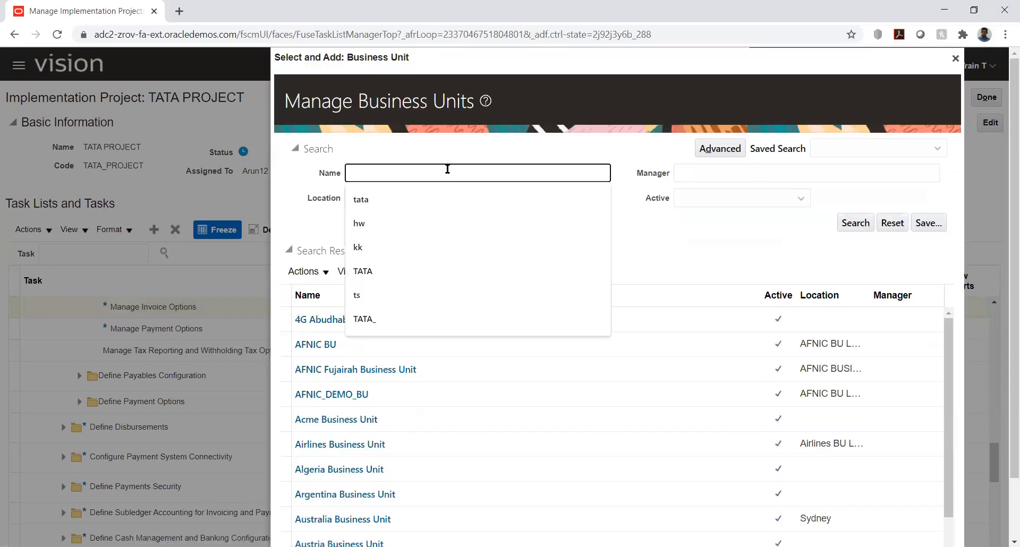
pyautogui.write('tata')
pyautogui.press('Return')
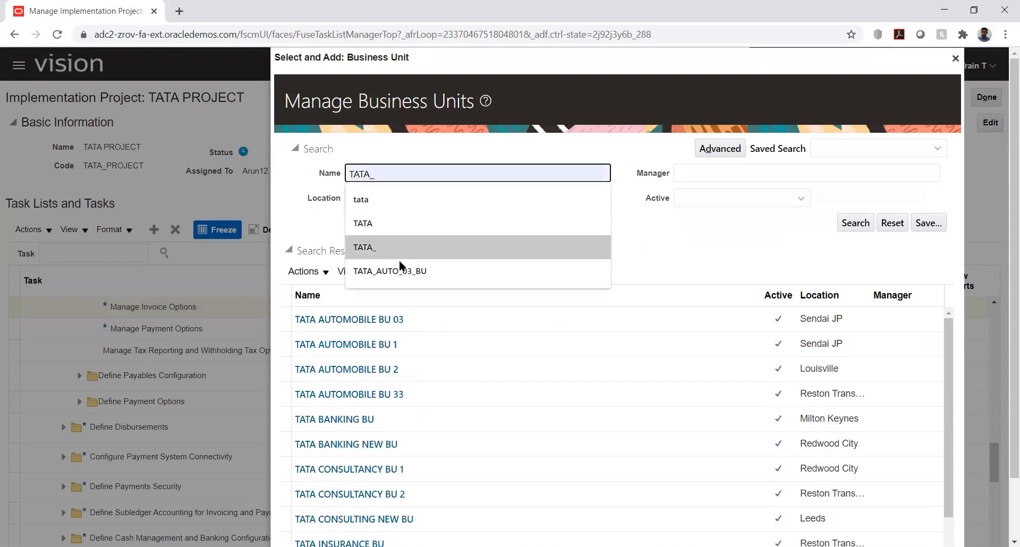
pyautogui.click(407, 271)
pyautogui.click(850, 224)
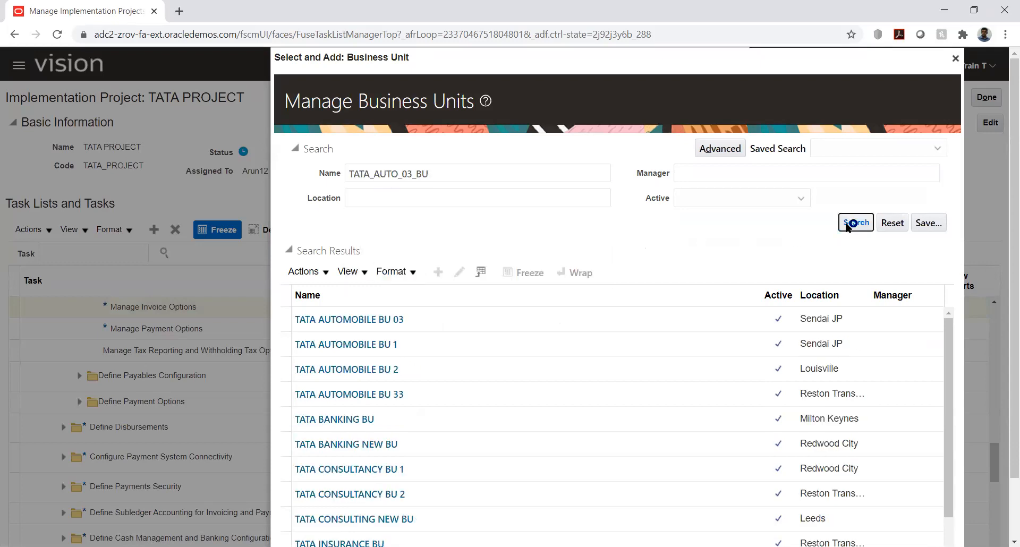
pyautogui.click(425, 347)
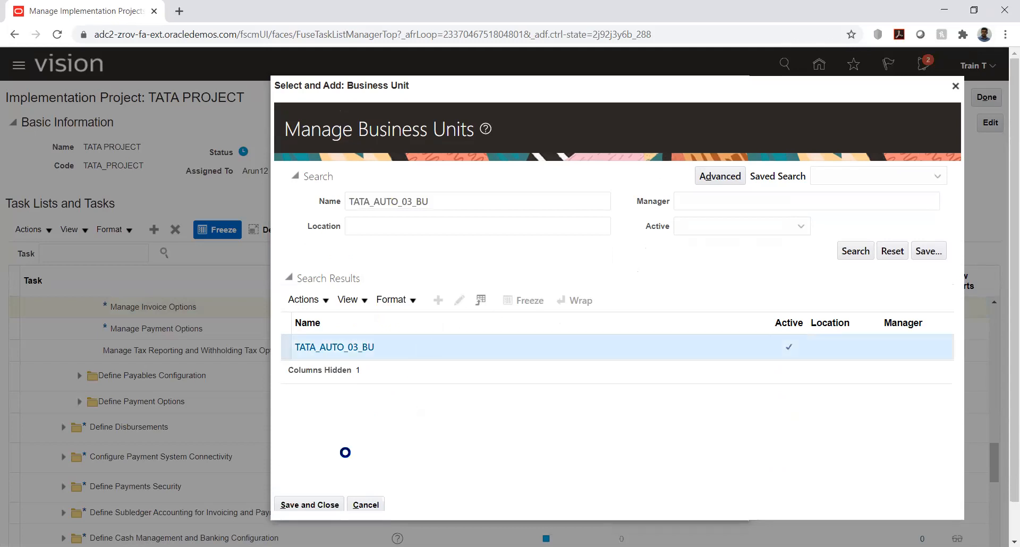
pyautogui.click(312, 504)
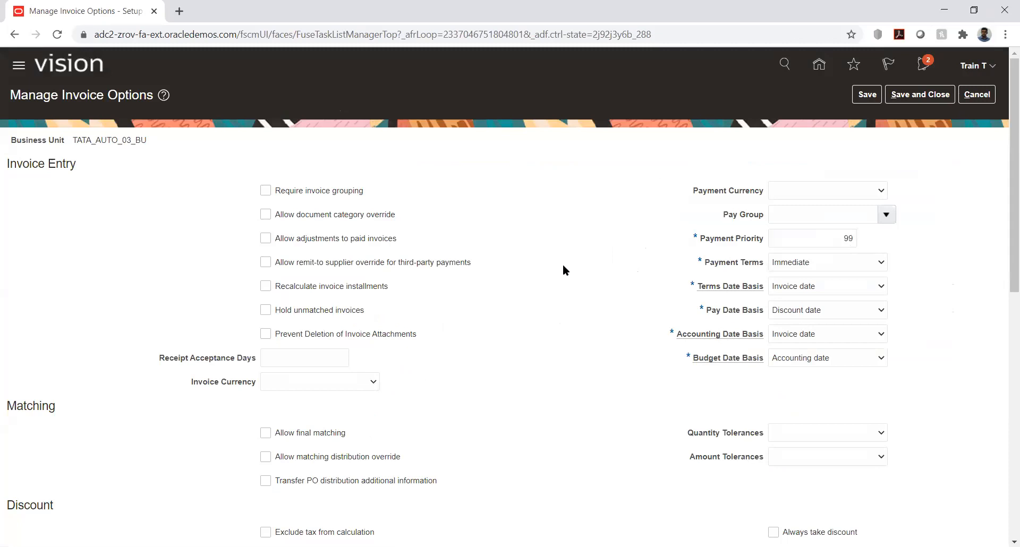
# Set the Payment Currency to USD - US Dollar and check the Payment Terms choices, keeping Immediate.
pyautogui.click(775, 190)
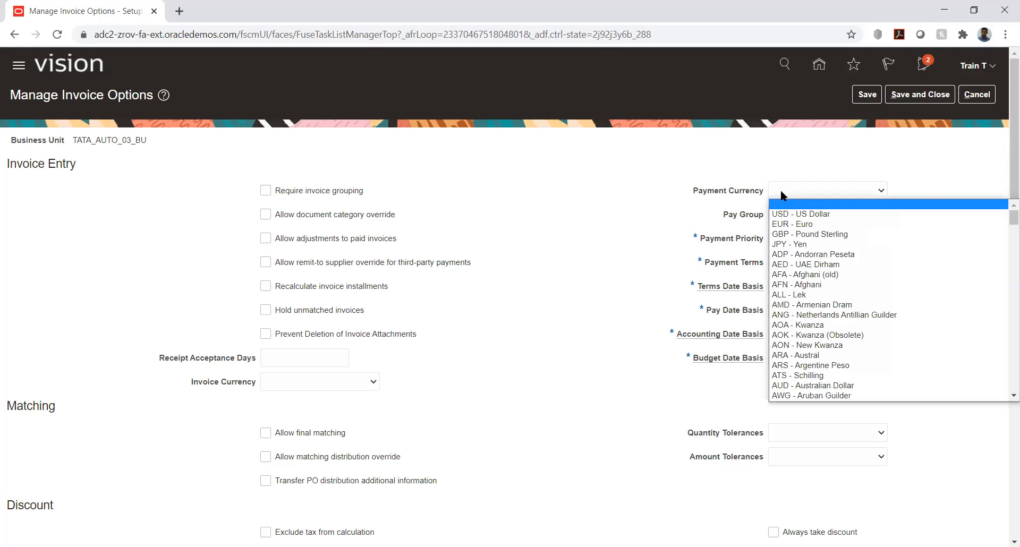
pyautogui.click(802, 213)
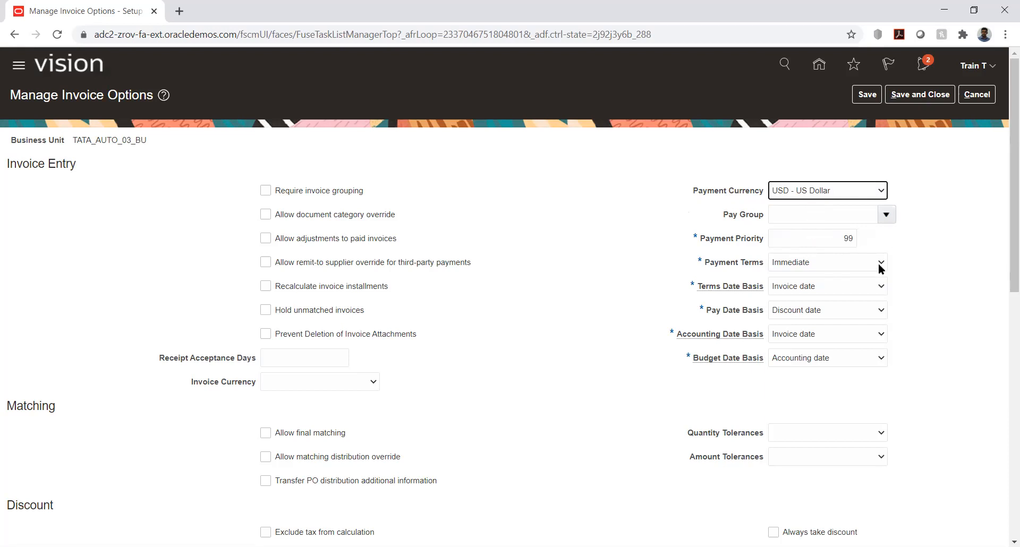
pyautogui.click(933, 252)
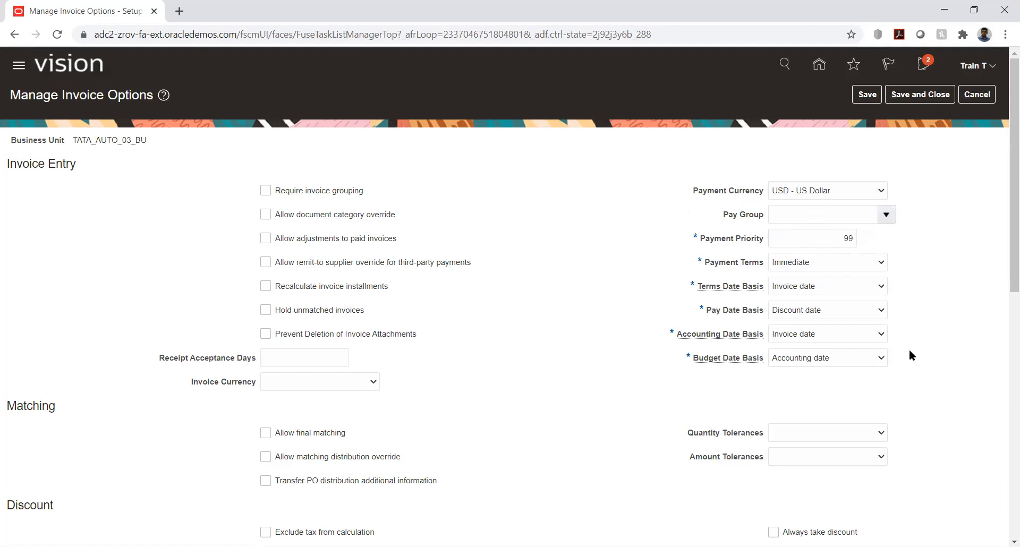
pyautogui.scroll(-2, 954, 293)
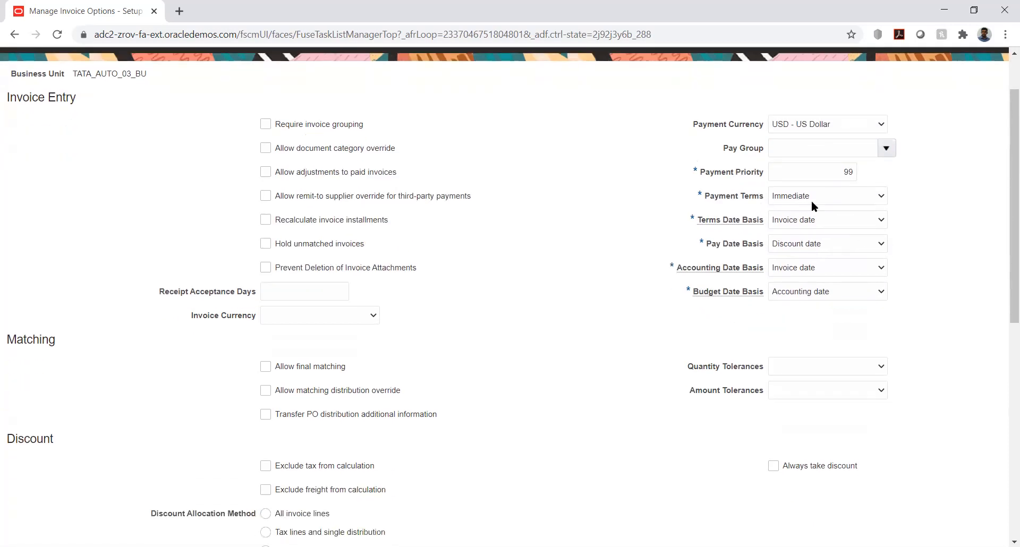
pyautogui.click(818, 197)
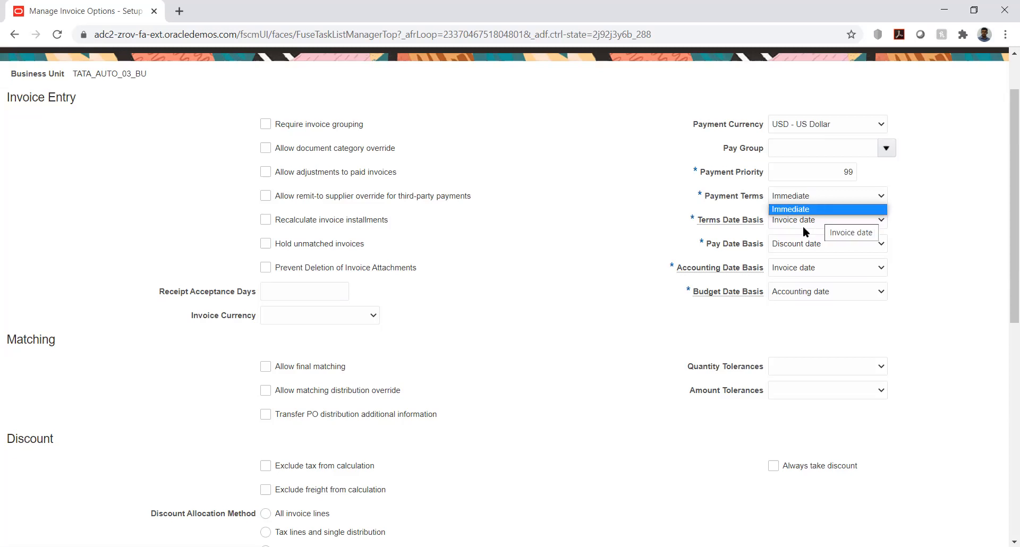
pyautogui.click(929, 230)
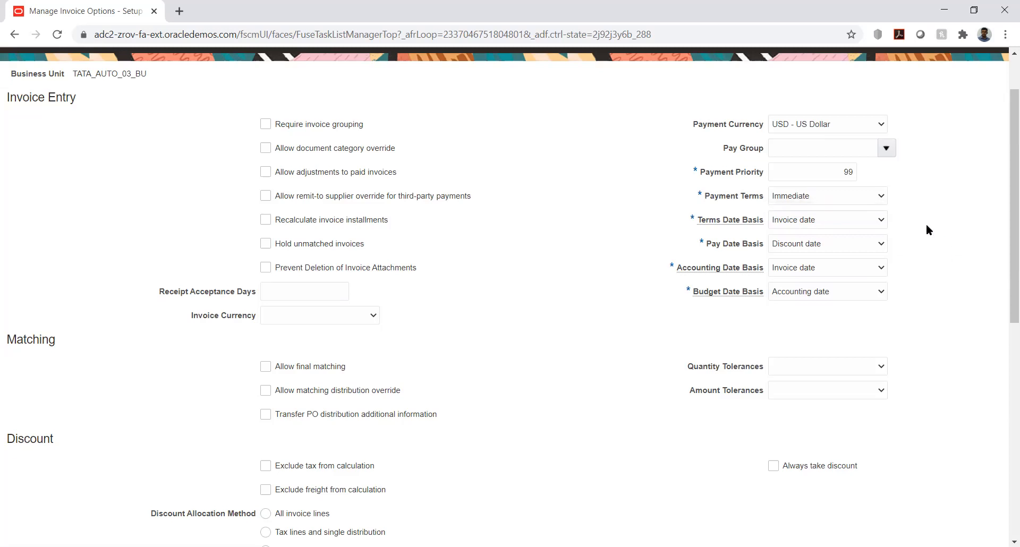
# Try Goods received date as the Terms Date Basis and return it to Invoice date.
pyautogui.click(828, 220)
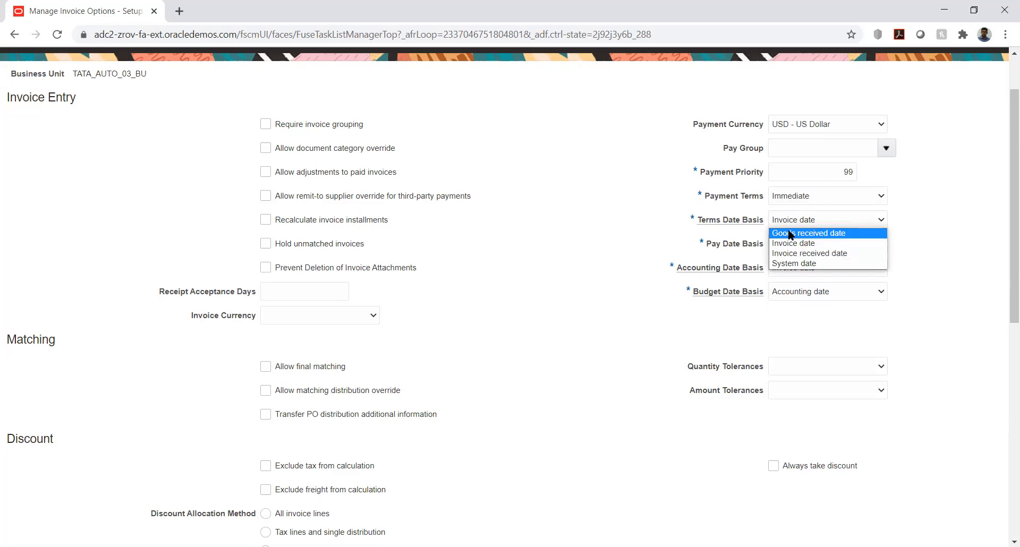
pyautogui.click(792, 234)
pyautogui.click(799, 221)
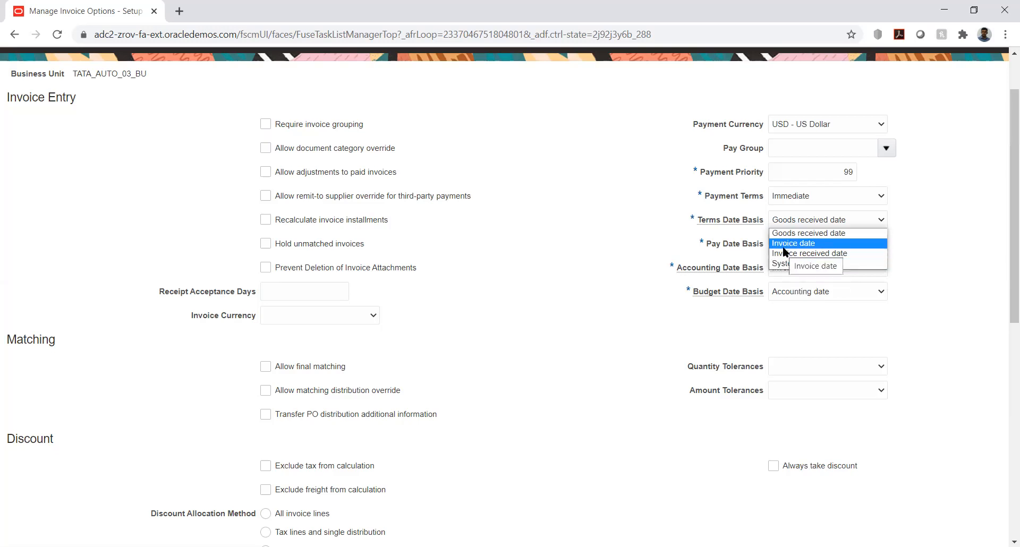
pyautogui.click(783, 247)
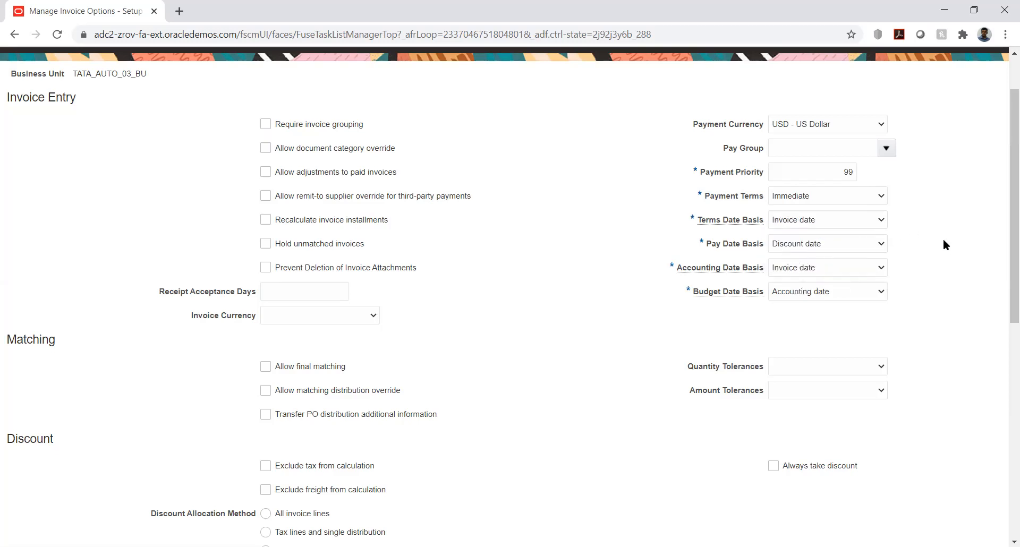
# Set the Pay Date Basis under Invoice Entry to Due date.
pyautogui.click(856, 247)
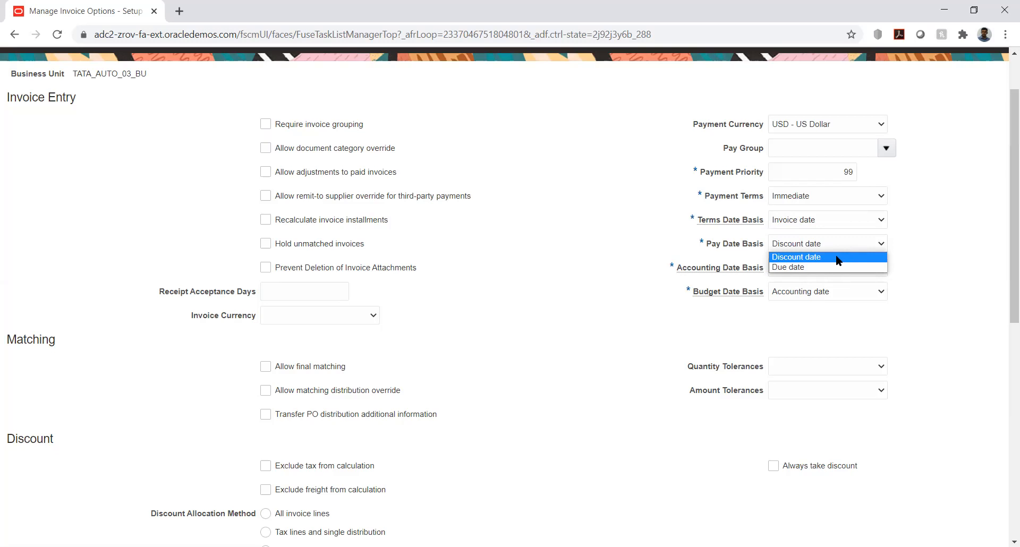
pyautogui.click(859, 267)
pyautogui.click(948, 246)
# Choose Invoice date as the Accounting Date Basis and Accounting date as the Budget Date Basis.
pyautogui.click(832, 271)
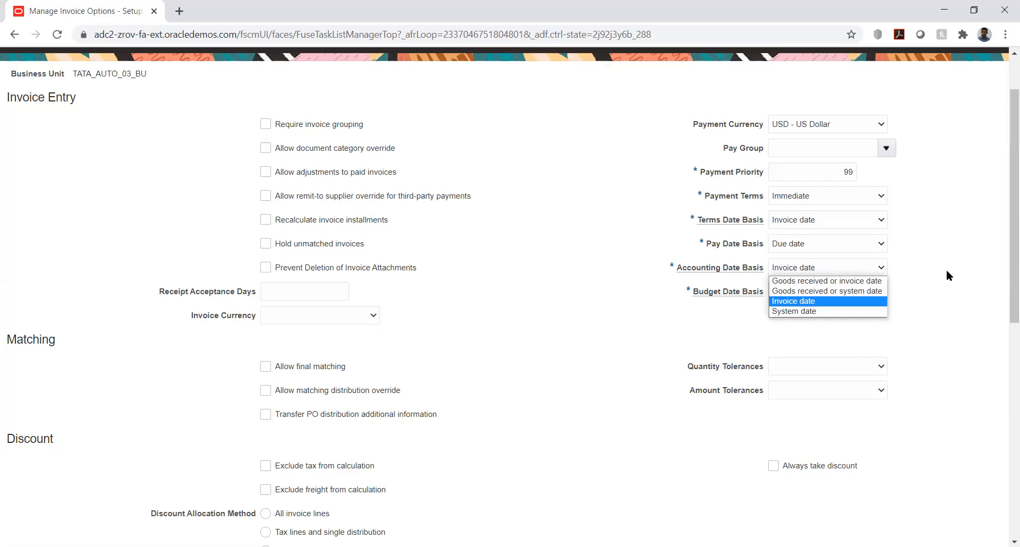
pyautogui.click(803, 300)
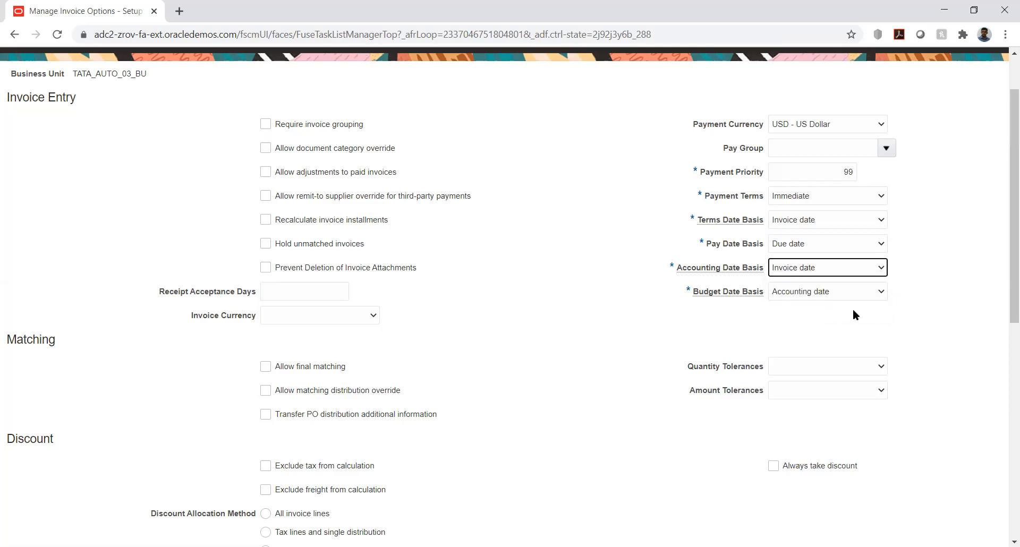
pyautogui.click(849, 291)
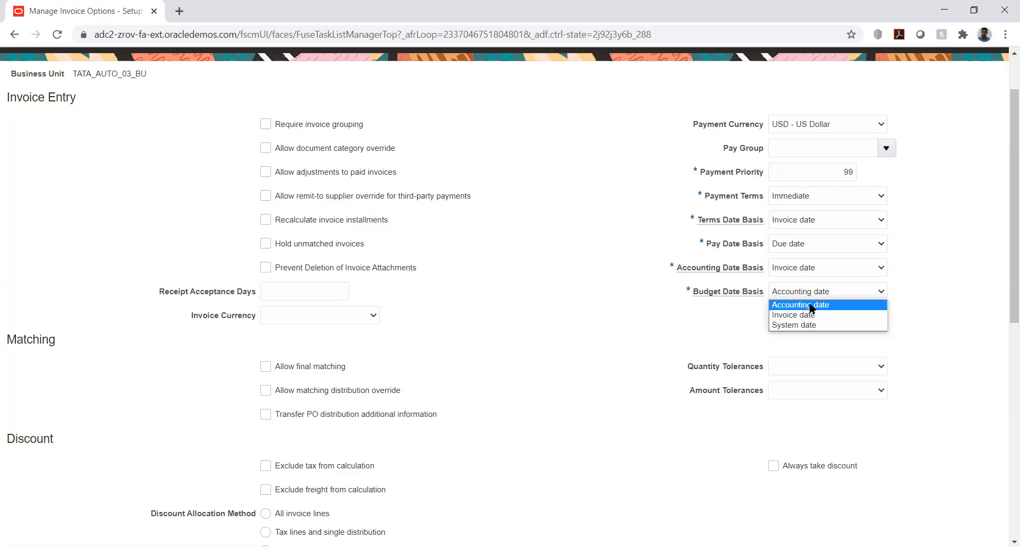
pyautogui.click(812, 306)
pyautogui.click(604, 329)
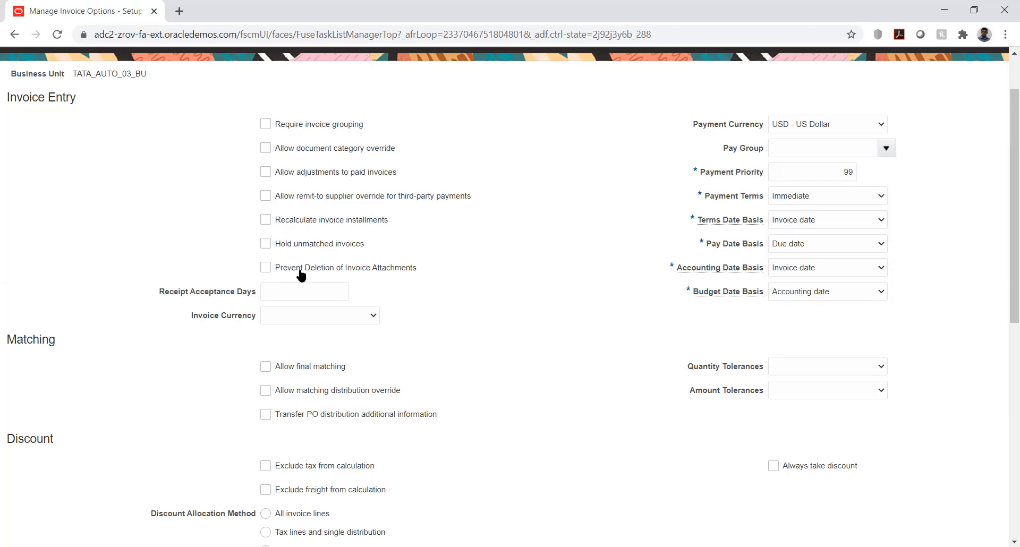
# Set the Invoice Currency to USD - US Dollar, leaving Receipt Acceptance Days blank.
pyautogui.scroll(-1, 301, 275)
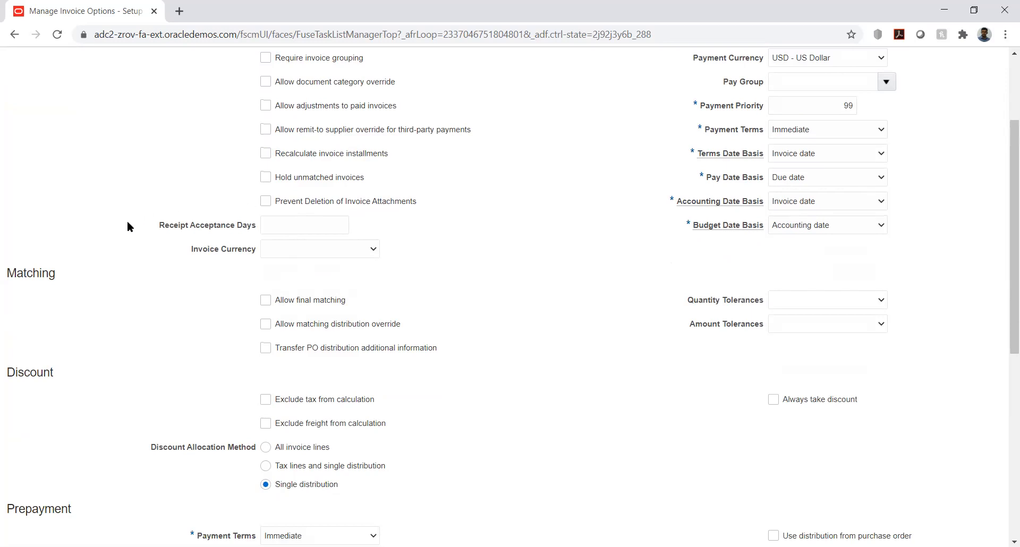
pyautogui.scroll(-1, 263, 195)
pyautogui.click(269, 160)
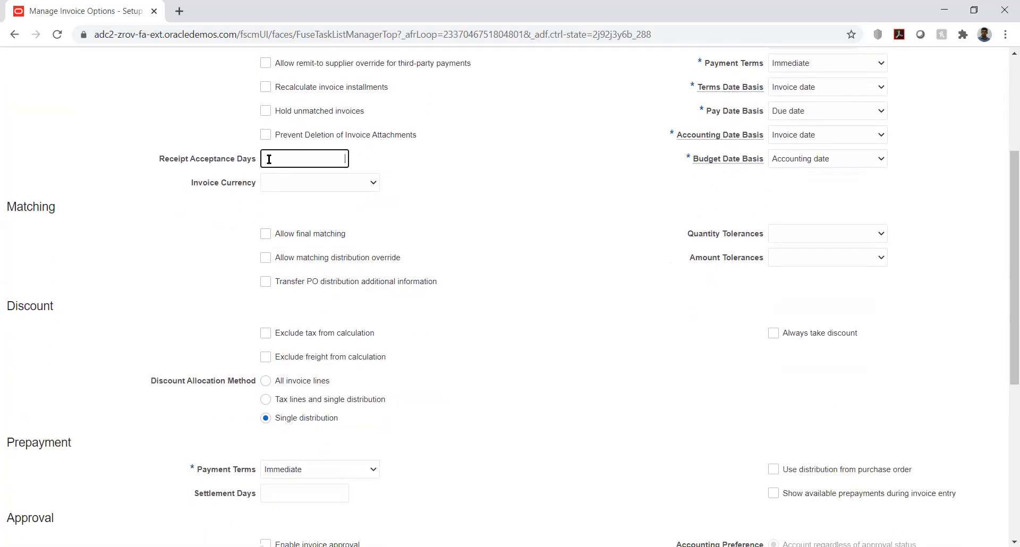
pyautogui.click(473, 181)
pyautogui.click(323, 183)
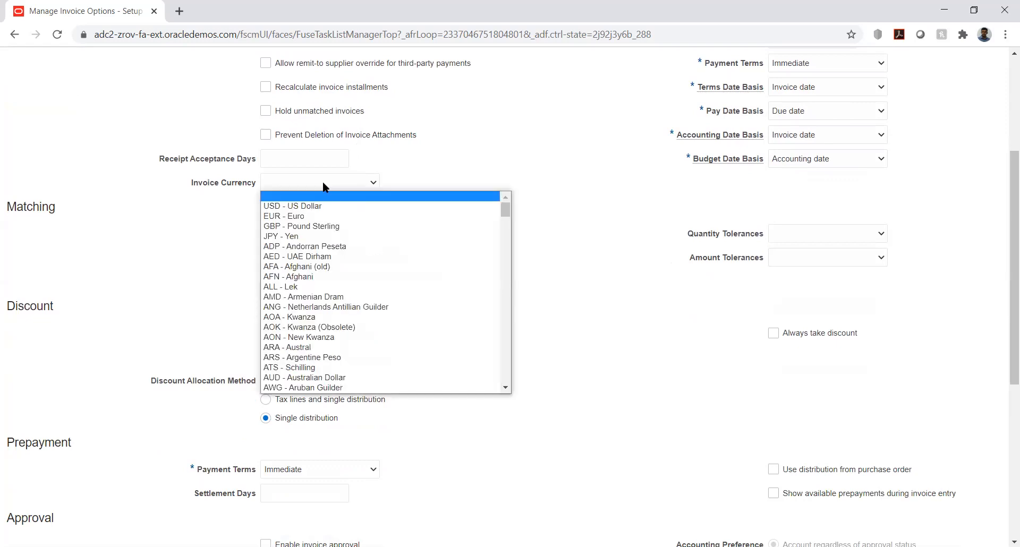
pyautogui.click(457, 150)
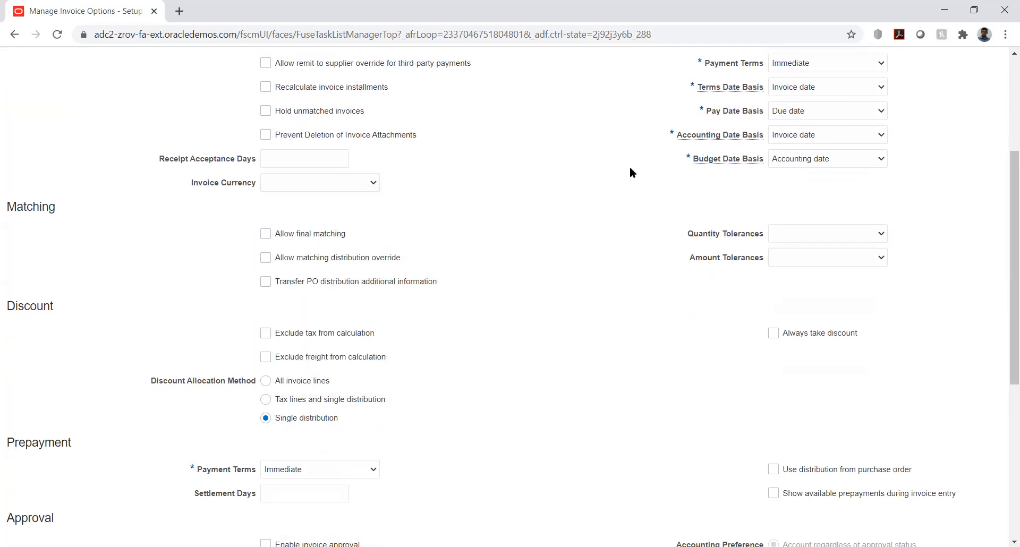
pyautogui.scroll(3, 659, 155)
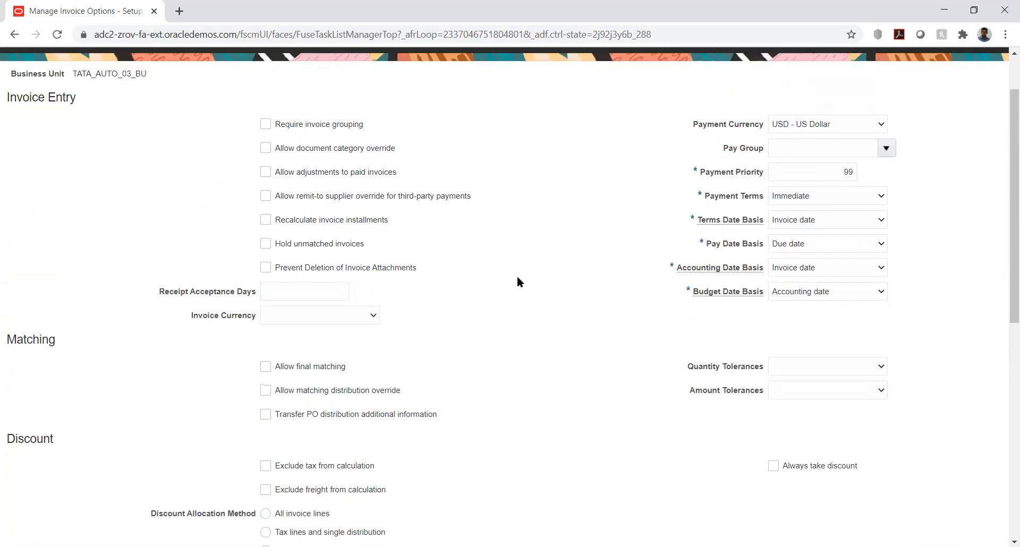
pyautogui.click(330, 309)
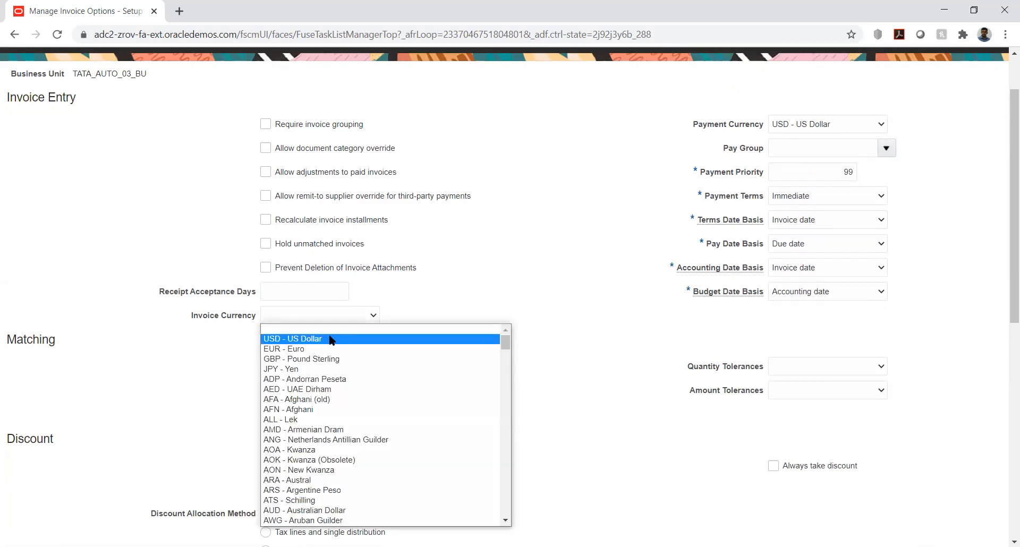
pyautogui.click(329, 339)
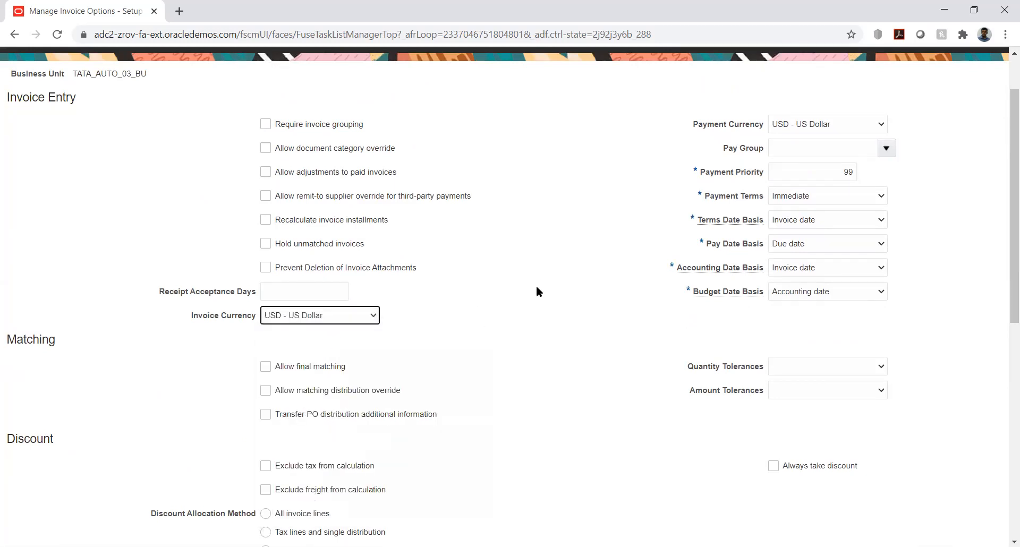
# Review the invoice entry and matching options, including the choices for Quantity Tolerances.
pyautogui.scroll(-3, 528, 225)
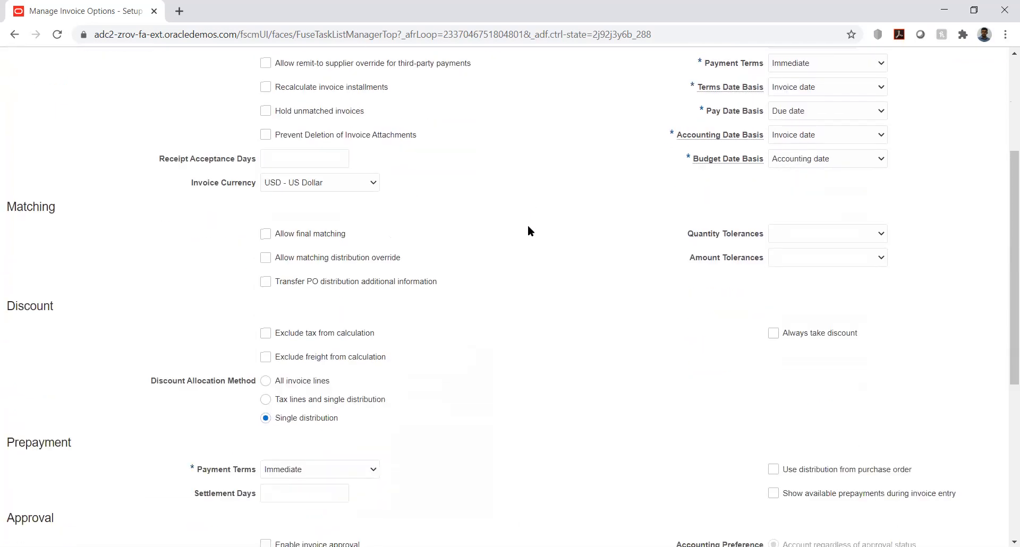
pyautogui.scroll(2, 528, 231)
pyautogui.scroll(1, 529, 228)
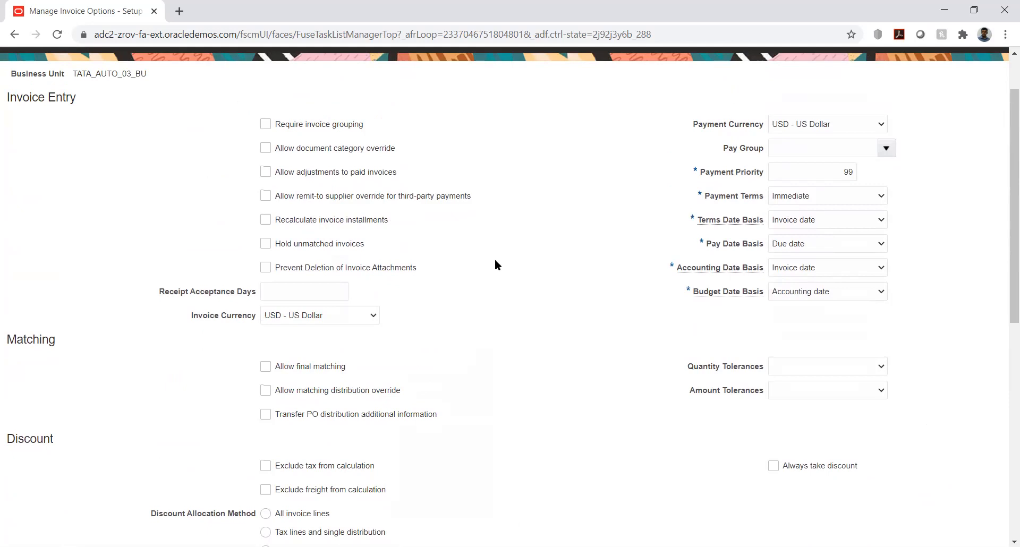
pyautogui.scroll(-4, 495, 264)
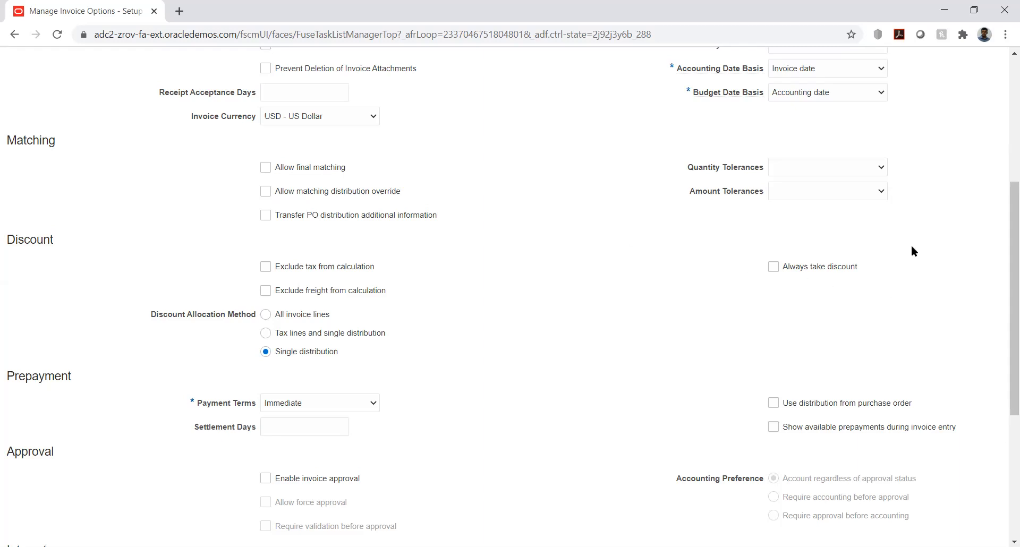
pyautogui.click(858, 170)
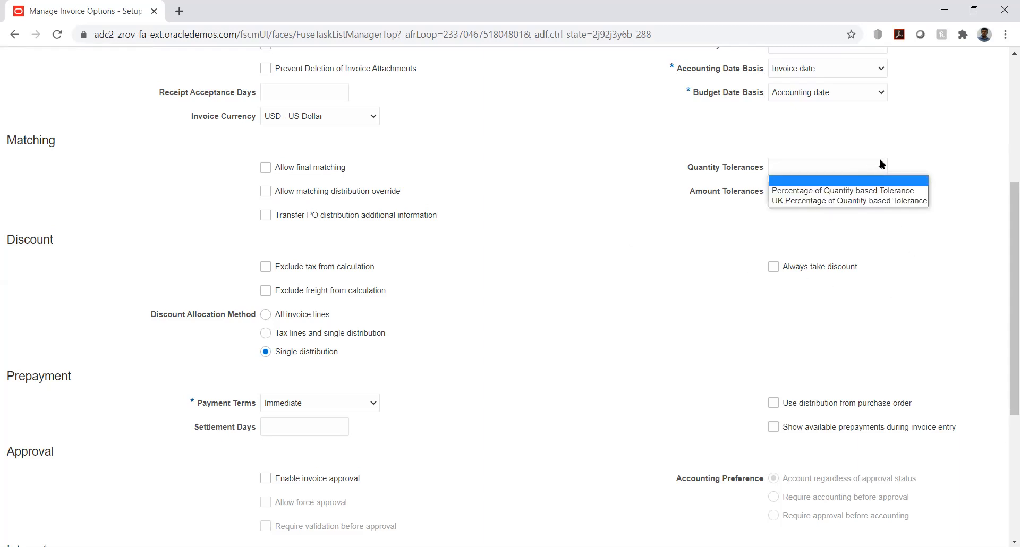
pyautogui.click(919, 161)
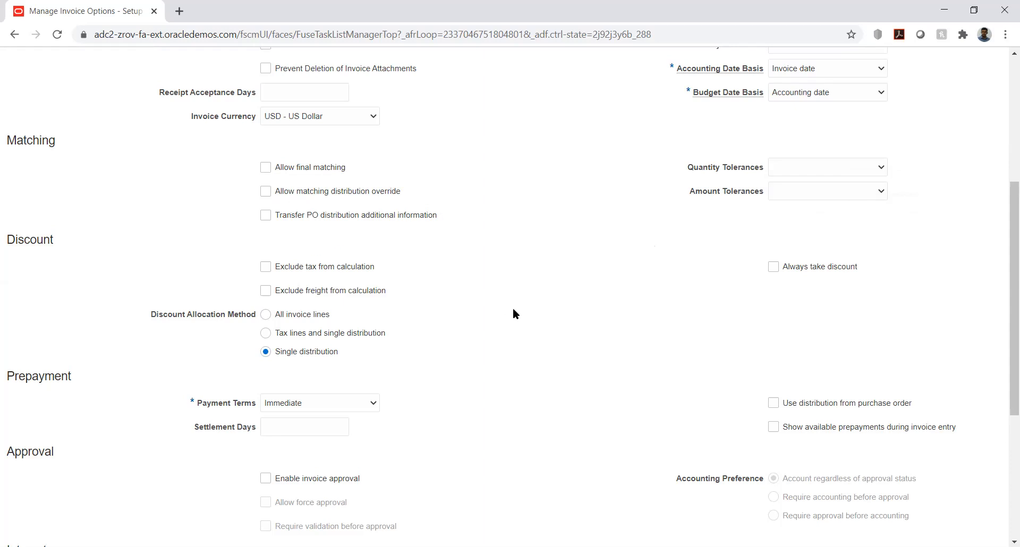
# Examine the Prepayment options, checking the Payment Terms choices and the Settlement Days field.
pyautogui.scroll(-3, 439, 307)
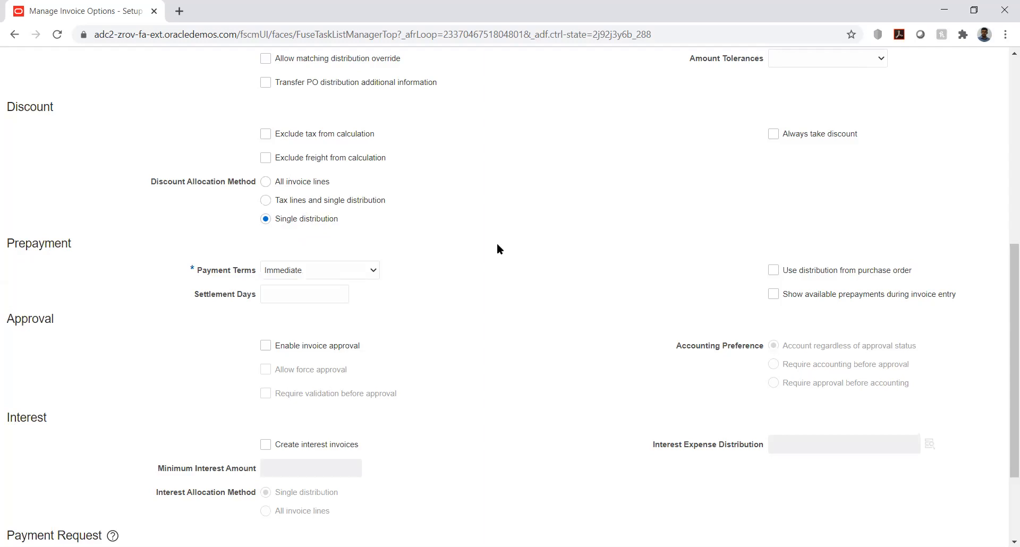
pyautogui.scroll(-1, 472, 287)
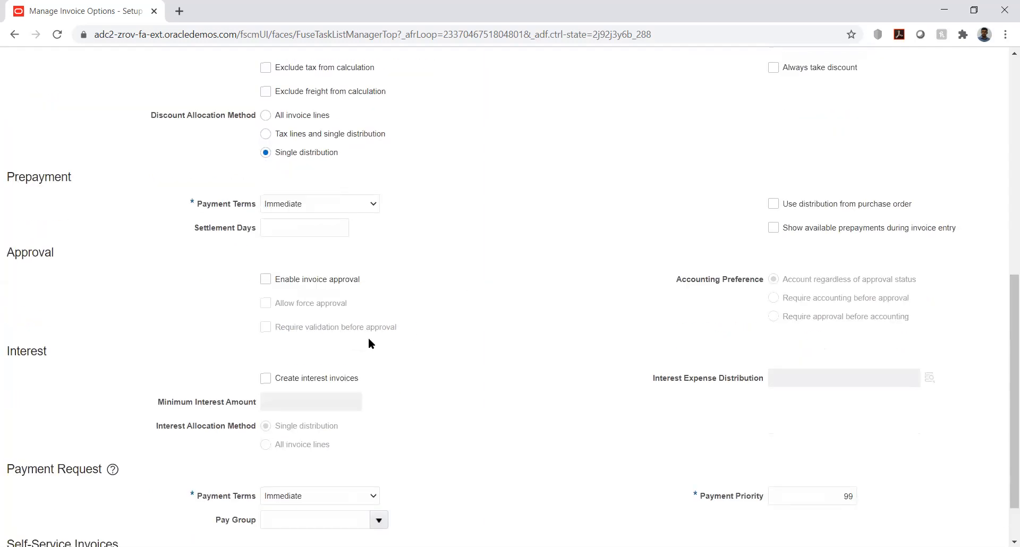
pyautogui.click(359, 204)
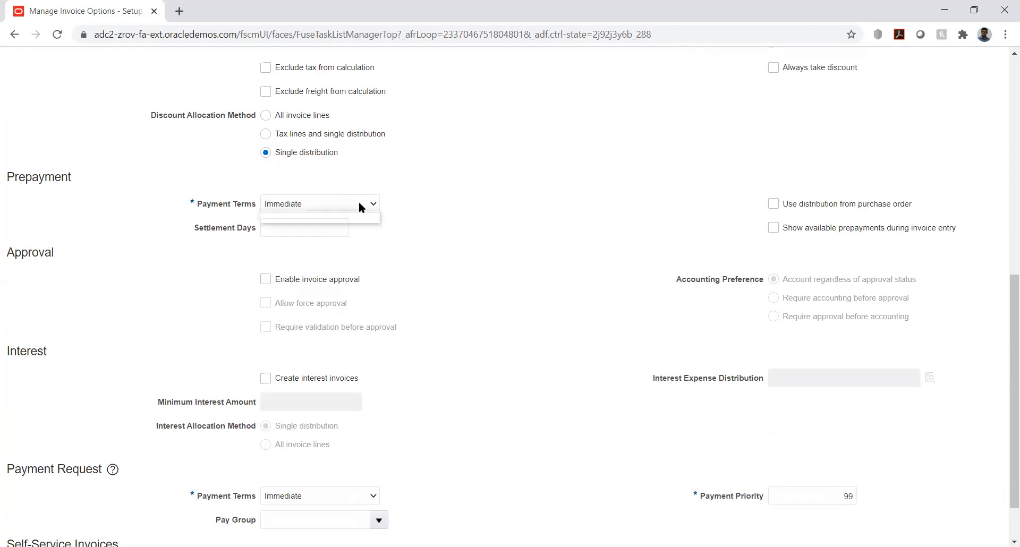
pyautogui.click(409, 191)
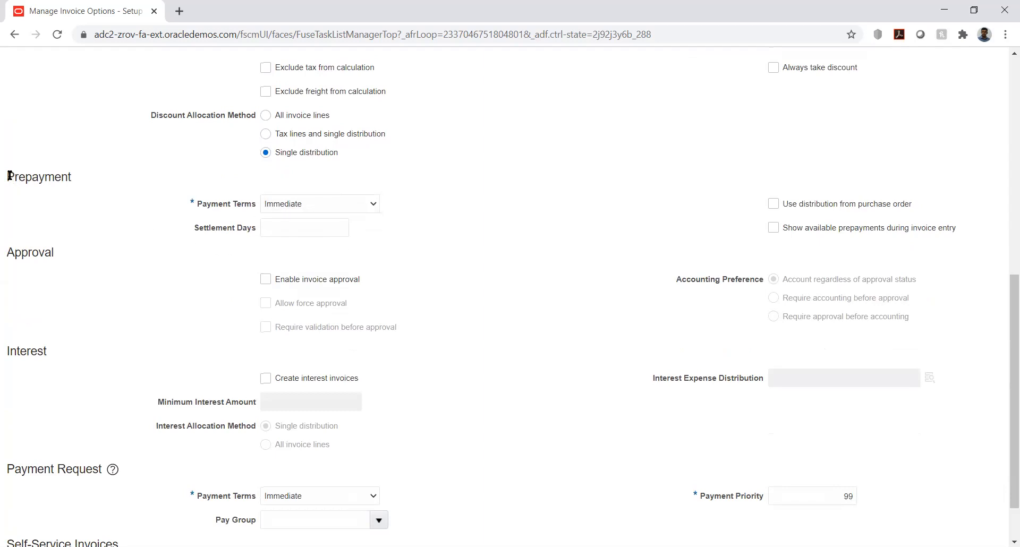
pyautogui.moveTo(9, 176); pyautogui.dragTo(72, 180)
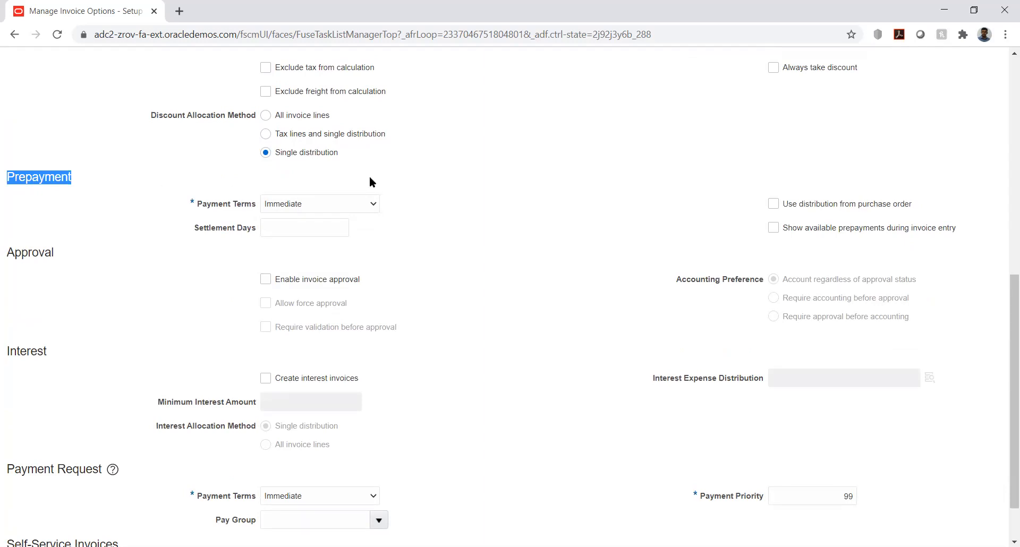
pyautogui.click(356, 205)
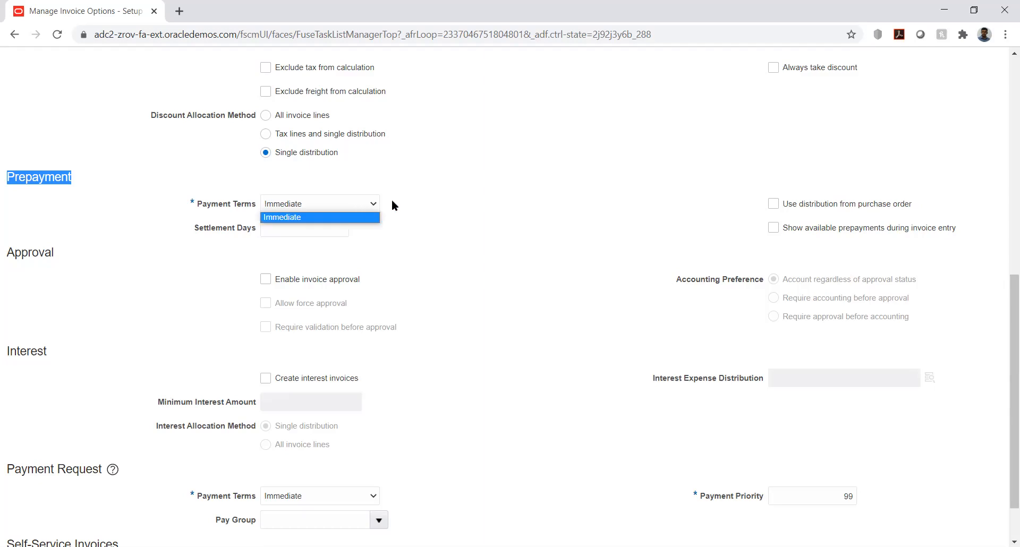
pyautogui.click(422, 221)
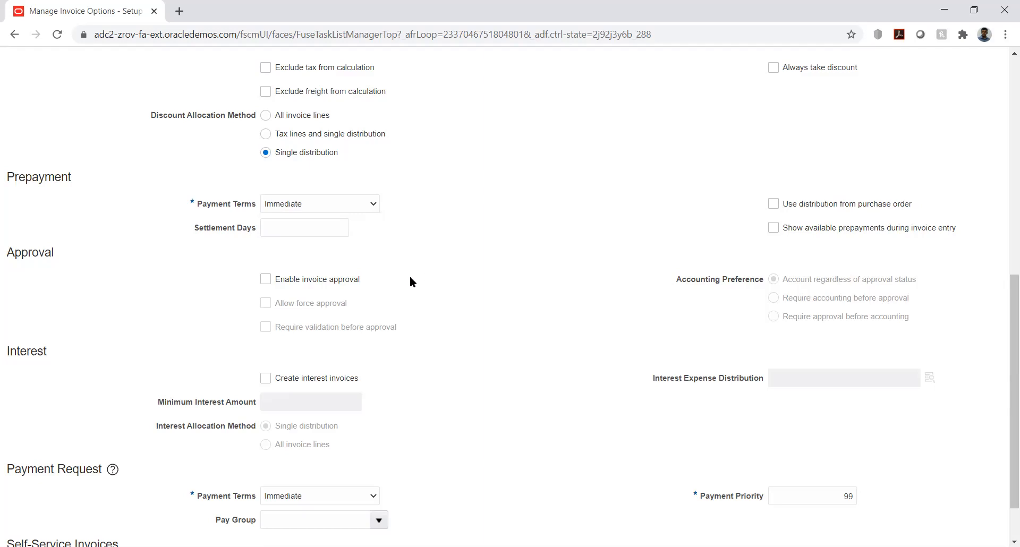
pyautogui.click(348, 205)
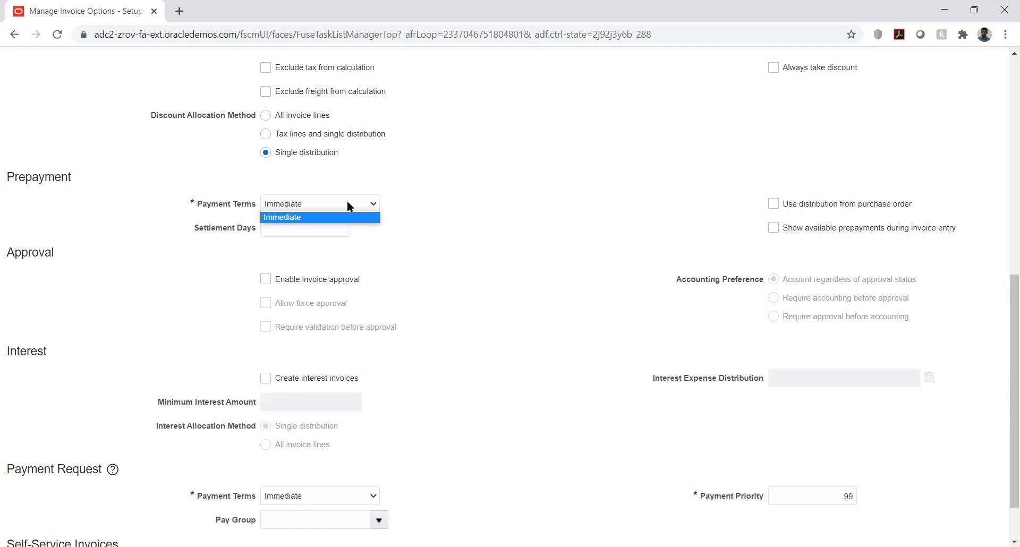
pyautogui.click(429, 261)
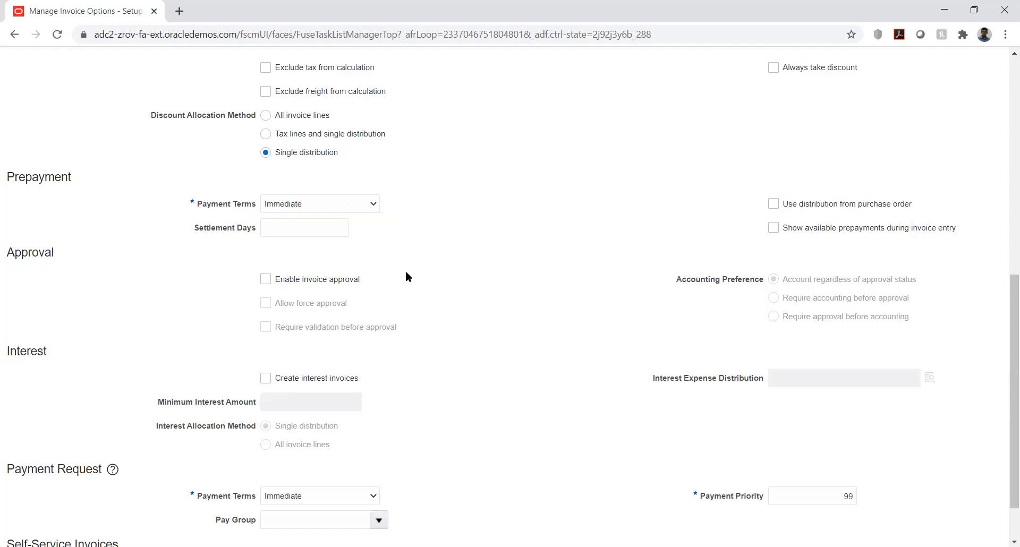
pyautogui.click(298, 228)
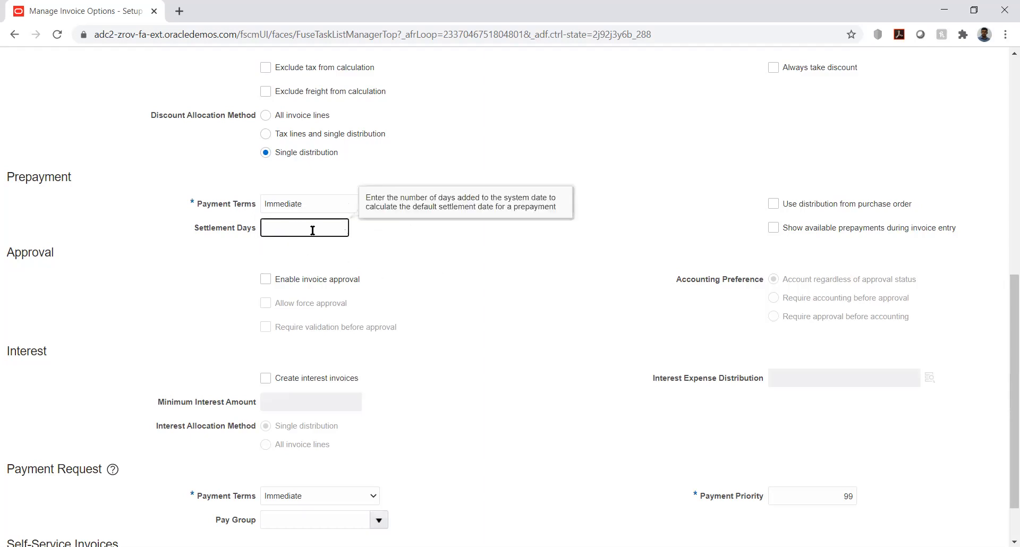
pyautogui.click(429, 255)
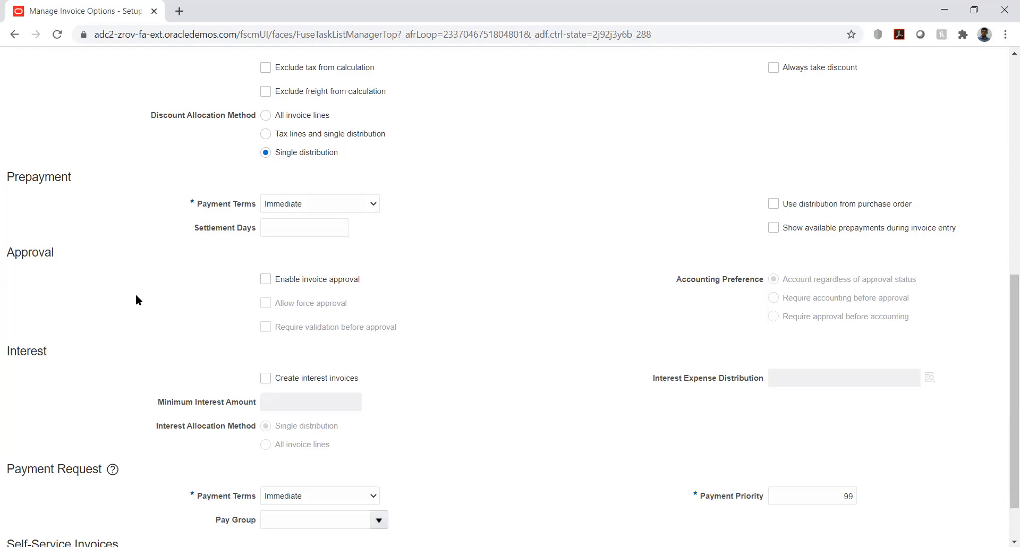
# Review the approval and interest options and check the Payment Request payment terms, keeping Immediate.
pyautogui.scroll(-1, 135, 301)
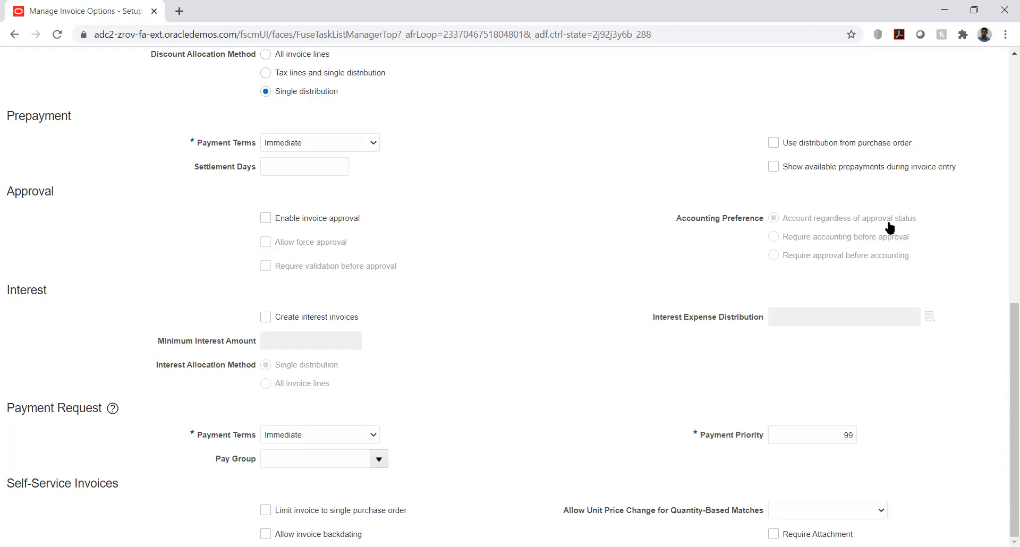
pyautogui.click(830, 230)
pyautogui.click(322, 435)
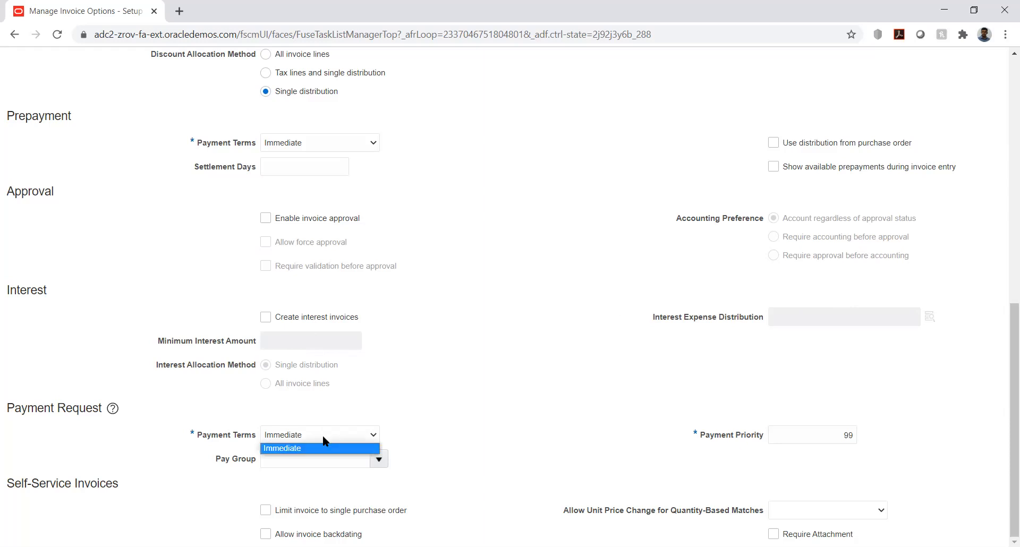
pyautogui.click(323, 437)
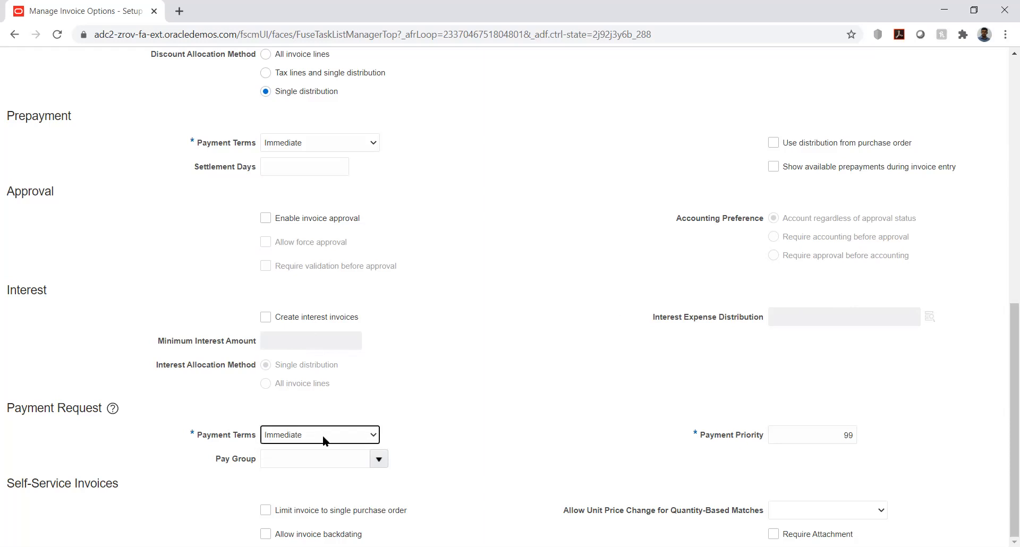
pyautogui.click(396, 415)
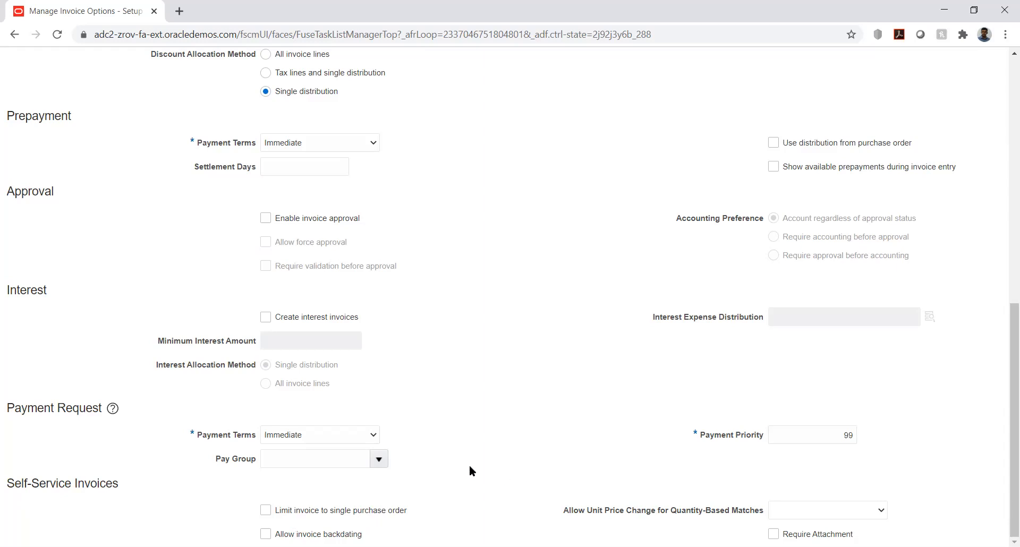
# Save the invoice options for TATA_AUTO_03_BU, leaving self-service invoices not limited to a single purchase order, and return to the project's task list.
pyautogui.click(266, 511)
pyautogui.click(265, 511)
pyautogui.scroll(6, 954, 403)
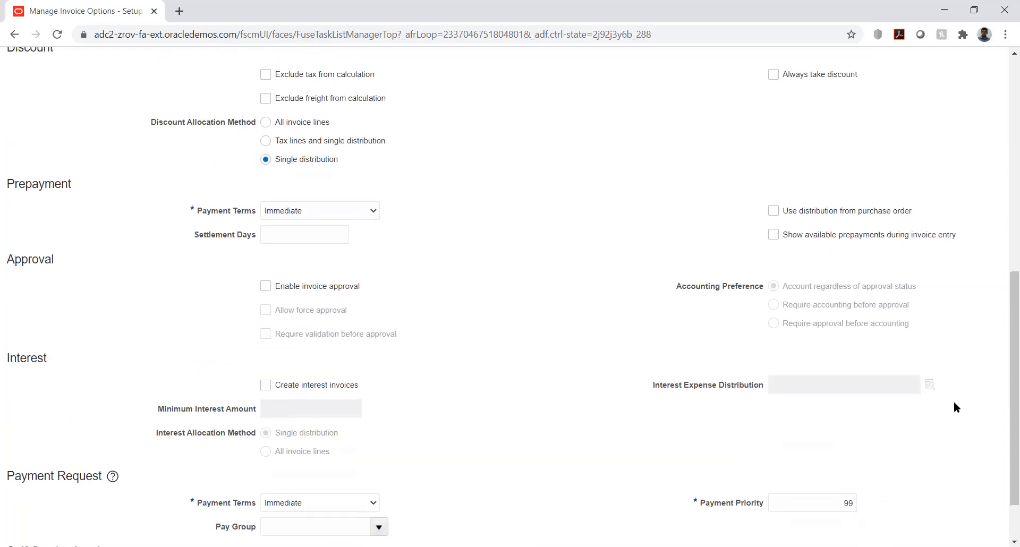
pyautogui.scroll(4, 956, 407)
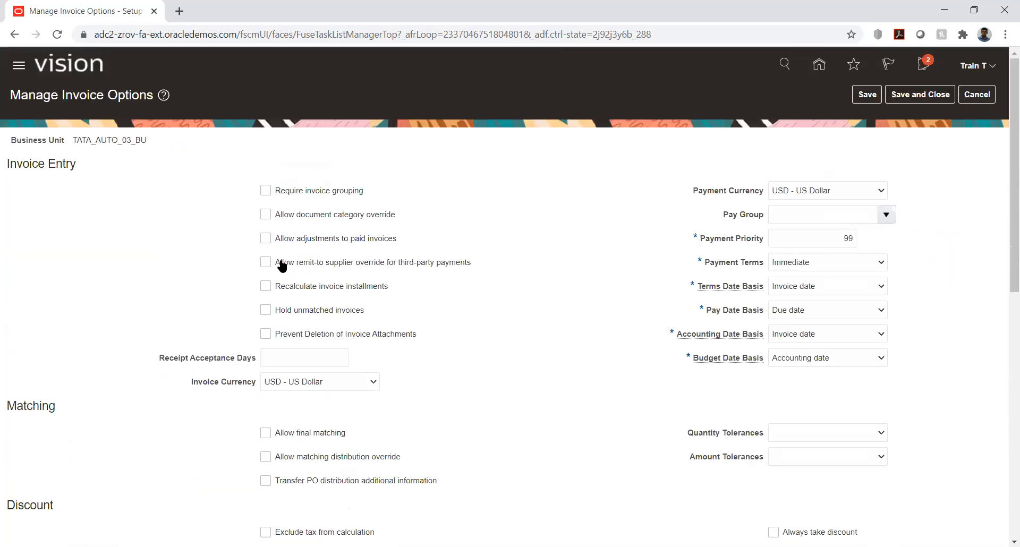
pyautogui.click(861, 95)
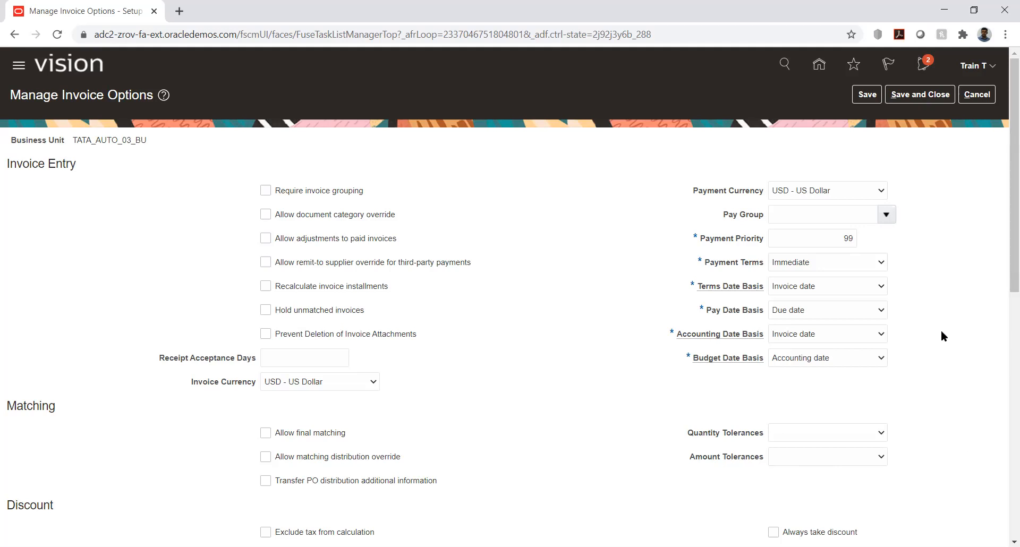
pyautogui.hotkey('alt', 'Tab')
pyautogui.click(919, 97)
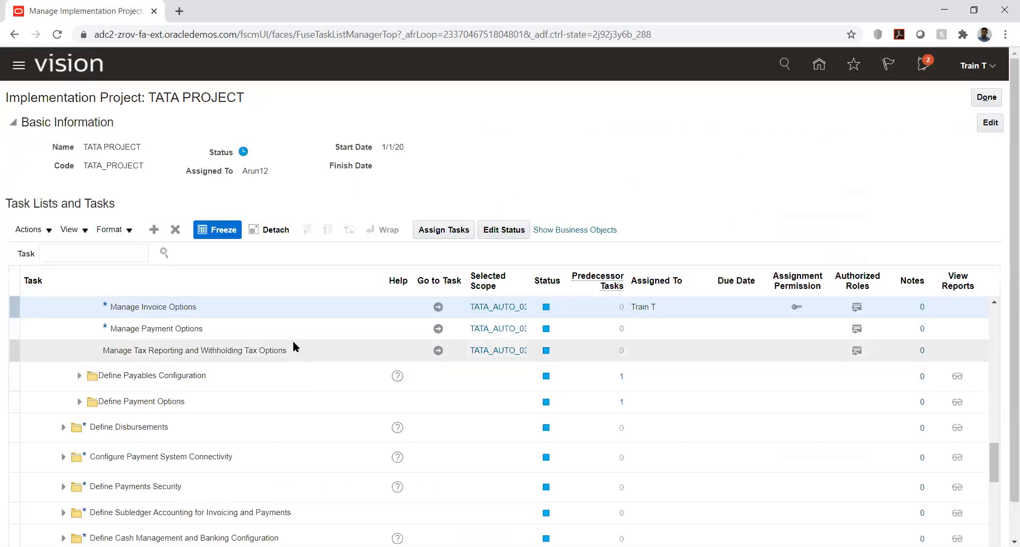
# Open the Manage Payment Options task, check the Bank Charge Deduction Type choices while keeping None, and save and close the payment options.
pyautogui.click(437, 328)
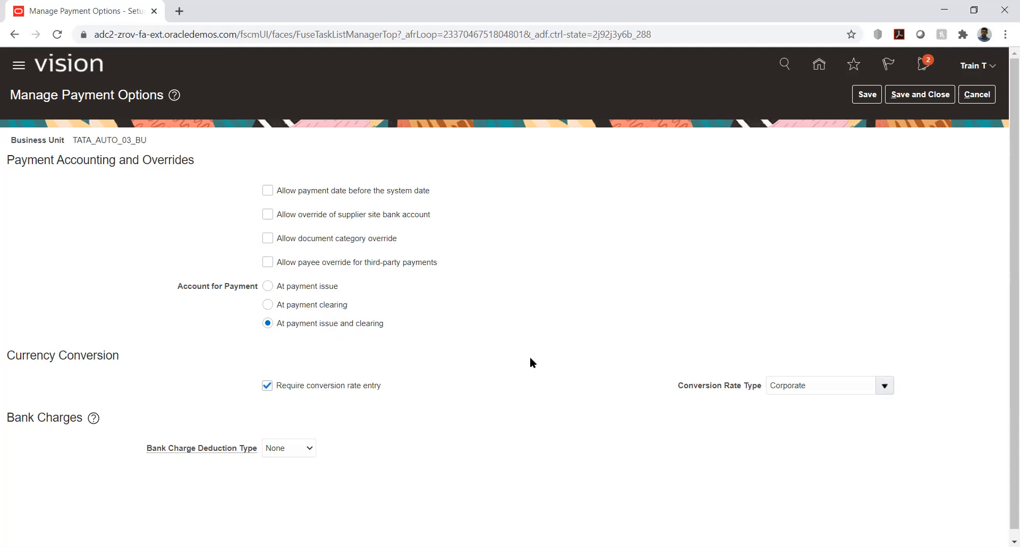
pyautogui.scroll(-1, 530, 363)
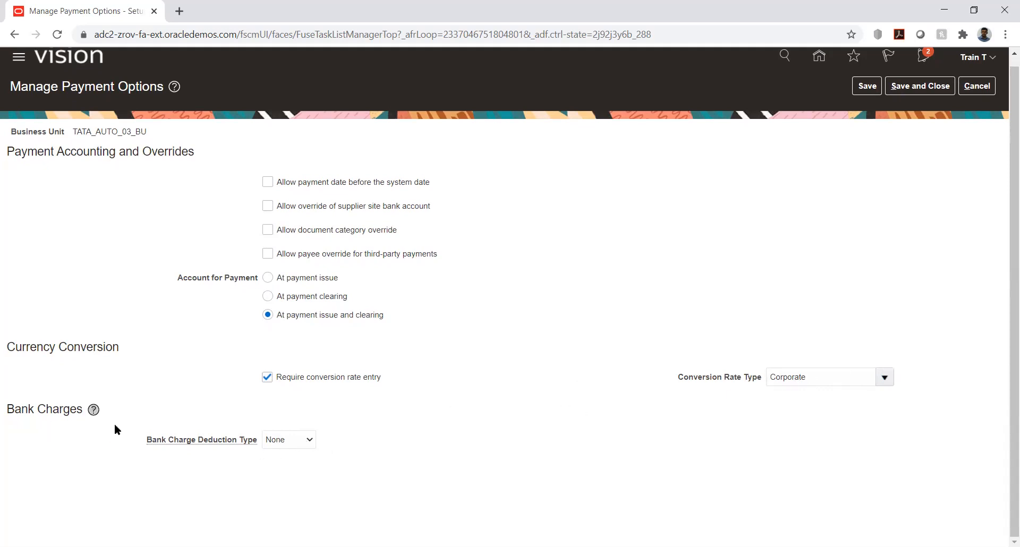
pyautogui.click(288, 444)
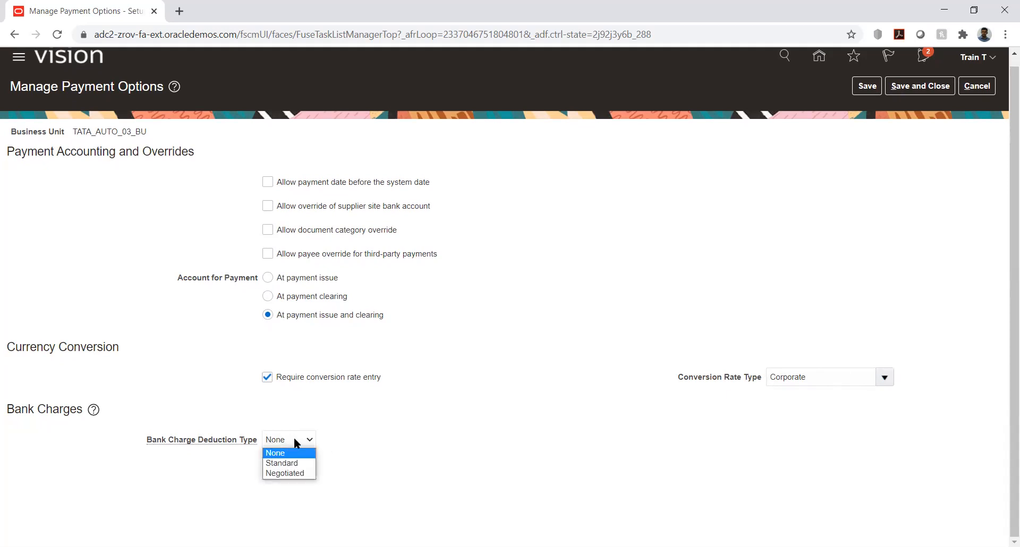
pyautogui.click(348, 423)
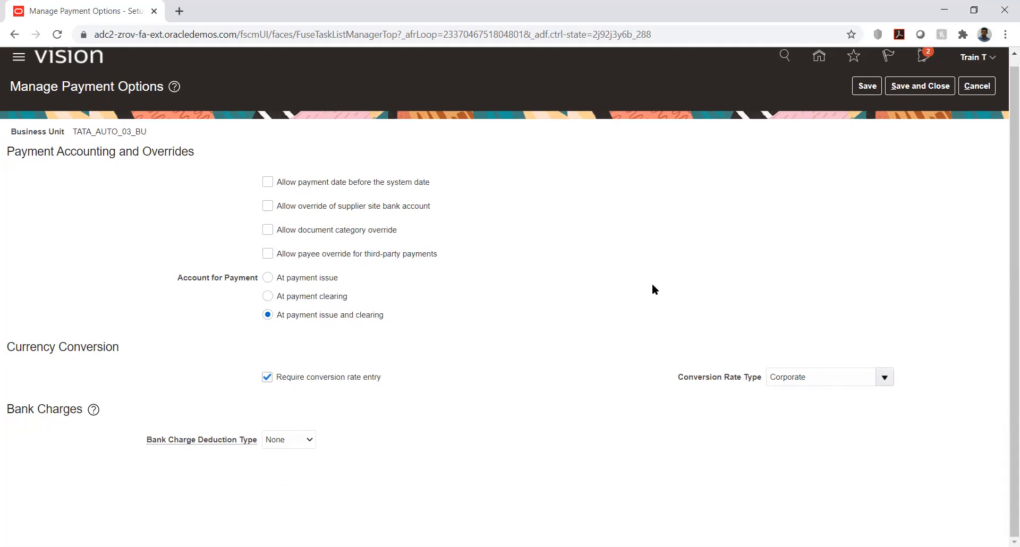
pyautogui.click(278, 437)
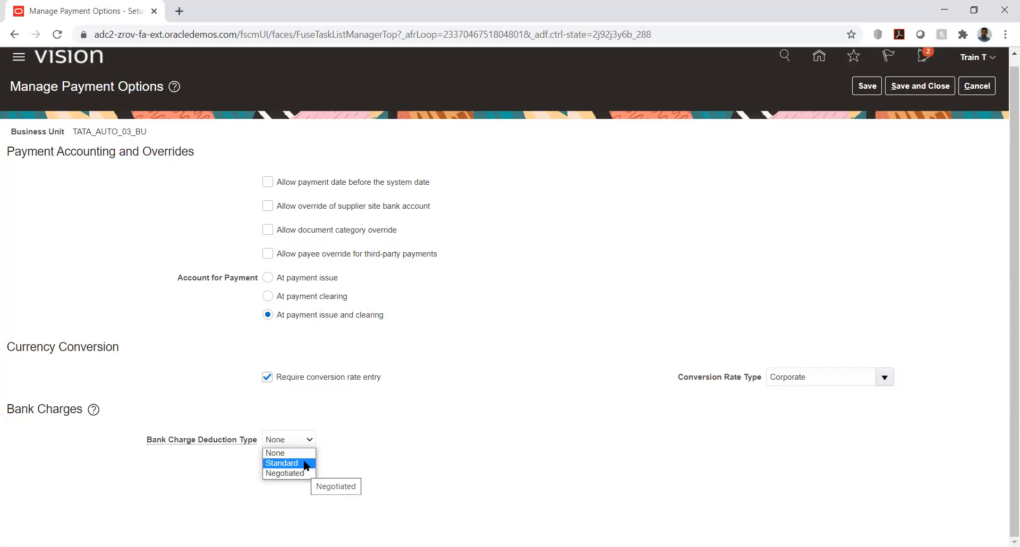
pyautogui.click(356, 433)
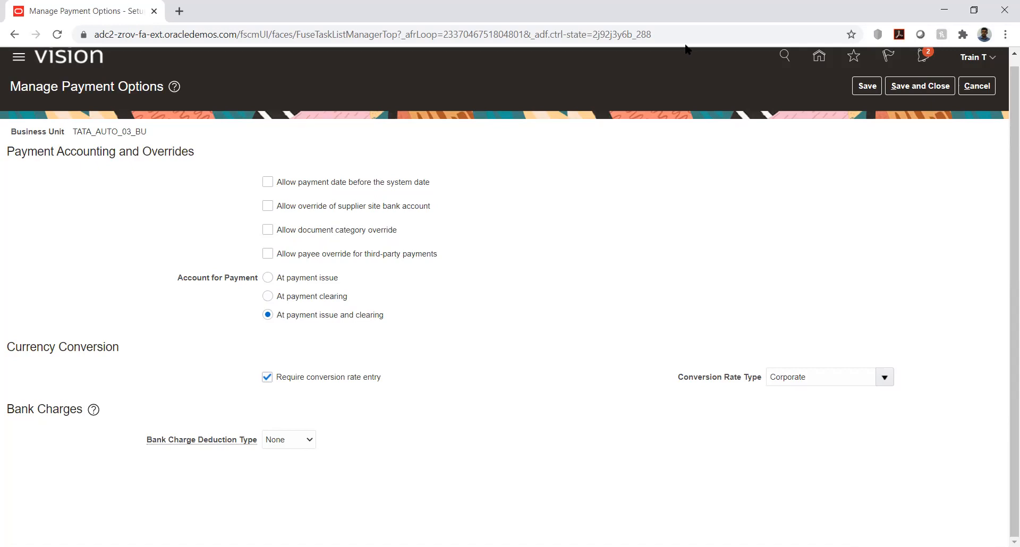
pyautogui.click(919, 85)
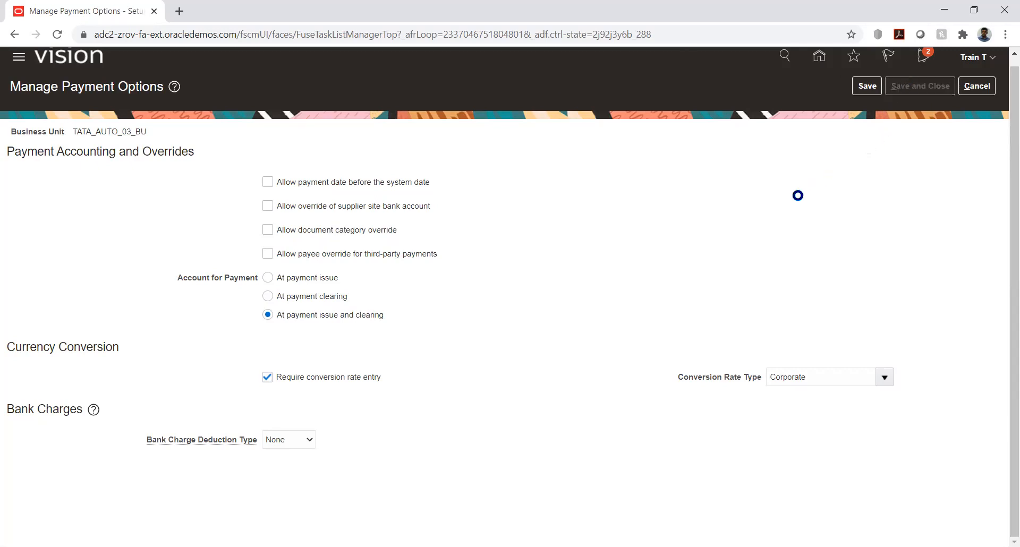